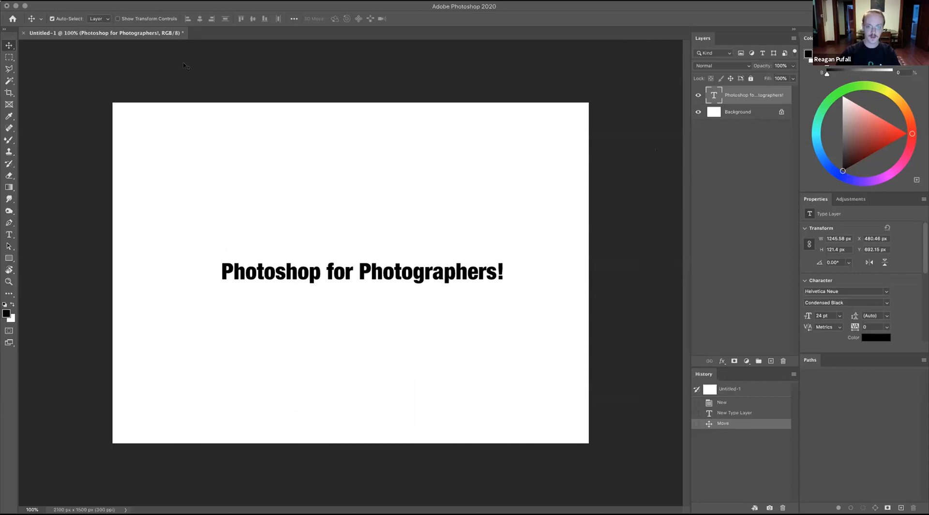
Switch from the open document to the Home screen.
{"action": "left_click", "coordinate": [72, 2]}
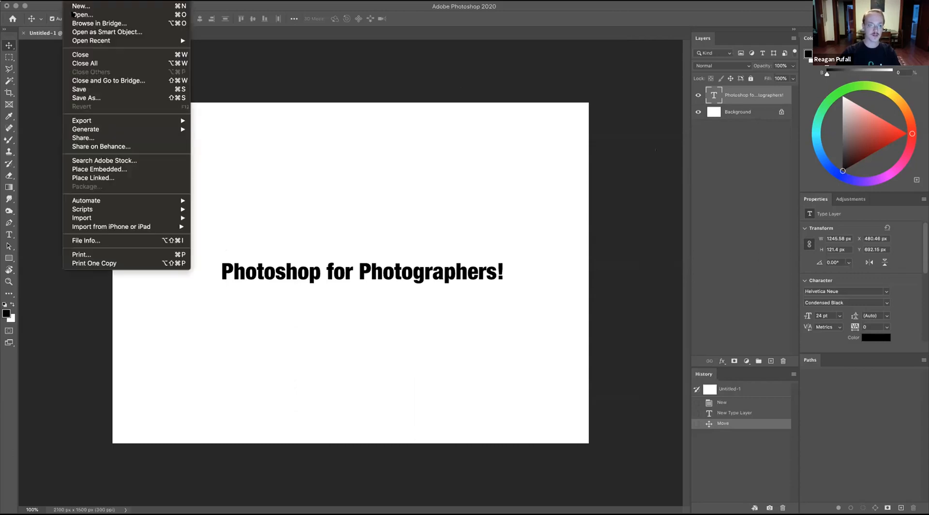
{"action": "left_click", "coordinate": [41, 62]}
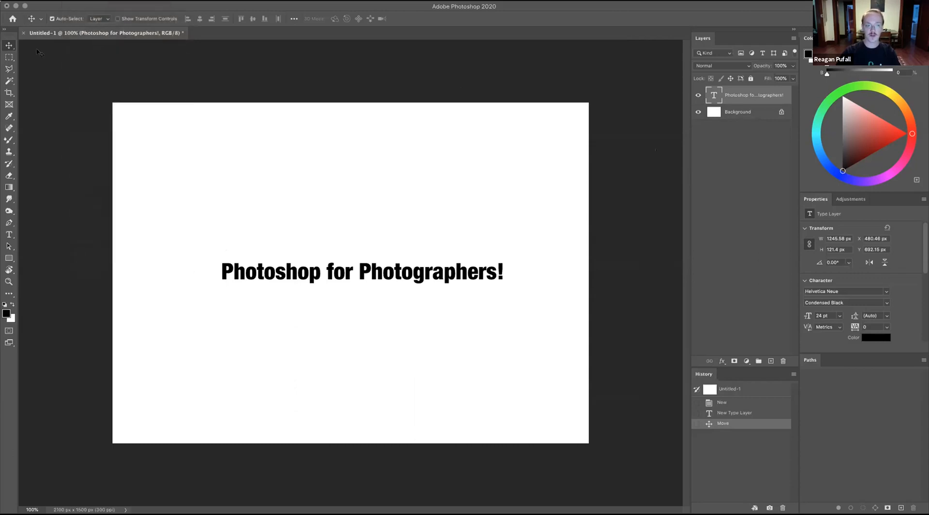
{"action": "left_click", "coordinate": [13, 18]}
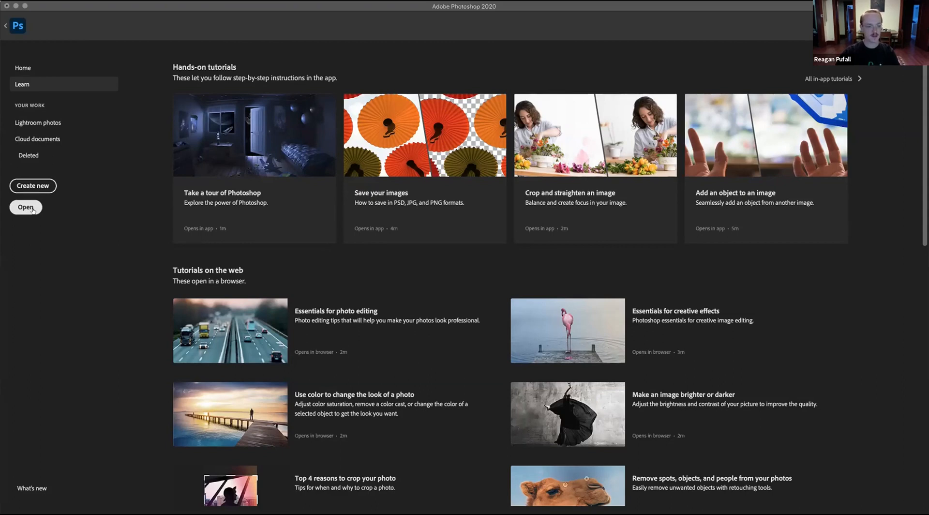
{"action": "left_click", "coordinate": [78, 1]}
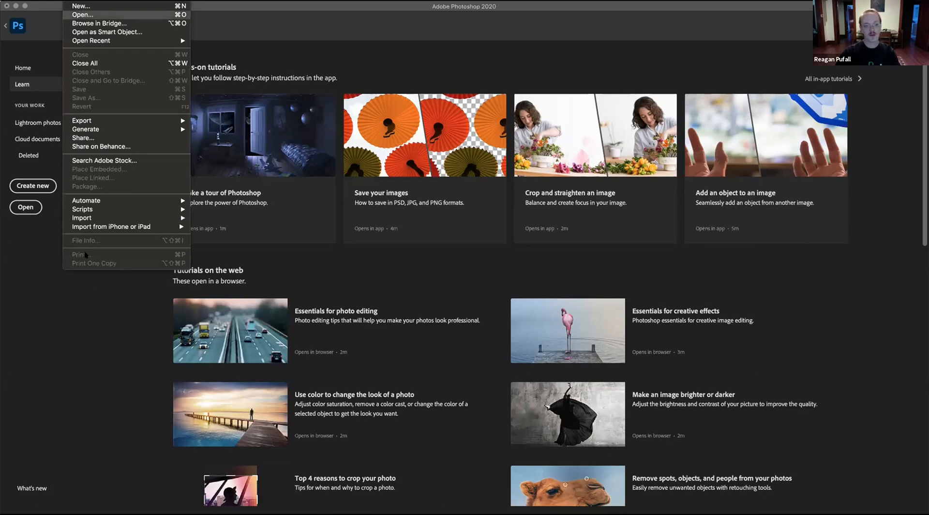
{"action": "left_click", "coordinate": [89, 390]}
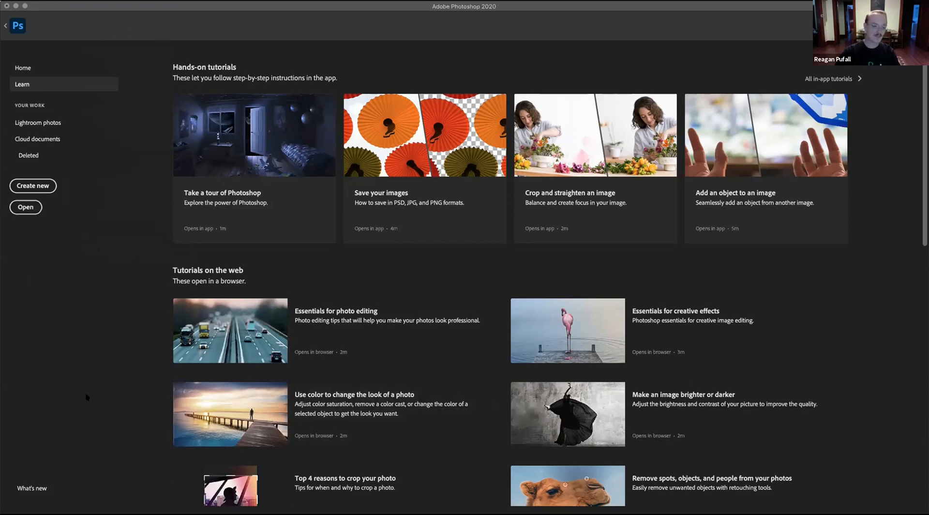
Open regular editing.CR2 from the Dropbox folder Workshops and Mentoring > Photoshop > Files.
{"action": "left_click", "coordinate": [26, 207]}
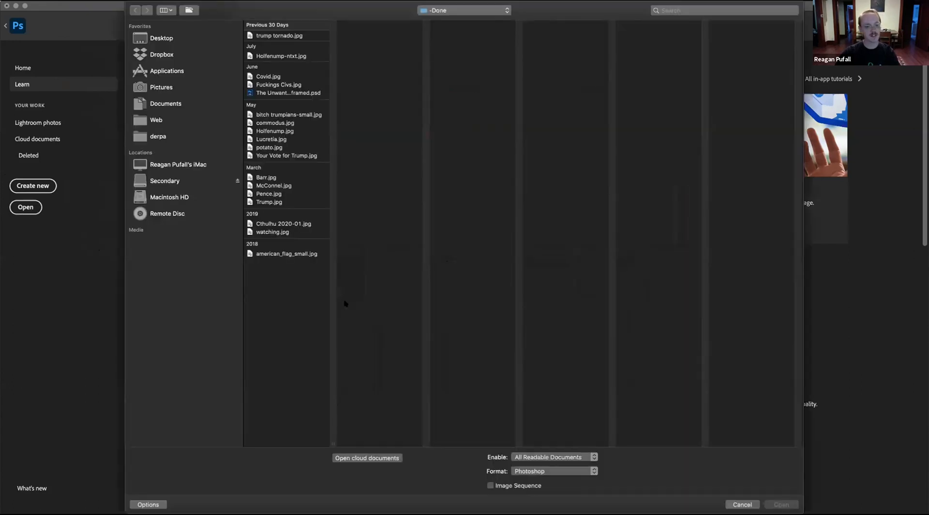
{"action": "left_click", "coordinate": [173, 54]}
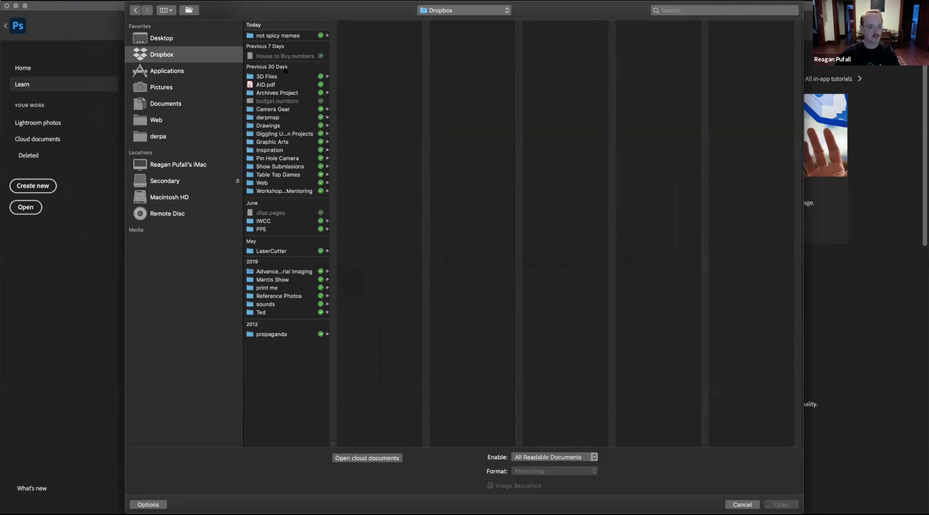
{"action": "left_click", "coordinate": [283, 192]}
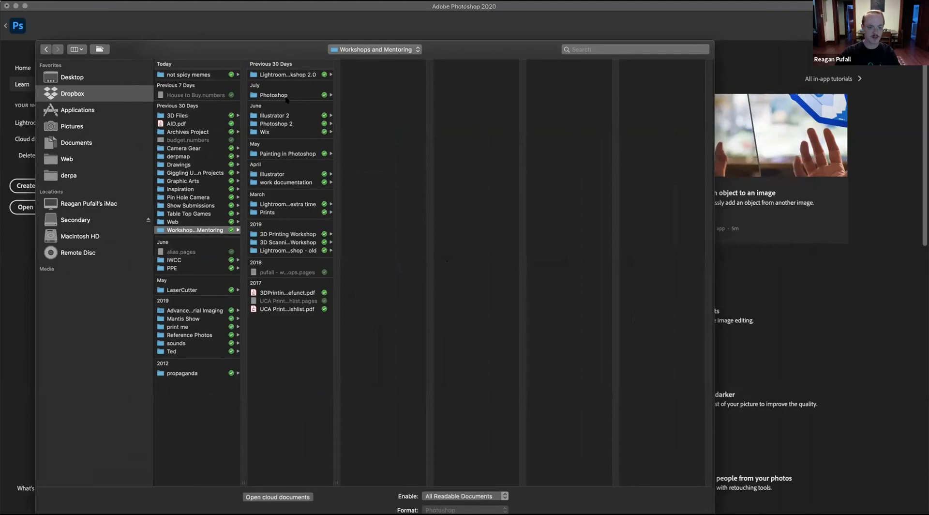
{"action": "left_click", "coordinate": [285, 95]}
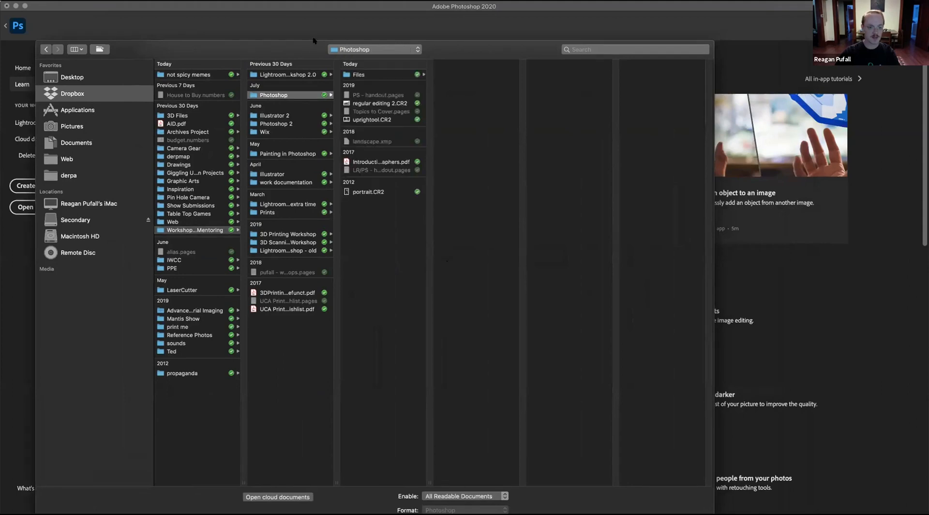
{"action": "left_click", "coordinate": [329, 78]}
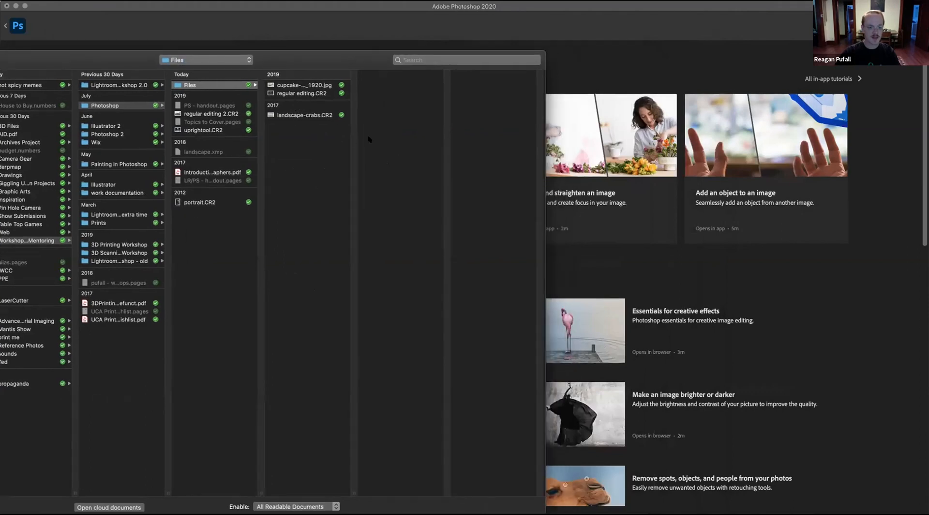
{"action": "left_click", "coordinate": [322, 93]}
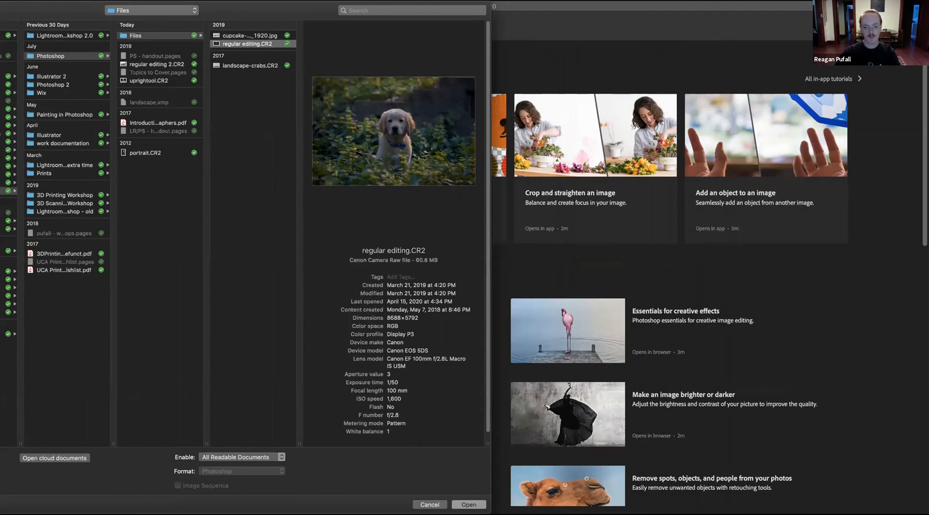
{"action": "left_click", "coordinate": [476, 504]}
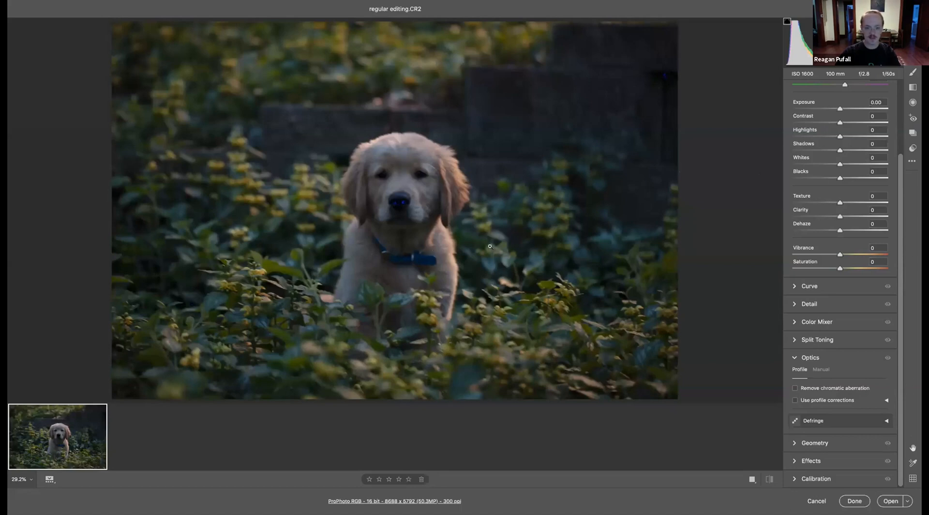
{"action": "left_click", "coordinate": [77, 68]}
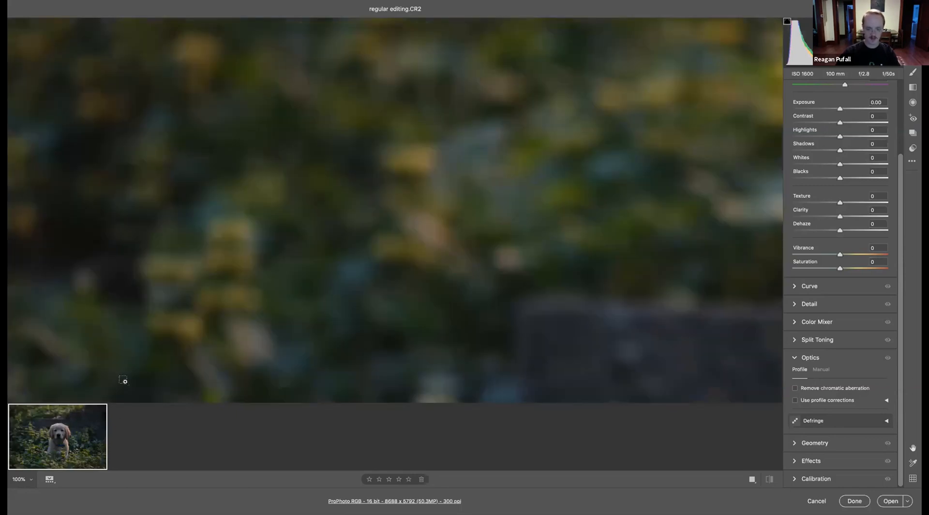
{"action": "left_click", "coordinate": [575, 368], "text": "alt"}
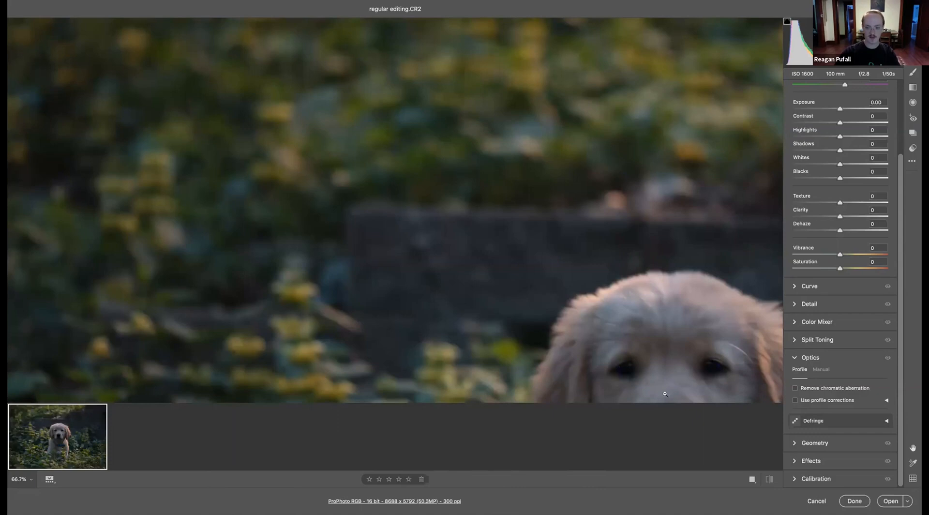
{"action": "key", "text": "super+Tab"}
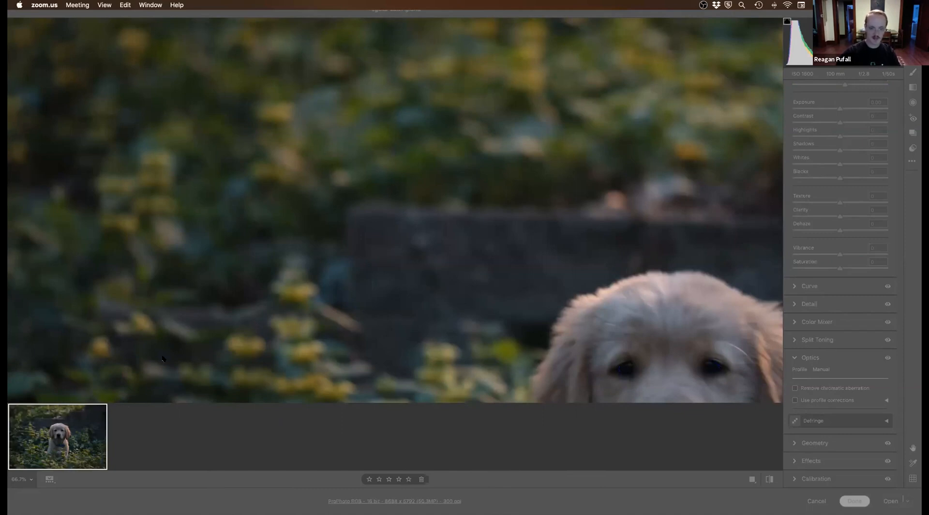
{"action": "left_click", "coordinate": [203, 334]}
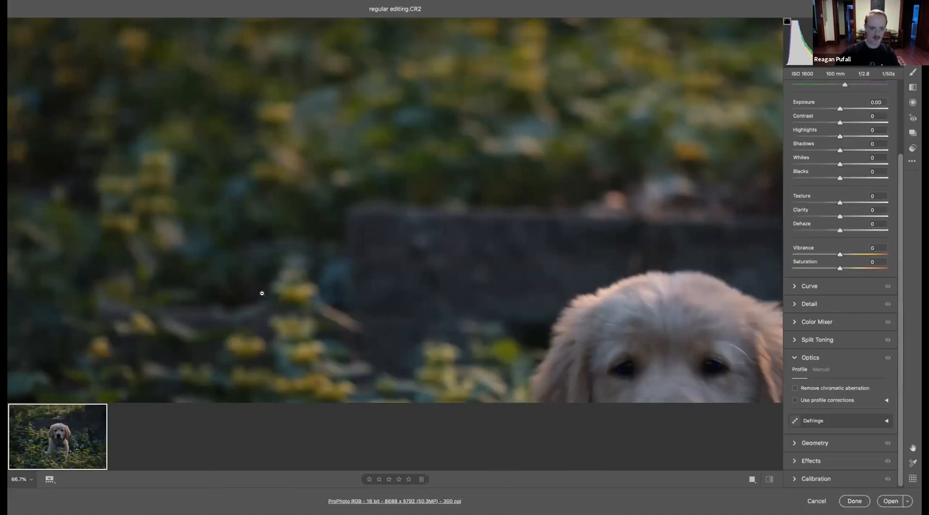
{"action": "key", "text": "super+minus"}
{"action": "key", "text": "super+minus"}
{"action": "key", "text": "super+minus"}
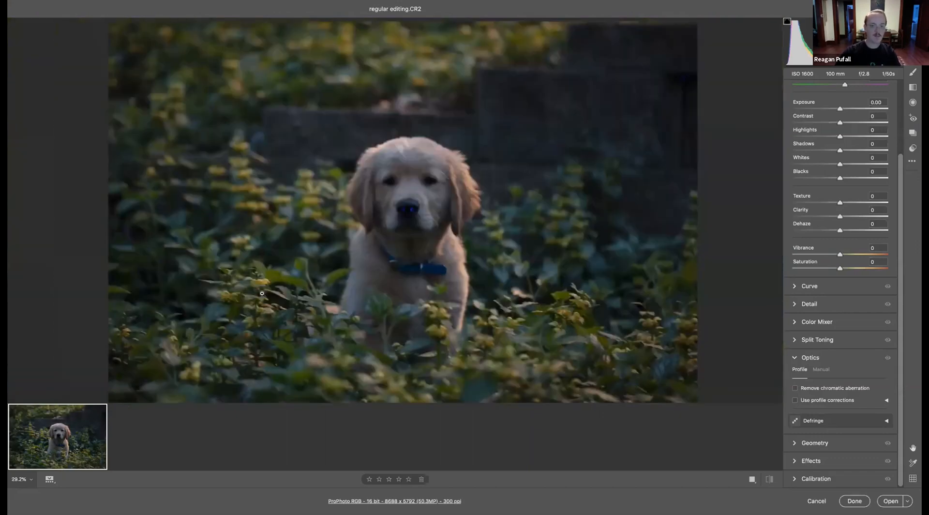
Collapse the Optics settings and raise the puppy photo's Exposure to +1.00 in the Basic settings.
{"action": "left_click", "coordinate": [762, 29]}
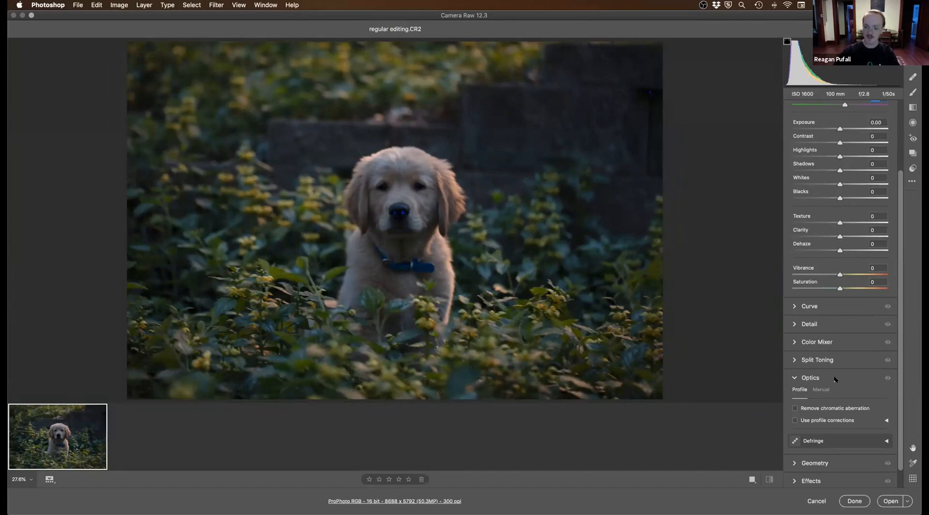
{"action": "left_click", "coordinate": [808, 382]}
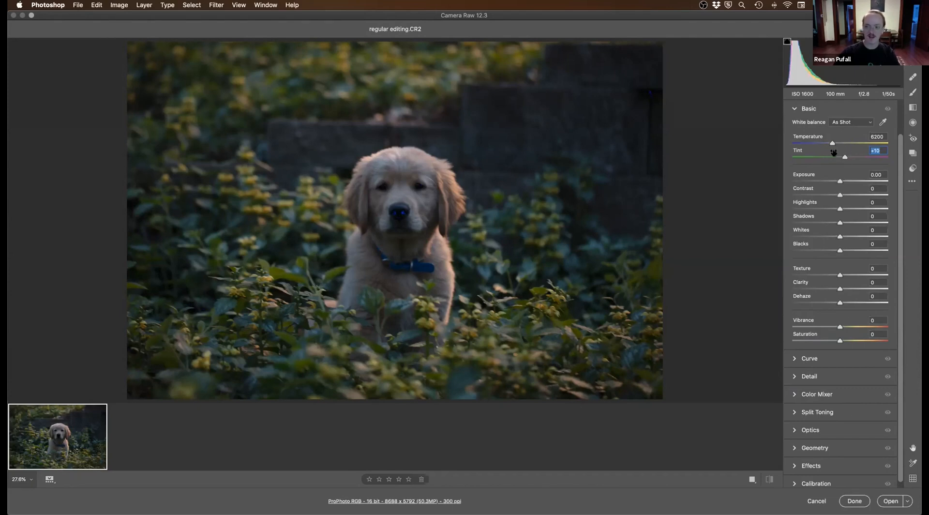
{"action": "left_click", "coordinate": [794, 108]}
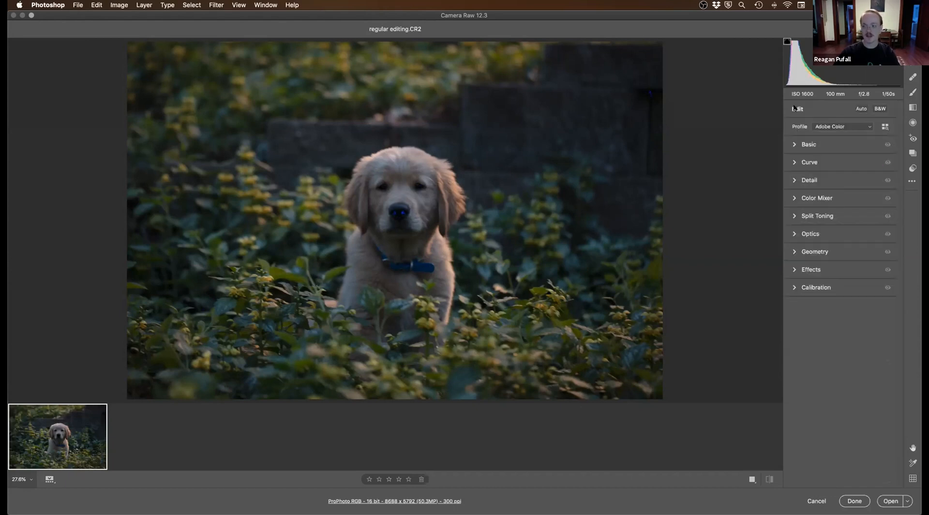
{"action": "left_click", "coordinate": [796, 144]}
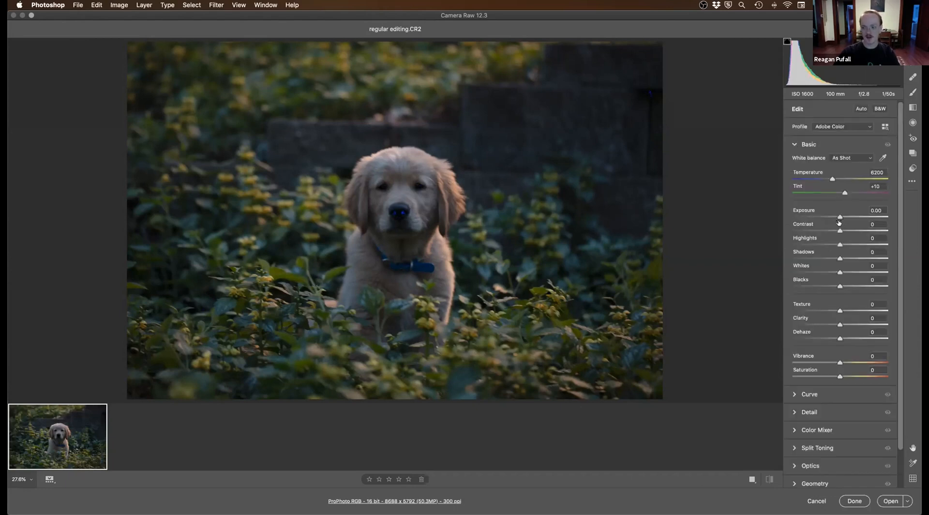
{"action": "left_click_drag", "start_coordinate": [840, 217], "coordinate": [849, 216]}
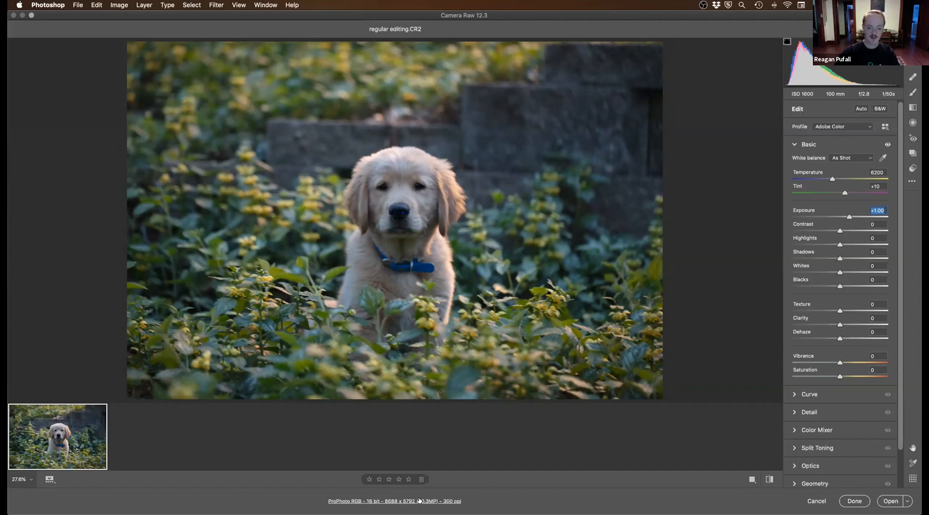
Open the Camera Raw workflow preferences and set the color space to Adobe RGB (1998).
{"action": "left_click", "coordinate": [368, 501]}
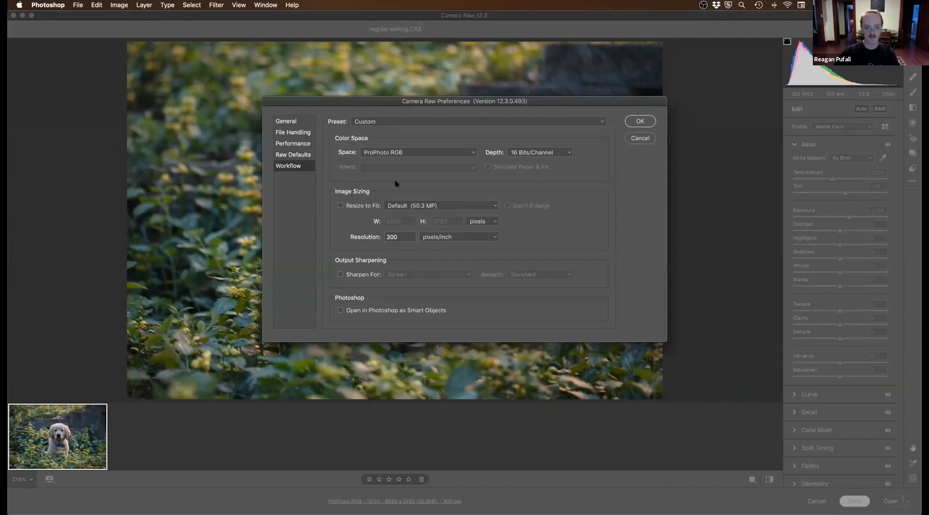
{"action": "left_click", "coordinate": [288, 121]}
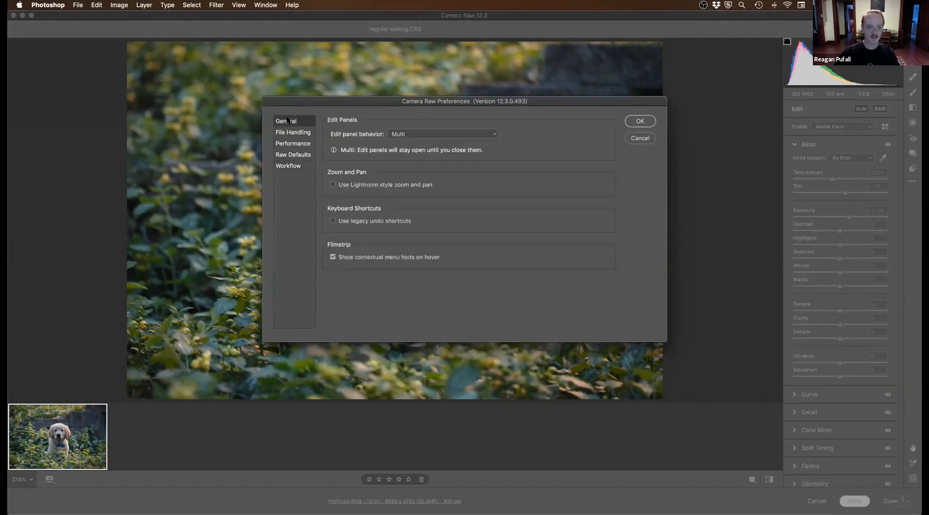
{"action": "left_click", "coordinate": [288, 166]}
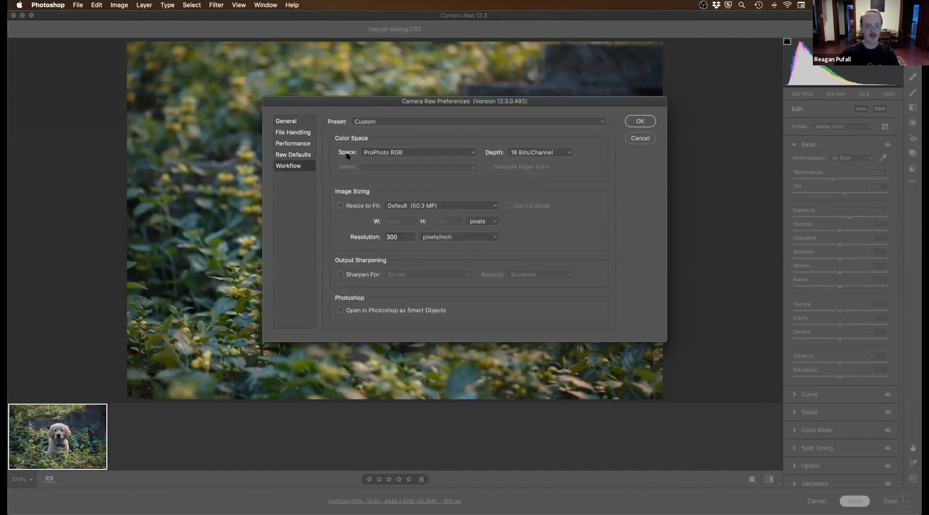
{"action": "left_click", "coordinate": [366, 154]}
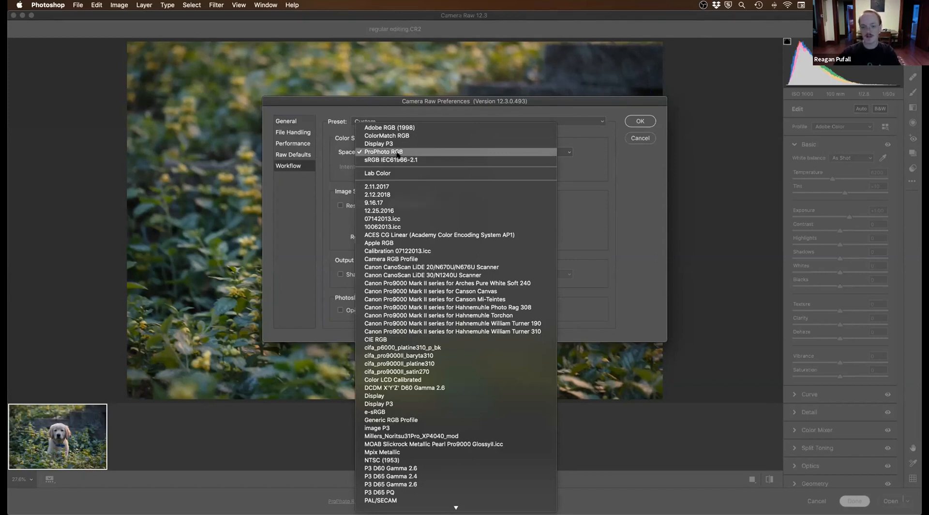
{"action": "scroll", "coordinate": [418, 159], "scroll_direction": "down", "scroll_amount": 5}
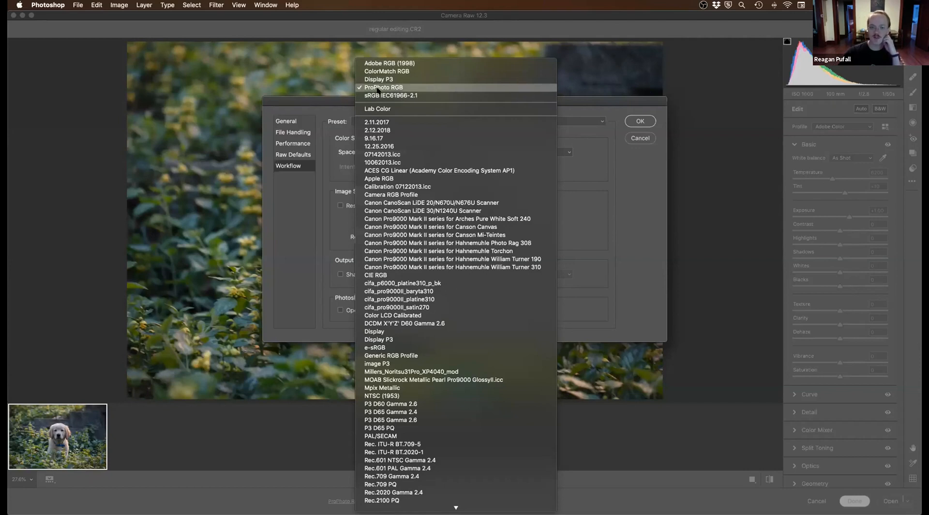
{"action": "left_click", "coordinate": [619, 26]}
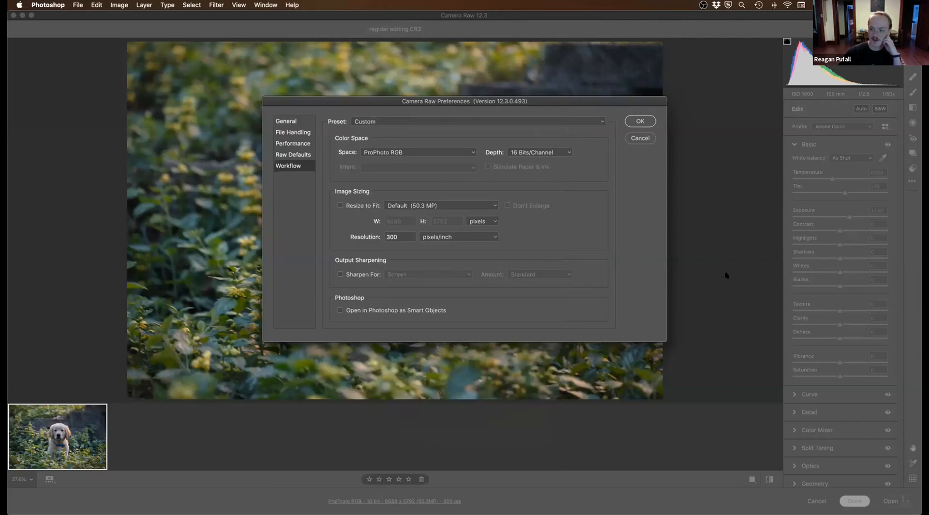
{"action": "left_click", "coordinate": [419, 121]}
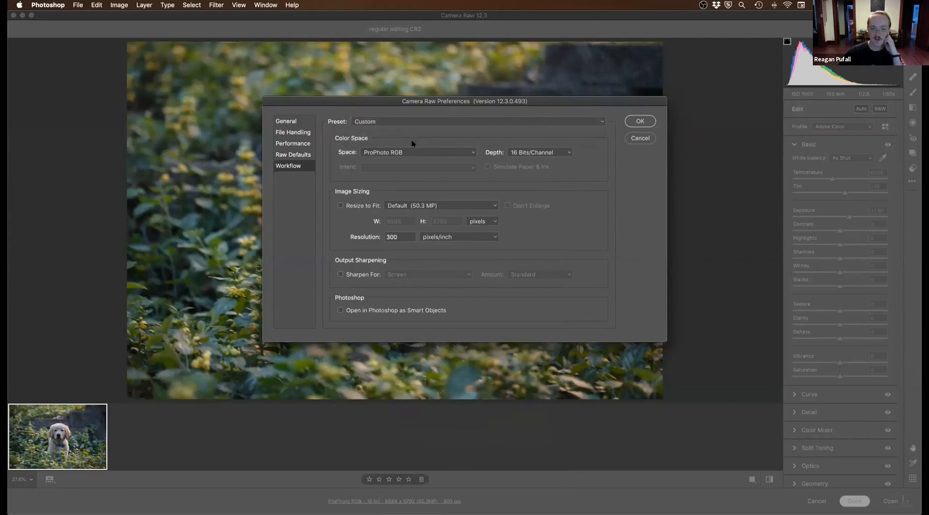
{"action": "left_click", "coordinate": [413, 148]}
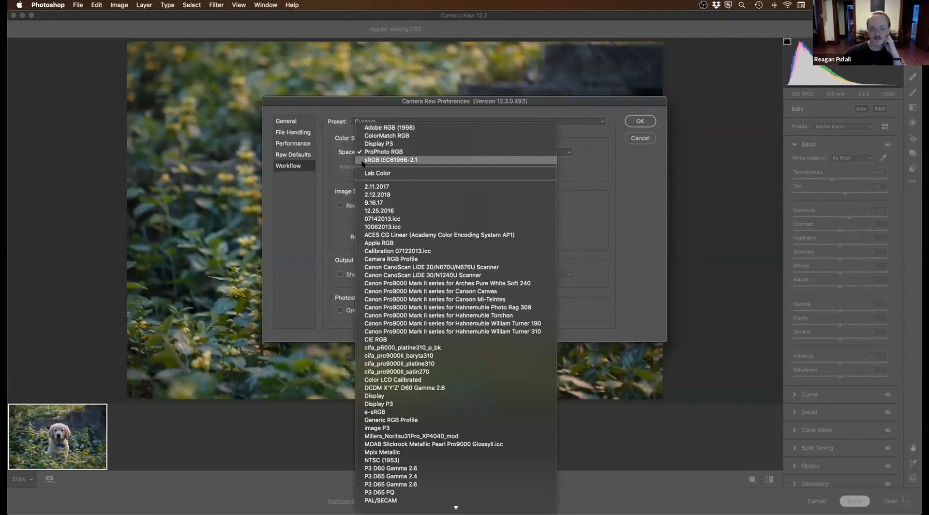
{"action": "left_click", "coordinate": [386, 130]}
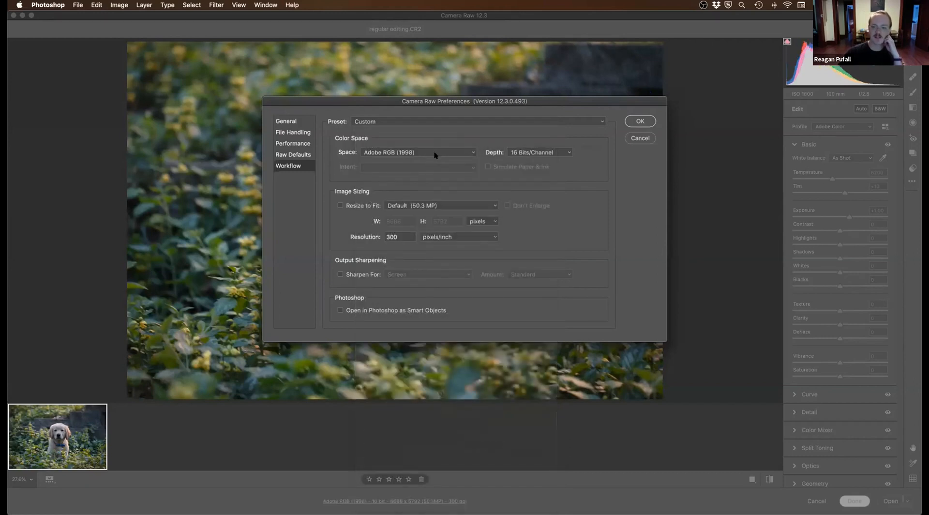
Switch the color depth to 8 Bits/Channel and back to 16 Bits/Channel.
{"action": "left_click", "coordinate": [534, 153]}
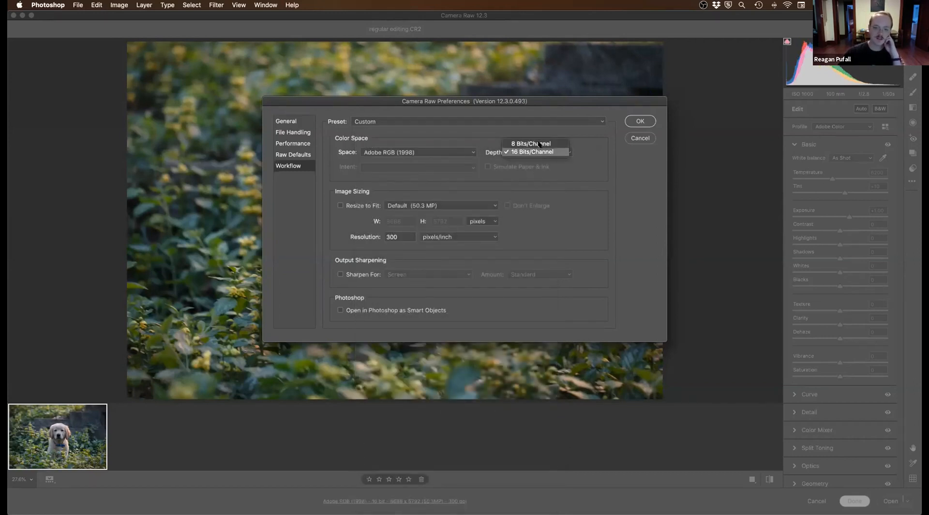
{"action": "left_click", "coordinate": [540, 144]}
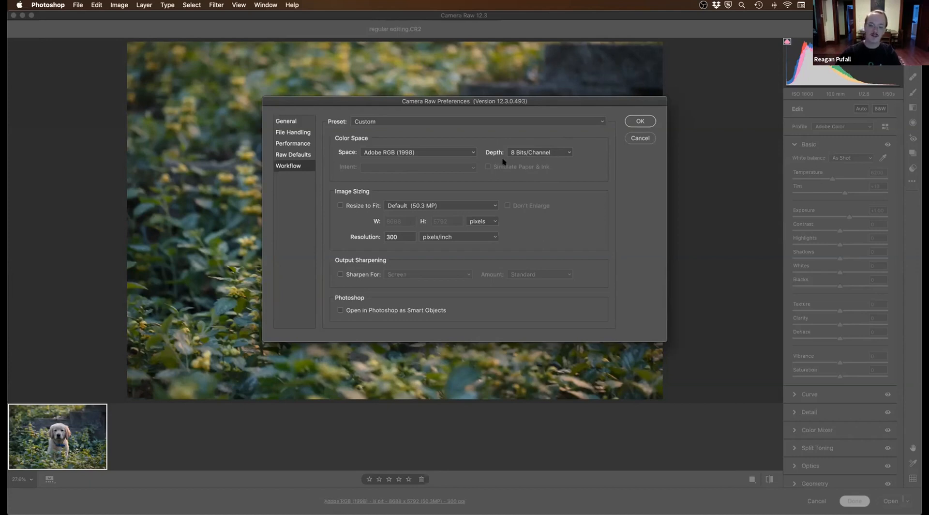
{"action": "left_click", "coordinate": [518, 153]}
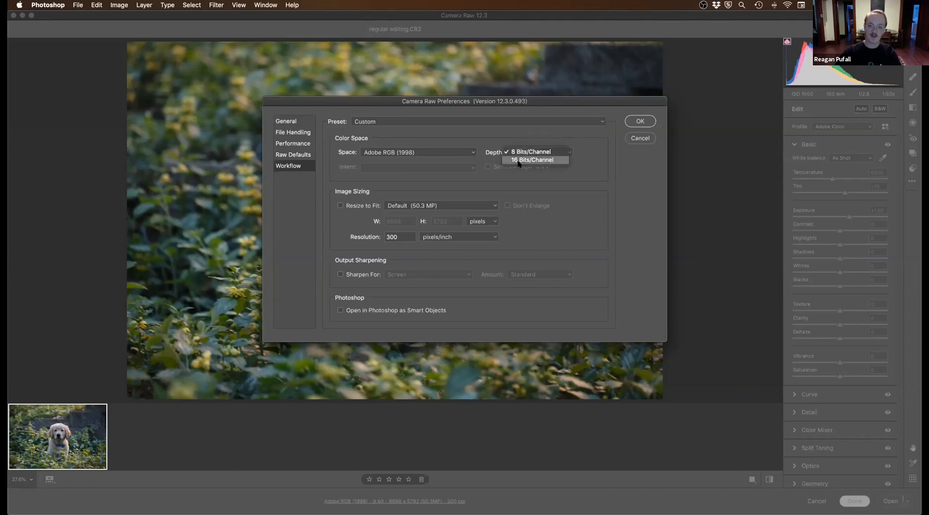
{"action": "left_click", "coordinate": [517, 160]}
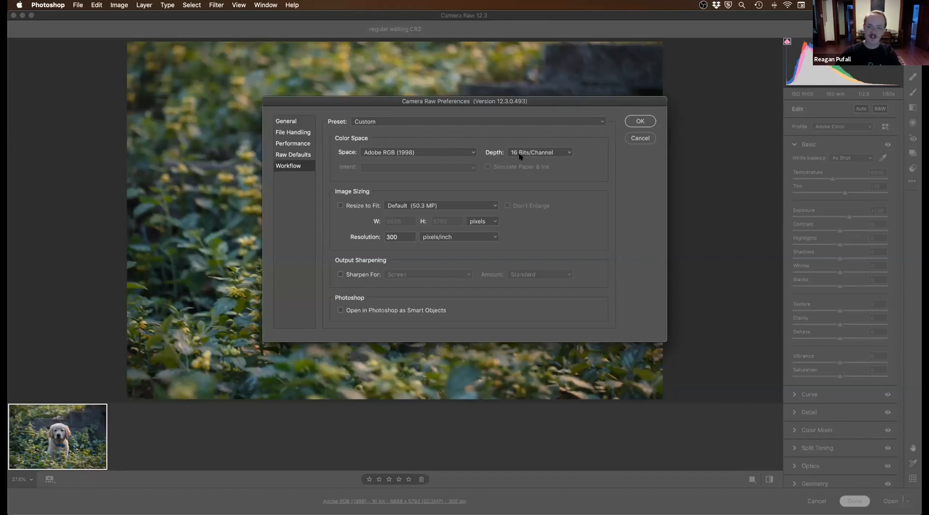
Accept the Camera Raw workflow preferences and open the puppy photo in Photoshop for editing.
{"action": "left_click", "coordinate": [638, 121]}
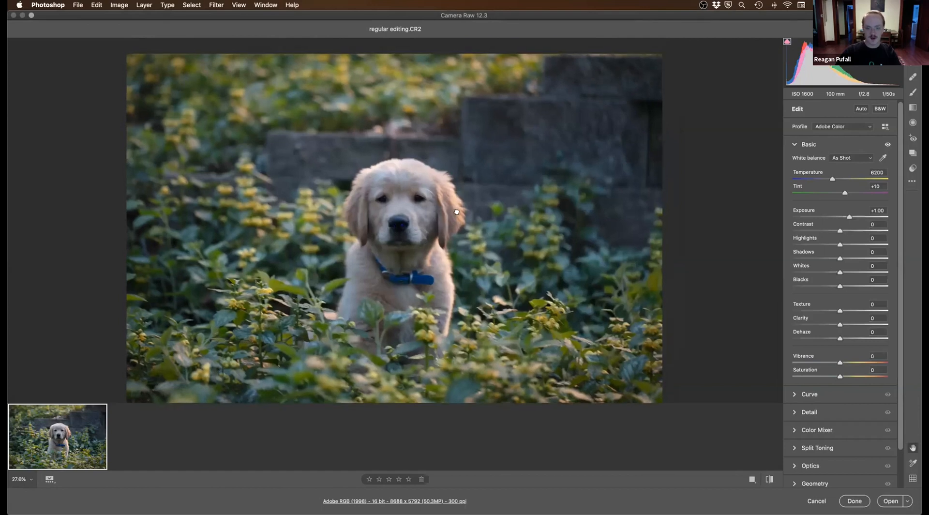
{"action": "key", "text": "space"}
{"action": "left_click_drag", "start_coordinate": [450, 199], "coordinate": [415, 232]}
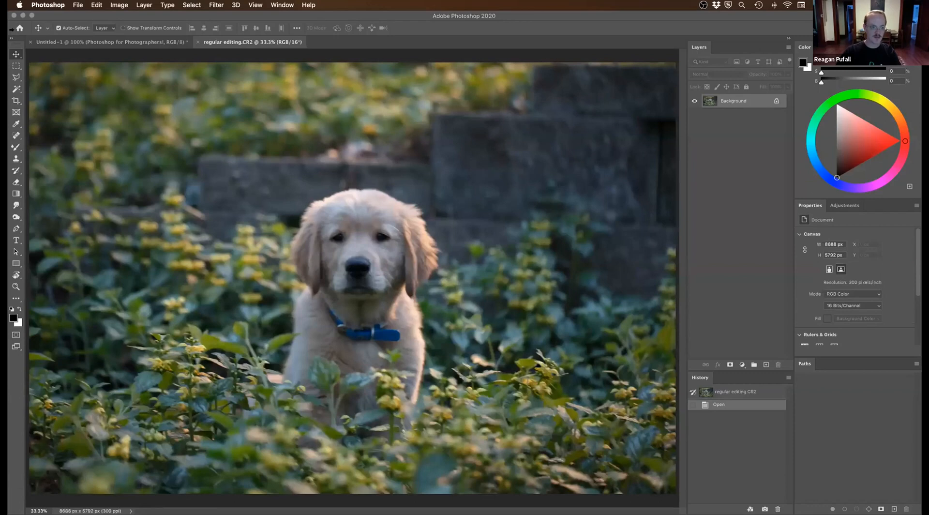
Close the Untitled-1 document without saving its changes.
{"action": "left_click", "coordinate": [30, 42]}
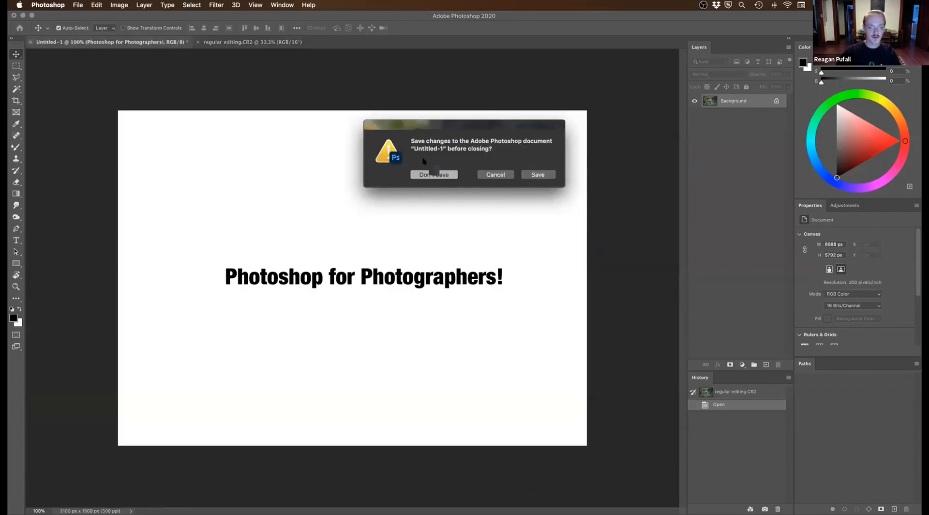
{"action": "left_click", "coordinate": [426, 174]}
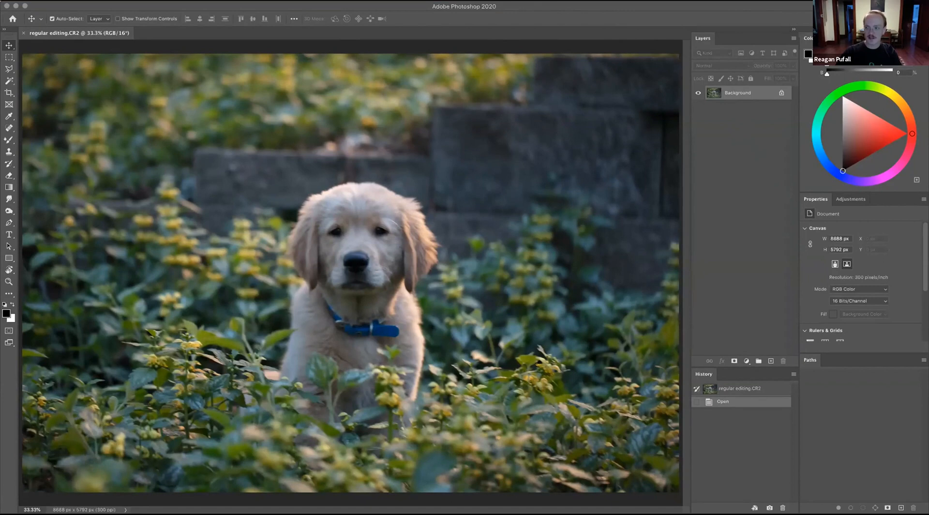
Reset the Essentials workspace and switch to the Photography workspace.
{"action": "left_click", "coordinate": [906, 18]}
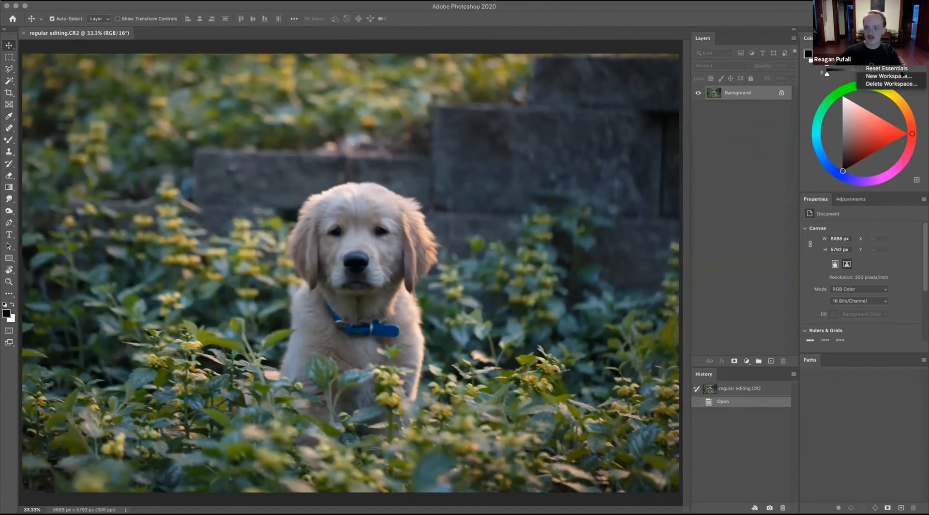
{"action": "left_click", "coordinate": [909, 68]}
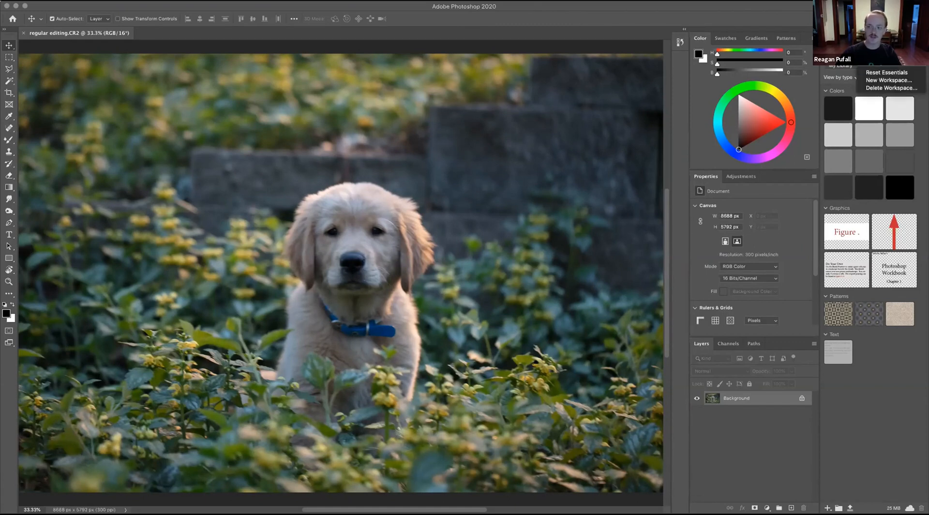
{"action": "left_click", "coordinate": [881, 60]}
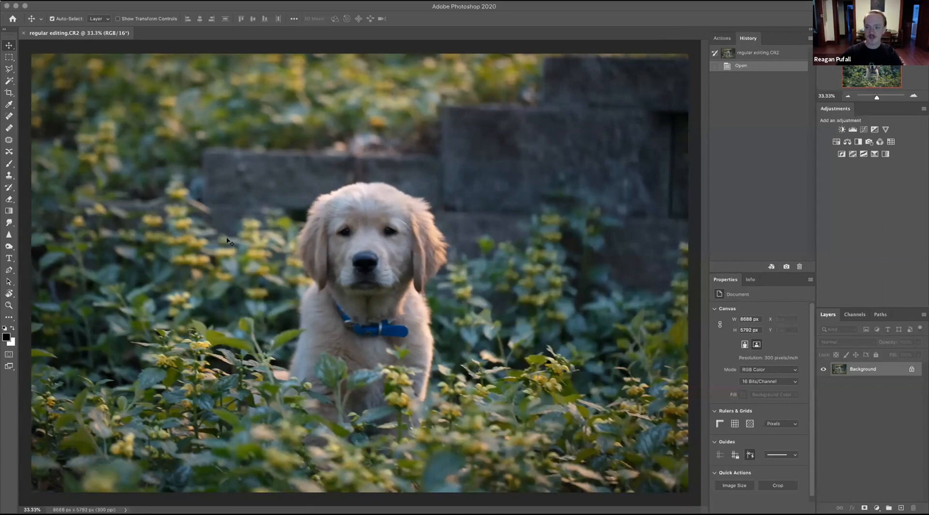
Reset the Photography workspace and return to it after viewing the painting-oriented panel layout.
{"action": "left_click", "coordinate": [903, 19]}
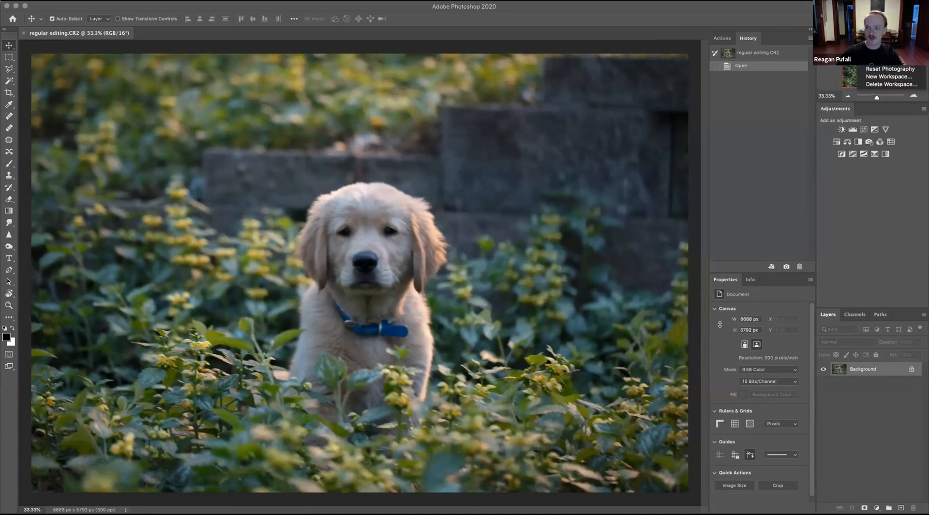
{"action": "left_click", "coordinate": [890, 69]}
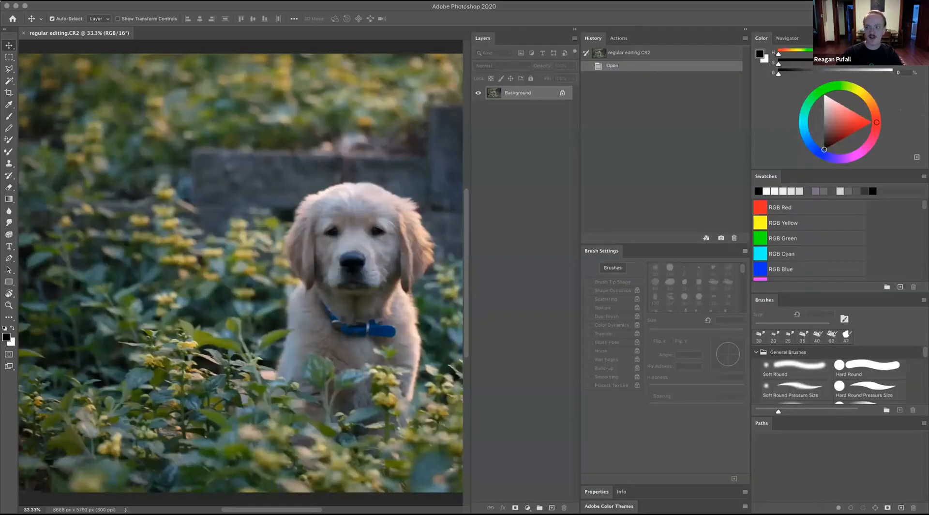
{"action": "left_click", "coordinate": [885, 57]}
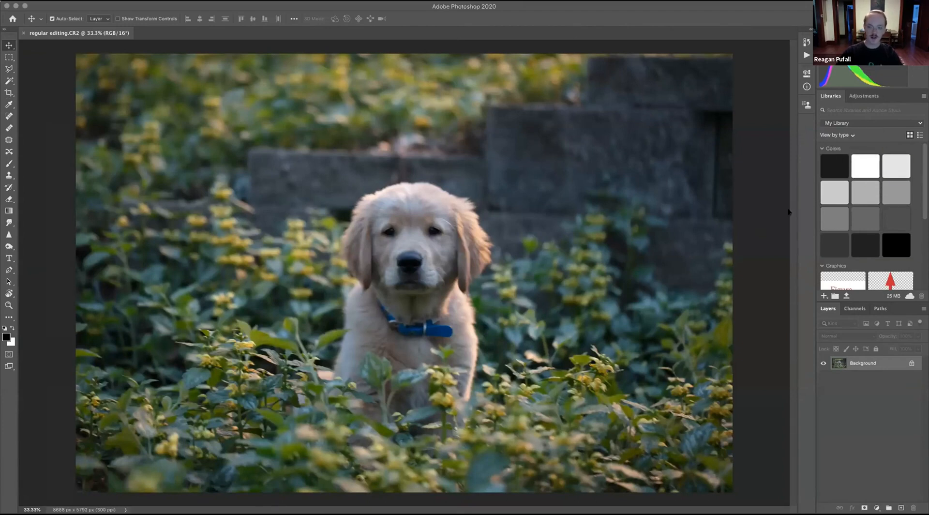
{"action": "left_click", "coordinate": [908, 18]}
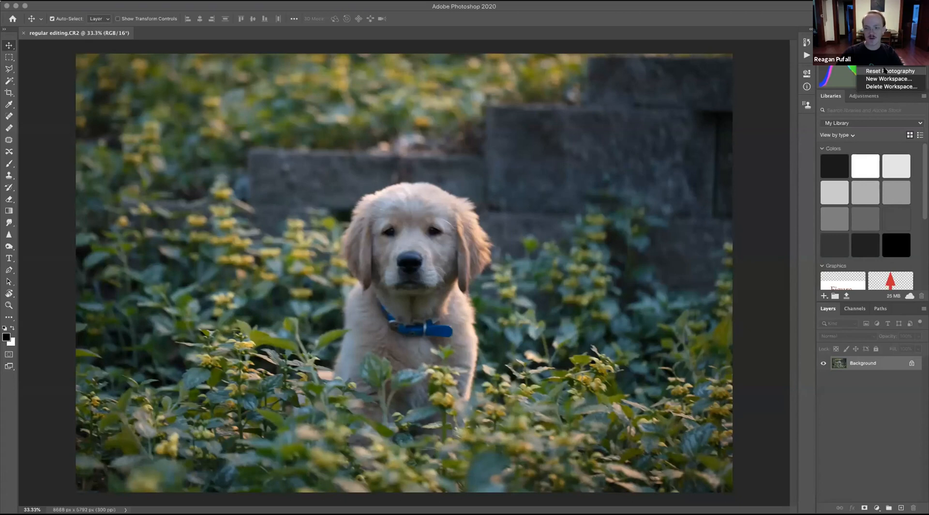
{"action": "left_click", "coordinate": [752, 27]}
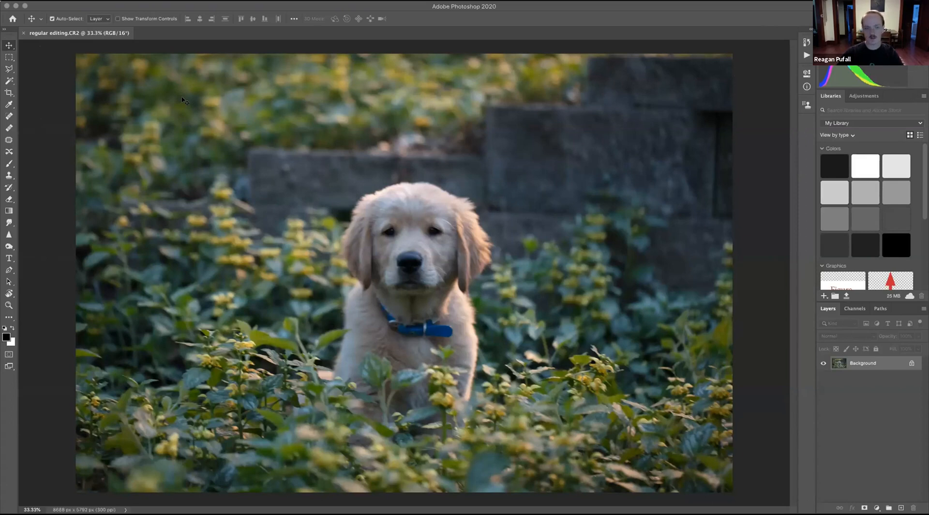
Show the rulers along the edges of the puppy photo.
{"action": "key", "text": "super+r"}
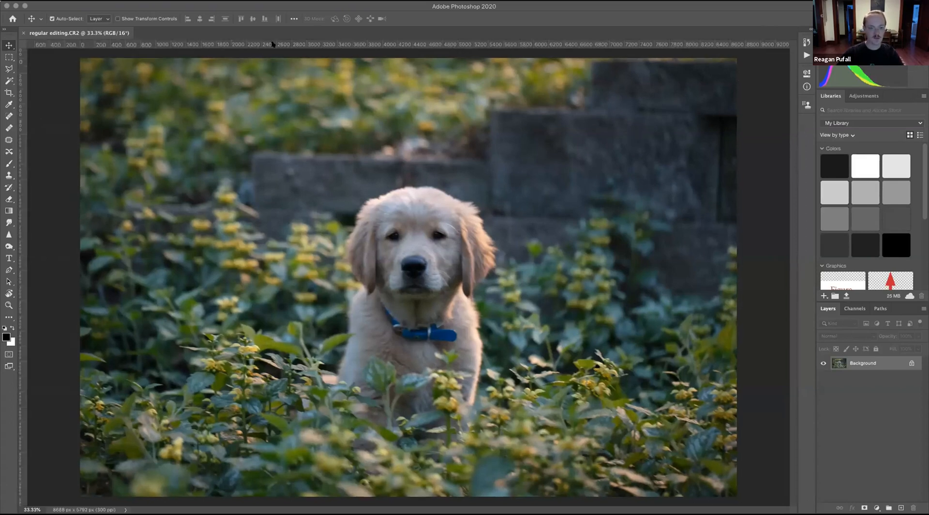
{"action": "left_click", "coordinate": [258, 2]}
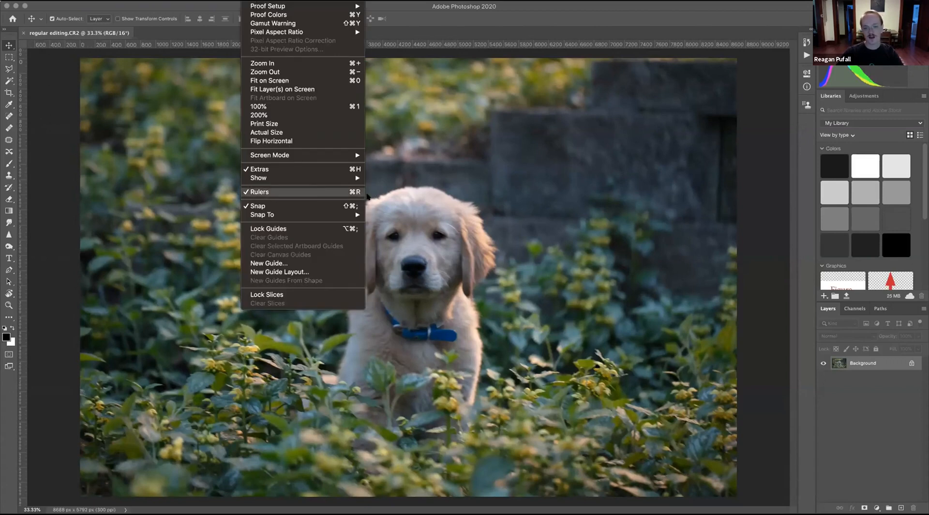
{"action": "left_click", "coordinate": [462, 175]}
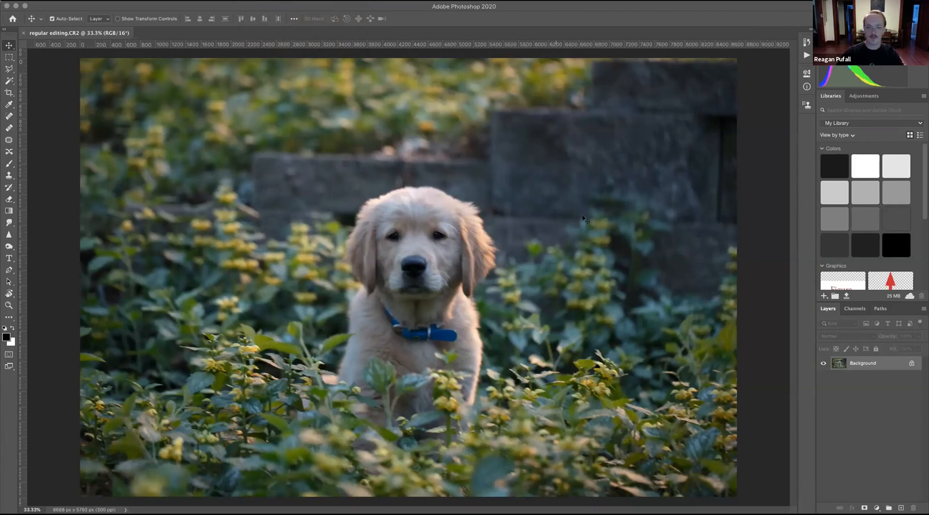
Change the ruler units to inches.
{"action": "right_click", "coordinate": [521, 47]}
{"action": "left_click", "coordinate": [507, 45]}
{"action": "right_click", "coordinate": [507, 45]}
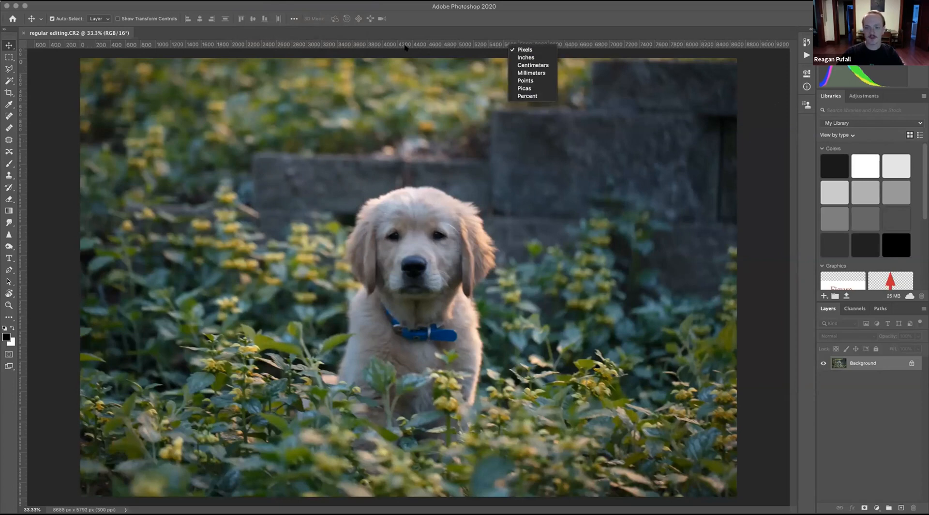
{"action": "left_click", "coordinate": [621, 266]}
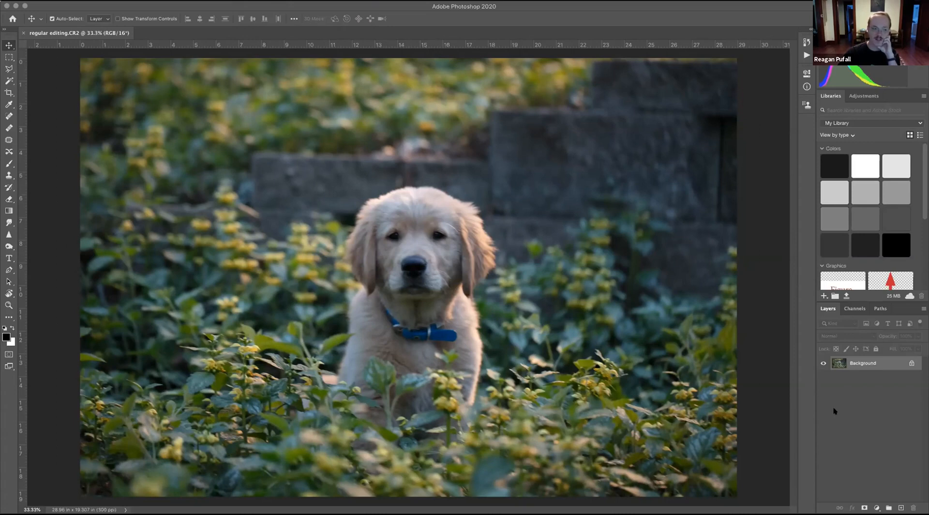
Look at the marquee and healing brush options, and set the Brush tool's size to 71.
{"action": "left_click", "coordinate": [9, 57]}
{"action": "left_click", "coordinate": [10, 128]}
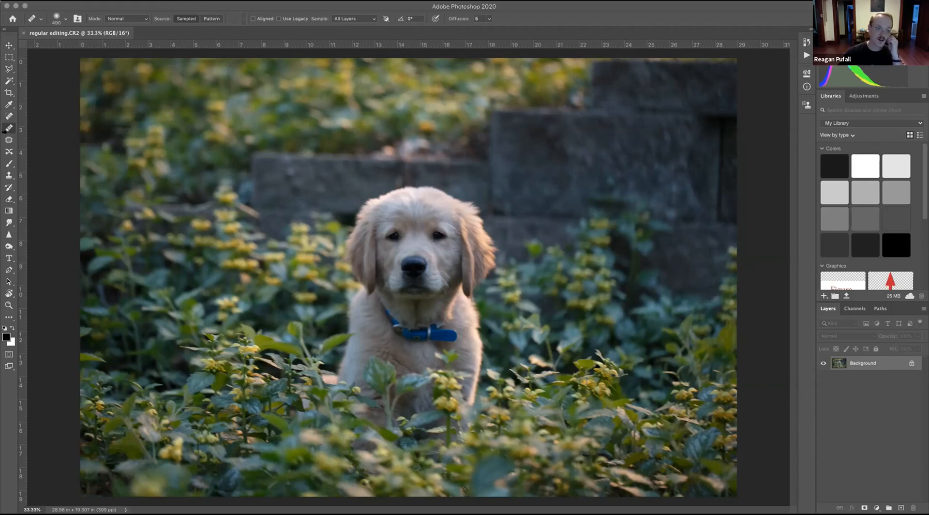
{"action": "left_click", "coordinate": [9, 164]}
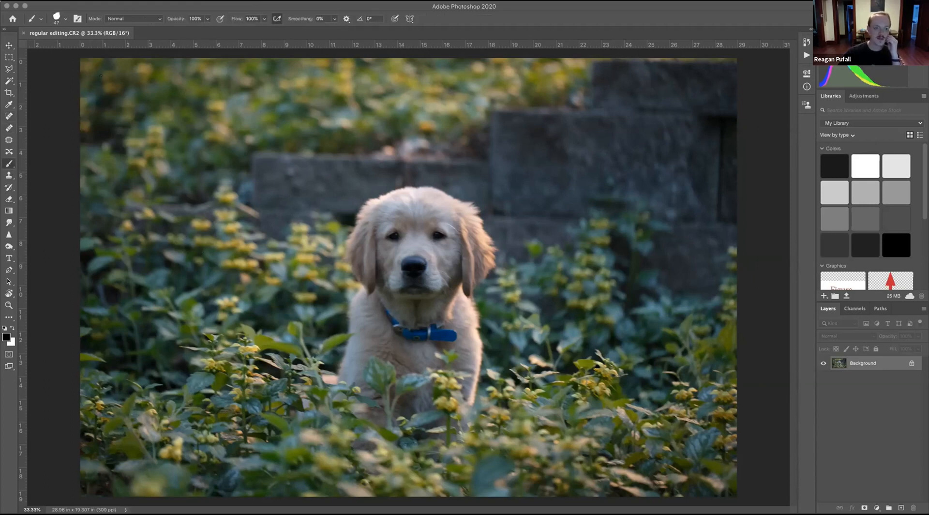
{"action": "left_click", "coordinate": [66, 19]}
{"action": "mouse_move", "coordinate": [64, 47]}
{"action": "left_mouse_down"}
{"action": "mouse_move", "coordinate": [87, 47]}
{"action": "mouse_move", "coordinate": [71, 47]}
{"action": "left_mouse_up"}
{"action": "left_click", "coordinate": [77, 8]}
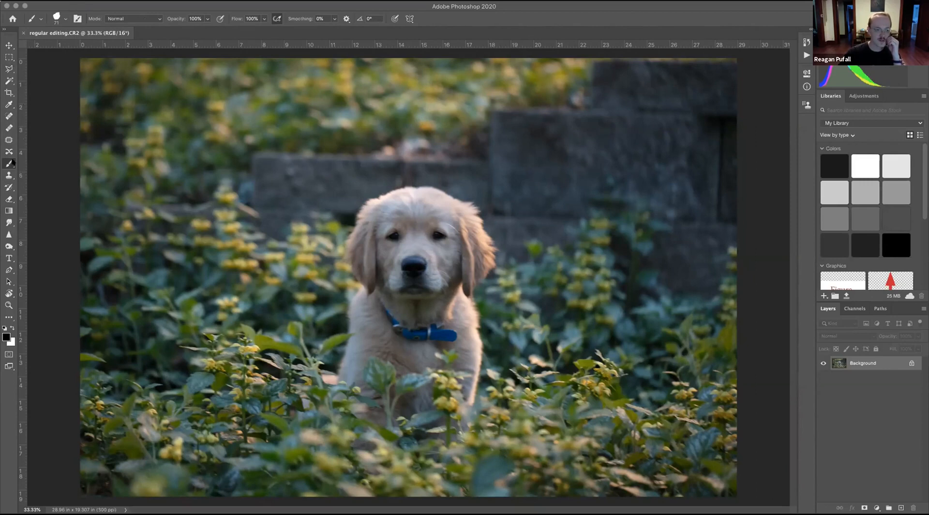
Examine the alternative tools grouped with the Eyedropper, Rectangular Marquee and Magic Wand tools.
{"action": "left_click", "coordinate": [12, 108]}
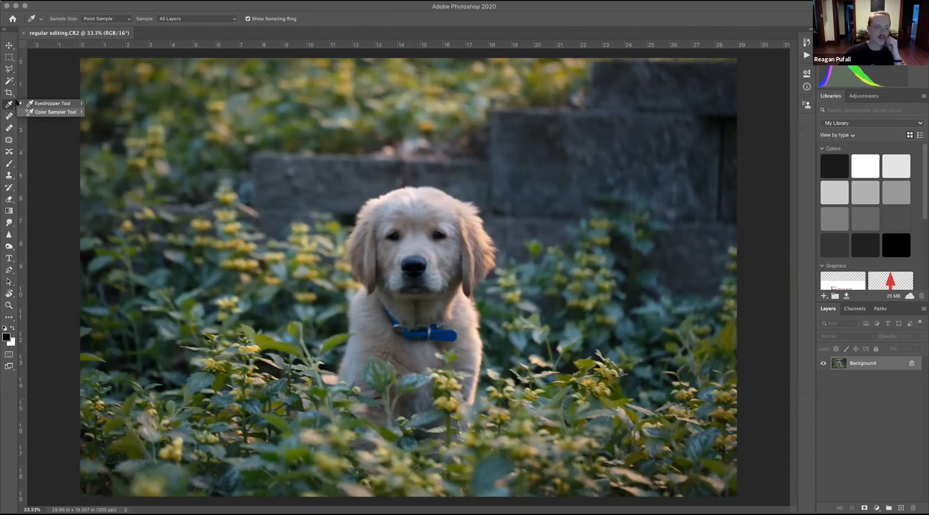
{"action": "left_click", "coordinate": [10, 57]}
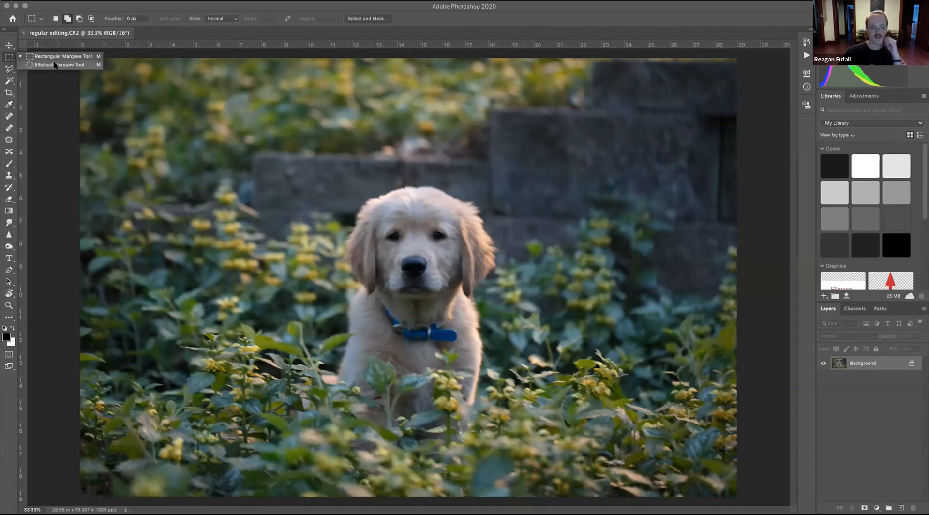
{"action": "left_click", "coordinate": [9, 82]}
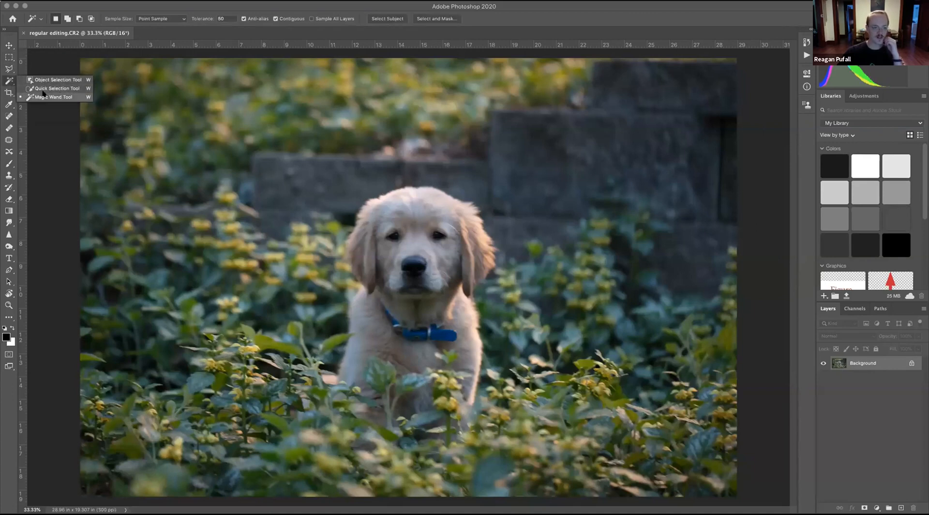
{"action": "left_click", "coordinate": [10, 80]}
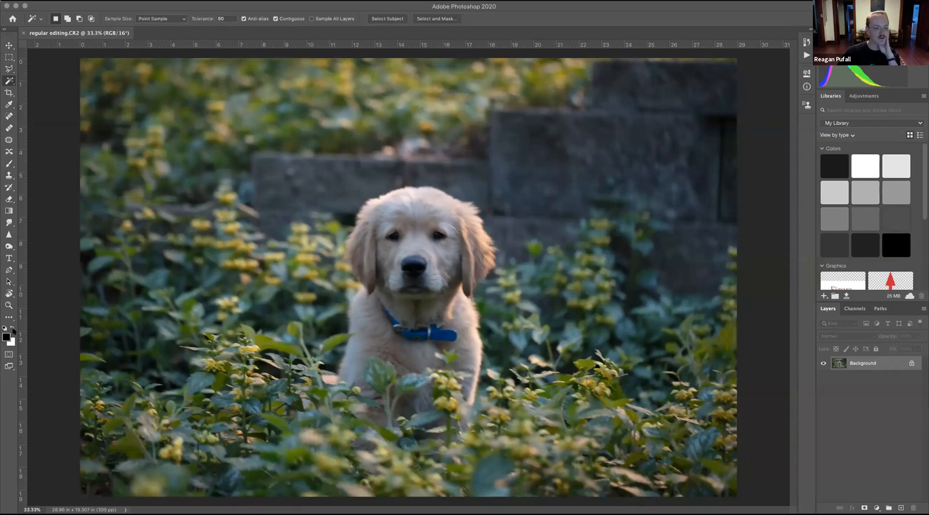
Paint a black stroke and, with foreground and background colors swapped, a white stroke beside the puppy, and undo both.
{"action": "left_click", "coordinate": [10, 164]}
{"action": "left_click_drag", "start_coordinate": [173, 172], "coordinate": [305, 186]}
{"action": "left_click", "coordinate": [13, 327]}
{"action": "left_click_drag", "start_coordinate": [209, 241], "coordinate": [366, 247]}
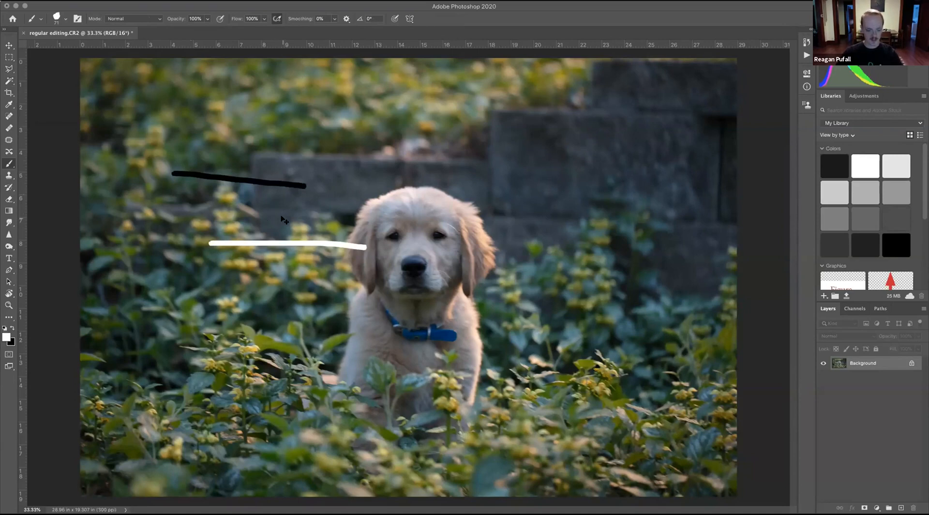
{"action": "key", "text": "super+z"}
{"action": "key", "text": "super+z"}
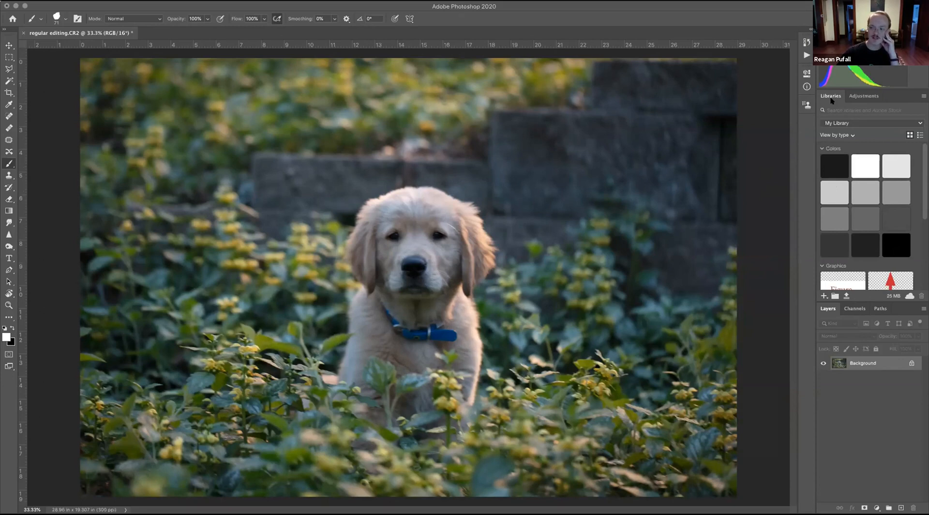
Look through the saved colors and graphics in the Libraries panel and close that panel.
{"action": "scroll", "coordinate": [869, 223], "scroll_direction": "down", "scroll_amount": 5}
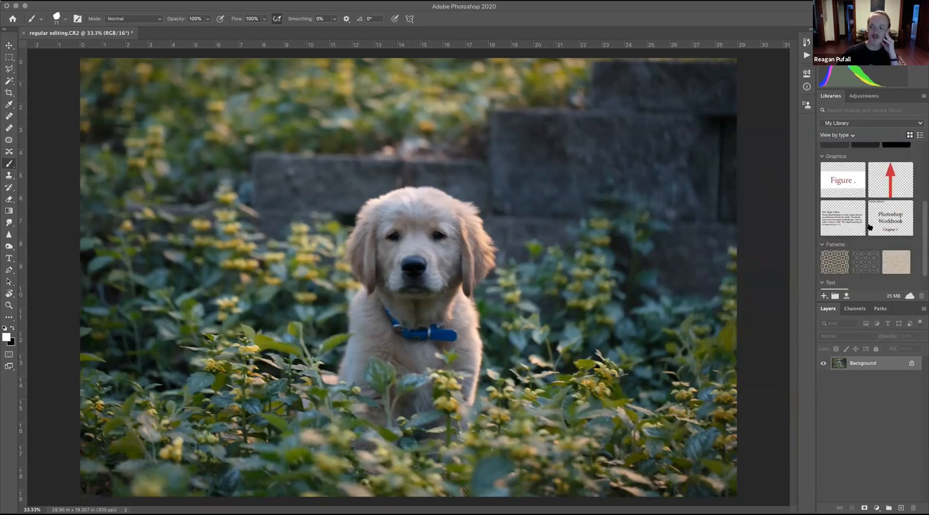
{"action": "scroll", "coordinate": [869, 232], "scroll_direction": "up", "scroll_amount": 2}
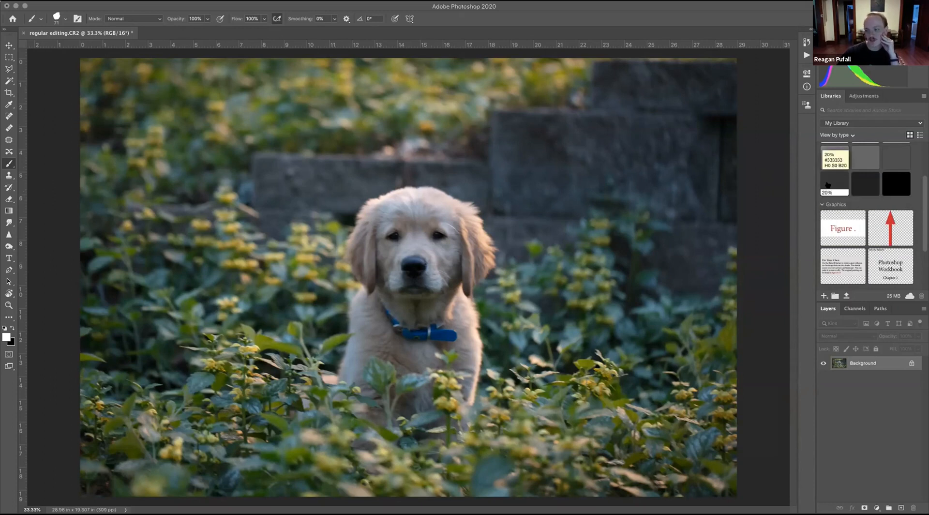
{"action": "right_click", "coordinate": [826, 98]}
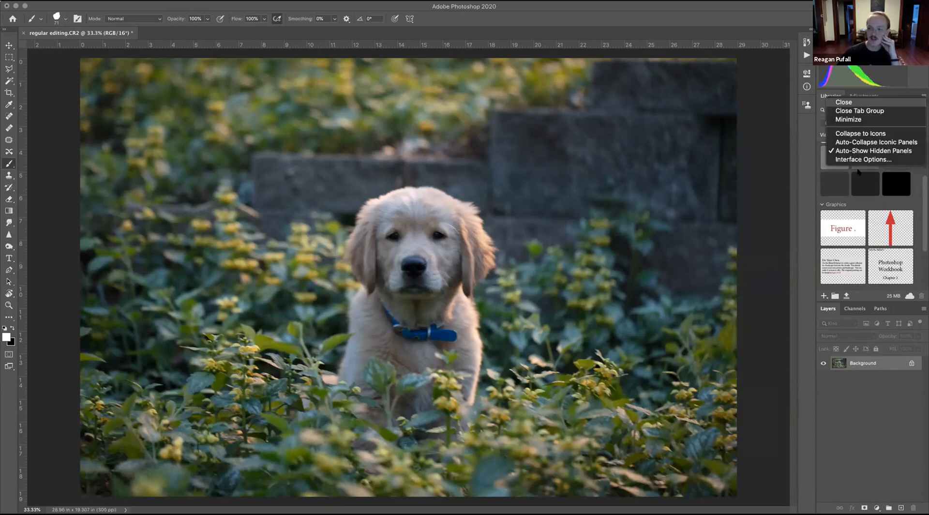
{"action": "left_click", "coordinate": [853, 102]}
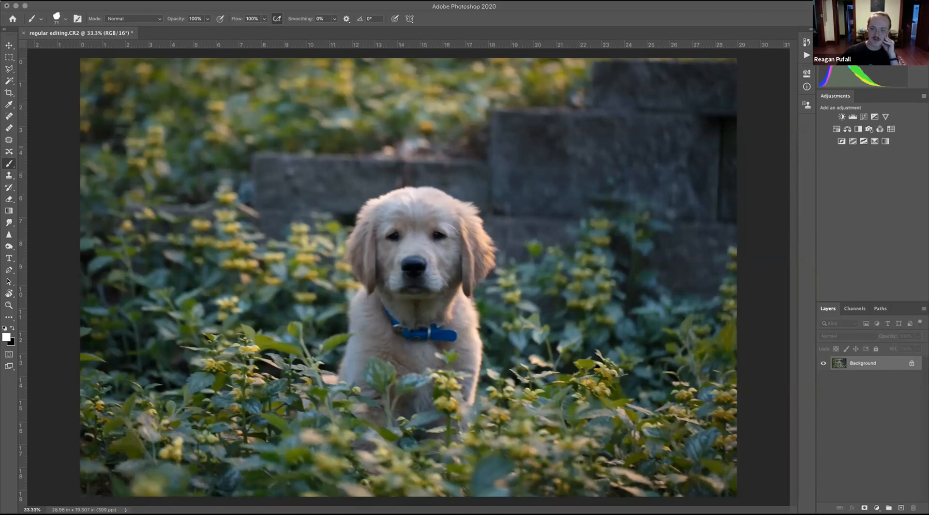
Expand the collapsed panel column and close the Clone Source panel.
{"action": "left_click", "coordinate": [809, 29]}
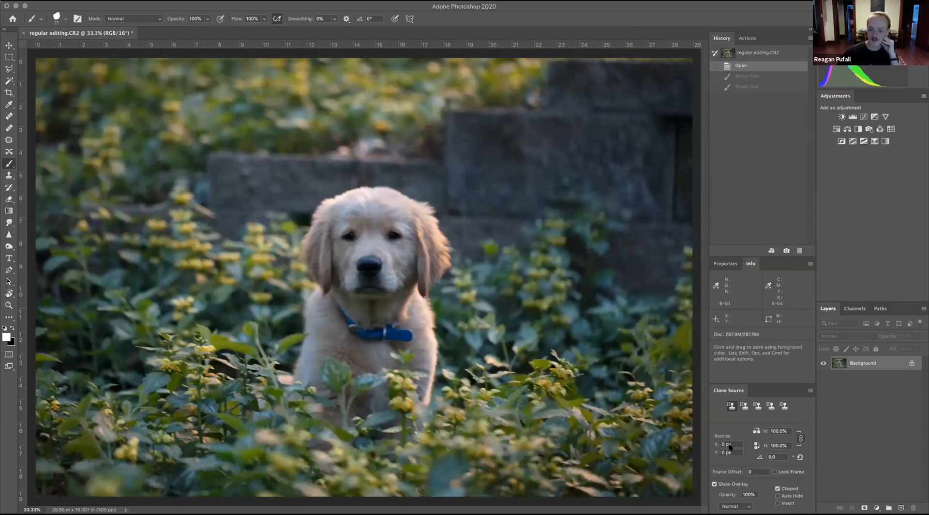
{"action": "right_click", "coordinate": [744, 391]}
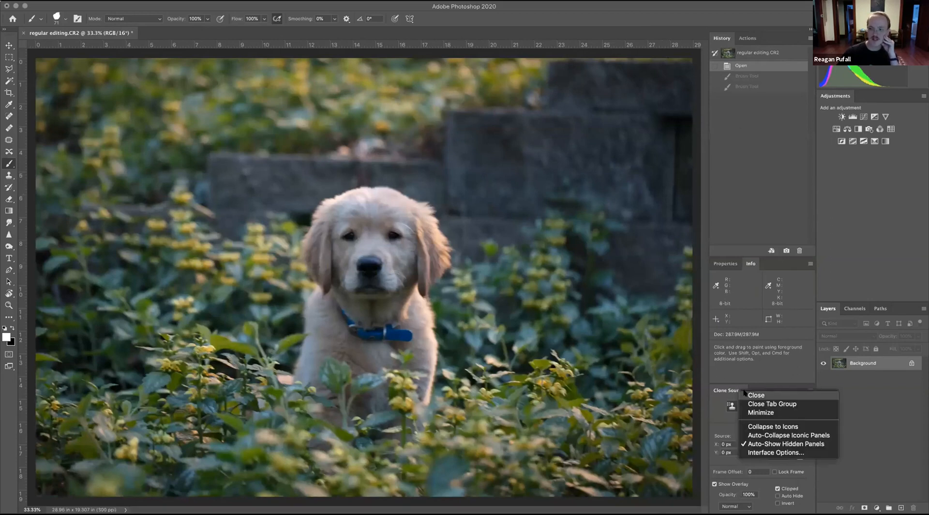
{"action": "left_click", "coordinate": [749, 394]}
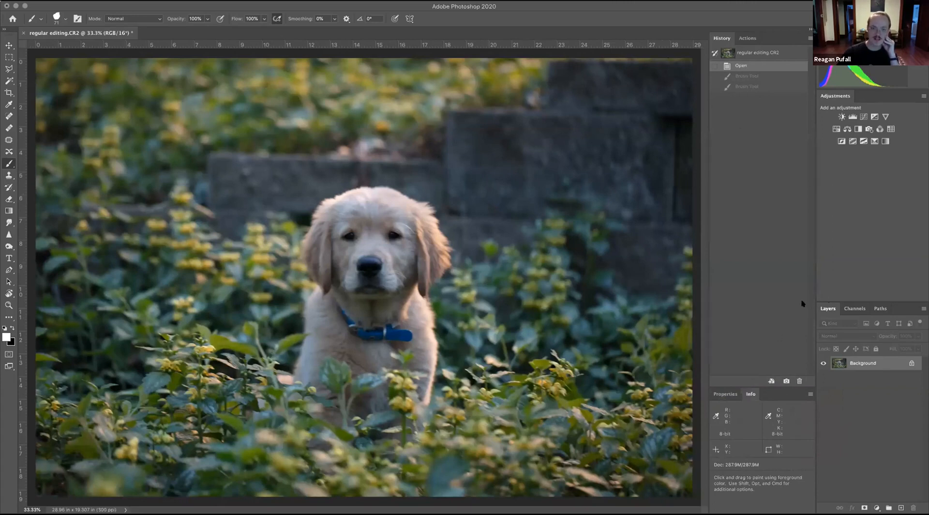
Separate the Info panel from Properties and dock it in the column above the Adjustments panel.
{"action": "left_click_drag", "start_coordinate": [750, 393], "coordinate": [815, 257]}
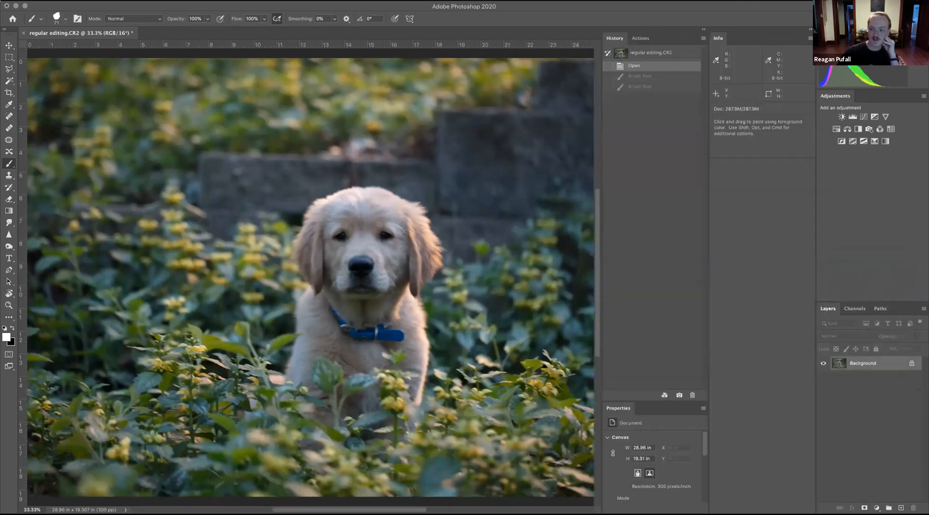
{"action": "left_click_drag", "start_coordinate": [789, 37], "coordinate": [877, 67]}
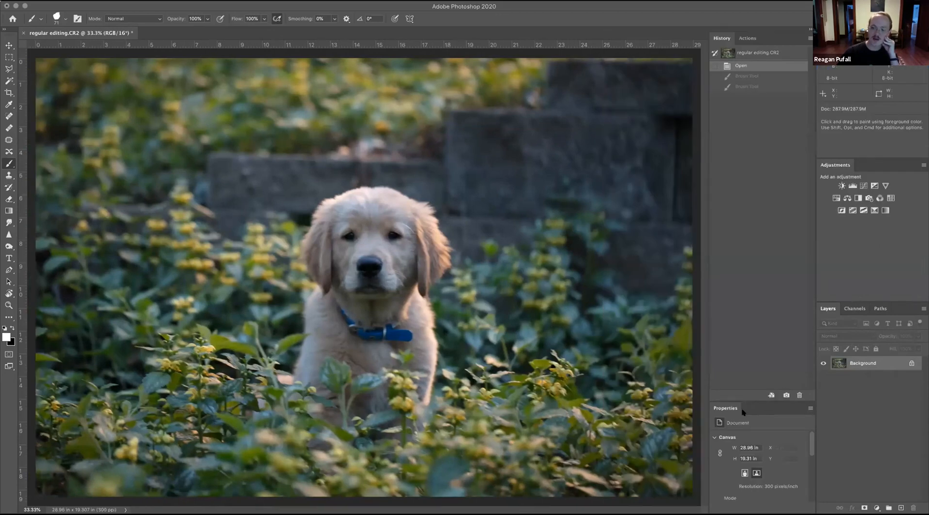
Narrow the column holding Adjustments and Layers, check the Actions panel beside History, and bring the Navigator panel forward.
{"action": "mouse_move", "coordinate": [729, 407]}
{"action": "left_mouse_down"}
{"action": "mouse_move", "coordinate": [730, 311]}
{"action": "mouse_move", "coordinate": [738, 369]}
{"action": "mouse_move", "coordinate": [729, 409]}
{"action": "left_mouse_up"}
{"action": "left_click_drag", "start_coordinate": [815, 245], "coordinate": [794, 249]}
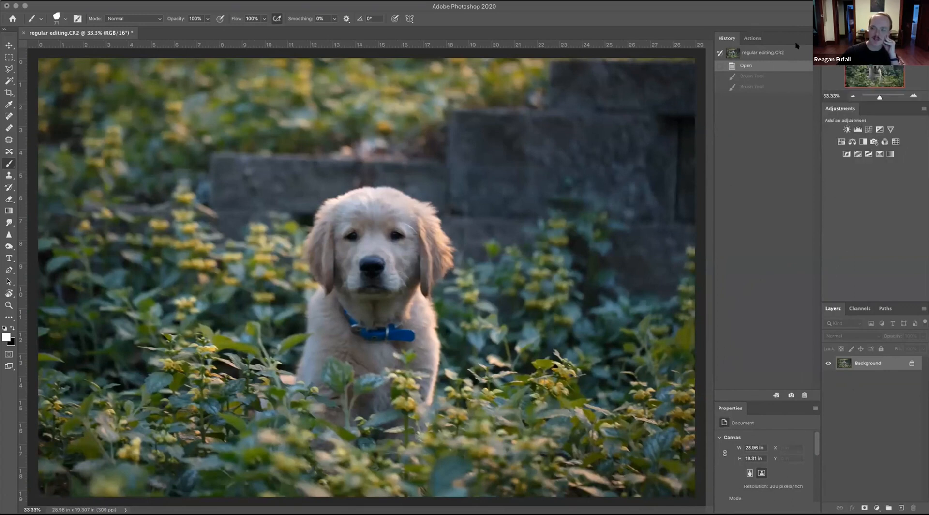
{"action": "left_click", "coordinate": [752, 38]}
{"action": "left_click", "coordinate": [734, 39]}
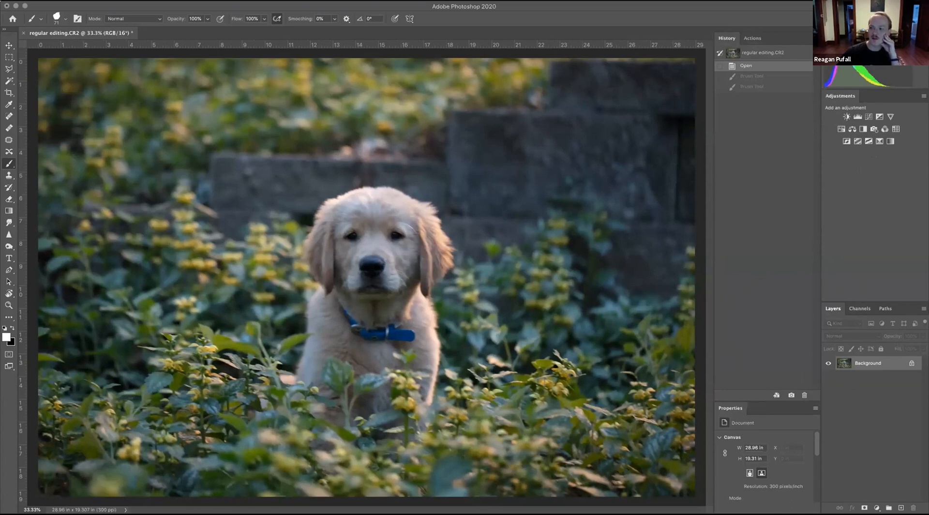
{"action": "left_click", "coordinate": [866, 38]}
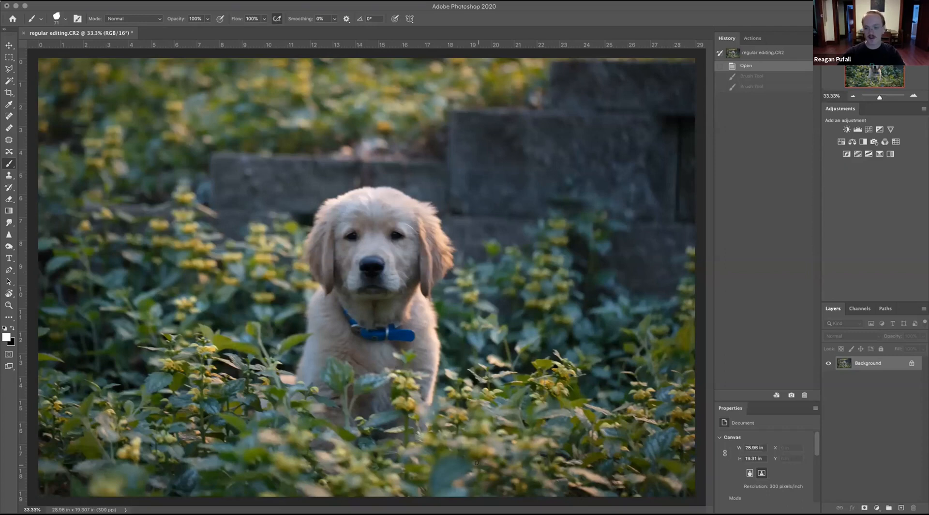
Darken the Background layer directly with a Brightness/Contrast image adjustment, and revert the photo to its Open history state.
{"action": "left_click", "coordinate": [112, 0]}
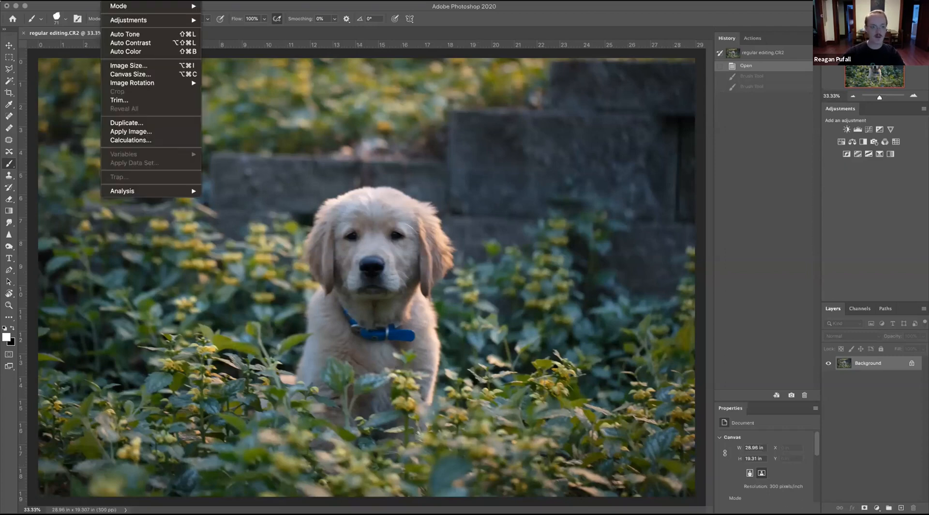
{"action": "mouse_move", "coordinate": [179, 22]}
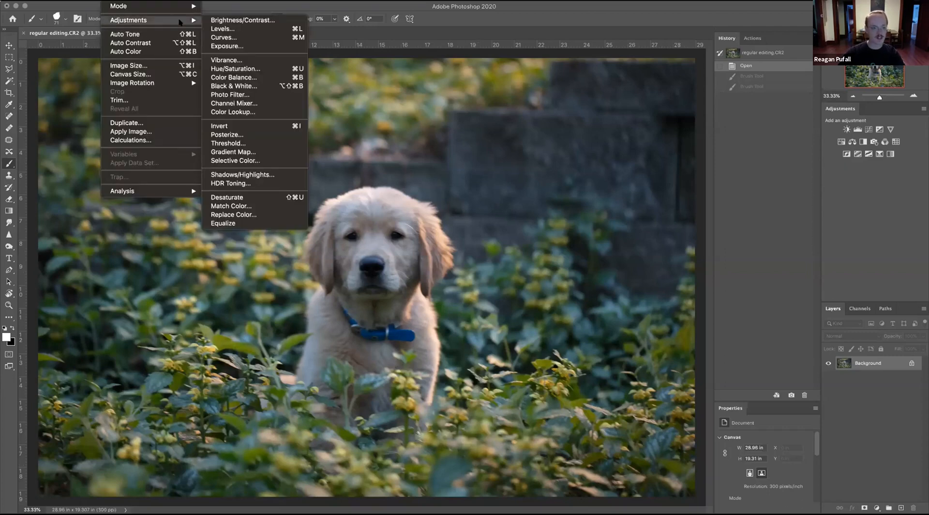
{"action": "left_click", "coordinate": [236, 20]}
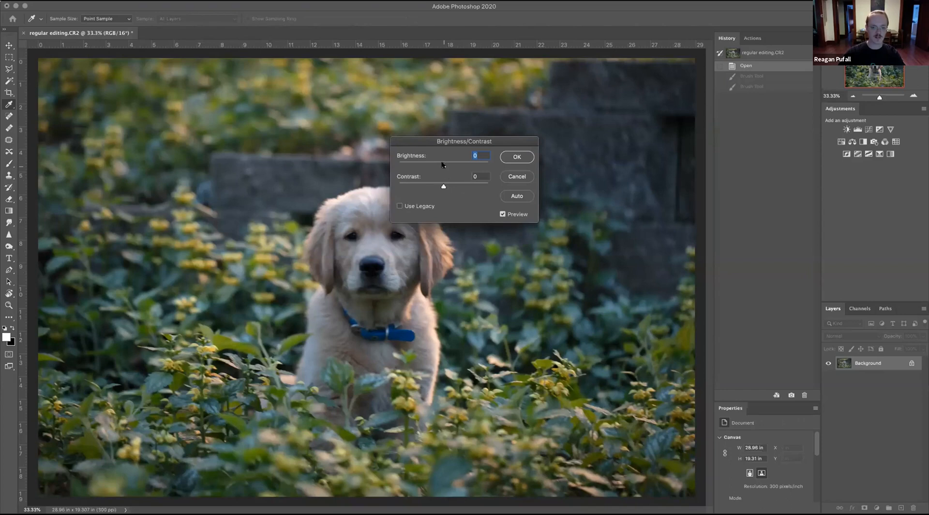
{"action": "left_click_drag", "start_coordinate": [442, 166], "coordinate": [420, 167]}
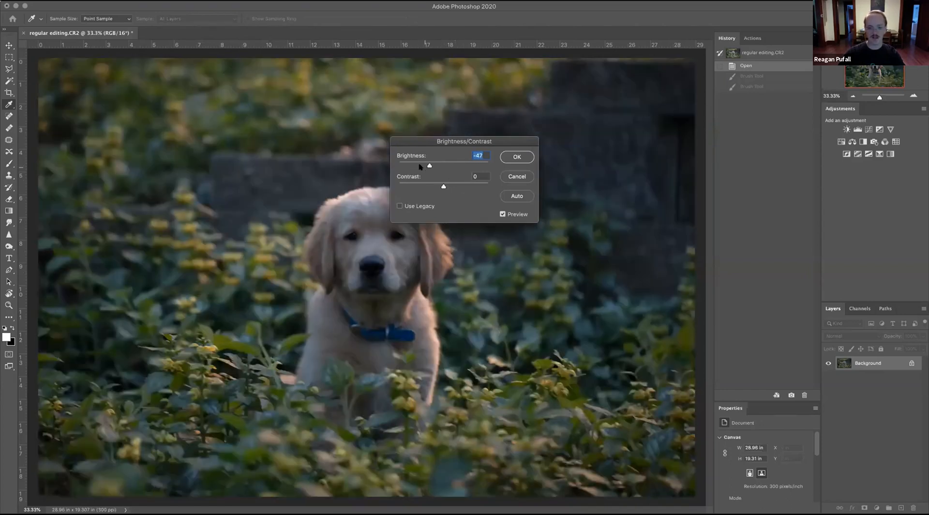
{"action": "left_click", "coordinate": [515, 157]}
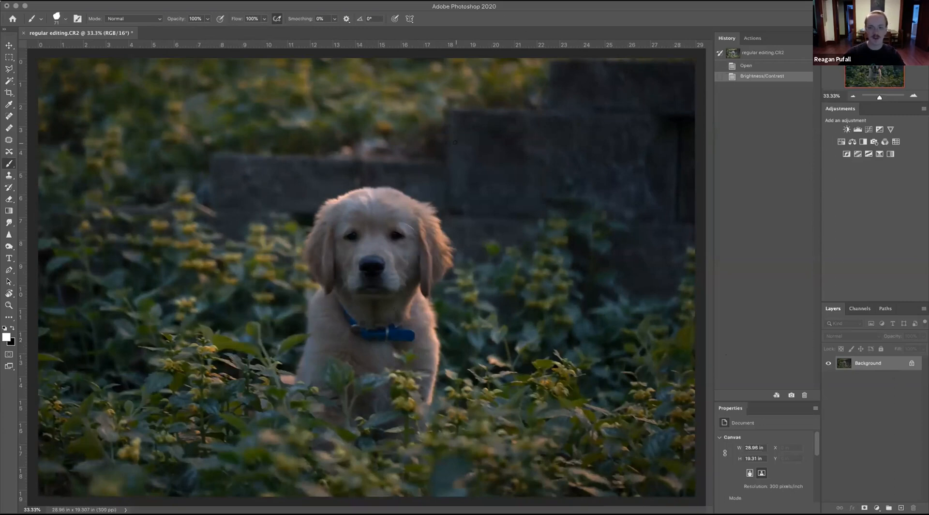
{"action": "left_click", "coordinate": [745, 66]}
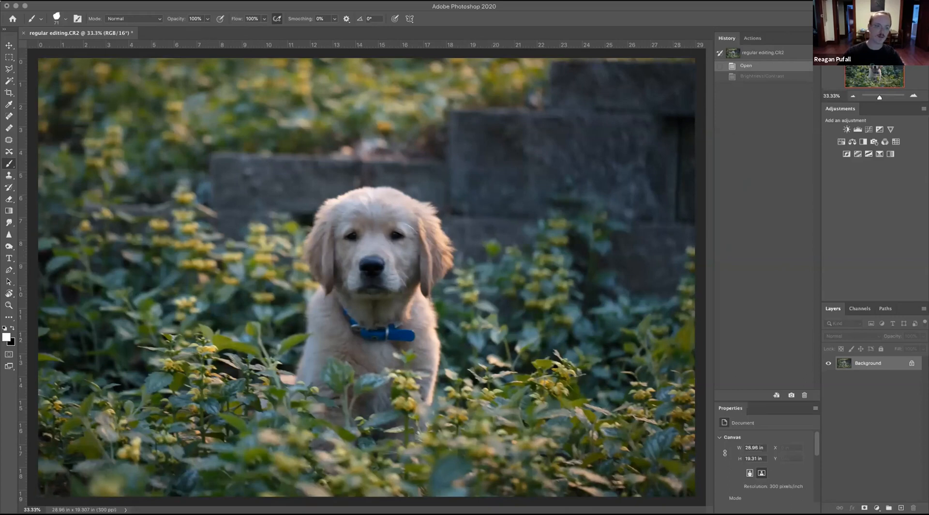
Add a Brightness/Contrast adjustment layer above the Background layer and enlarge the Properties panel to show its settings.
{"action": "left_click", "coordinate": [139, 1]}
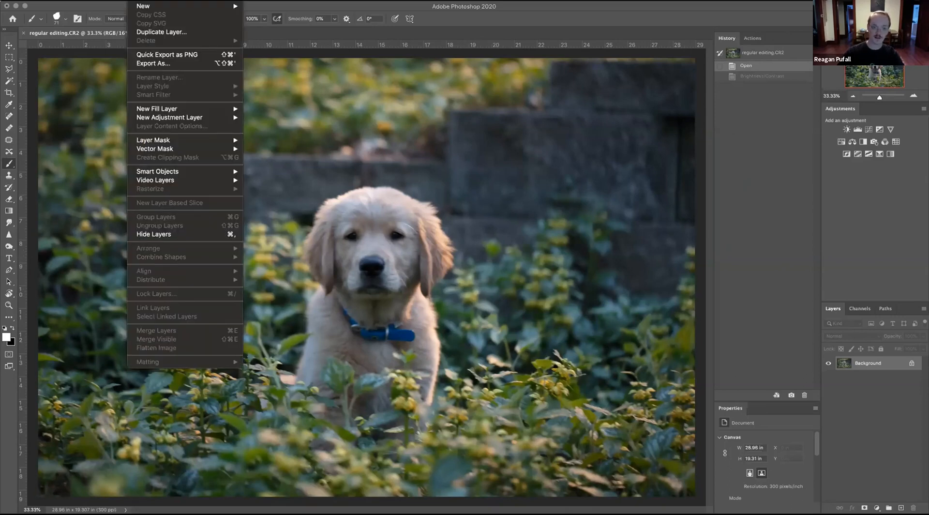
{"action": "mouse_move", "coordinate": [169, 117]}
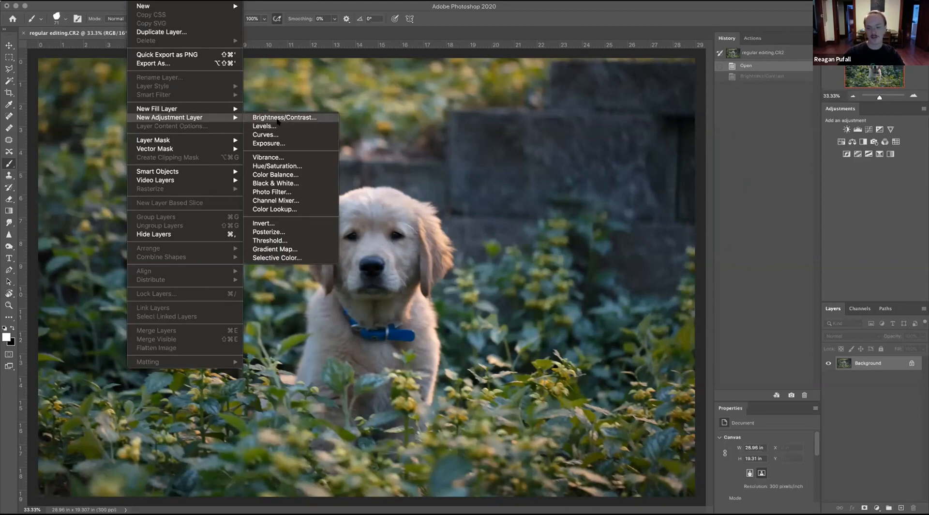
{"action": "left_click", "coordinate": [910, 199]}
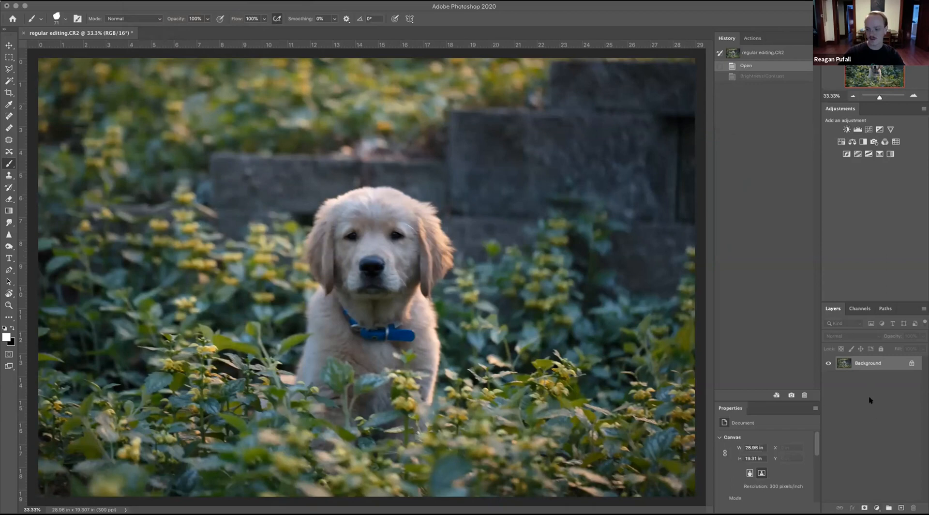
{"action": "left_click", "coordinate": [877, 508]}
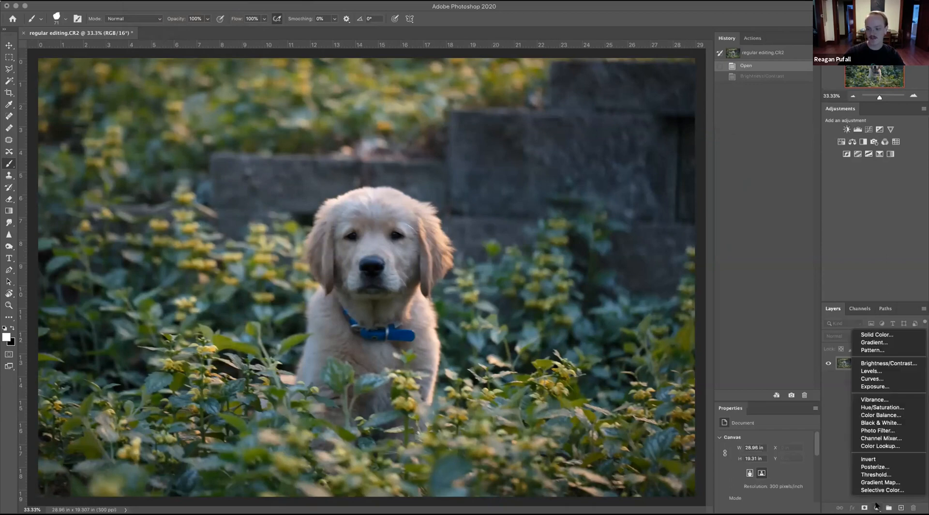
{"action": "left_click", "coordinate": [882, 364]}
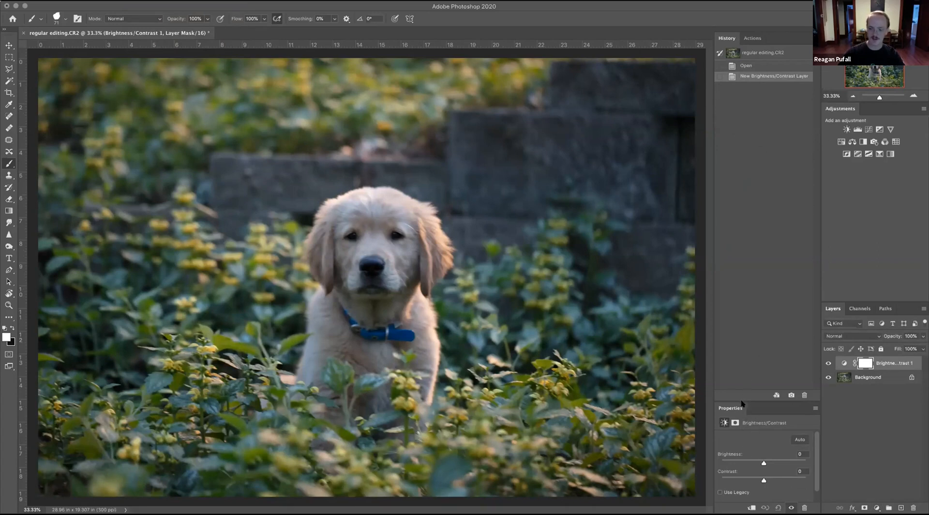
{"action": "left_click_drag", "start_coordinate": [743, 400], "coordinate": [743, 264]}
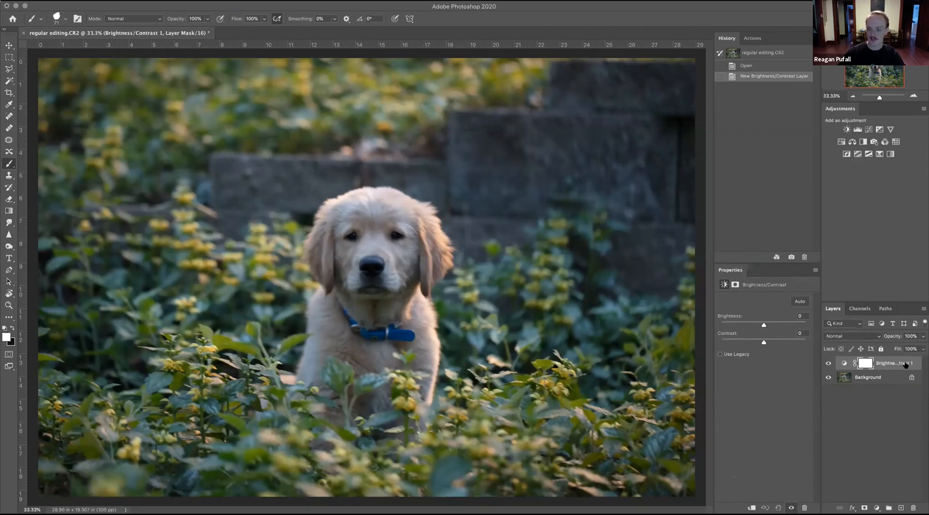
Set the brightness of the Brightness/Contrast adjustment layer to 15.
{"action": "left_click", "coordinate": [895, 378]}
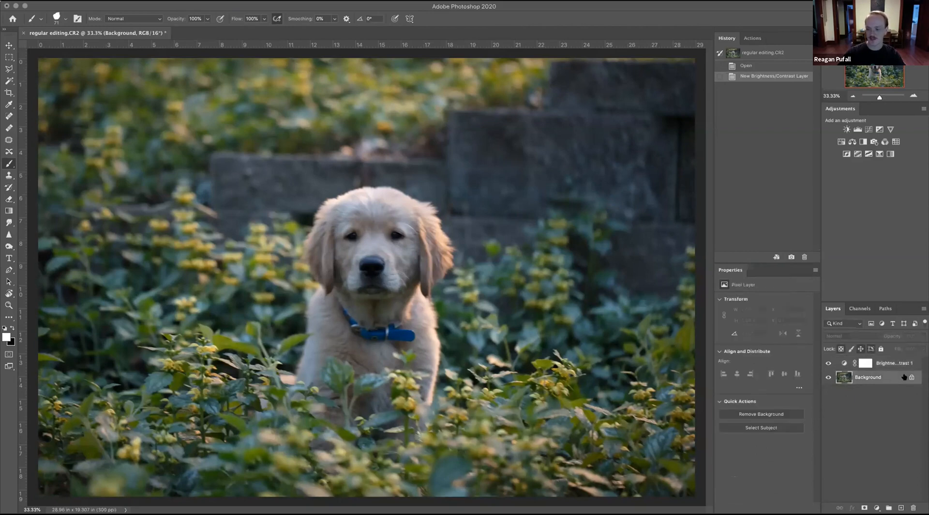
{"action": "left_click", "coordinate": [895, 364]}
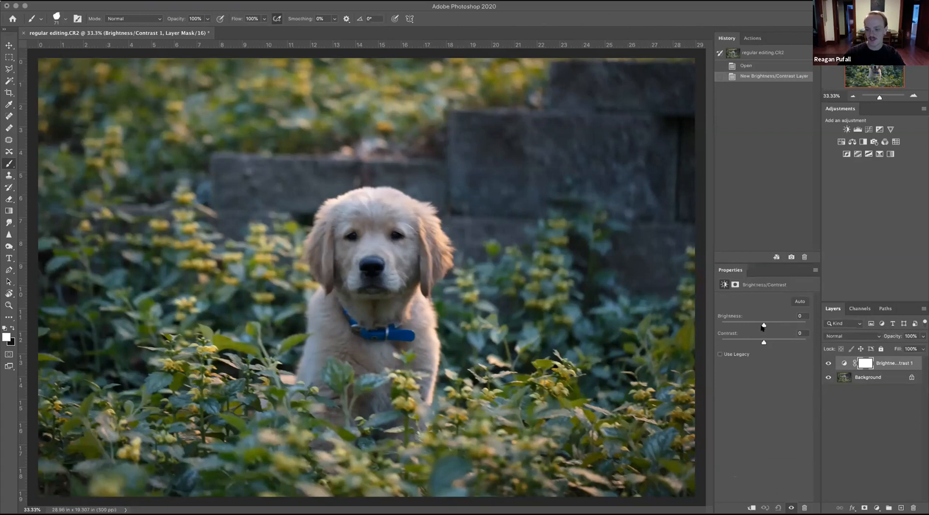
{"action": "mouse_move", "coordinate": [763, 324]}
{"action": "left_mouse_down"}
{"action": "mouse_move", "coordinate": [742, 327]}
{"action": "mouse_move", "coordinate": [765, 324]}
{"action": "left_mouse_up"}
{"action": "left_click", "coordinate": [777, 323]}
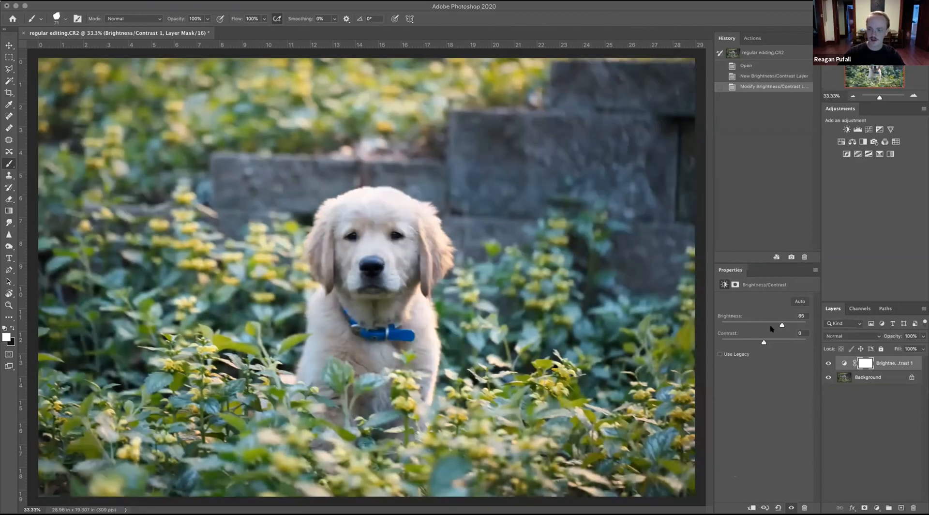
{"action": "left_click", "coordinate": [767, 324]}
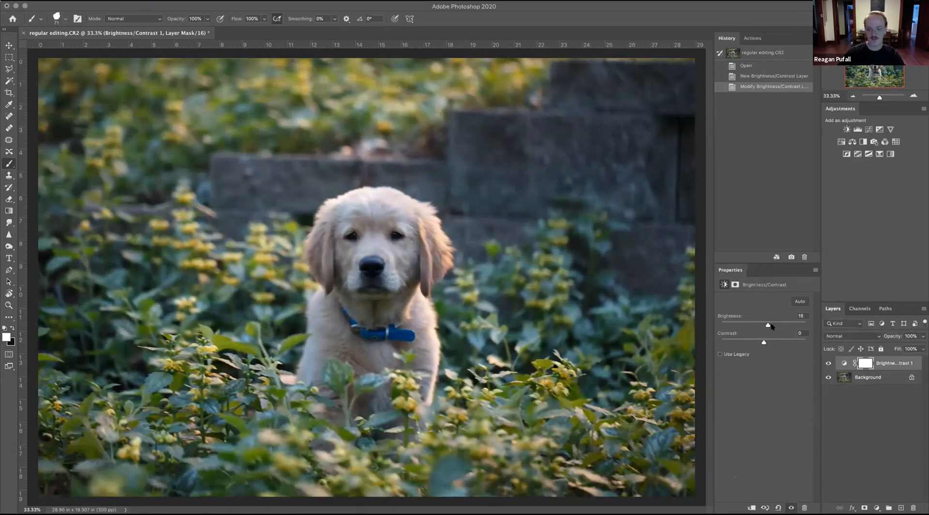
{"action": "left_click", "coordinate": [801, 315]}
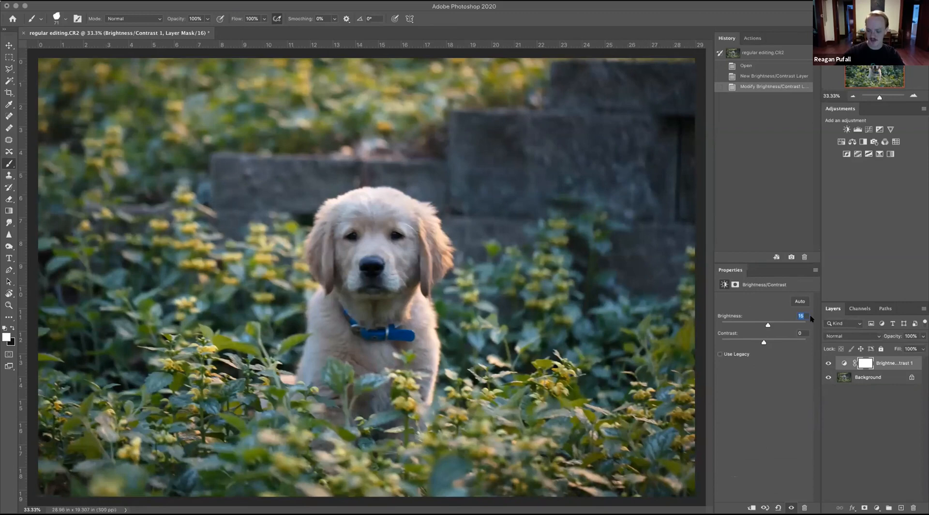
{"action": "type", "text": "15"}
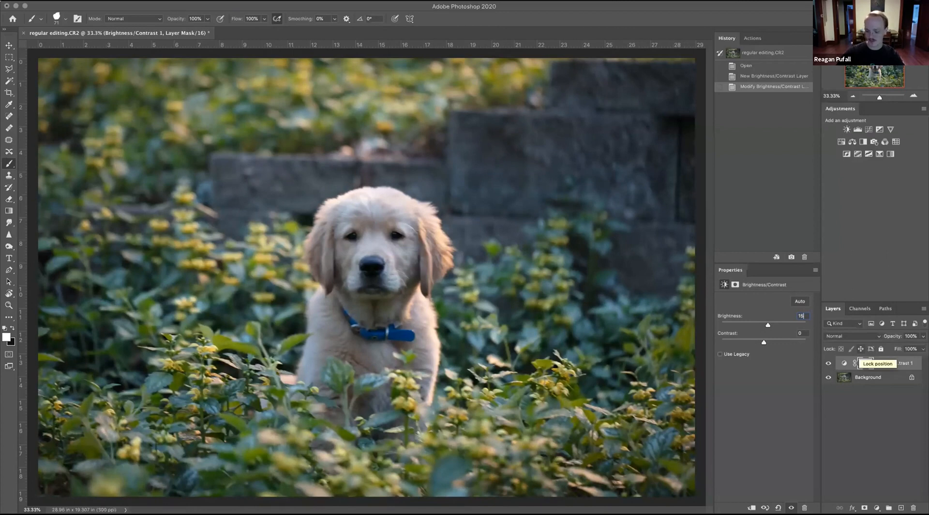
Try a brightness of 3 on the adjustment layer and set it back to 15.
{"action": "key", "text": "BackSpace"}
{"action": "key", "text": "BackSpace"}
{"action": "type", "text": "3"}
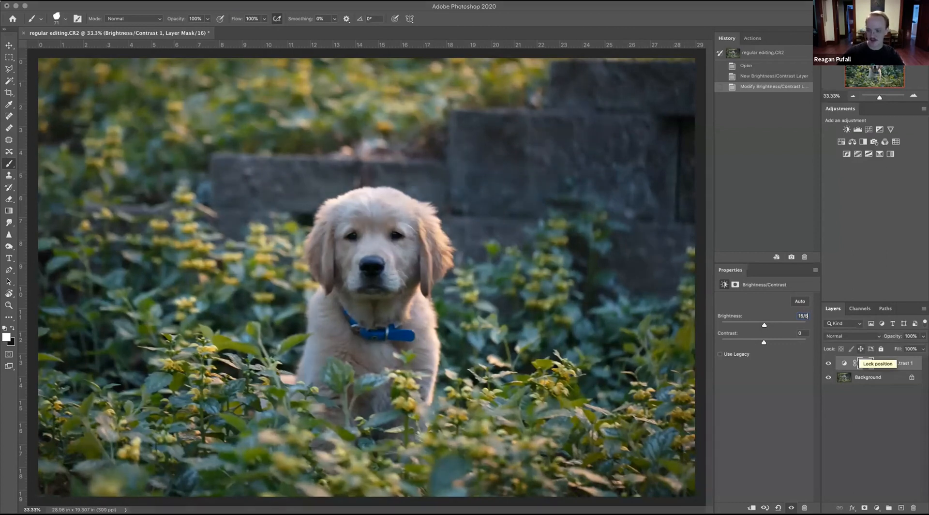
{"action": "key", "text": "Return"}
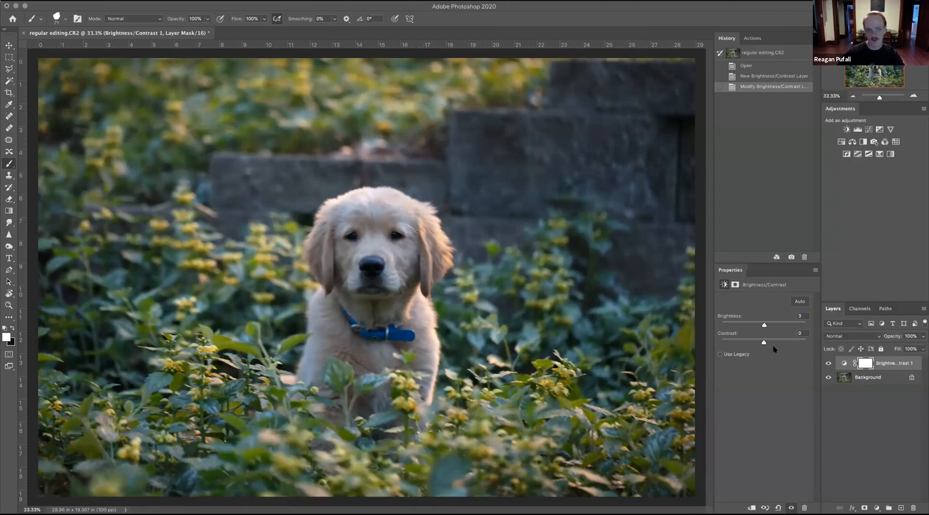
{"action": "left_click", "coordinate": [801, 315]}
{"action": "type", "text": "15"}
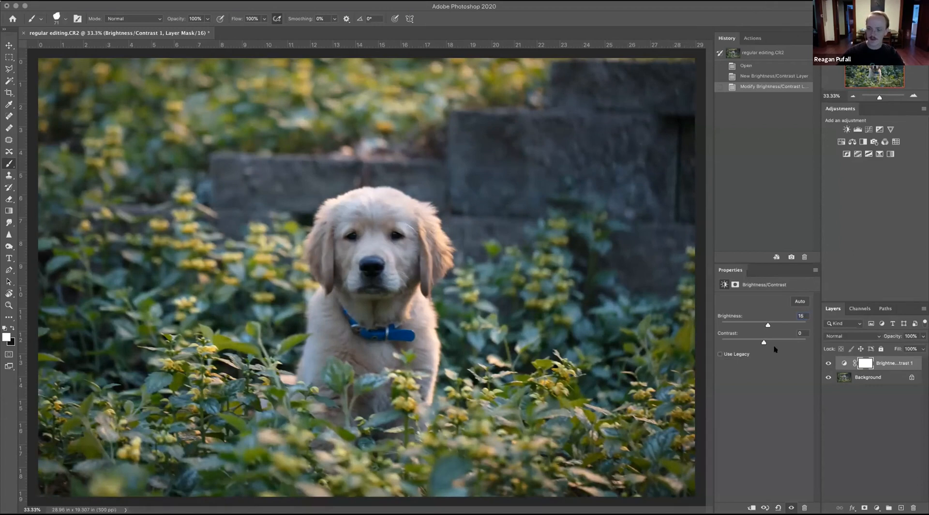
Set the contrast of the Brightness/Contrast adjustment layer to 20.
{"action": "left_click_drag", "start_coordinate": [764, 342], "coordinate": [721, 344]}
{"action": "left_click", "coordinate": [782, 342]}
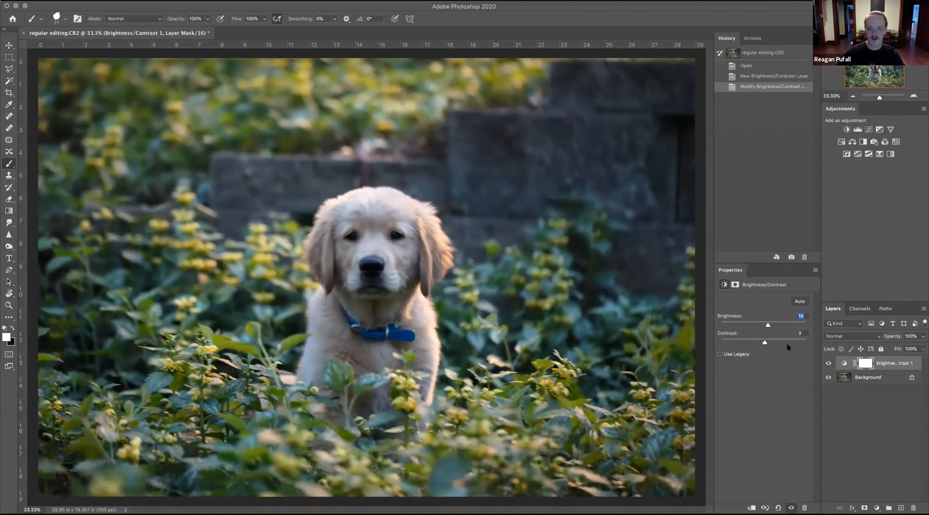
{"action": "left_click_drag", "start_coordinate": [768, 347], "coordinate": [771, 346]}
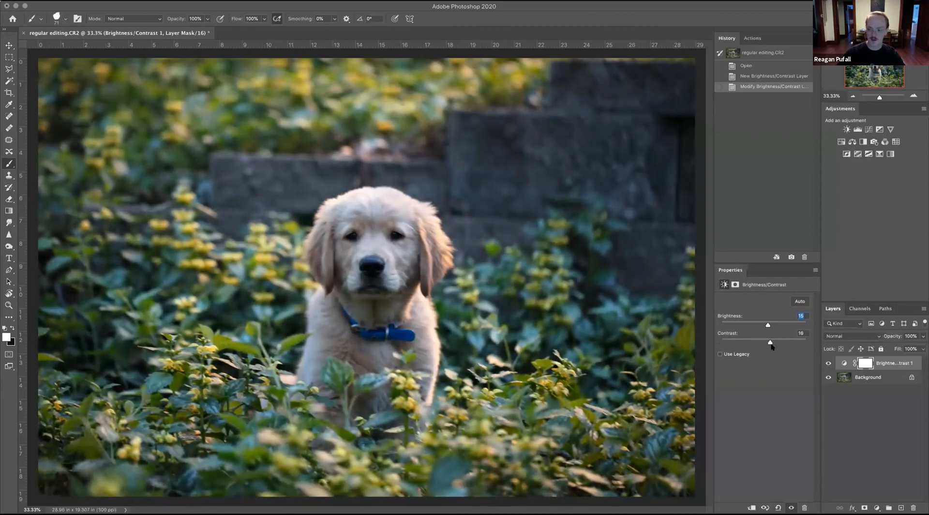
Compare the photo with and without the Brightness/Contrast adjustment by toggling that layer's visibility, leaving it shown and selected.
{"action": "left_click", "coordinate": [826, 363]}
{"action": "left_click", "coordinate": [826, 362]}
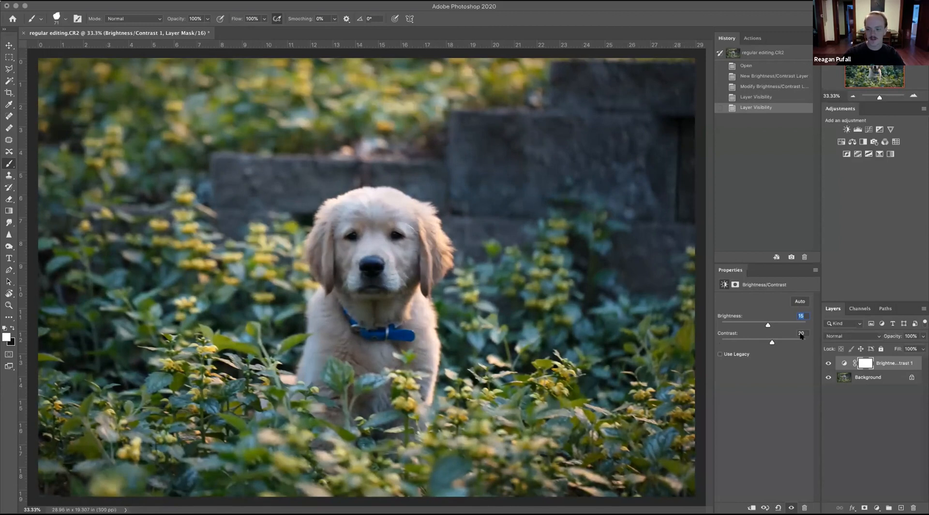
{"action": "left_click", "coordinate": [871, 409]}
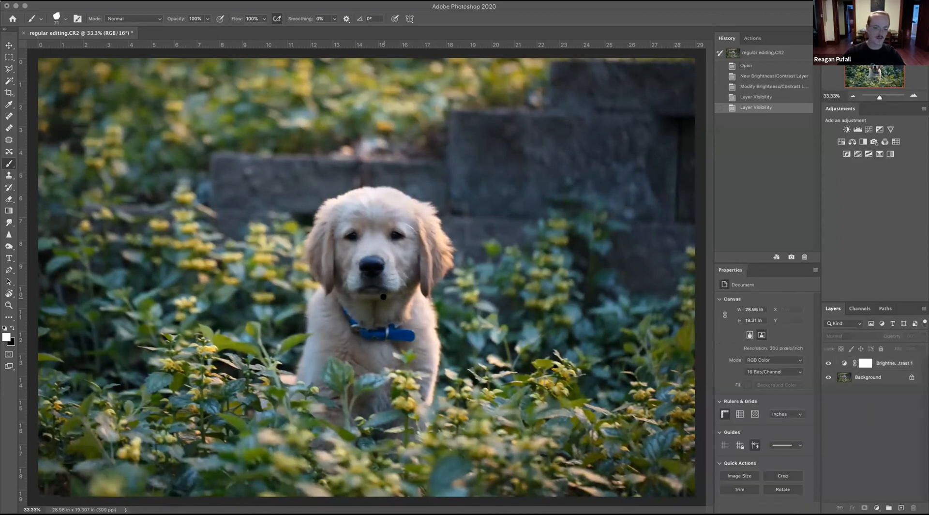
{"action": "left_click", "coordinate": [827, 363]}
{"action": "left_click", "coordinate": [828, 363]}
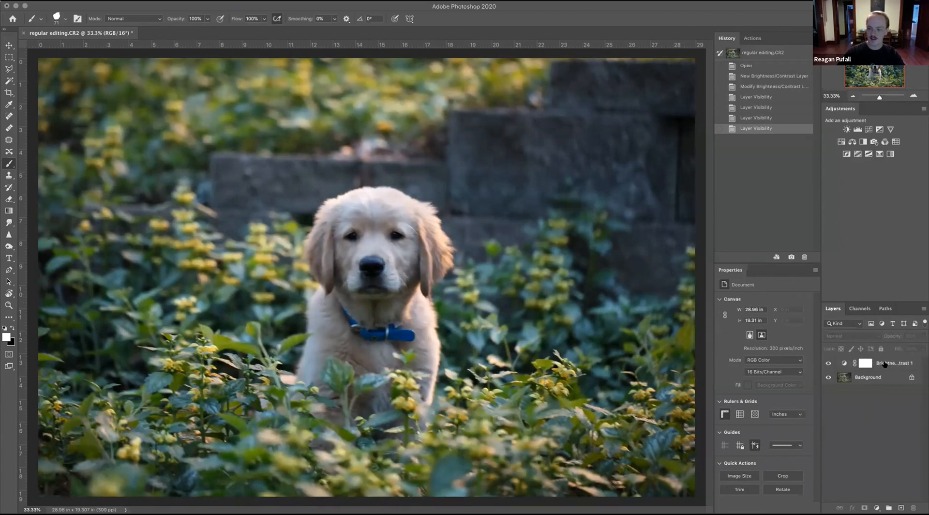
{"action": "left_click", "coordinate": [828, 363]}
{"action": "left_click", "coordinate": [827, 363]}
{"action": "left_click", "coordinate": [828, 363]}
{"action": "left_click", "coordinate": [845, 365]}
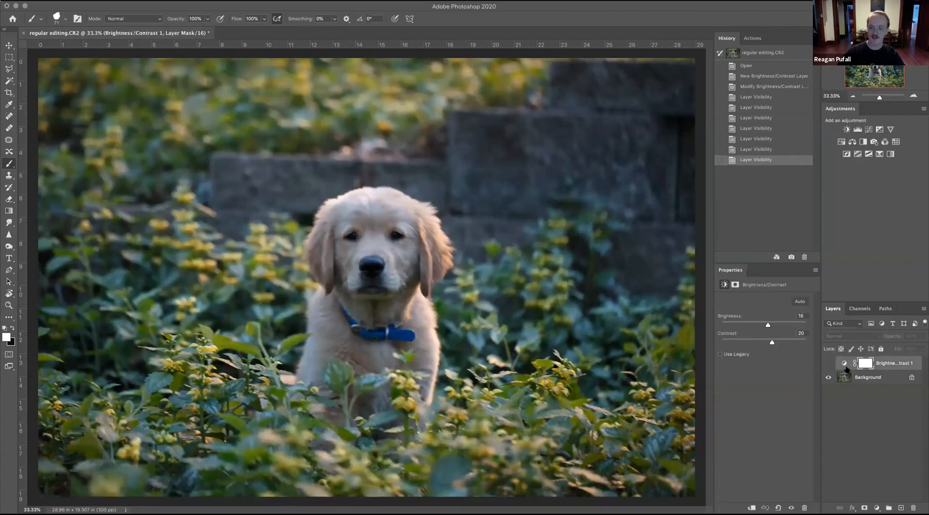
{"action": "left_click", "coordinate": [828, 363]}
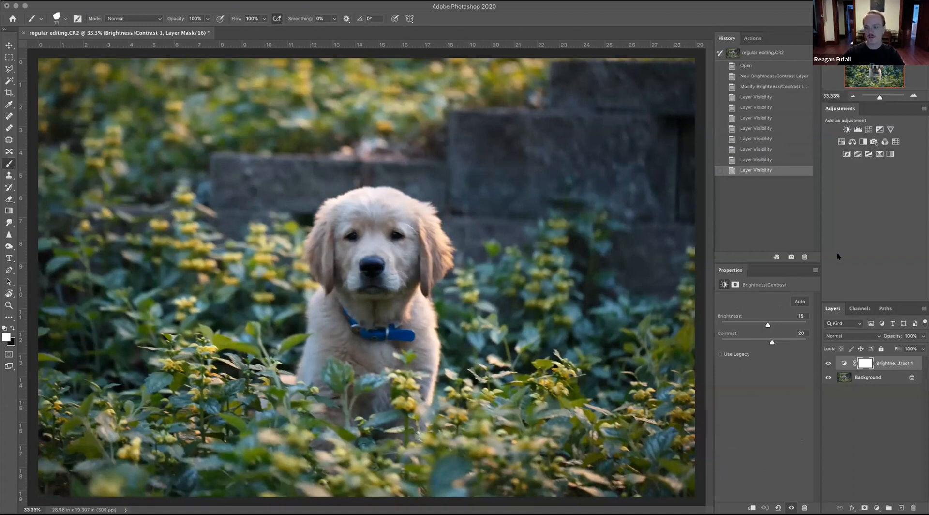
Add a Levels adjustment layer above the Brightness/Contrast layer and set its midtone input level to 0.9.
{"action": "left_click", "coordinate": [858, 129]}
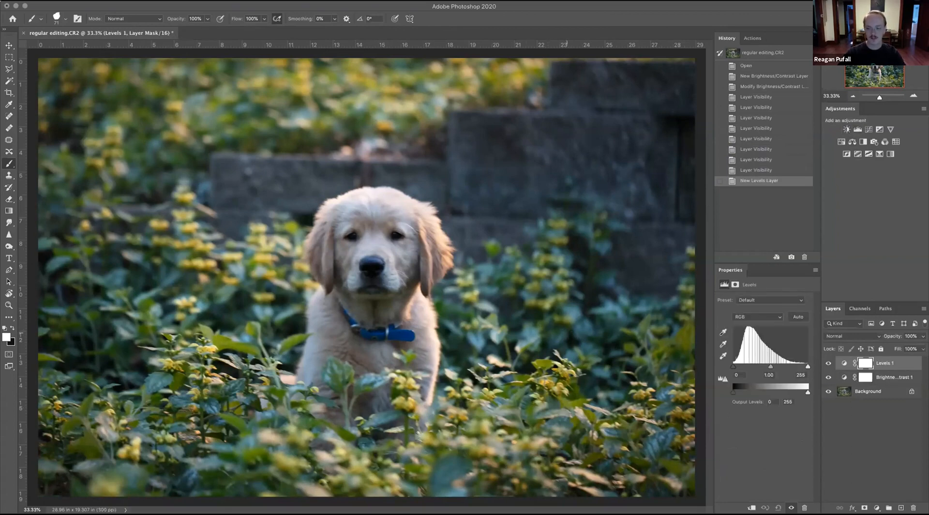
{"action": "mouse_move", "coordinate": [734, 366]}
{"action": "left_mouse_down"}
{"action": "mouse_move", "coordinate": [743, 366]}
{"action": "mouse_move", "coordinate": [730, 367]}
{"action": "left_mouse_up"}
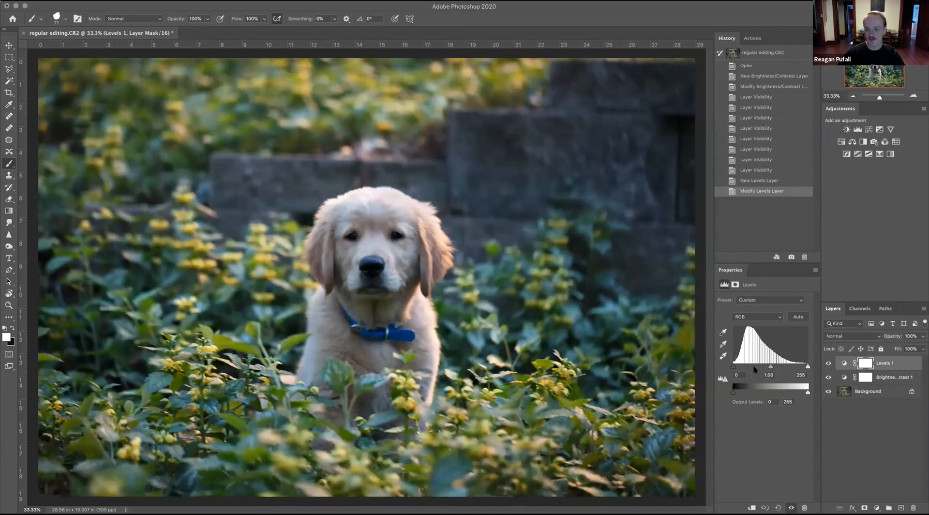
{"action": "mouse_move", "coordinate": [770, 366]}
{"action": "left_mouse_down"}
{"action": "mouse_move", "coordinate": [777, 366]}
{"action": "mouse_move", "coordinate": [752, 367]}
{"action": "mouse_move", "coordinate": [772, 366]}
{"action": "left_mouse_up"}
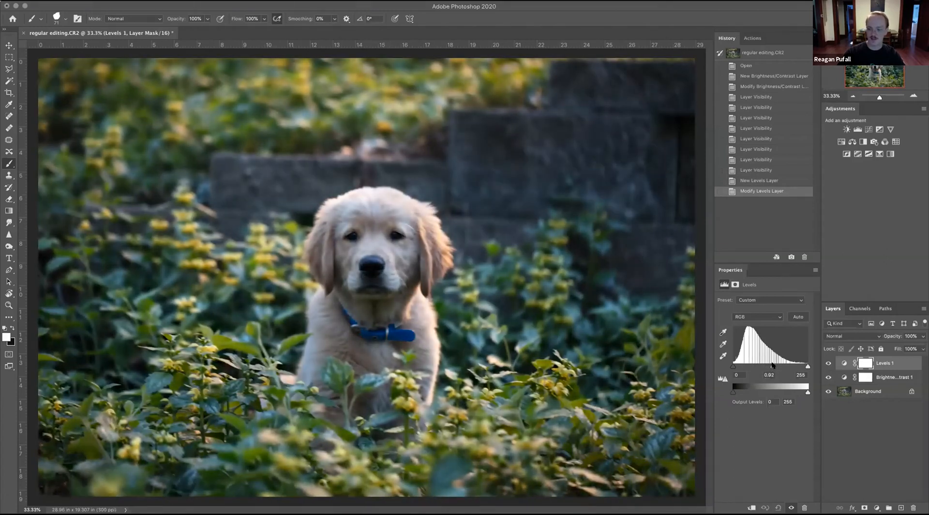
{"action": "left_click", "coordinate": [766, 375]}
{"action": "key", "text": "Return"}
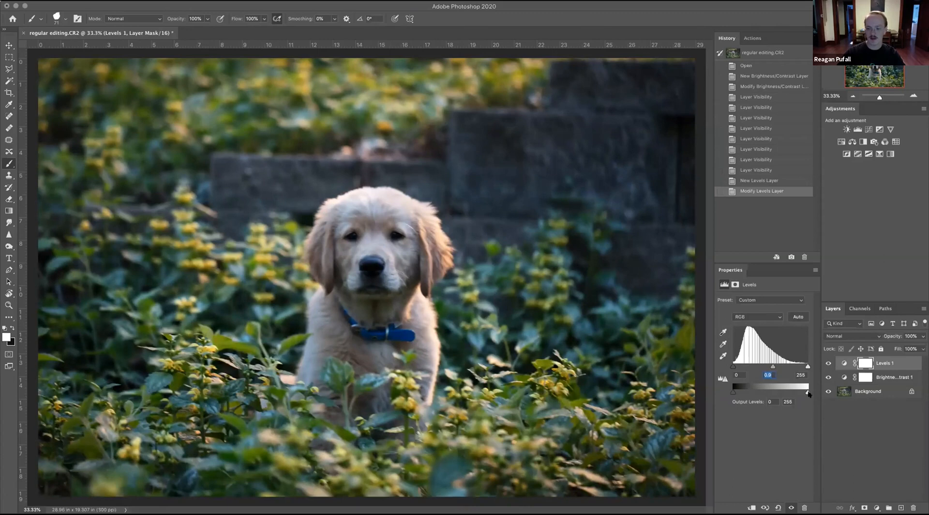
Try a black output level of 8 on the Levels layer, set it back to 0, and deselect the layer.
{"action": "left_click_drag", "start_coordinate": [732, 393], "coordinate": [740, 394]}
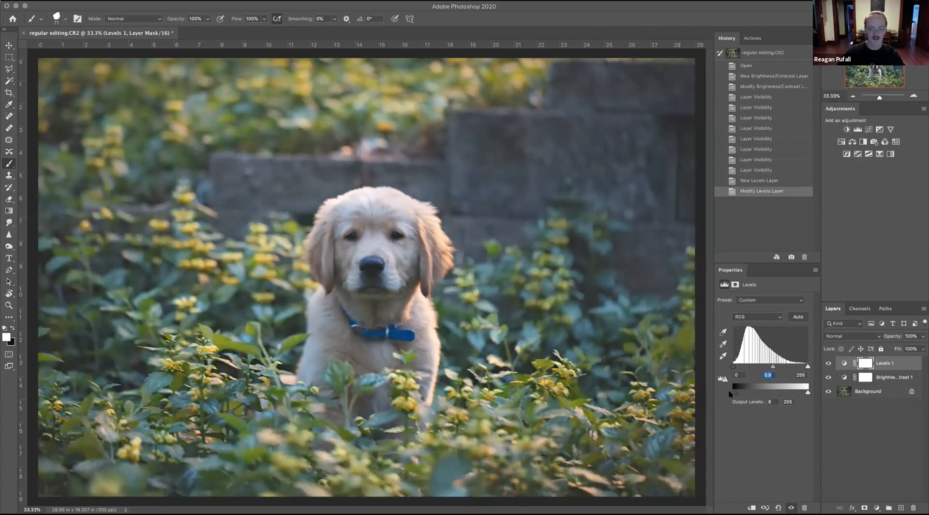
{"action": "mouse_move", "coordinate": [807, 392]}
{"action": "left_mouse_down"}
{"action": "mouse_move", "coordinate": [798, 393]}
{"action": "mouse_move", "coordinate": [811, 393]}
{"action": "left_mouse_up"}
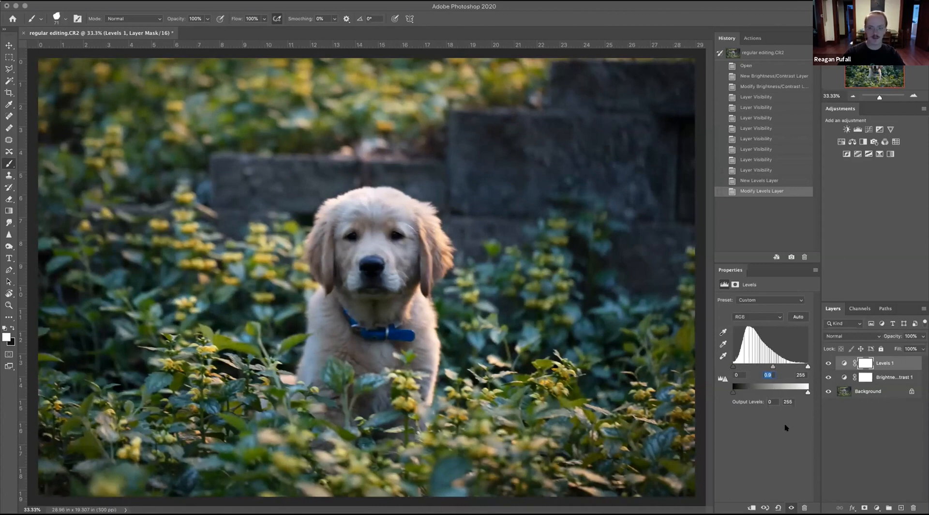
{"action": "left_click", "coordinate": [888, 443]}
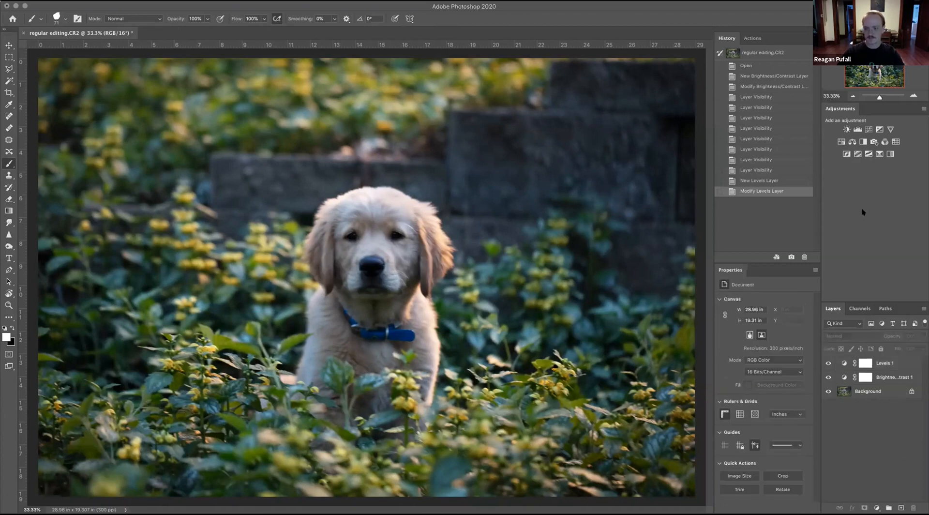
Add a Curves adjustment layer and shape a gentle S-curve with raised highlights and a shadow point at input 61, output 54.
{"action": "left_click", "coordinate": [869, 129]}
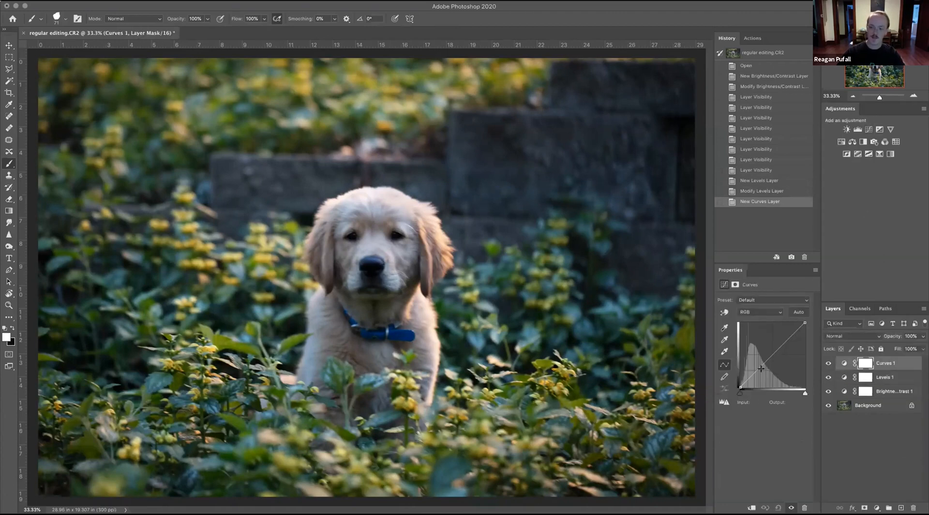
{"action": "left_click", "coordinate": [789, 334]}
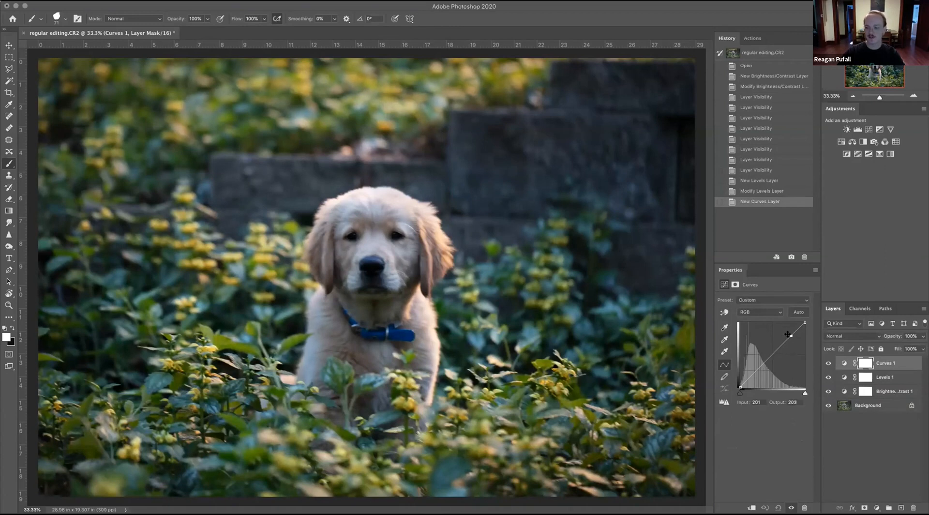
{"action": "left_click_drag", "start_coordinate": [789, 334], "coordinate": [789, 330]}
{"action": "left_click_drag", "start_coordinate": [753, 369], "coordinate": [756, 373]}
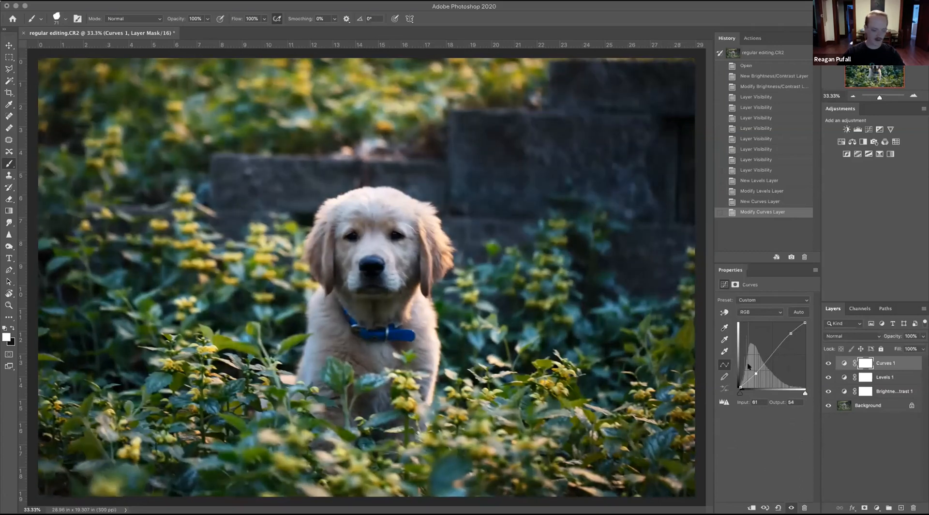
Exaggerate the S-curve on the Curves layer, and ease it back to a moderate contrast with the shadow point at output 47.
{"action": "left_click", "coordinate": [790, 333]}
{"action": "left_click_drag", "start_coordinate": [789, 332], "coordinate": [789, 328]}
{"action": "left_click_drag", "start_coordinate": [755, 373], "coordinate": [756, 377]}
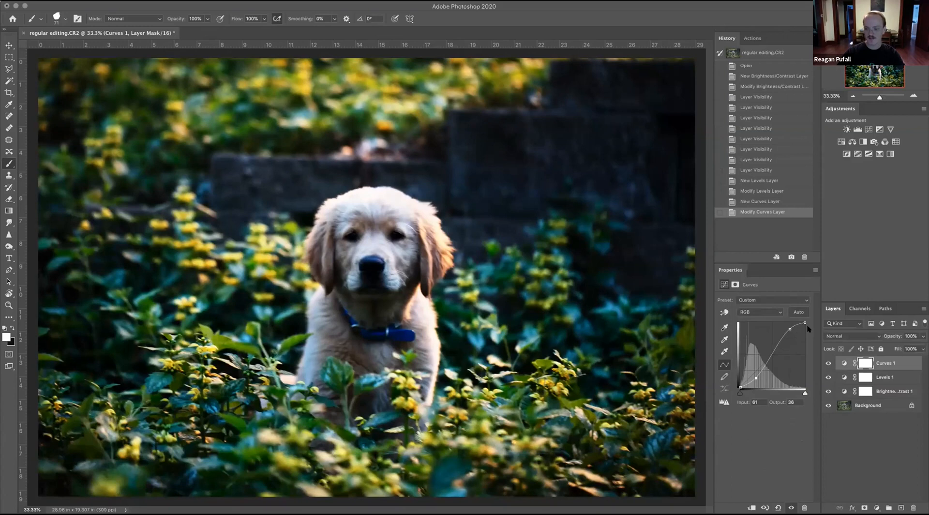
{"action": "left_click_drag", "start_coordinate": [789, 332], "coordinate": [789, 333]}
{"action": "left_click_drag", "start_coordinate": [756, 377], "coordinate": [754, 375]}
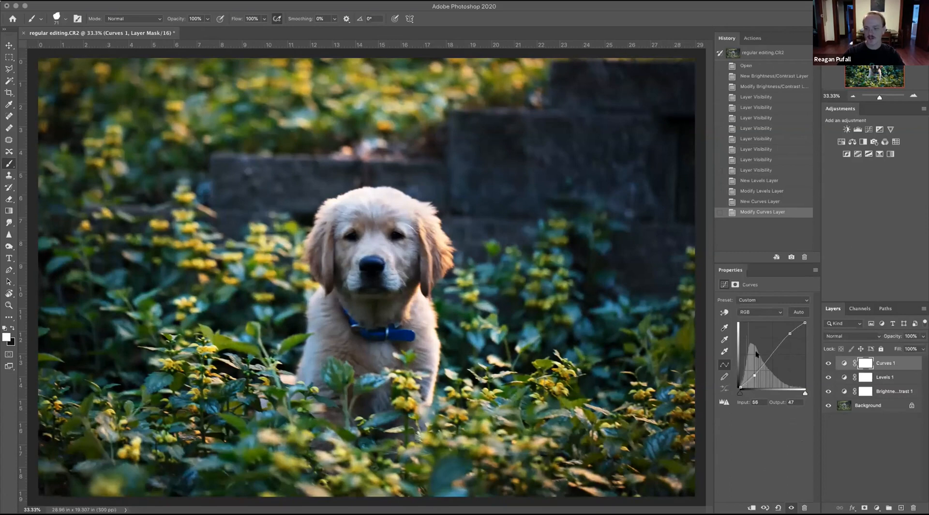
Delete the Curves adjustment layer.
{"action": "left_click", "coordinate": [844, 435]}
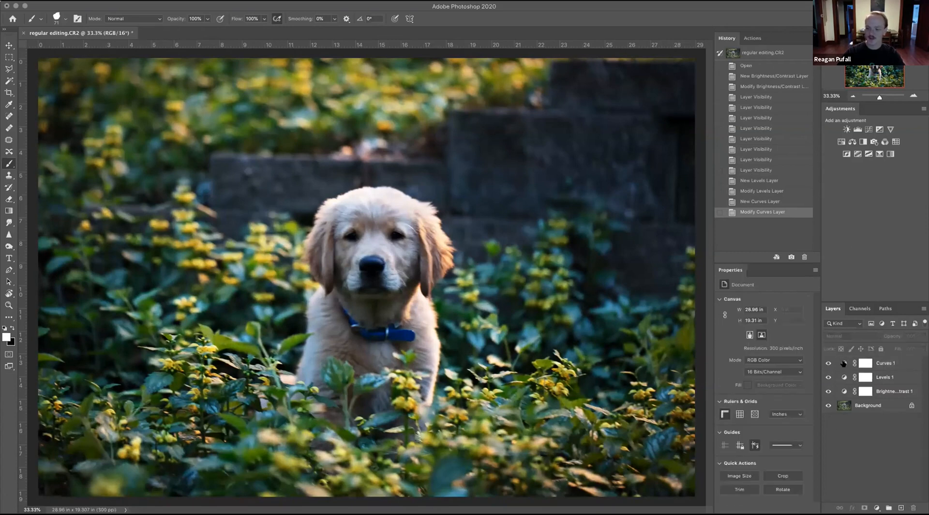
{"action": "left_click", "coordinate": [843, 364]}
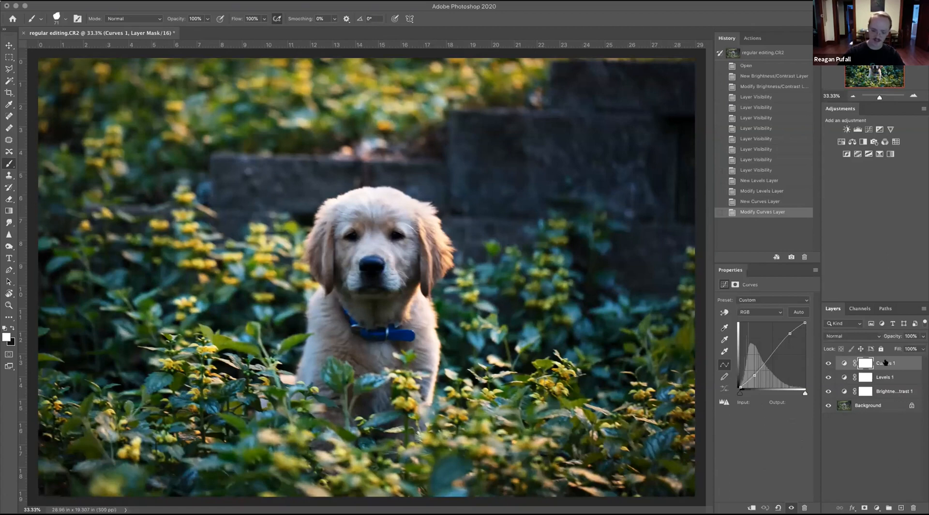
{"action": "key", "text": "BackSpace"}
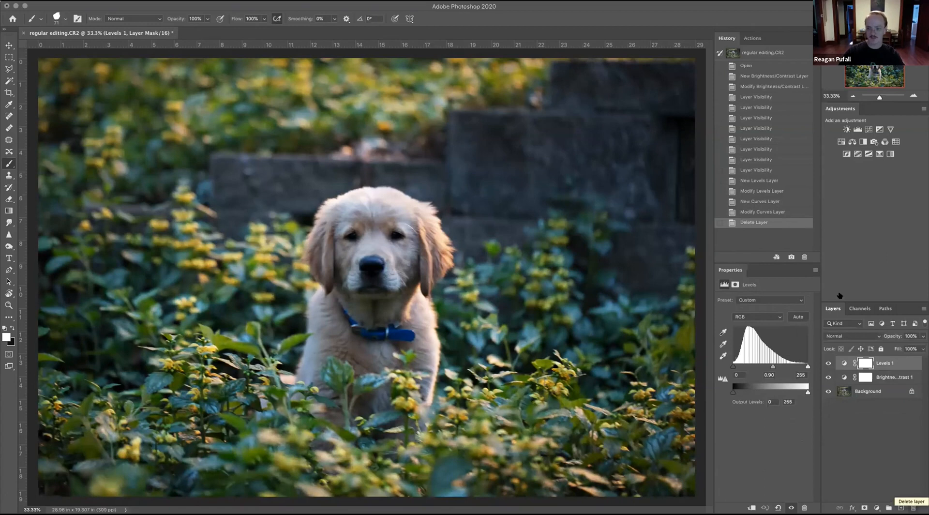
Add an Exposure adjustment layer above the Levels layer and undo its creation.
{"action": "left_click", "coordinate": [878, 130]}
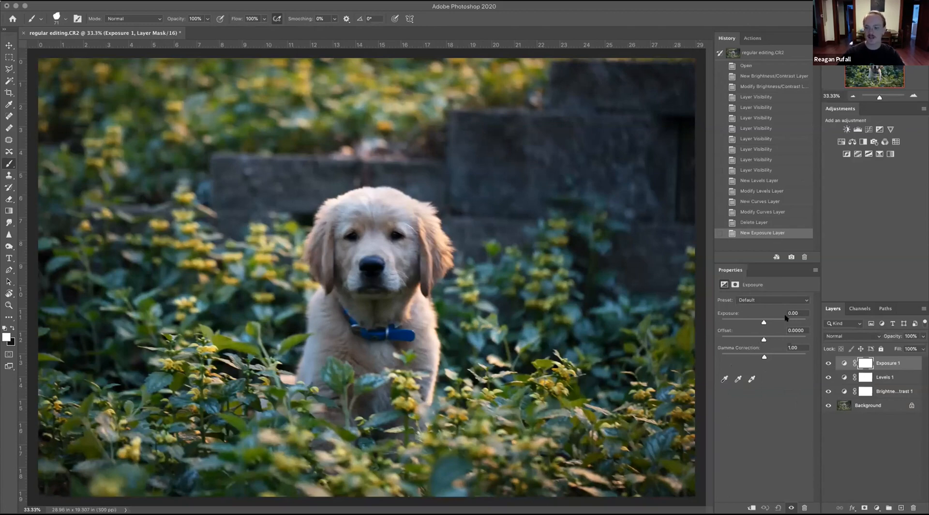
{"action": "key", "text": "super+z"}
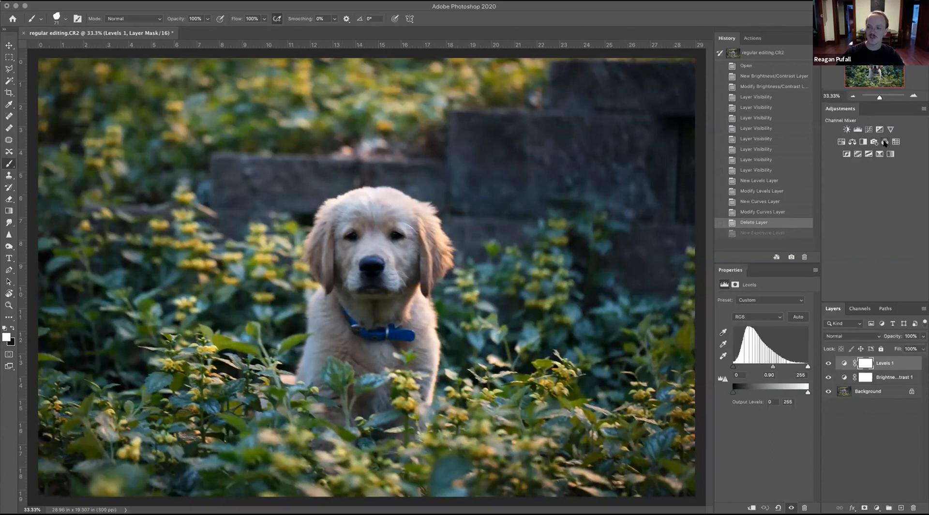
Add a Hue/Saturation adjustment layer, try a master hue shift of -22, and undo the shift.
{"action": "left_click", "coordinate": [841, 142]}
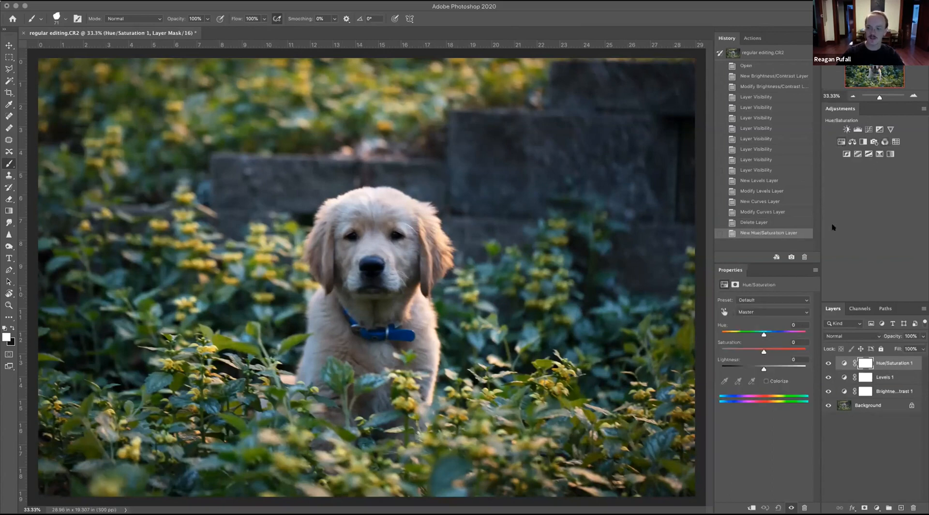
{"action": "left_click_drag", "start_coordinate": [763, 334], "coordinate": [755, 334]}
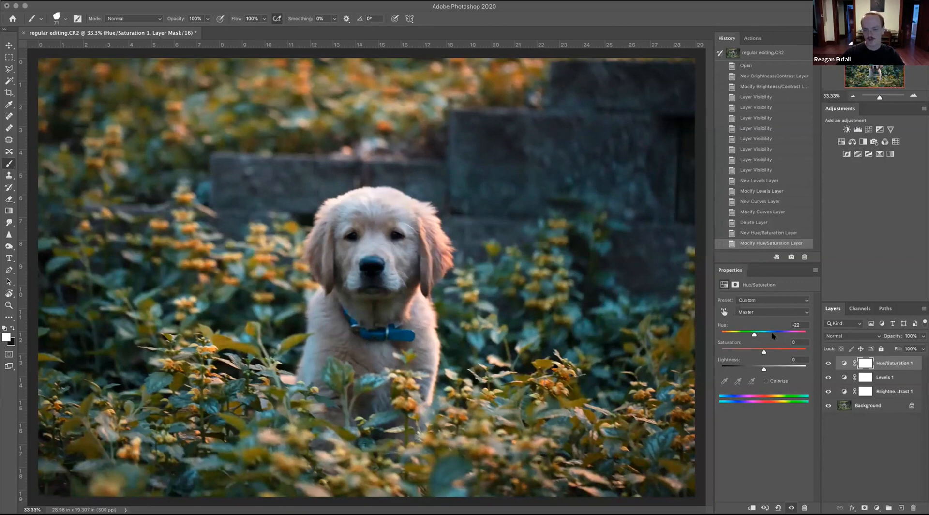
{"action": "left_click_drag", "start_coordinate": [755, 334], "coordinate": [755, 334]}
{"action": "key", "text": "super+z"}
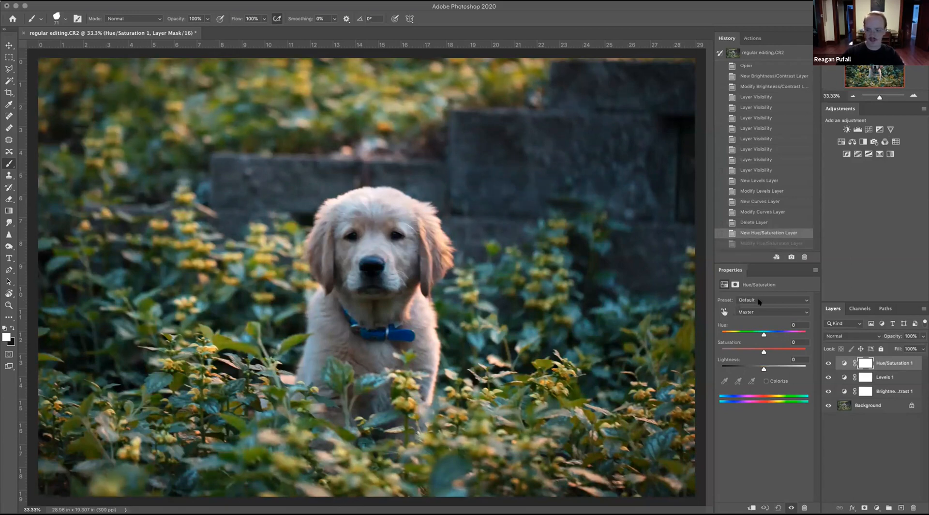
Try shifting only the Greens hue to -70 and to the opposite side, and undo back to before the Hue/Saturation layer.
{"action": "left_click", "coordinate": [750, 313]}
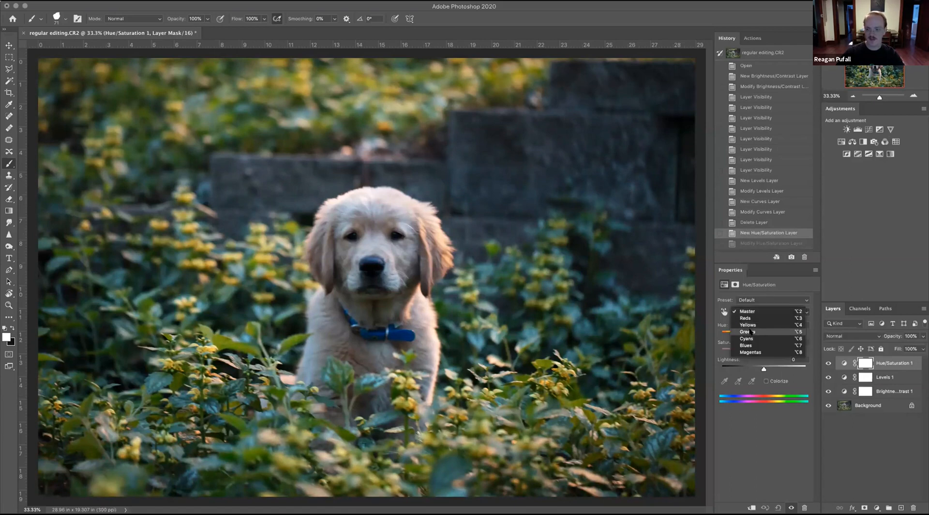
{"action": "left_click", "coordinate": [748, 332]}
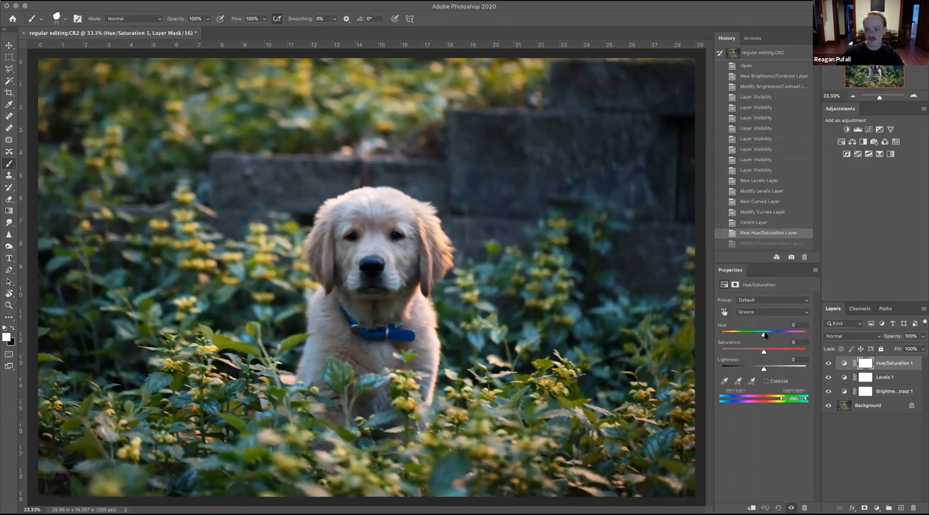
{"action": "left_click_drag", "start_coordinate": [772, 334], "coordinate": [739, 339]}
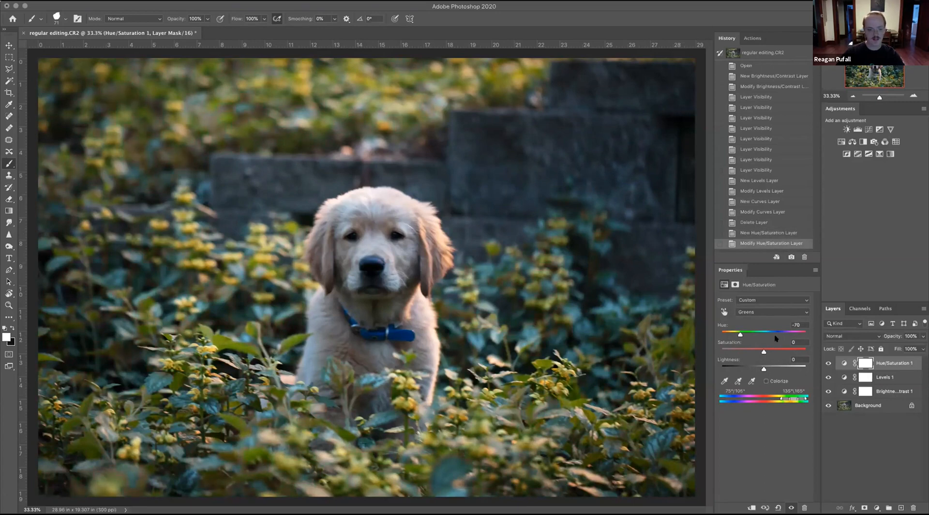
{"action": "left_click_drag", "start_coordinate": [740, 334], "coordinate": [786, 334]}
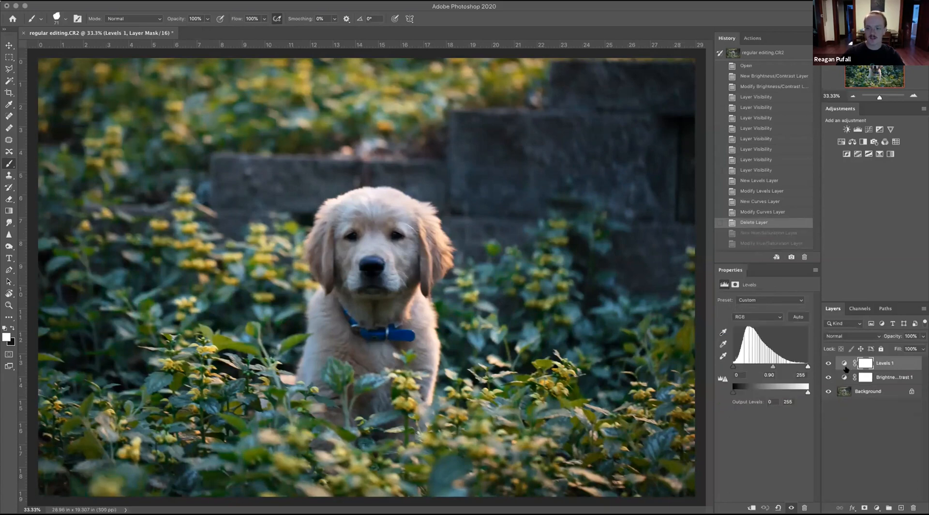
Add a Color Balance adjustment layer and warm the midtones with Cyan–Red at +14 and Yellow–Blue at -14.
{"action": "left_click", "coordinate": [852, 141]}
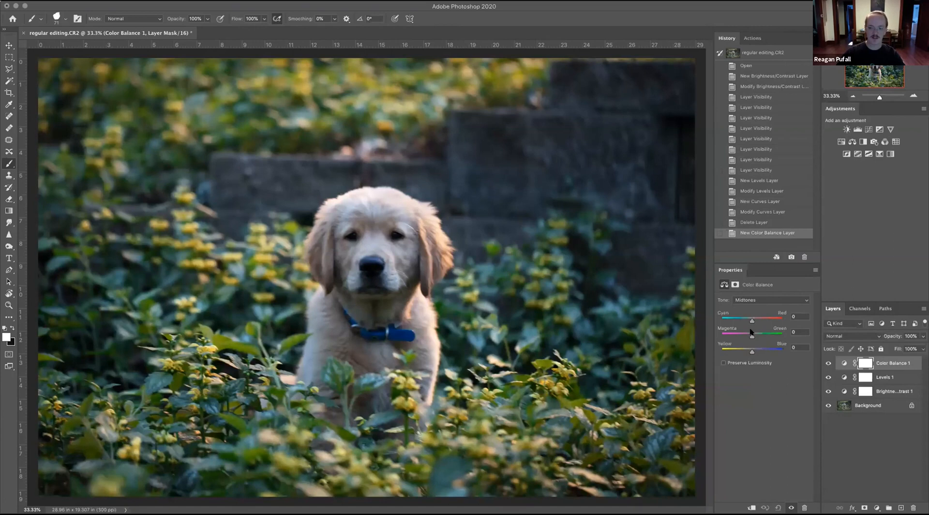
{"action": "left_click_drag", "start_coordinate": [752, 321], "coordinate": [756, 320]}
{"action": "left_click", "coordinate": [752, 351]}
{"action": "left_click_drag", "start_coordinate": [748, 354], "coordinate": [745, 354]}
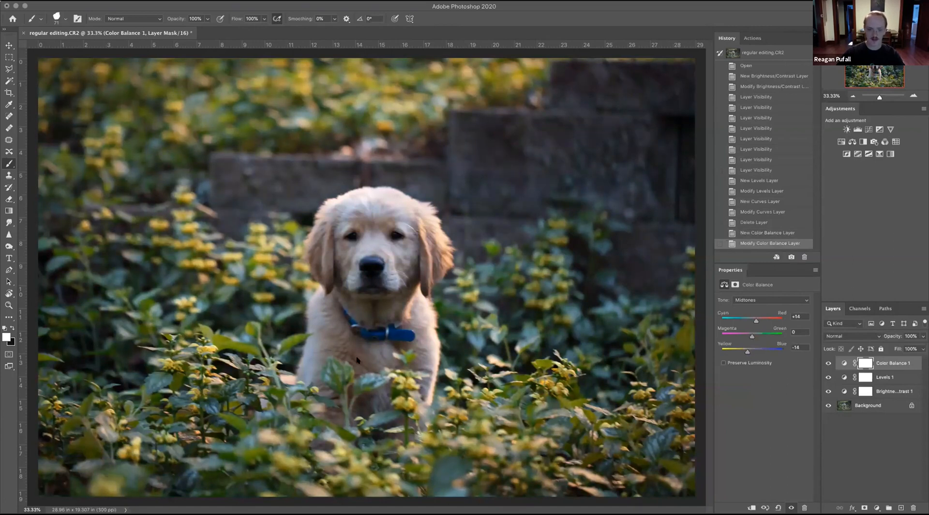
Compare the photo with and without the color balance by toggling that layer's visibility, leaving it hidden.
{"action": "left_click", "coordinate": [828, 363]}
{"action": "left_click", "coordinate": [828, 362]}
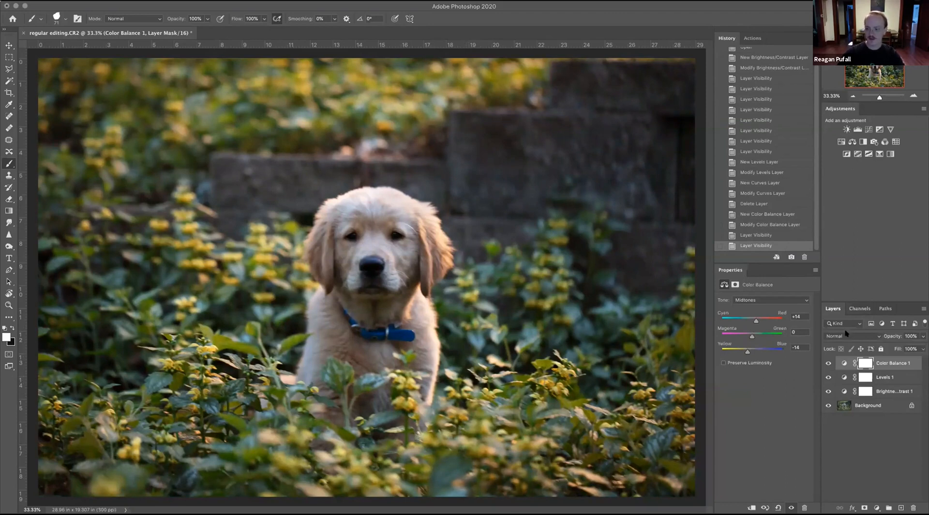
{"action": "left_click", "coordinate": [828, 363]}
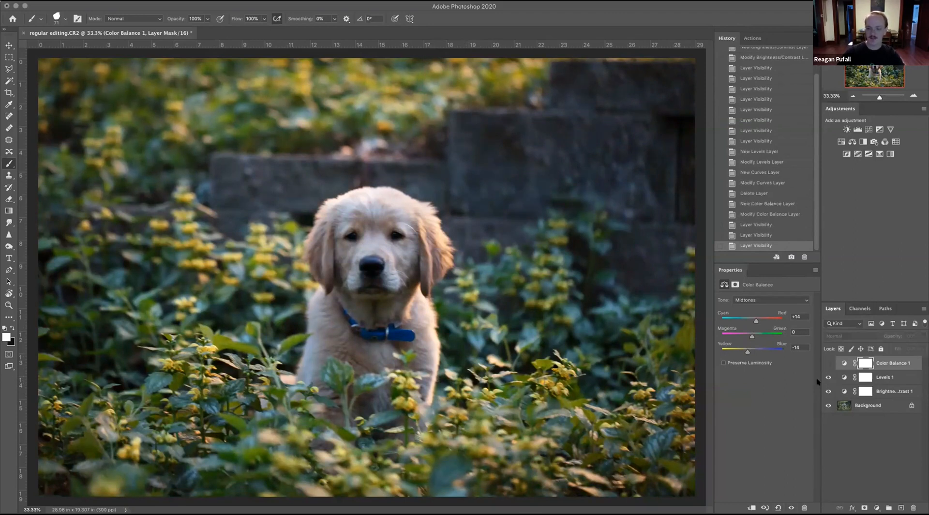
Add a Photo Filter adjustment layer, review the filter presets, keep Warming Filter (85), and set its density to 42%.
{"action": "left_click", "coordinate": [874, 142]}
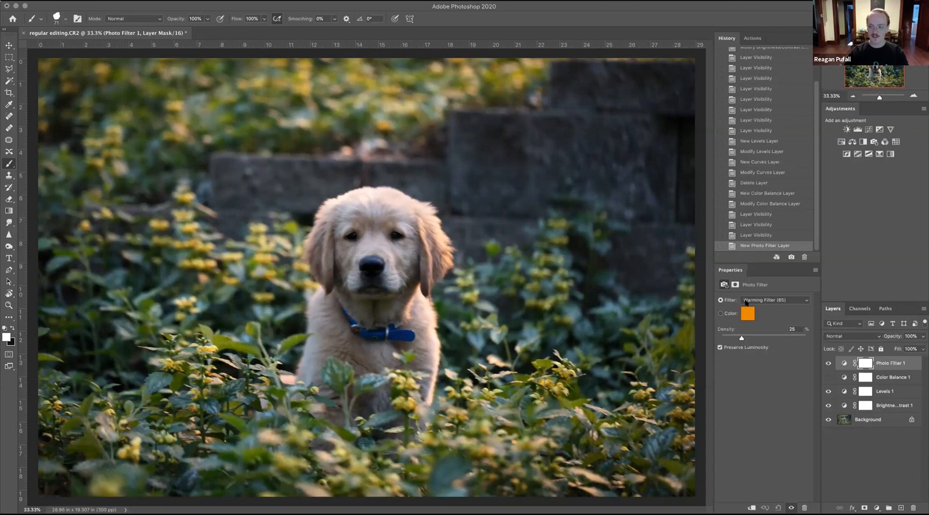
{"action": "left_click", "coordinate": [777, 299]}
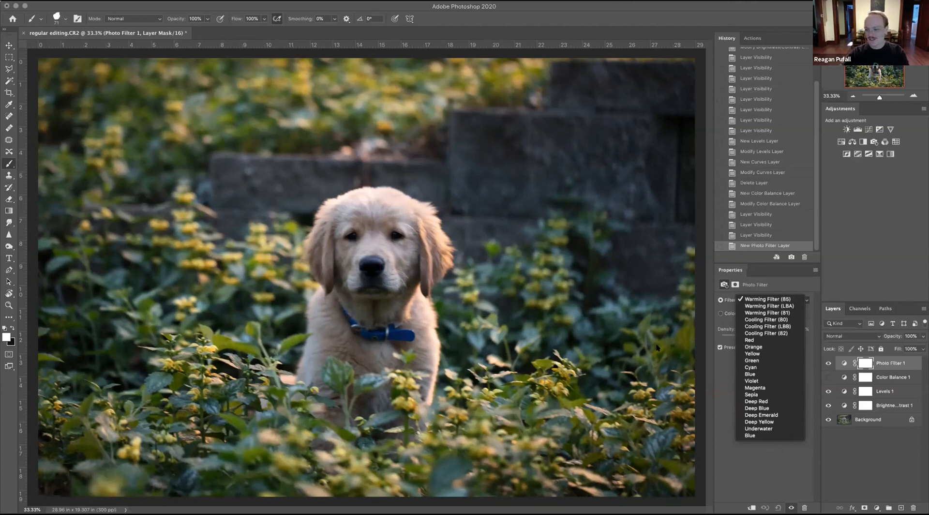
{"action": "left_click", "coordinate": [718, 326]}
{"action": "mouse_move", "coordinate": [750, 335]}
{"action": "left_mouse_down"}
{"action": "mouse_move", "coordinate": [773, 338]}
{"action": "mouse_move", "coordinate": [756, 338]}
{"action": "left_mouse_up"}
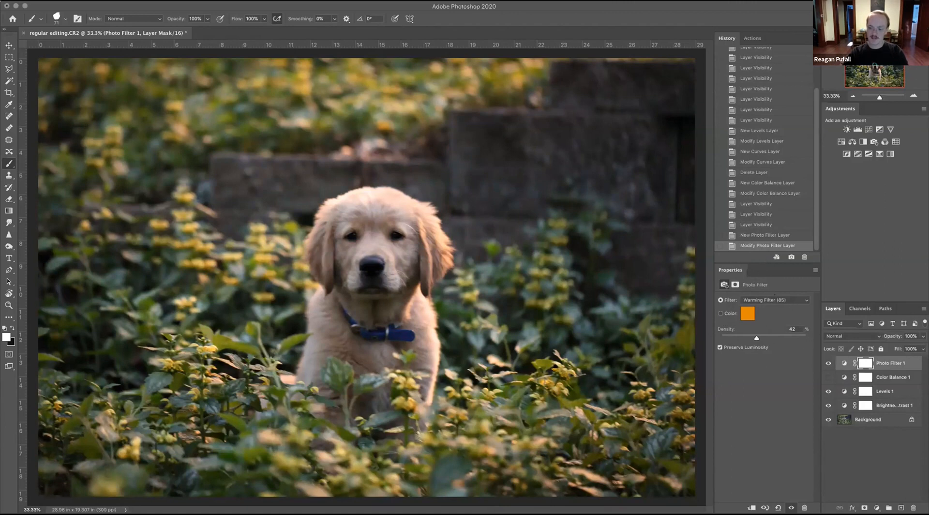
Delete the Photo Filter layer's mask and the Photo Filter layer itself, accepting both confirmations.
{"action": "left_click", "coordinate": [912, 507]}
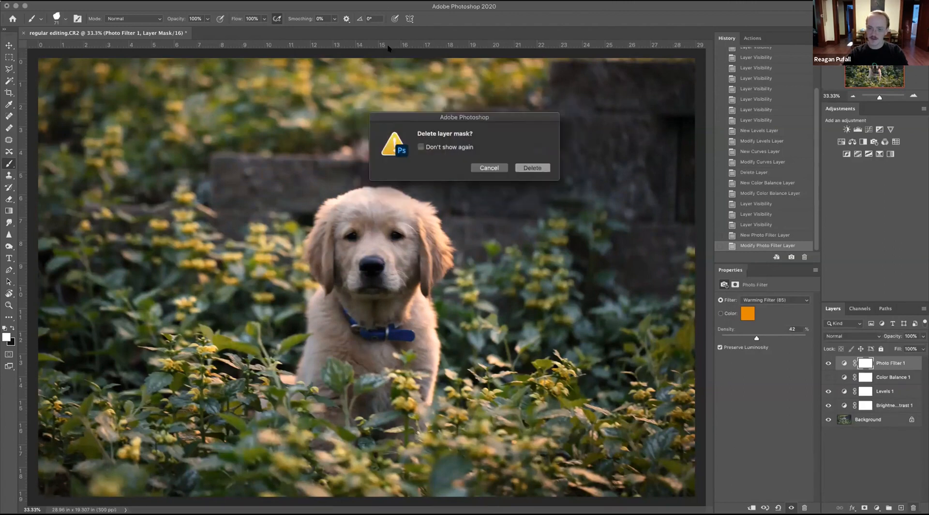
{"action": "left_click", "coordinate": [521, 168]}
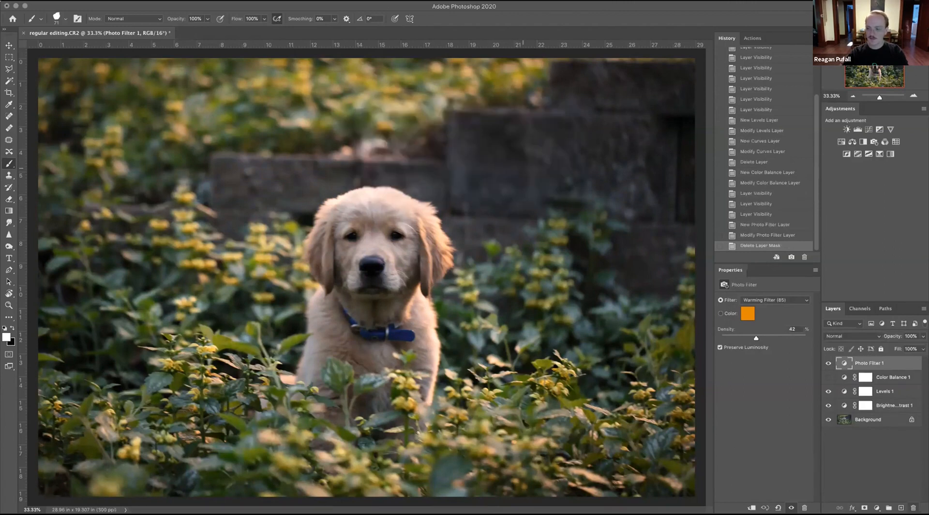
{"action": "left_click", "coordinate": [913, 507]}
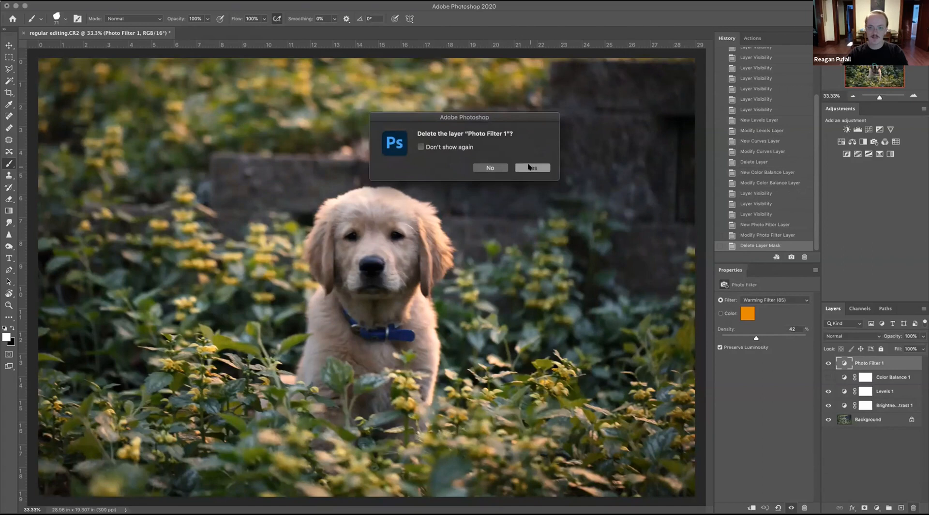
{"action": "left_click", "coordinate": [529, 167]}
Make the Color Balance layer visible again and deselect it.
{"action": "left_click", "coordinate": [827, 363]}
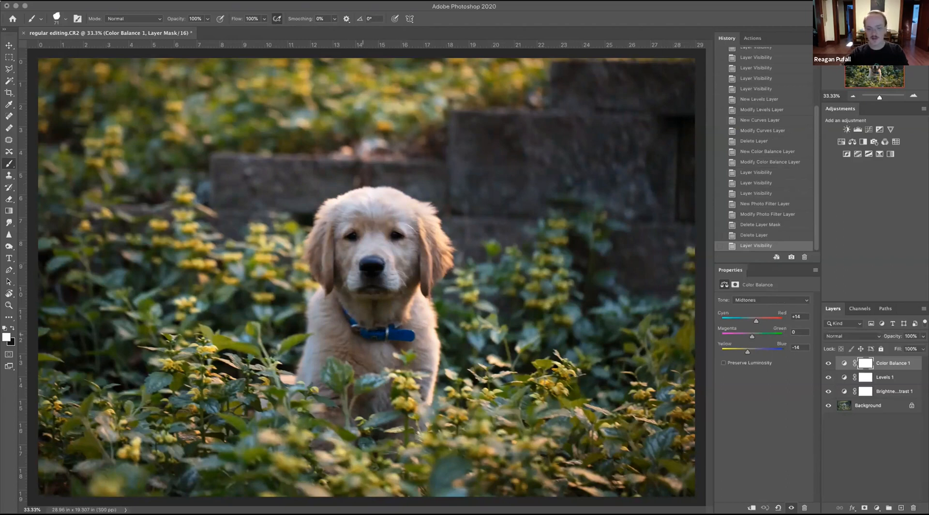
{"action": "left_click", "coordinate": [912, 422]}
Add a Hue/Saturation adjustment layer on top and shift the hue of the Blues to +180 to recolor the puppy's collar.
{"action": "left_click", "coordinate": [840, 141]}
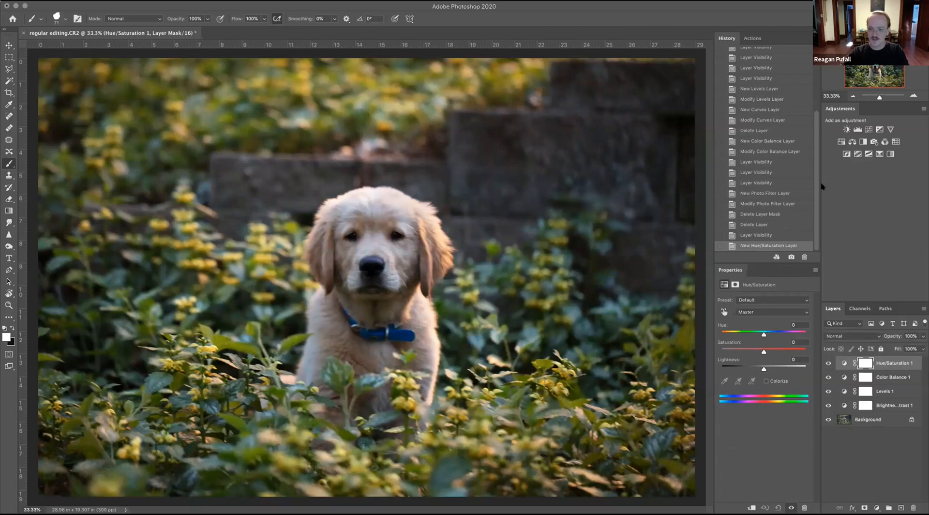
{"action": "left_click", "coordinate": [745, 312]}
{"action": "left_click", "coordinate": [753, 345]}
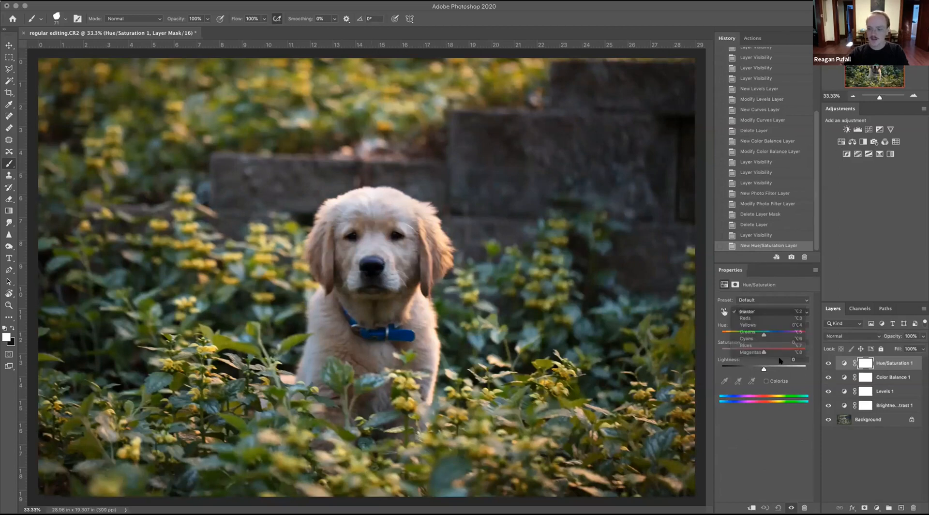
{"action": "left_click_drag", "start_coordinate": [763, 333], "coordinate": [805, 336]}
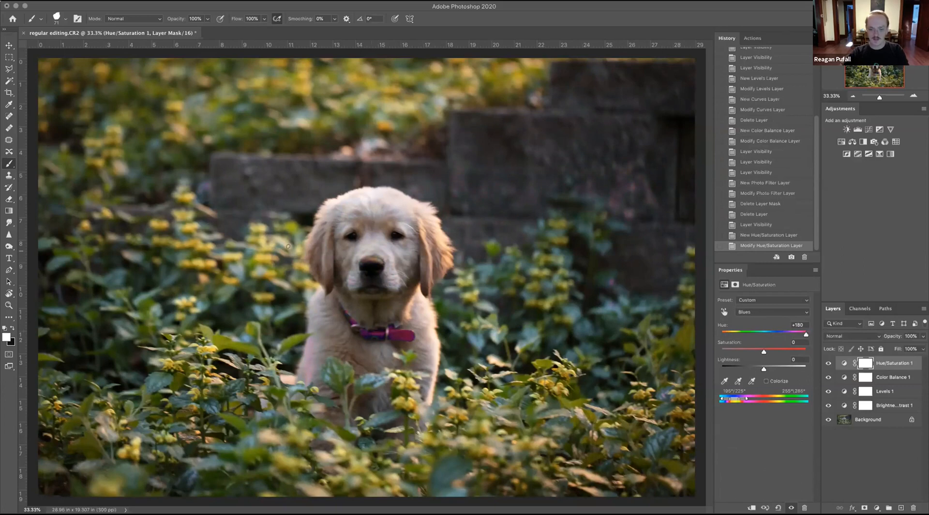
Paint a test stroke over the puppy's muzzle on the Hue/Saturation mask, and set the brush to Soft Round at 200 px.
{"action": "left_click_drag", "start_coordinate": [369, 257], "coordinate": [376, 223]}
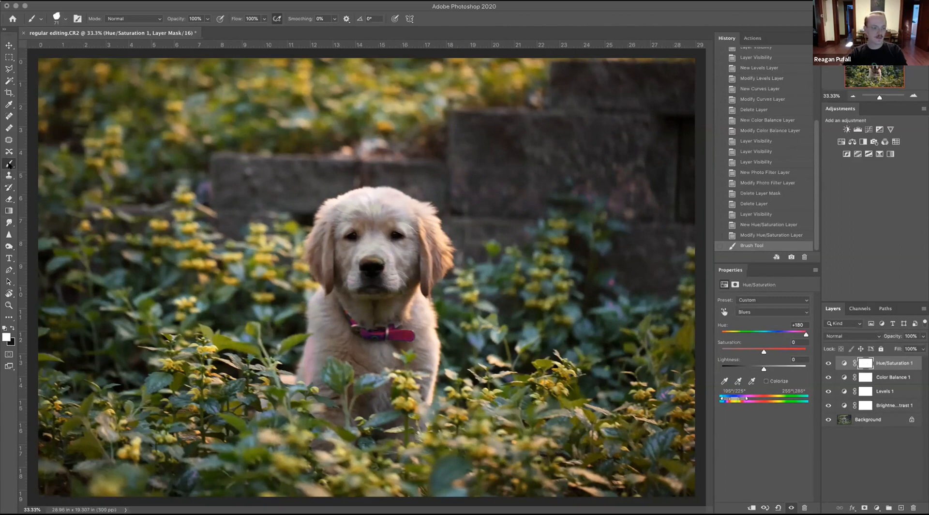
{"action": "left_click", "coordinate": [65, 18]}
{"action": "left_click", "coordinate": [49, 117]}
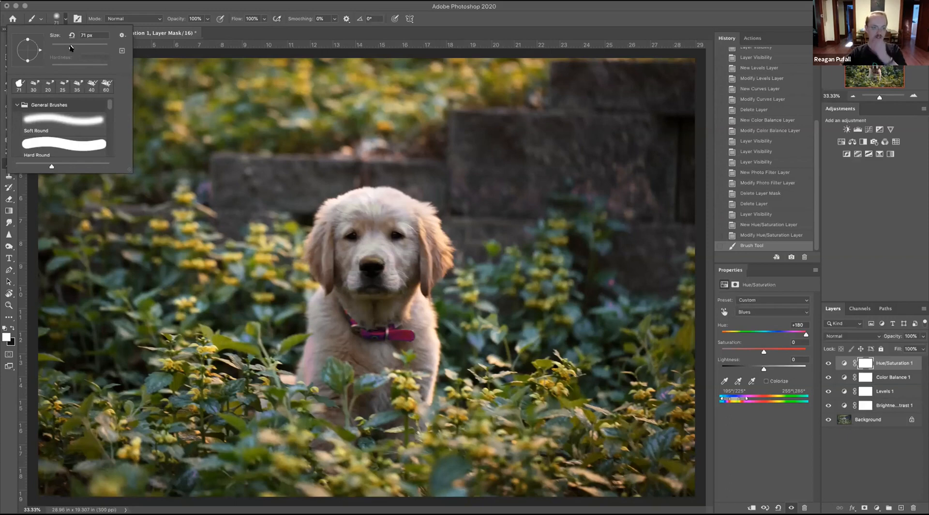
{"action": "left_click", "coordinate": [57, 15]}
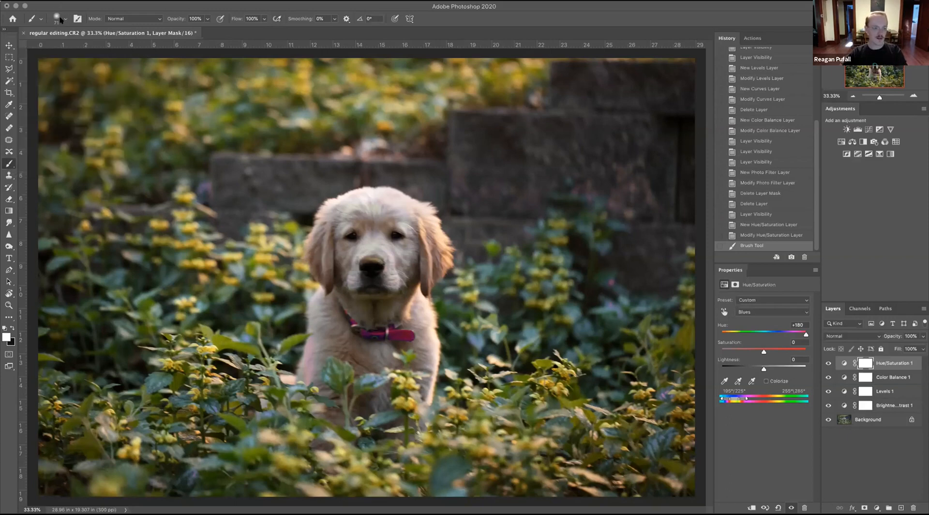
{"action": "left_click", "coordinate": [58, 18]}
{"action": "left_click_drag", "start_coordinate": [68, 47], "coordinate": [80, 46]}
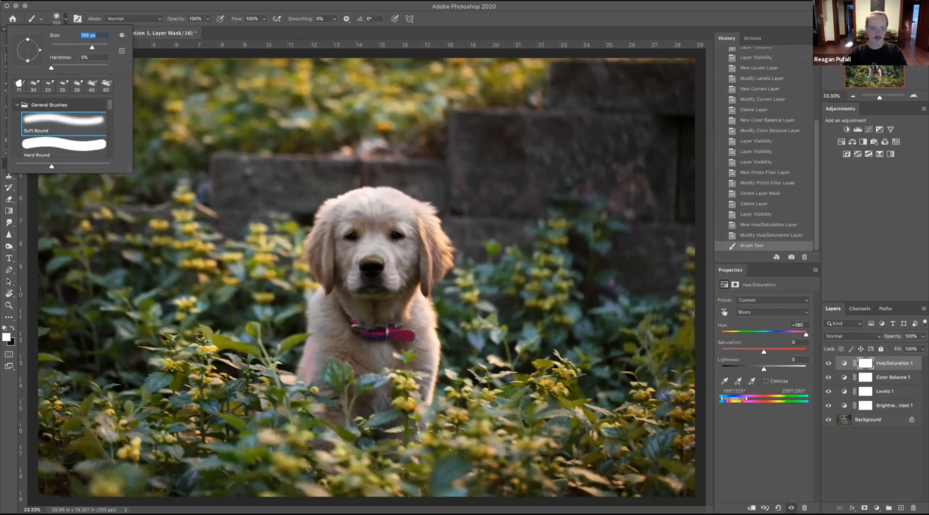
{"action": "type", "text": "200"}
{"action": "key", "text": "Return"}
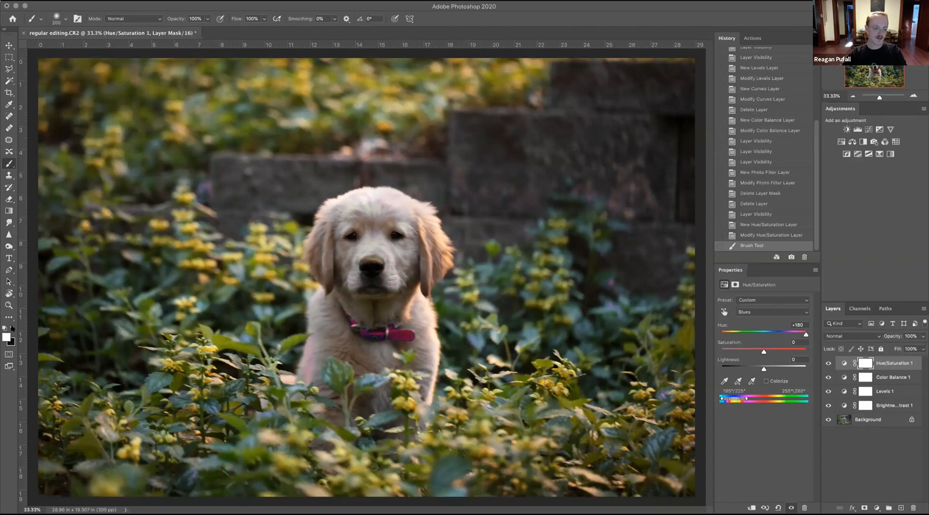
Make black the foreground color and paint over the puppy's nose and face on the Hue/Saturation 1 layer mask to hide the hue shift there.
{"action": "left_click", "coordinate": [10, 341]}
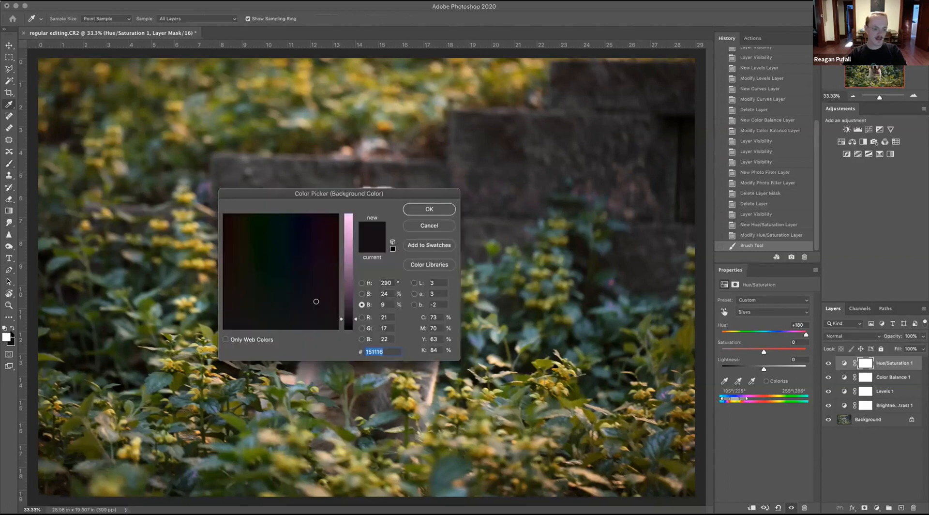
{"action": "key", "text": "Escape"}
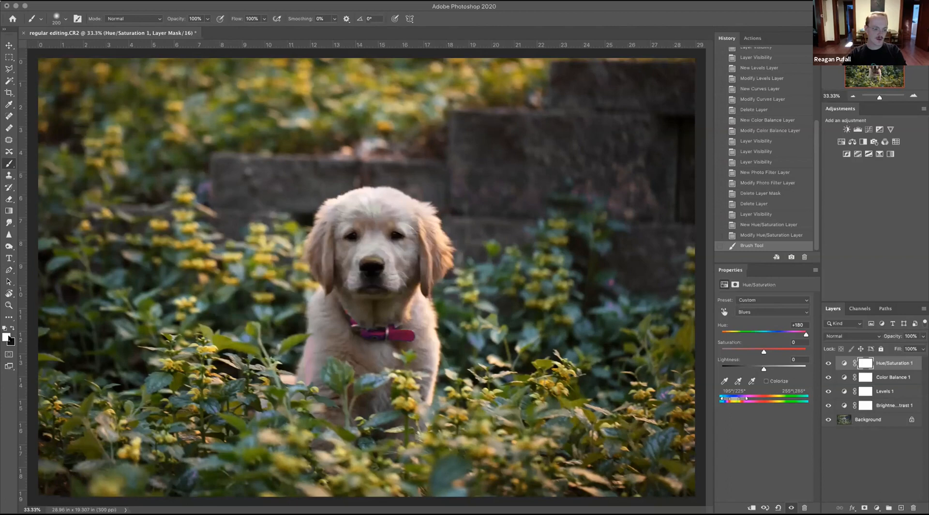
{"action": "left_click", "coordinate": [12, 328]}
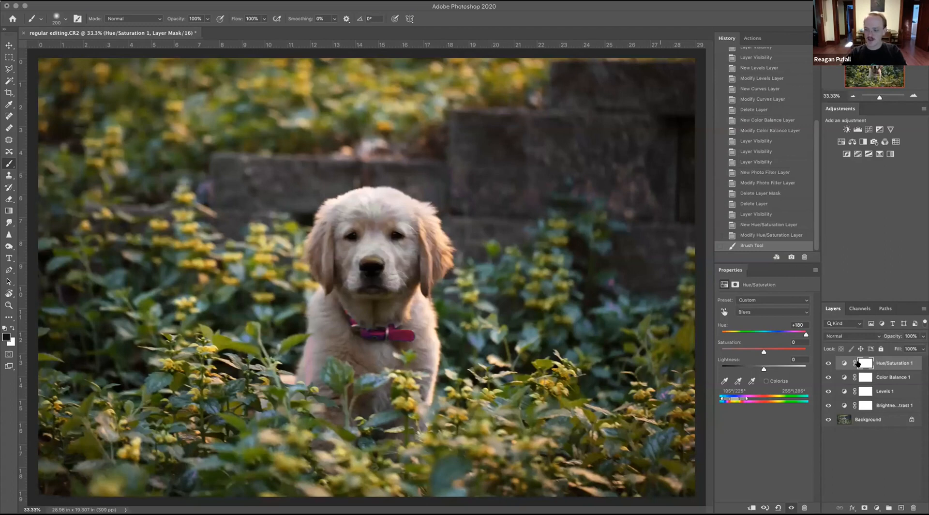
{"action": "left_click", "coordinate": [861, 363]}
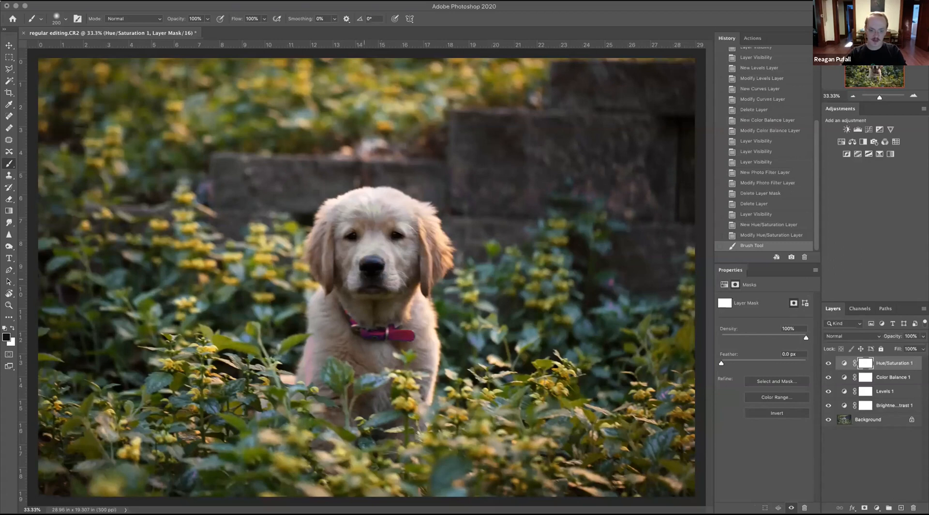
{"action": "left_click_drag", "start_coordinate": [350, 198], "coordinate": [430, 241]}
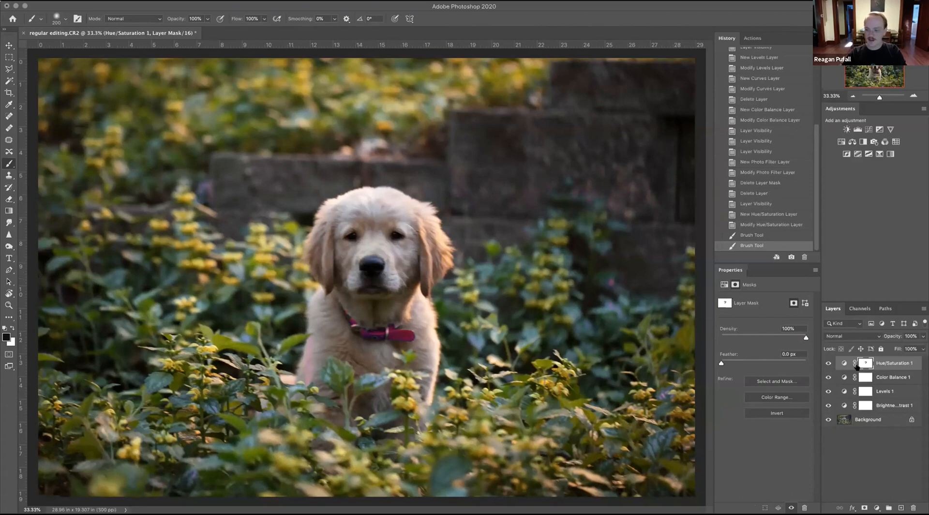
Try white and black brush strokes directly on the Background layer across the puppy's muzzle, undoing each one.
{"action": "left_click", "coordinate": [839, 422]}
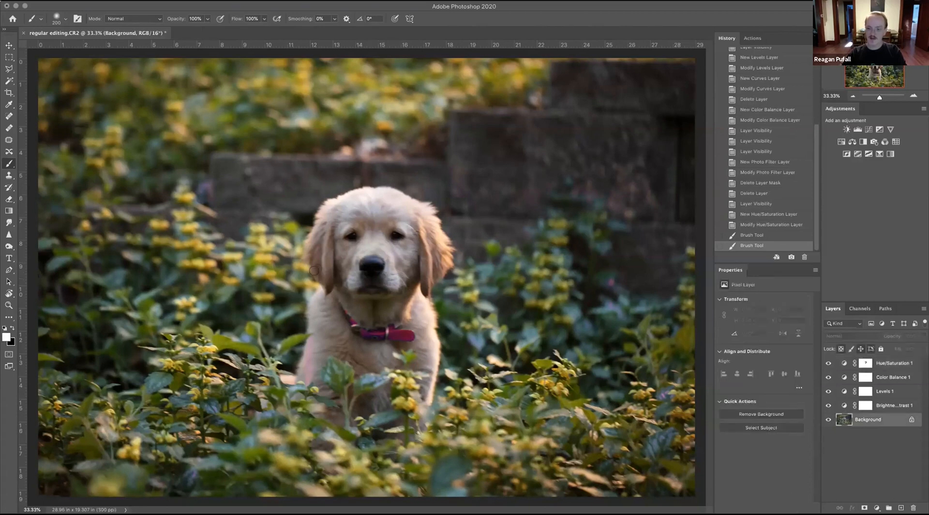
{"action": "left_click_drag", "start_coordinate": [373, 247], "coordinate": [370, 252]}
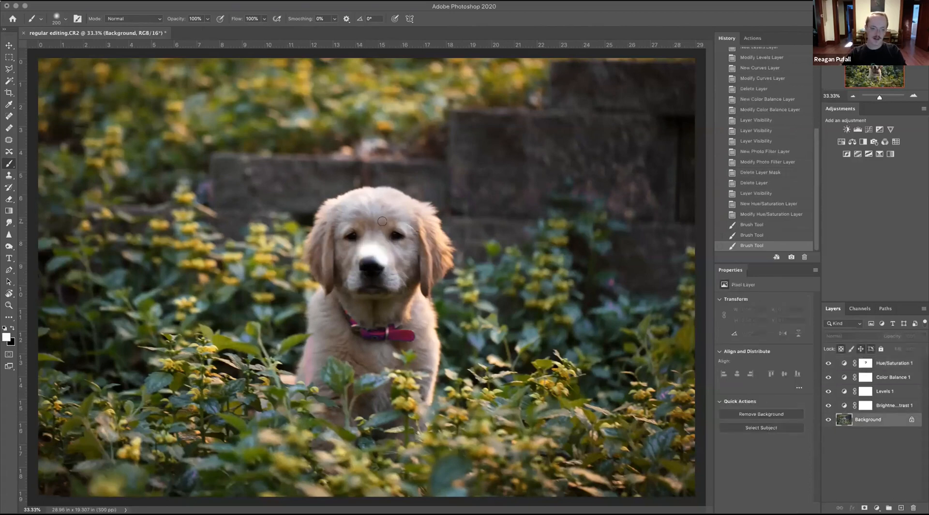
{"action": "key", "text": "ctrl+z"}
{"action": "left_click", "coordinate": [13, 329]}
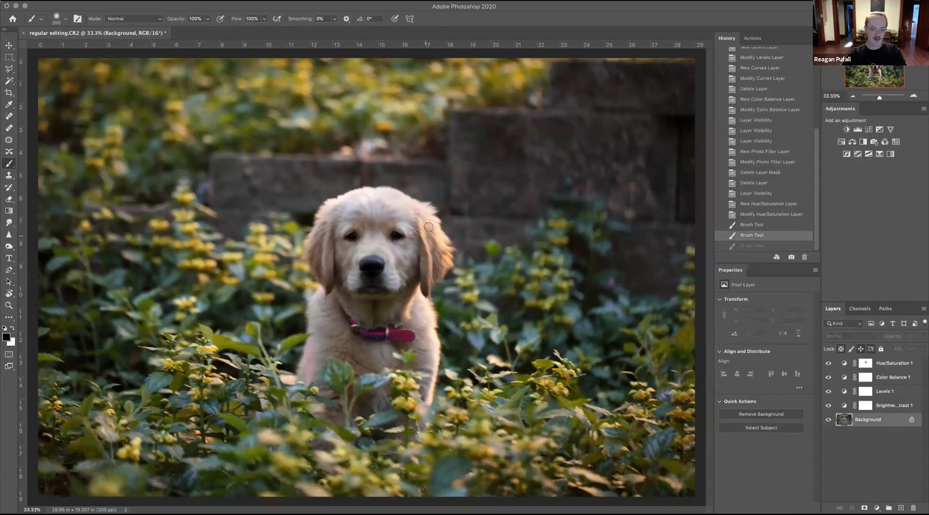
{"action": "left_click_drag", "start_coordinate": [392, 252], "coordinate": [351, 251]}
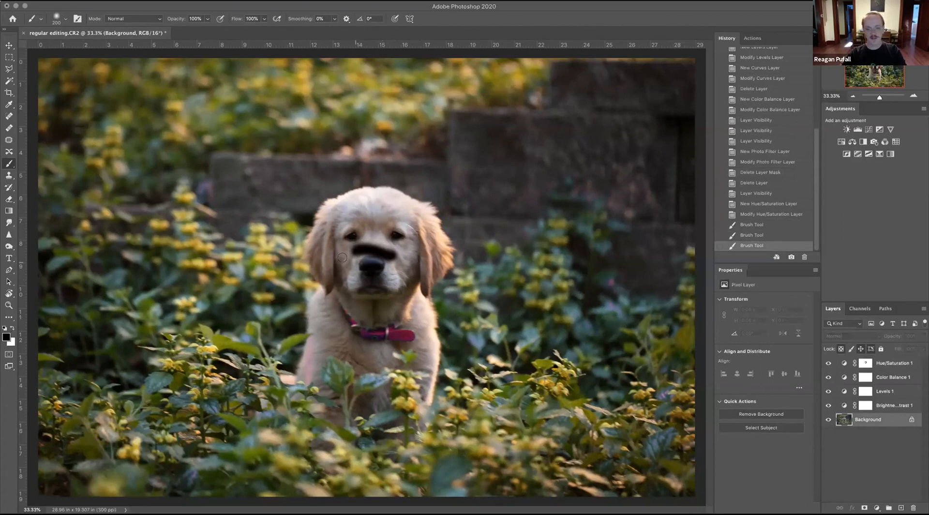
{"action": "key", "text": "ctrl+z"}
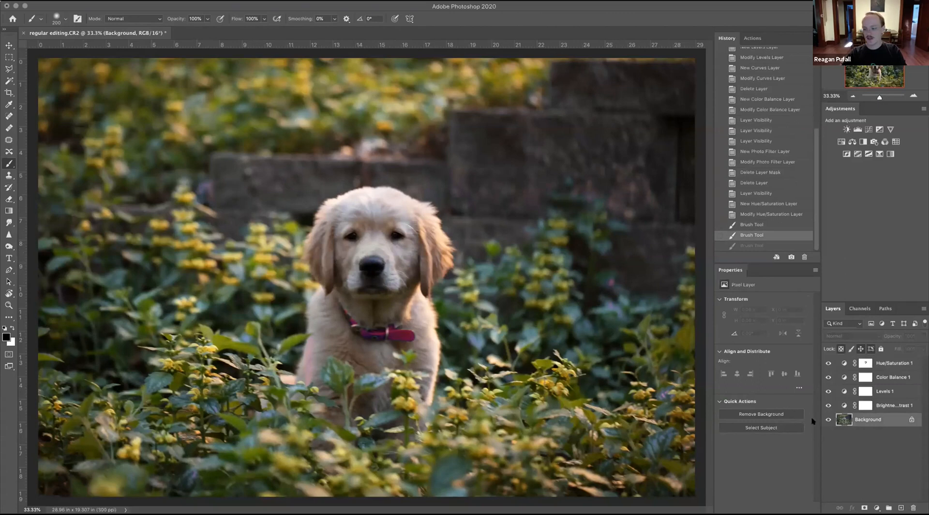
Return to the Hue/Saturation 1 layer mask and paint more black above the puppy's nose.
{"action": "left_click", "coordinate": [866, 366]}
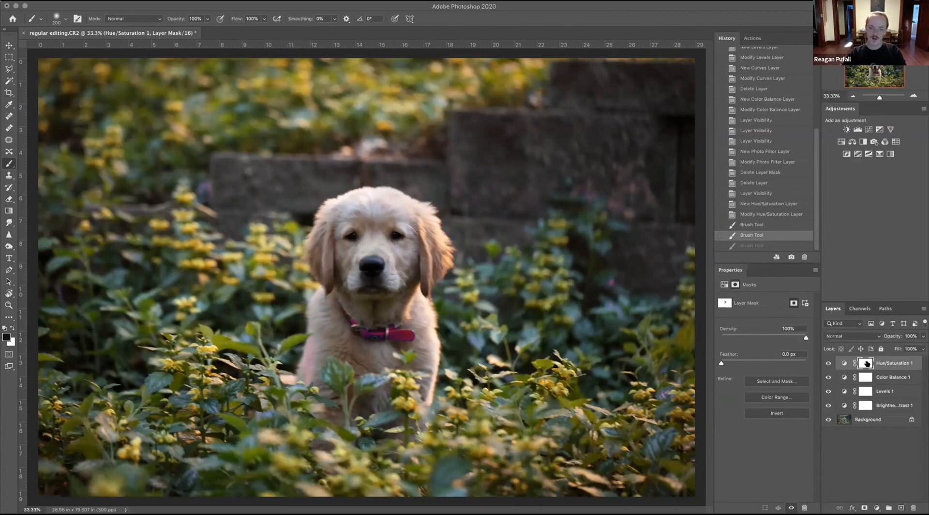
{"action": "key", "text": "shift+super+z"}
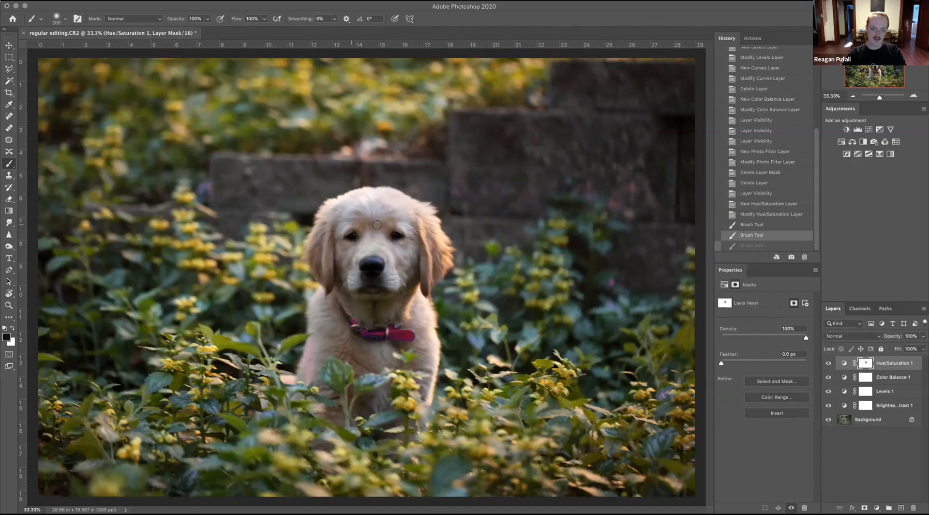
{"action": "left_click", "coordinate": [361, 255]}
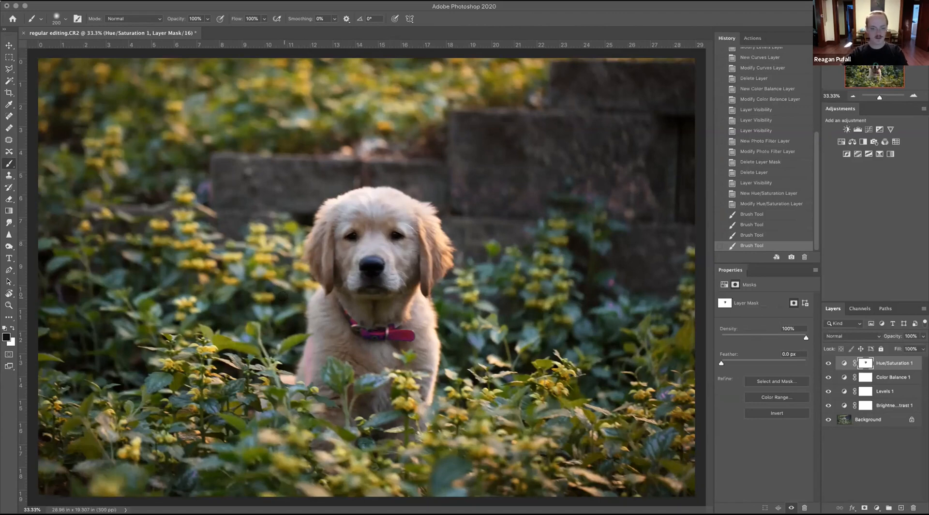
Examine the puppy photo at various magnifications with the Zoom tool, including 100% and filling the screen.
{"action": "left_click", "coordinate": [9, 306]}
{"action": "left_click_drag", "start_coordinate": [325, 275], "coordinate": [70, 21]}
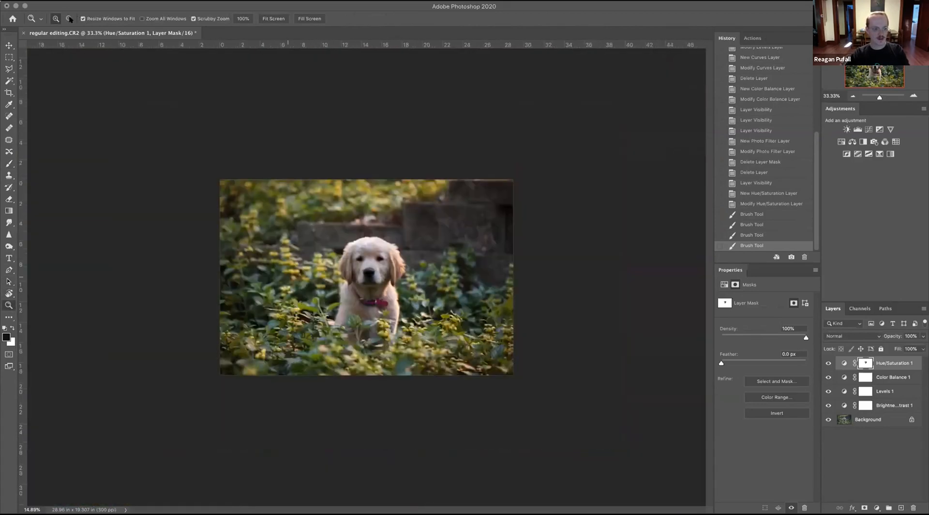
{"action": "left_click", "coordinate": [242, 18]}
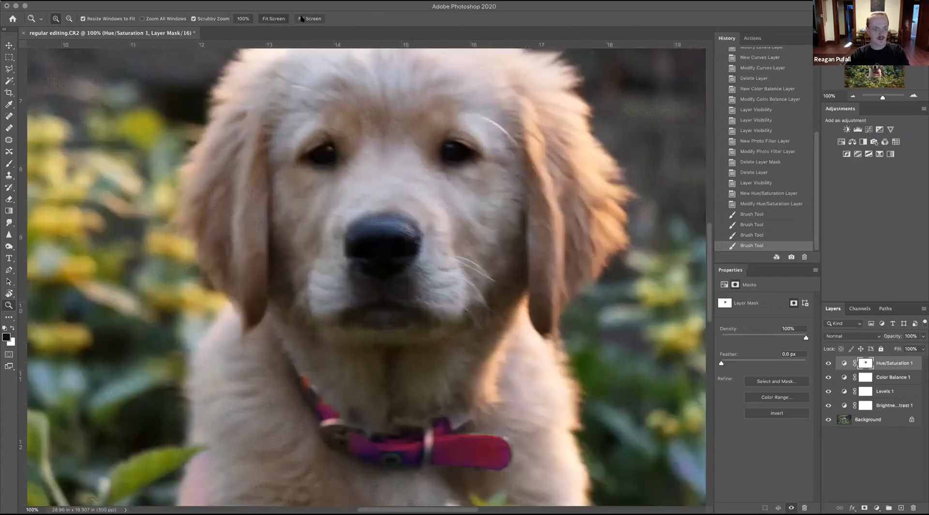
{"action": "left_click", "coordinate": [304, 18]}
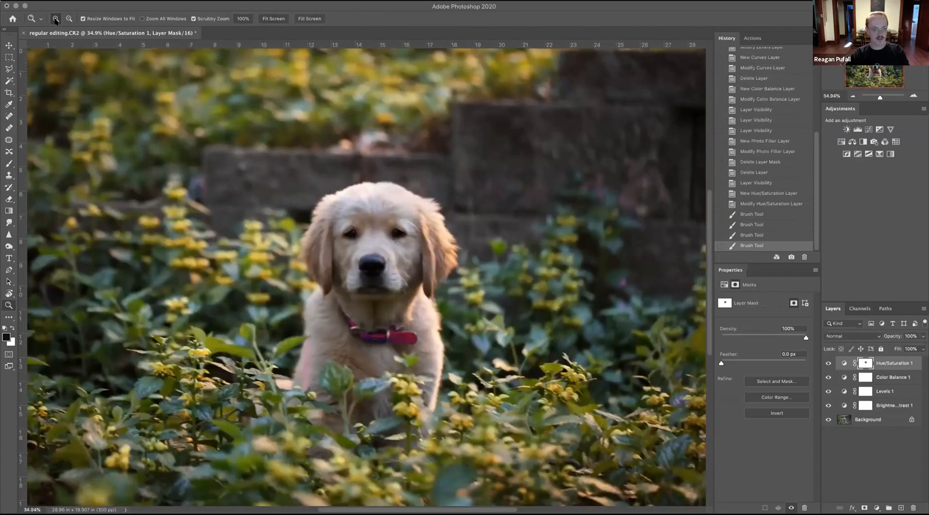
{"action": "left_click", "coordinate": [299, 216]}
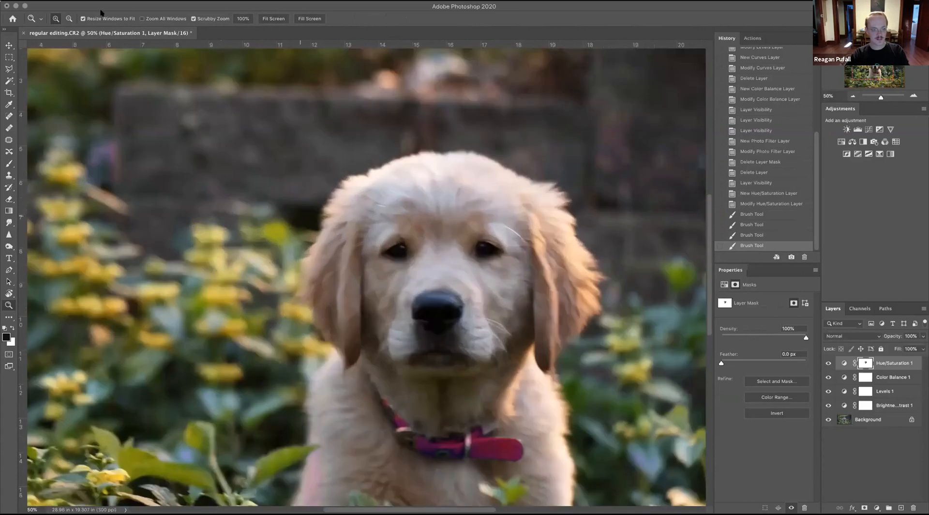
{"action": "left_click", "coordinate": [326, 246]}
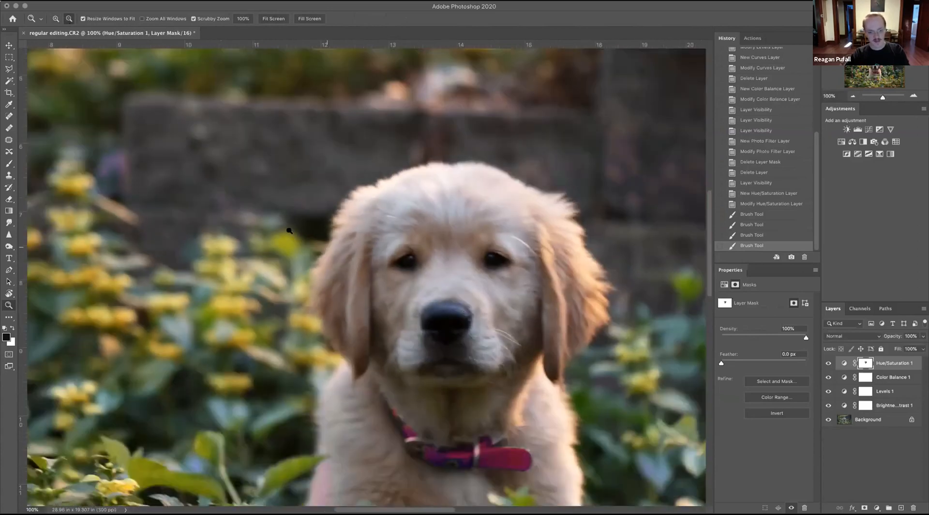
{"action": "left_click", "coordinate": [347, 238]}
{"action": "left_click", "coordinate": [368, 232]}
{"action": "left_click_drag", "start_coordinate": [361, 233], "coordinate": [345, 232]}
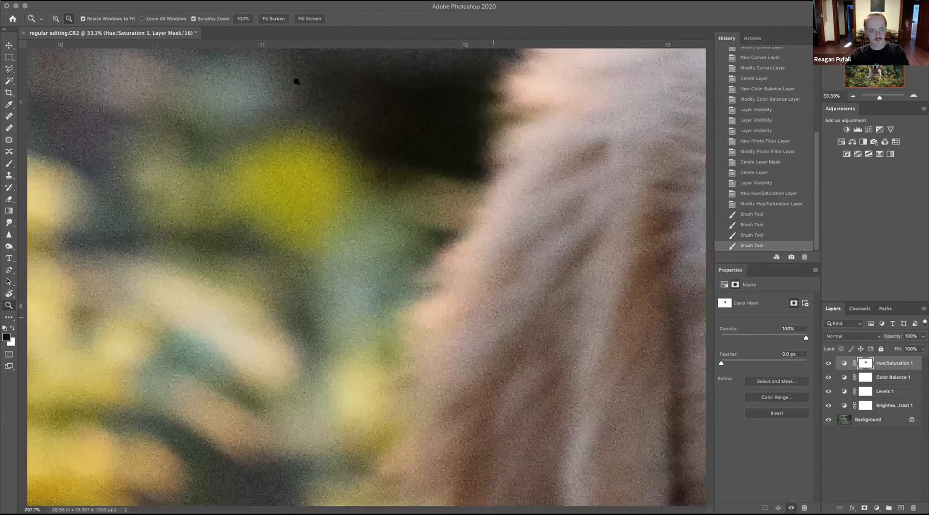
{"action": "left_click", "coordinate": [245, 19]}
{"action": "left_click", "coordinate": [297, 19]}
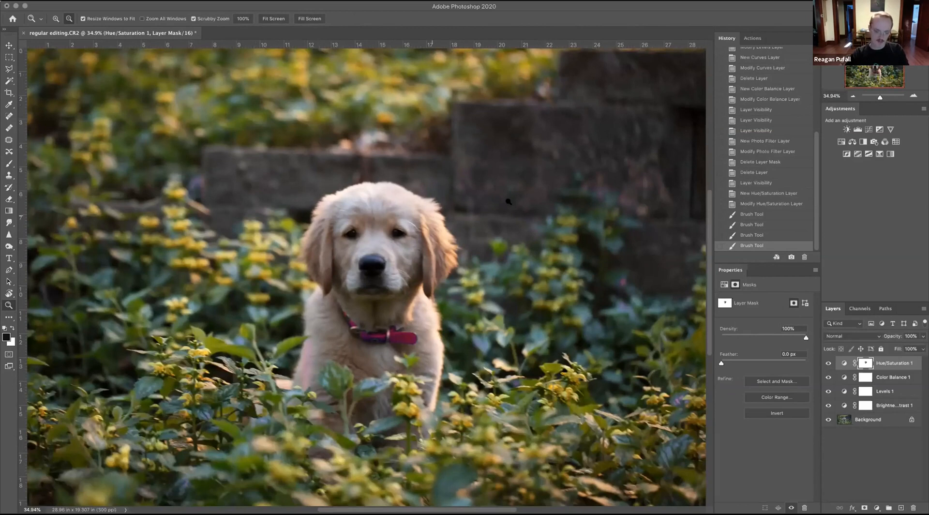
Inspect the puppy's nose, eyes and ears at 200%, and return to the whole photo at 25%.
{"action": "key", "text": "super+plus"}
{"action": "key", "text": "super+plus"}
{"action": "key", "text": "super+plus"}
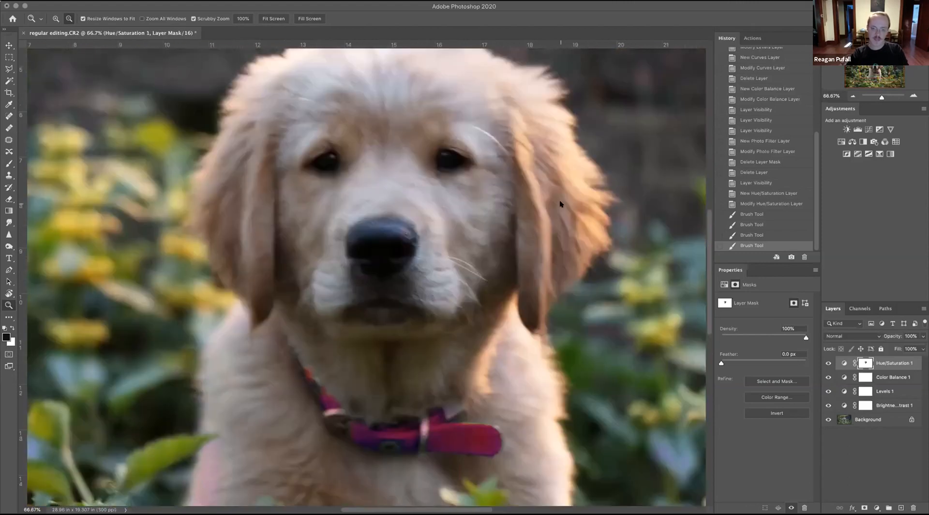
{"action": "key", "text": "super+plus"}
{"action": "key", "text": "super+plus"}
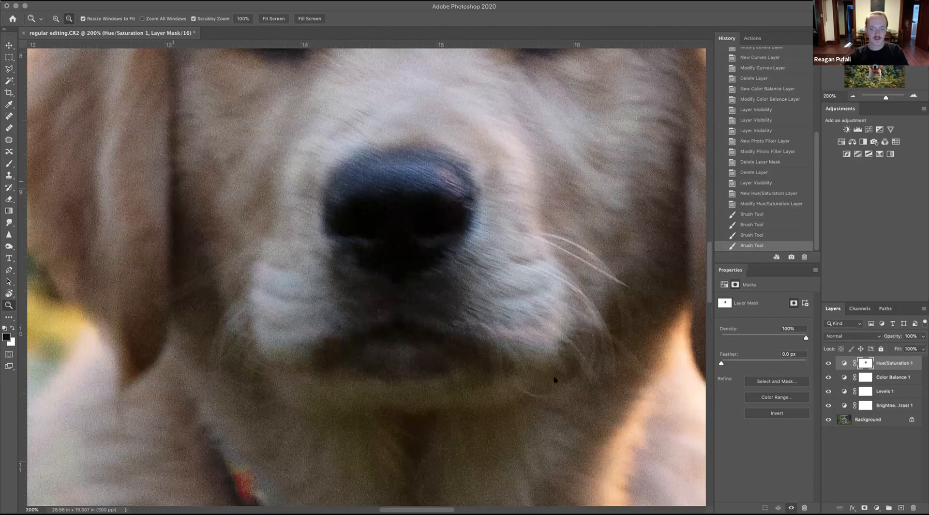
{"action": "scroll", "coordinate": [555, 380], "scroll_direction": "up", "scroll_amount": 5}
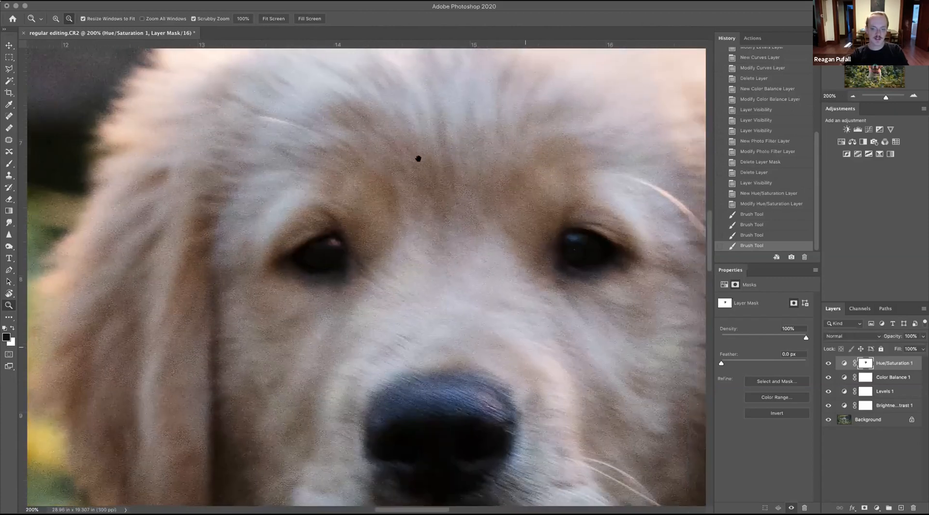
{"action": "scroll", "coordinate": [418, 159], "scroll_direction": "right", "scroll_amount": 5}
{"action": "scroll", "coordinate": [375, 325], "scroll_direction": "down", "scroll_amount": 3}
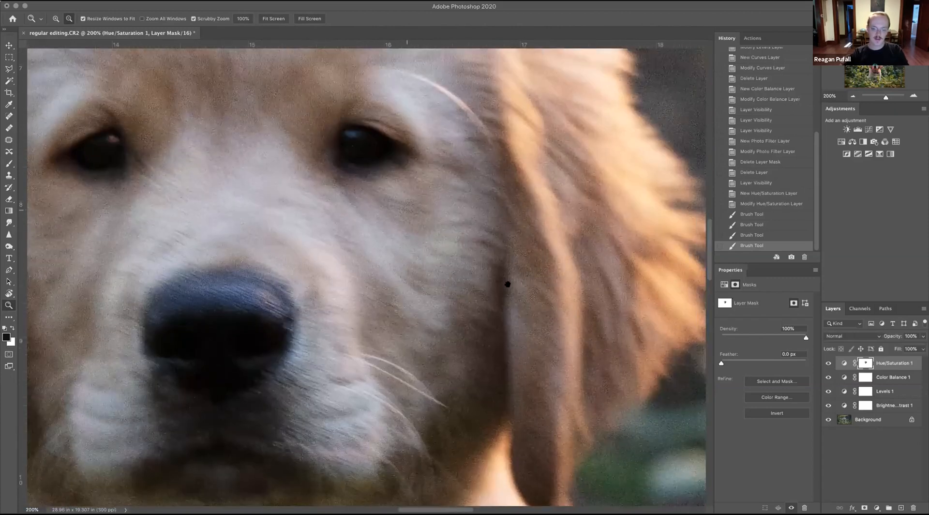
{"action": "scroll", "coordinate": [487, 299], "scroll_direction": "up", "scroll_amount": 3}
{"action": "scroll", "coordinate": [488, 300], "scroll_direction": "left", "scroll_amount": 2}
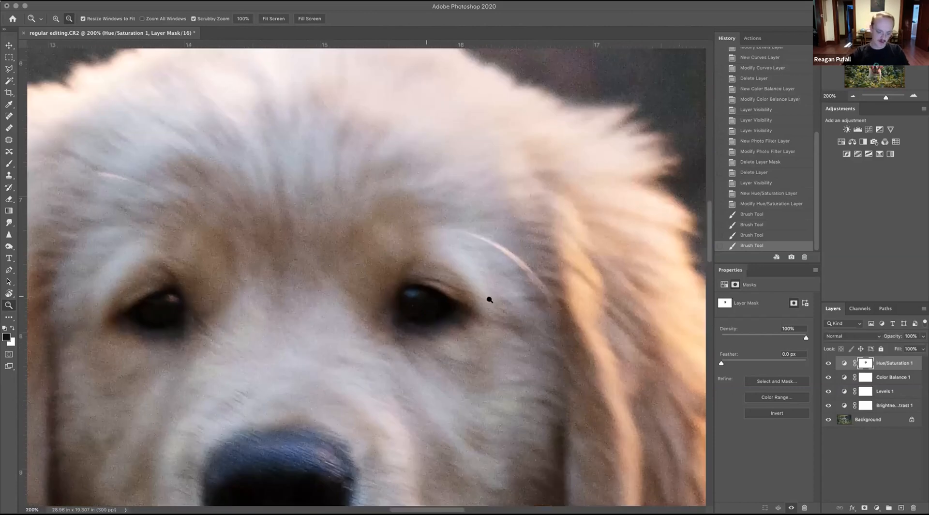
{"action": "scroll", "coordinate": [489, 299], "scroll_direction": "left", "scroll_amount": 3}
{"action": "scroll", "coordinate": [489, 299], "scroll_direction": "up", "scroll_amount": 1}
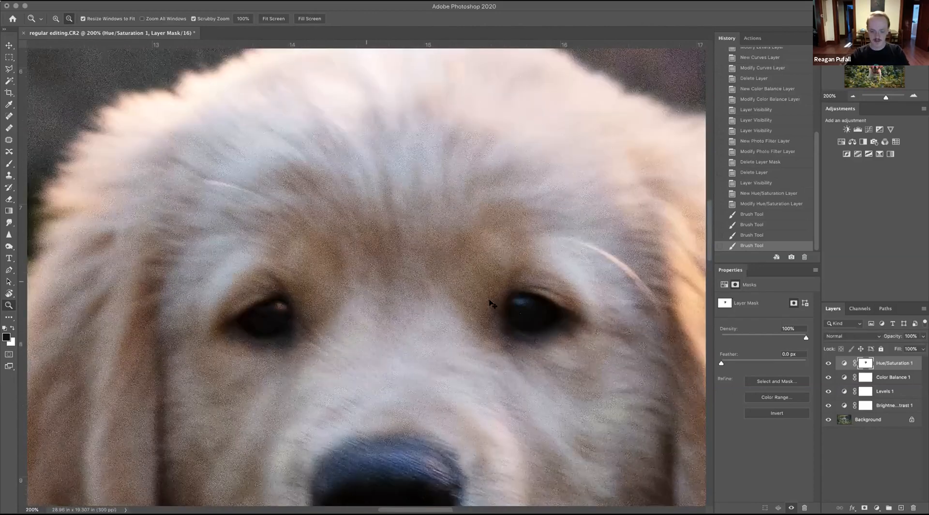
{"action": "key", "text": "super+minus"}
{"action": "key", "text": "super+minus"}
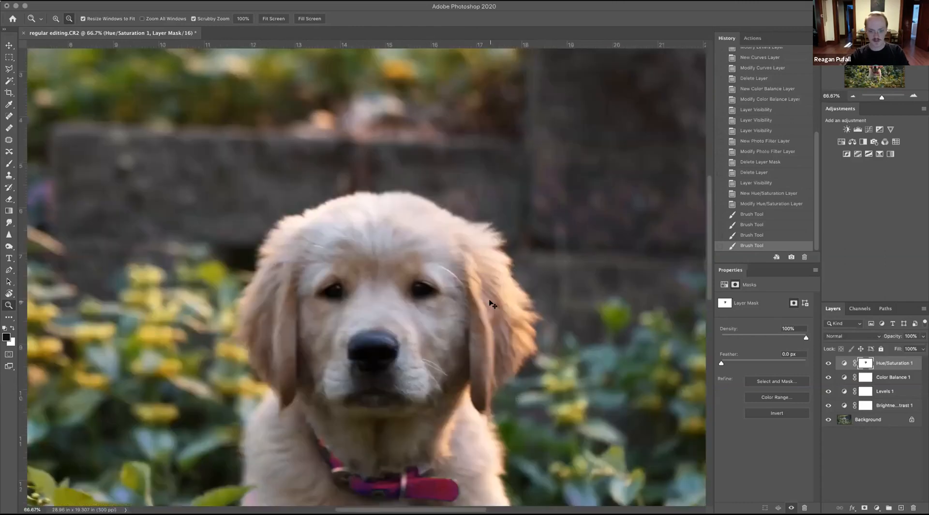
{"action": "key", "text": "super+0"}
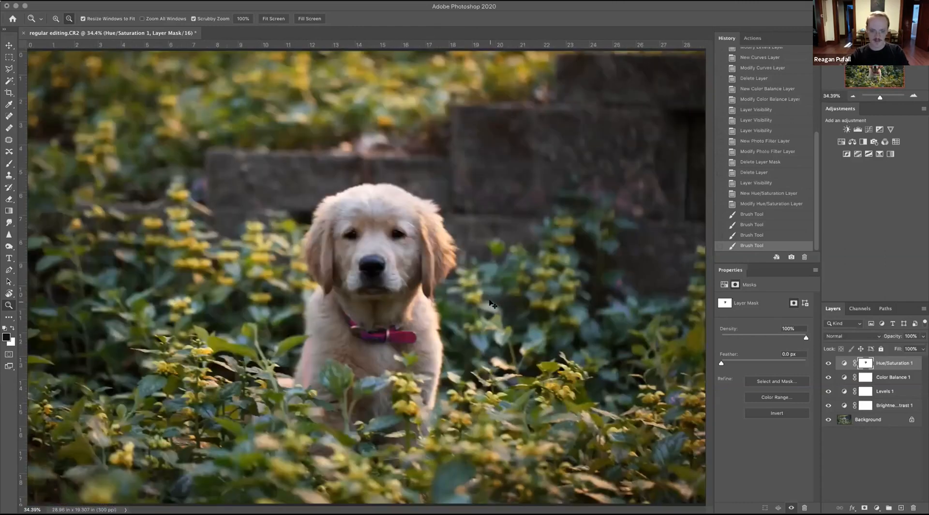
{"action": "key", "text": "super+minus"}
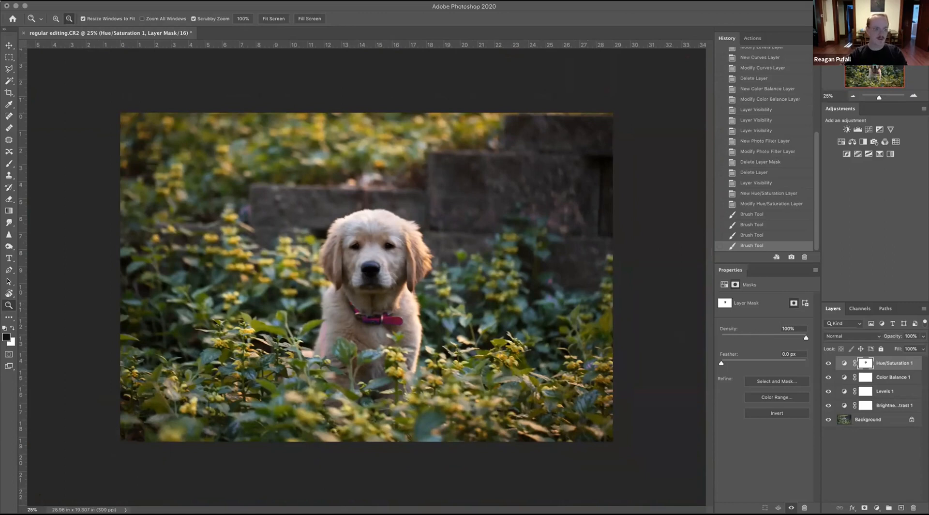
Open the cupcake-279523_1920.jpg image from the Files folder.
{"action": "left_click", "coordinate": [72, 0]}
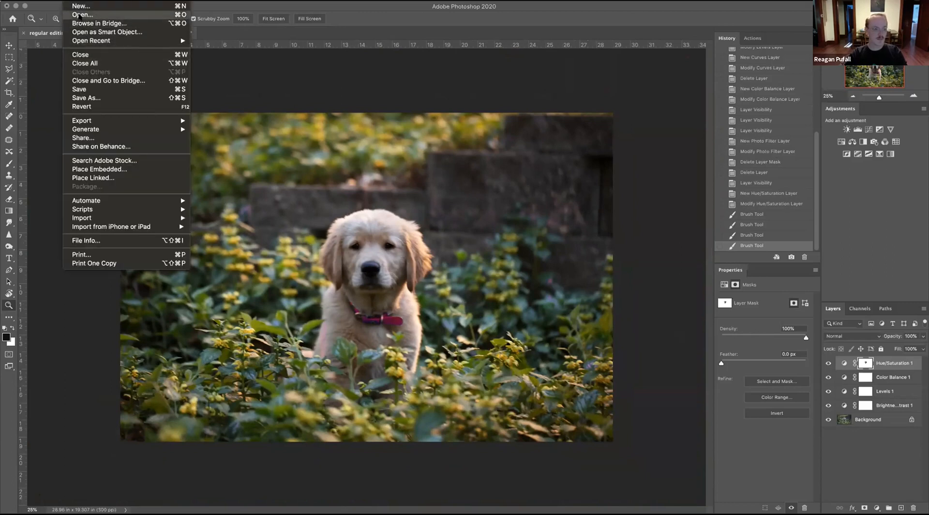
{"action": "key", "text": "Return"}
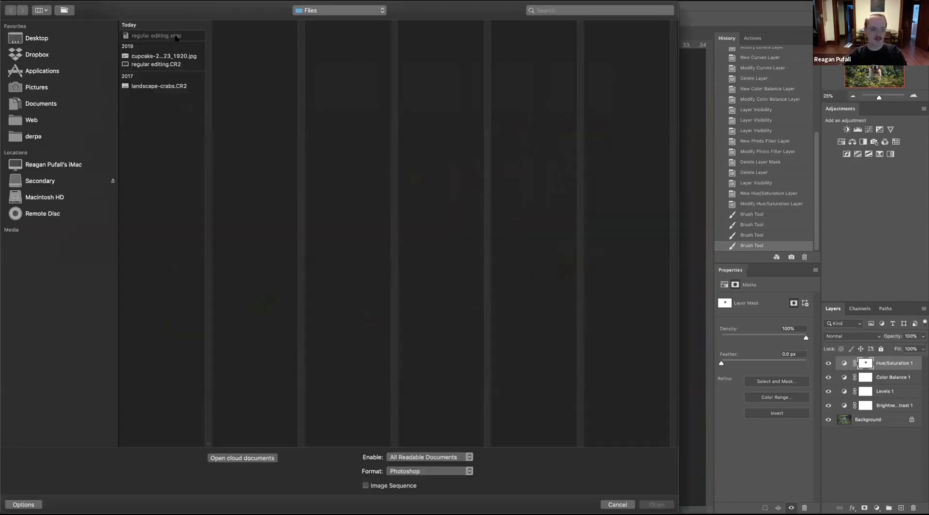
{"action": "left_click", "coordinate": [176, 55]}
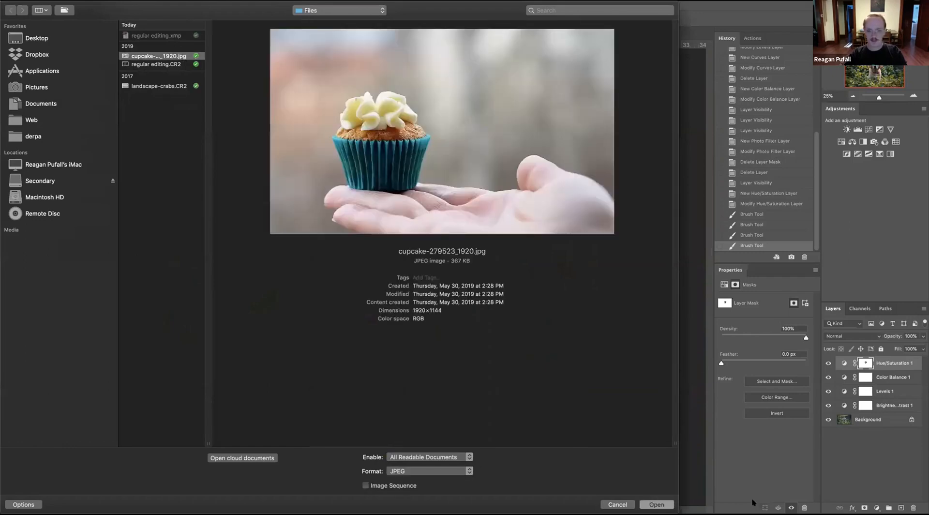
{"action": "left_click", "coordinate": [657, 504]}
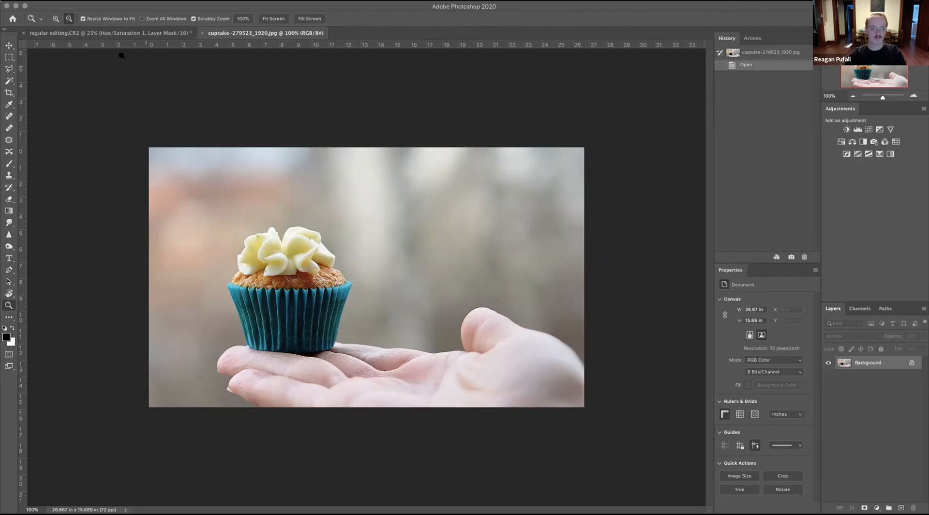
Select a rectangular area around the whole cupcake, try cutting its pixels out of the photo, and undo the cut.
{"action": "left_click", "coordinate": [9, 57]}
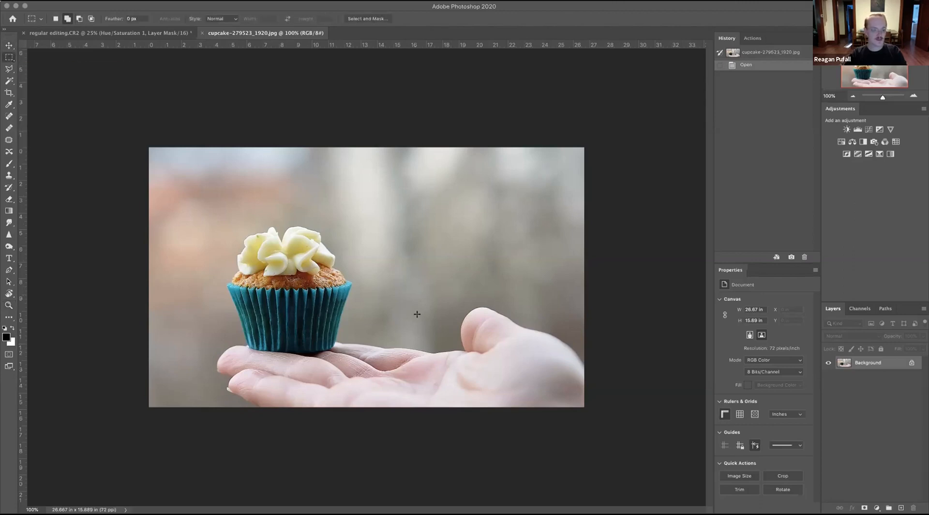
{"action": "left_click_drag", "start_coordinate": [203, 209], "coordinate": [372, 383]}
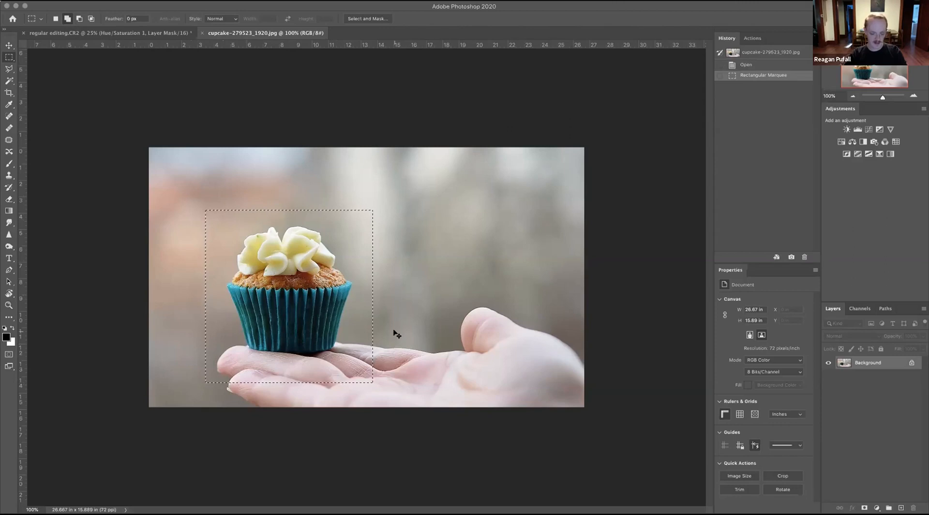
{"action": "key", "text": "super+x"}
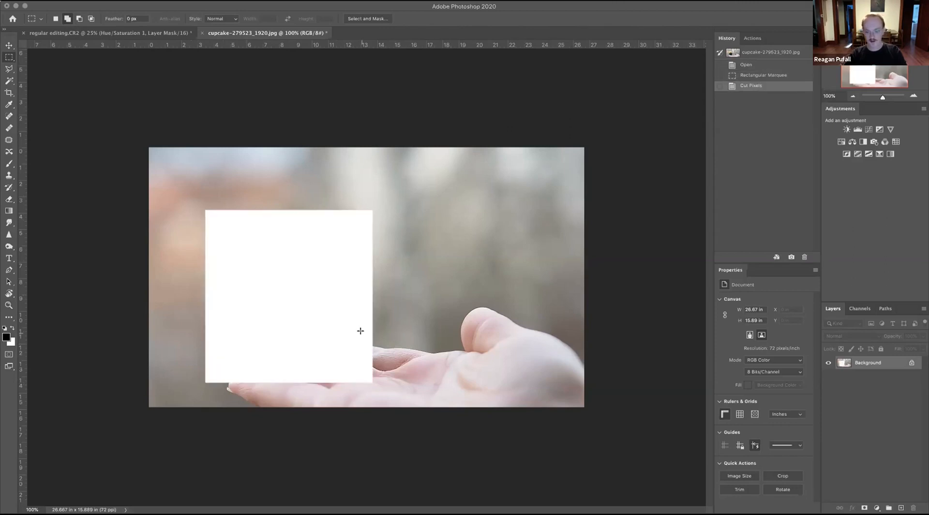
{"action": "key", "text": "super+z"}
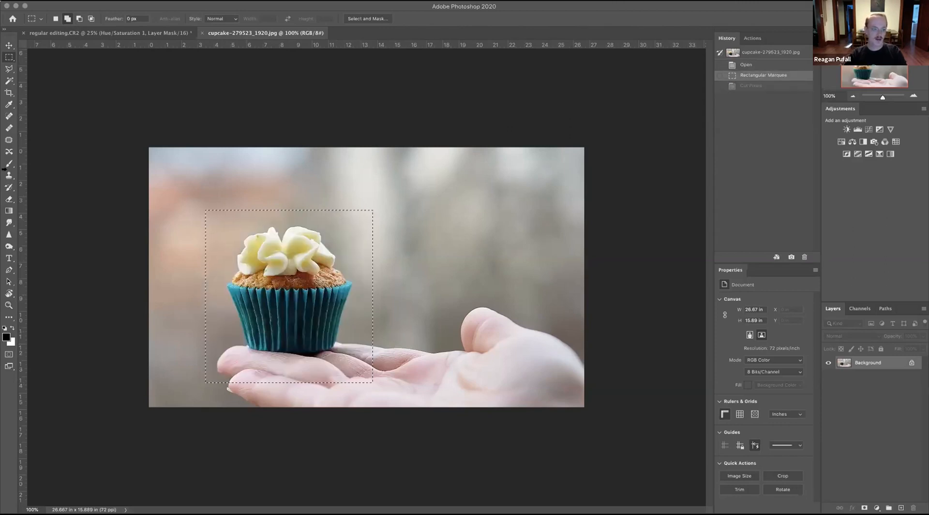
Try a black brush stroke across the frosting within the rectangular selection, and undo the stroke.
{"action": "left_click", "coordinate": [9, 164]}
{"action": "mouse_move", "coordinate": [215, 223]}
{"action": "left_mouse_down"}
{"action": "mouse_move", "coordinate": [465, 216]}
{"action": "mouse_move", "coordinate": [377, 237]}
{"action": "mouse_move", "coordinate": [375, 248]}
{"action": "left_mouse_up"}
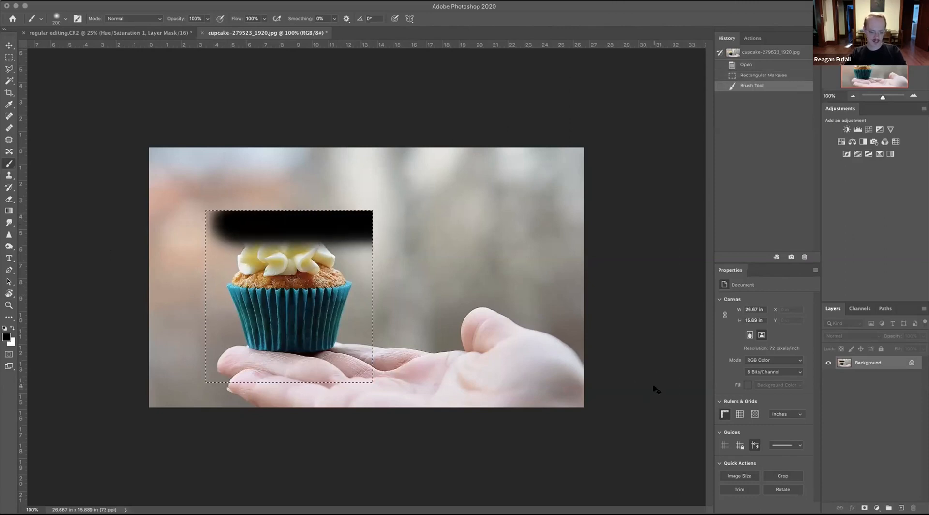
{"action": "key", "text": "super+z"}
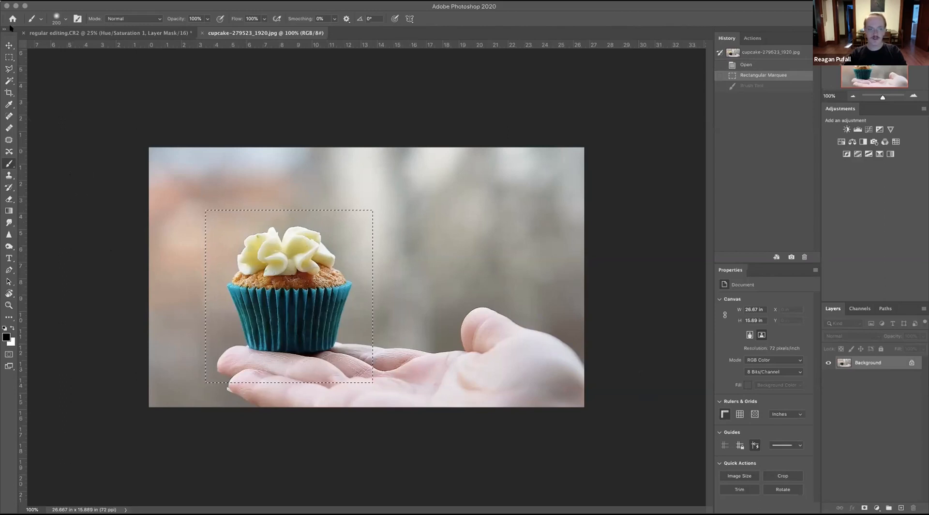
Clear the rectangular selection and try elliptical selections around the upper part of the cupcake, undoing each one.
{"action": "left_click", "coordinate": [8, 57]}
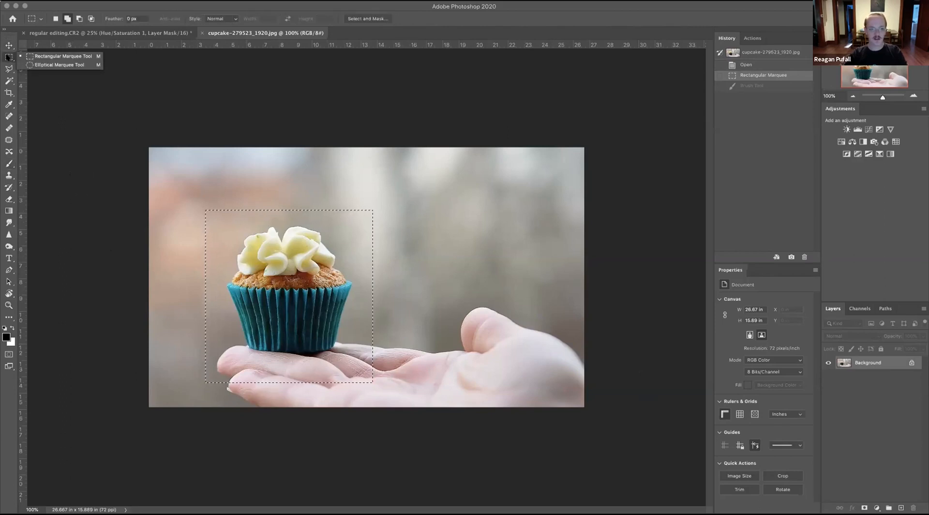
{"action": "left_click", "coordinate": [44, 67]}
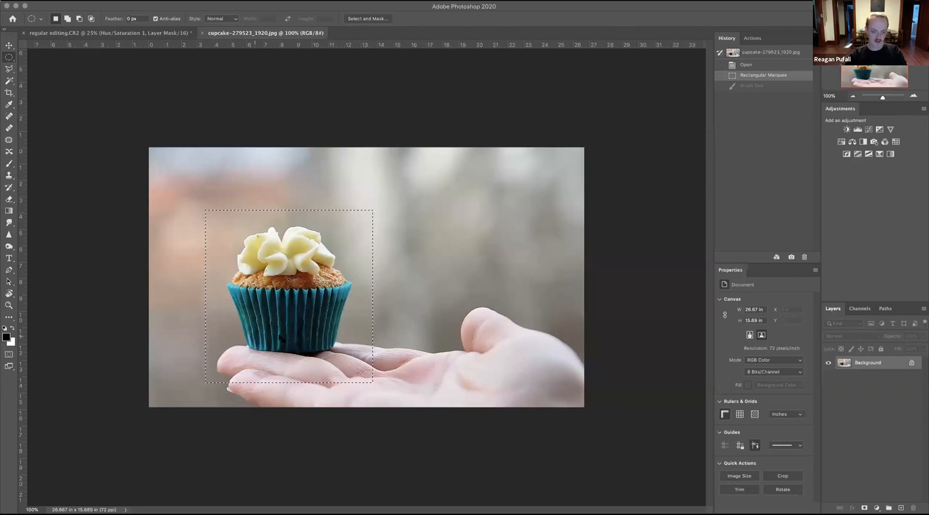
{"action": "left_click", "coordinate": [281, 301]}
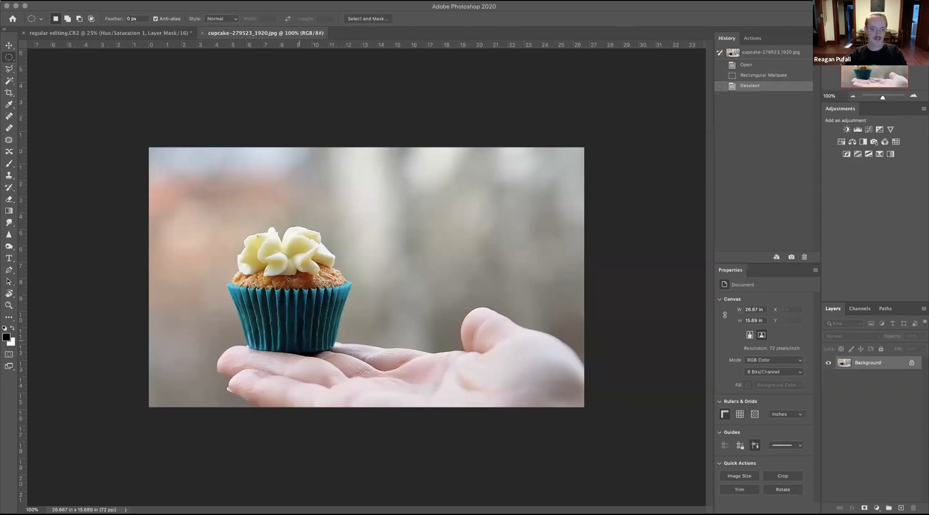
{"action": "left_click", "coordinate": [186, 1]}
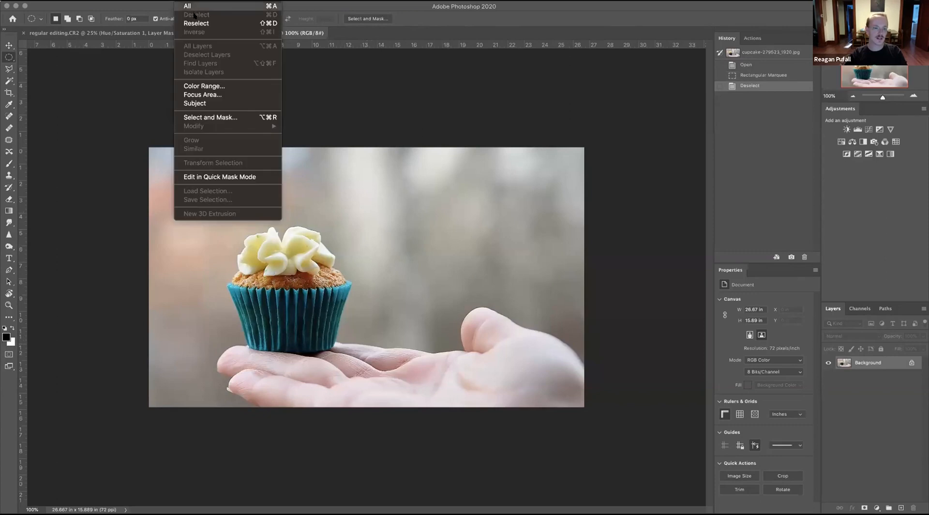
{"action": "left_click", "coordinate": [280, 284]}
{"action": "left_click_drag", "start_coordinate": [238, 214], "coordinate": [364, 327]}
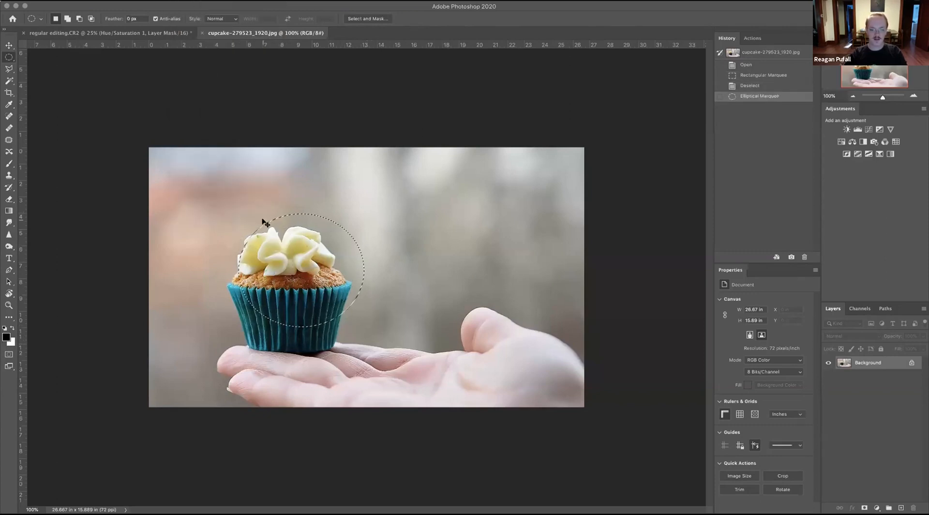
{"action": "key", "text": "super+z"}
{"action": "left_click_drag", "start_coordinate": [231, 209], "coordinate": [412, 318]}
{"action": "key", "text": "super+z"}
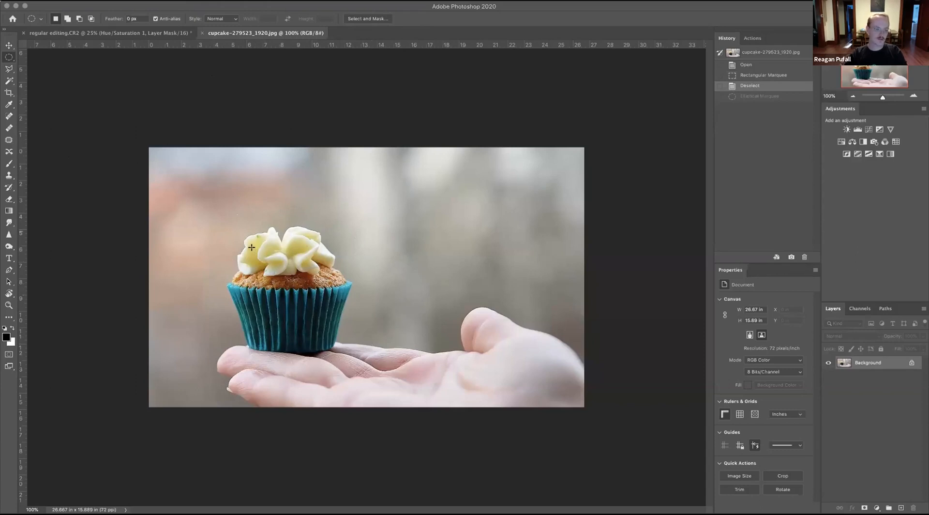
Outline the cupcake loosely with a straight-edged Polygonal Lasso selection, and deselect it.
{"action": "left_click", "coordinate": [9, 69]}
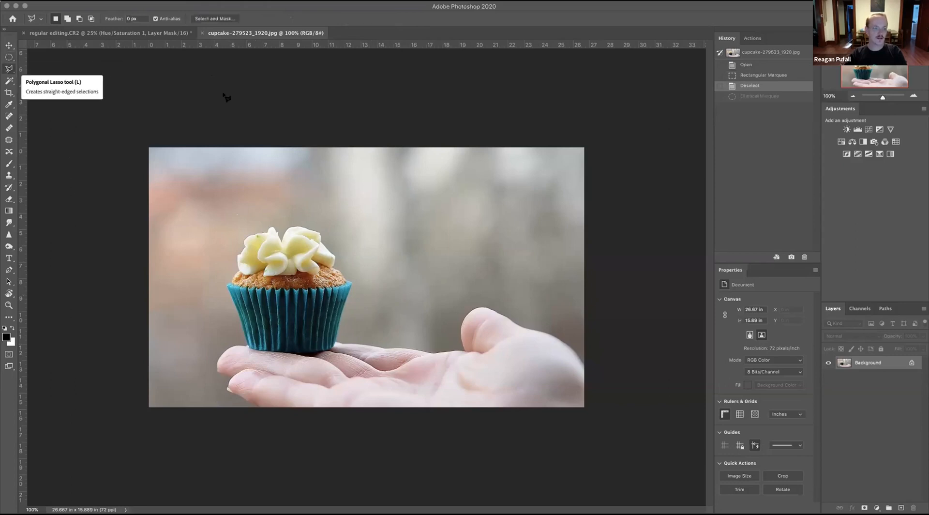
{"action": "left_click", "coordinate": [216, 247]}
{"action": "left_click", "coordinate": [254, 194]}
{"action": "left_click", "coordinate": [370, 194]}
{"action": "left_click", "coordinate": [380, 277]}
{"action": "left_click", "coordinate": [363, 374]}
{"action": "left_click", "coordinate": [204, 357]}
{"action": "left_click", "coordinate": [204, 302]}
{"action": "left_click", "coordinate": [218, 247]}
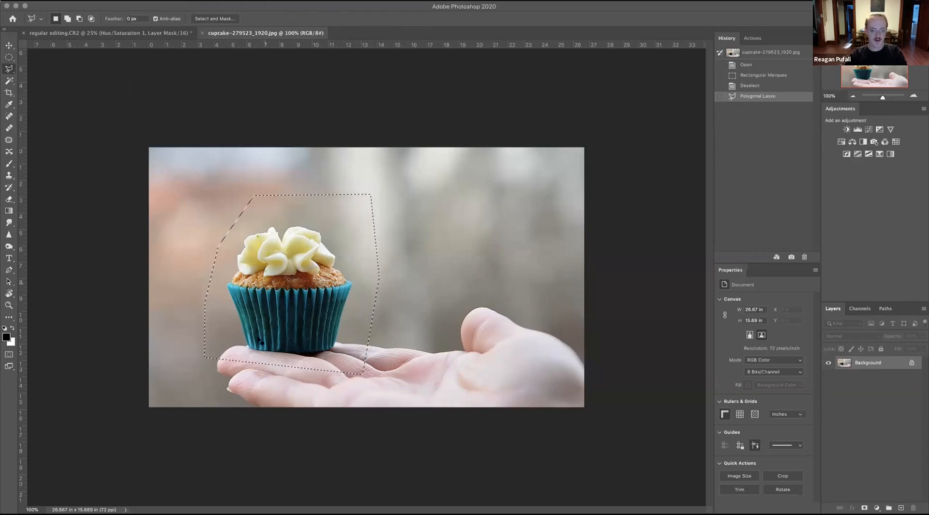
{"action": "key", "text": "ctrl+d"}
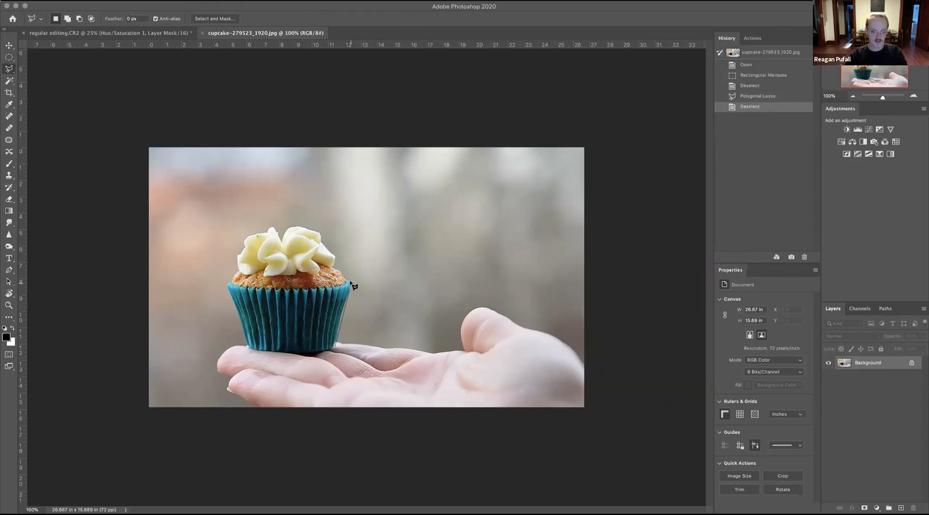
{"action": "left_click", "coordinate": [334, 267]}
{"action": "key", "text": "Escape"}
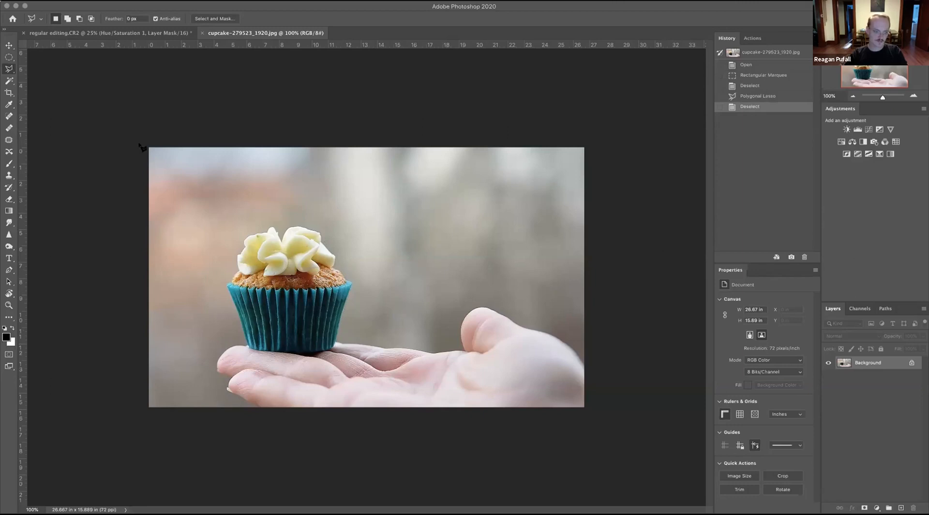
Try a freehand Lasso selection along the right edge of the cupcake and its wrapper, and deselect it.
{"action": "left_click", "coordinate": [8, 69]}
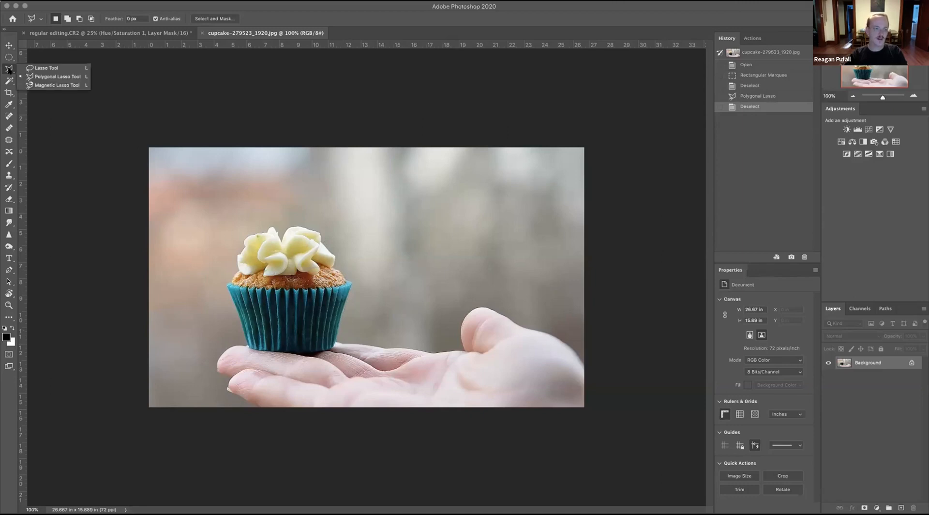
{"action": "left_click", "coordinate": [51, 69]}
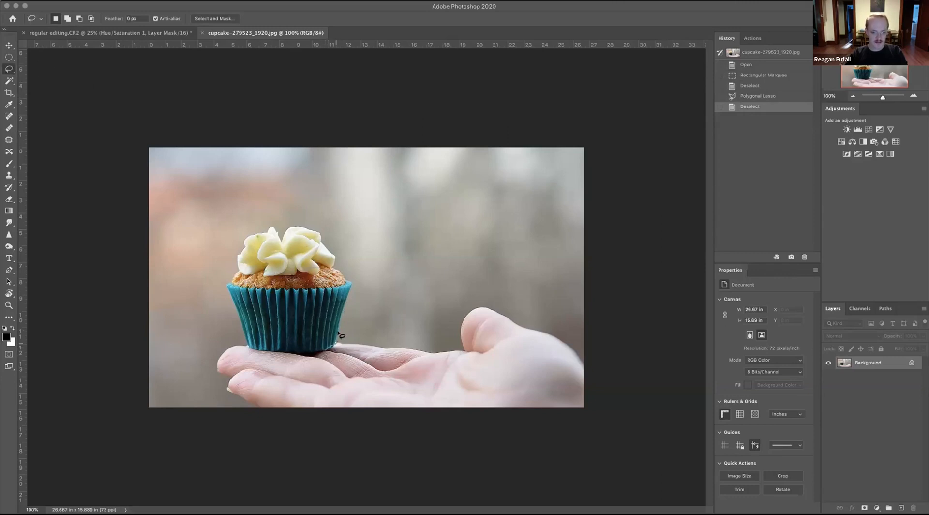
{"action": "left_click_drag", "start_coordinate": [343, 275], "coordinate": [336, 266]}
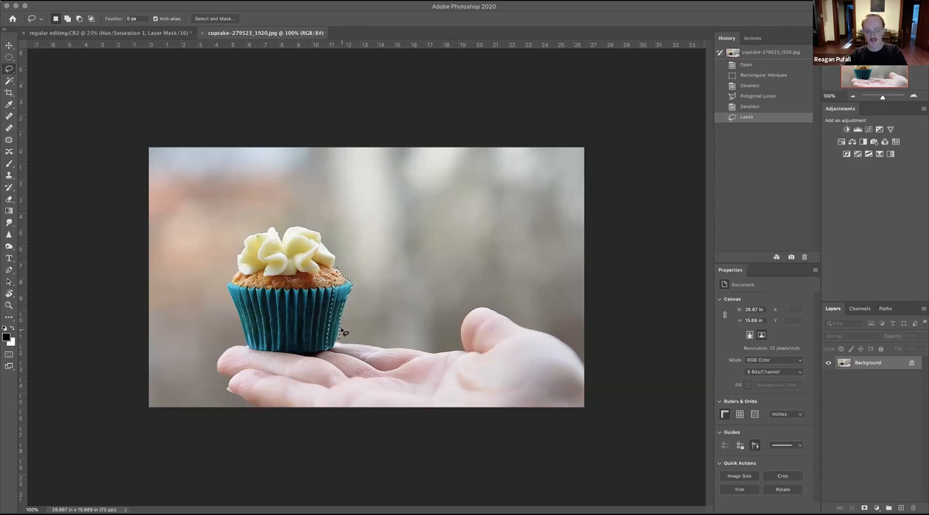
{"action": "key", "text": "super+d"}
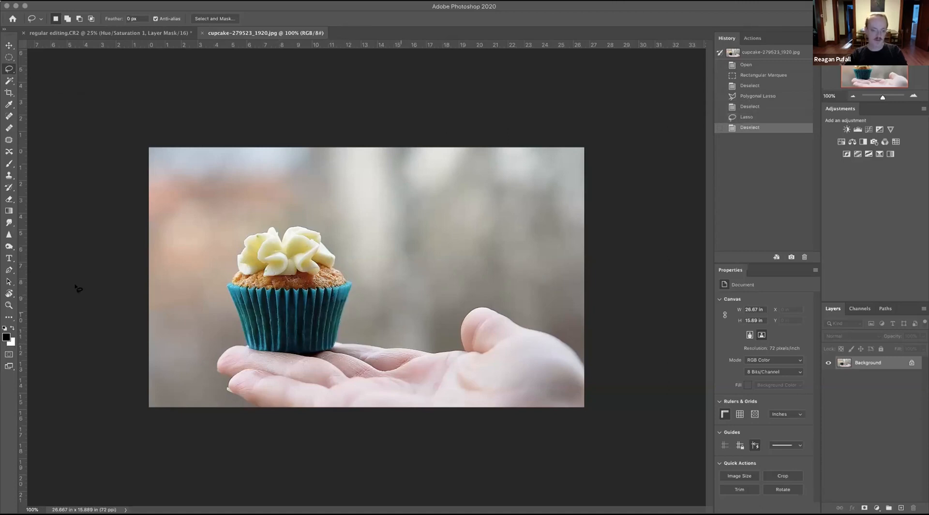
Try tracing the right edge of the cupcake's cake and wrapper at 400% with the Magnetic Lasso, and cancel the outline.
{"action": "left_click", "coordinate": [9, 69]}
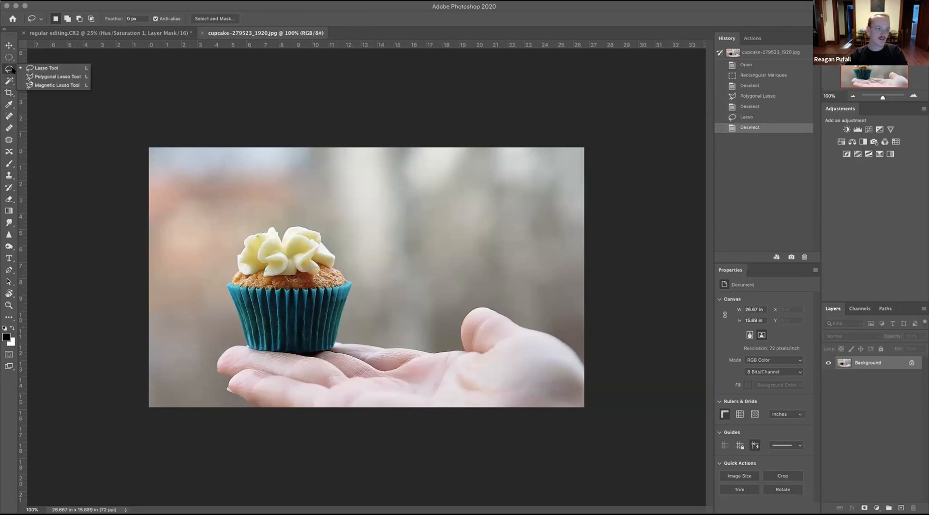
{"action": "left_click", "coordinate": [49, 85]}
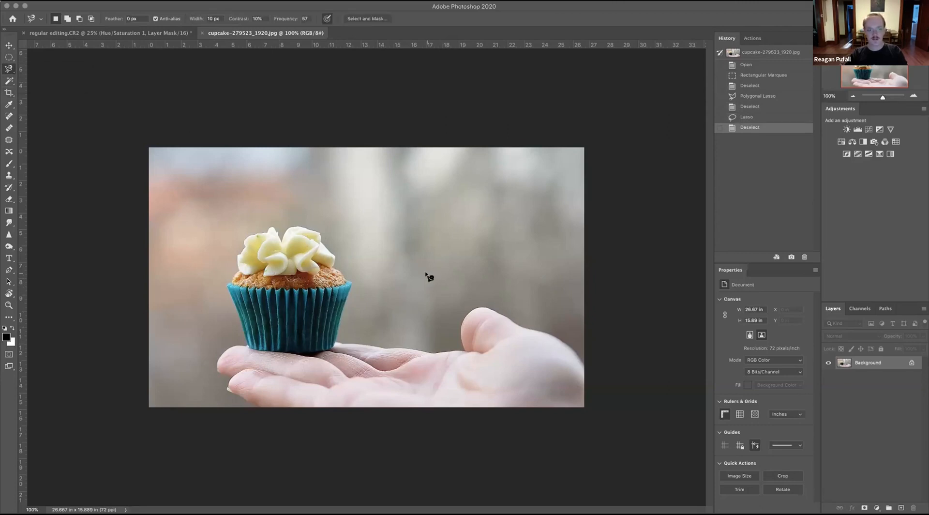
{"action": "key", "text": "super+equal"}
{"action": "key", "text": "super+equal"}
{"action": "key", "text": "super+equal"}
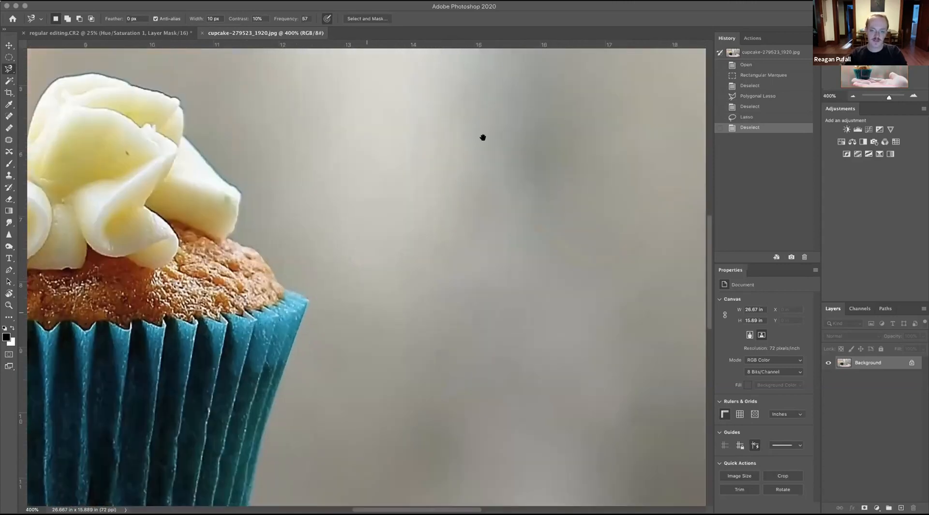
{"action": "left_click_drag", "start_coordinate": [415, 247], "coordinate": [483, 137]}
{"action": "left_click_drag", "start_coordinate": [346, 405], "coordinate": [392, 342]}
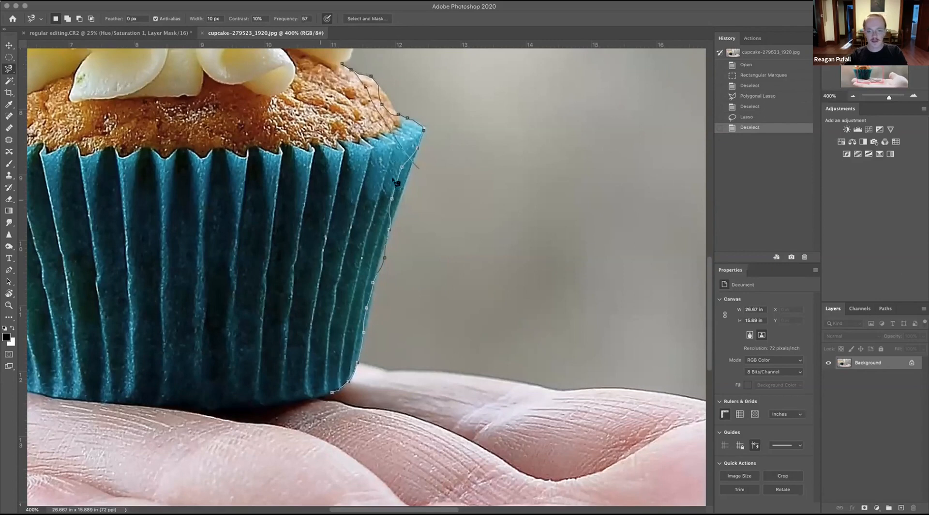
{"action": "key", "text": "Escape"}
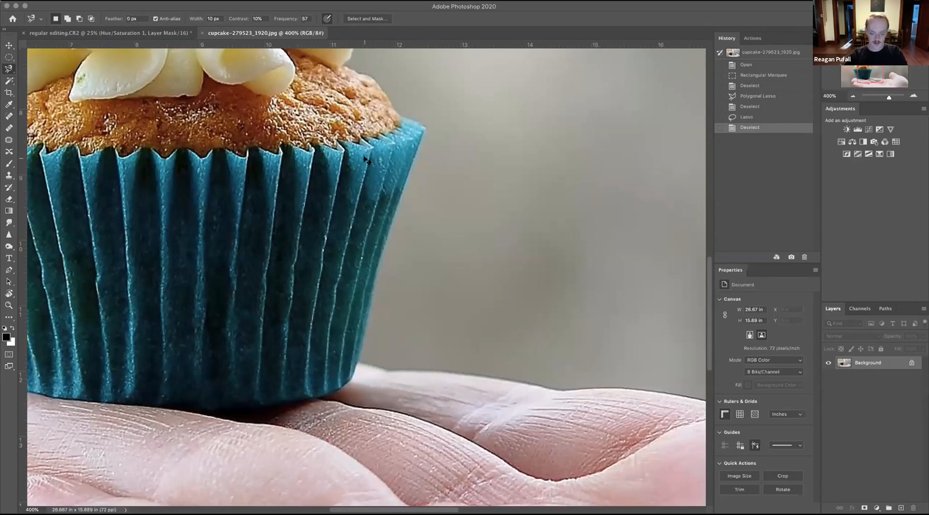
Try Magic Wand selections on the blurred background, the hand and the cupcake wrapper at 100% view, and clear the selection.
{"action": "key", "text": "super+1"}
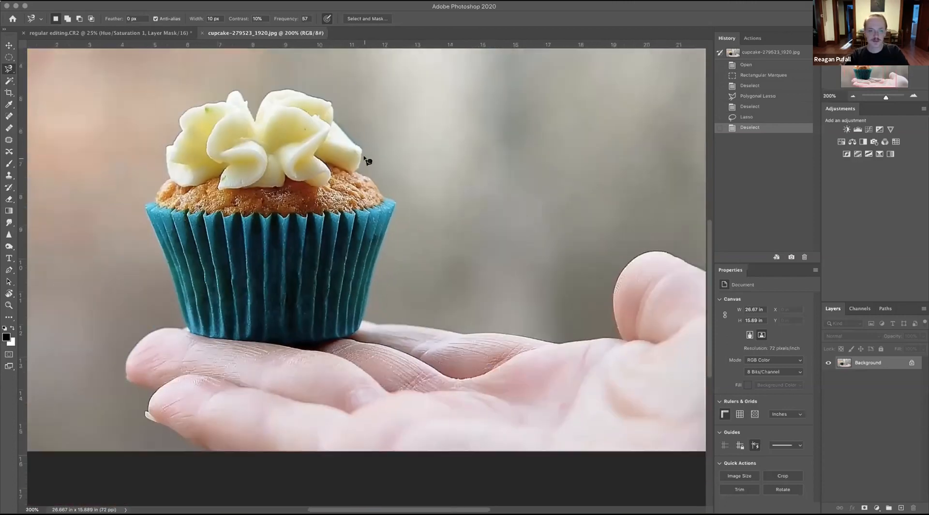
{"action": "left_click", "coordinate": [10, 81]}
{"action": "left_click", "coordinate": [314, 215]}
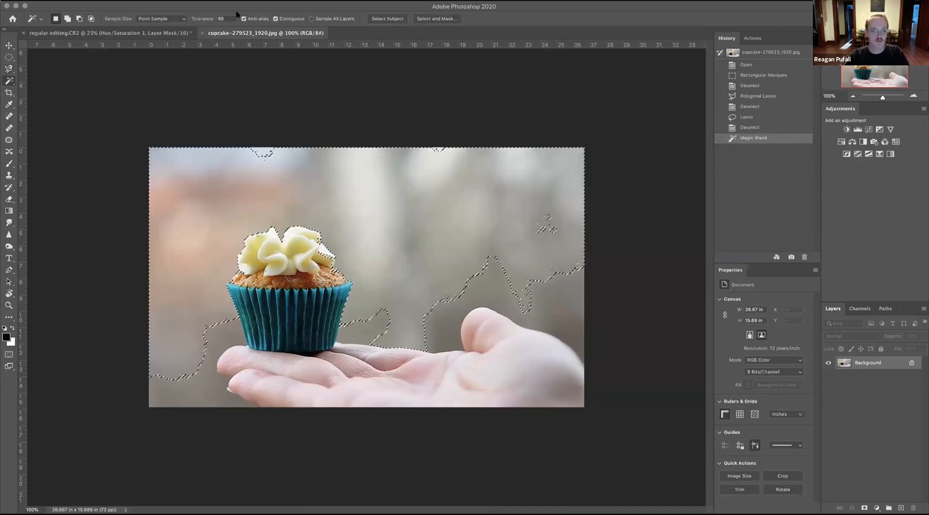
{"action": "left_click", "coordinate": [576, 318]}
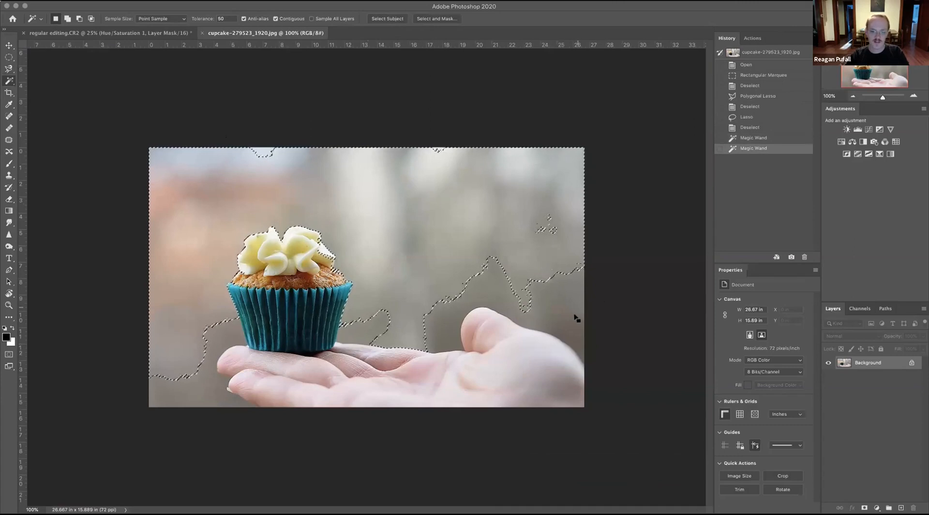
{"action": "left_click", "coordinate": [525, 374]}
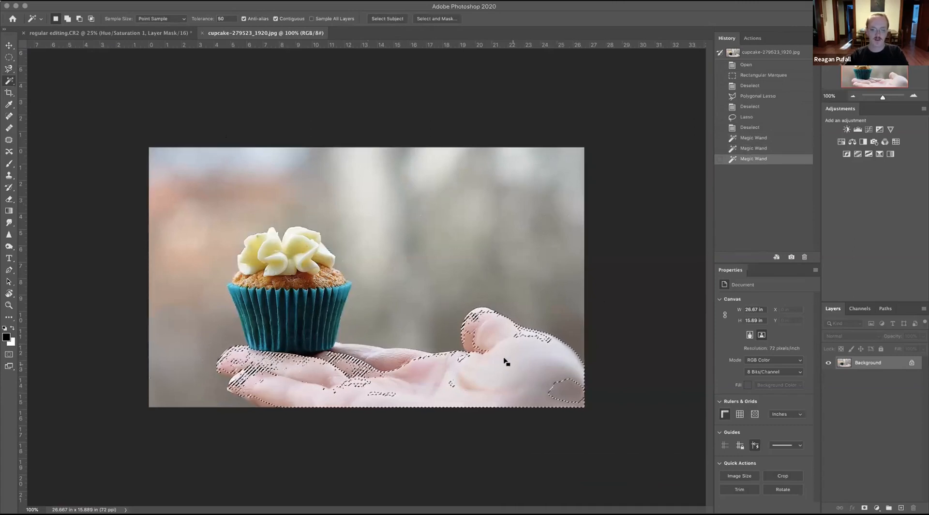
{"action": "left_click", "coordinate": [186, 313]}
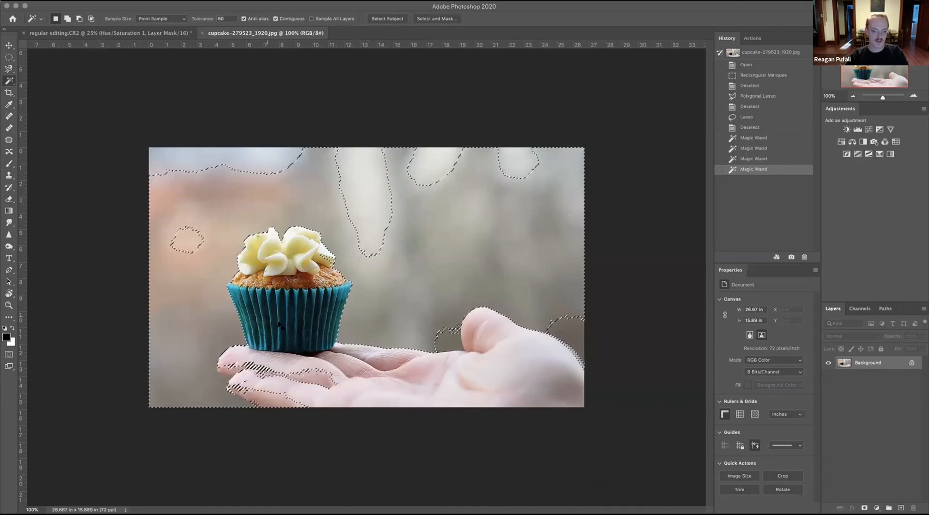
{"action": "left_click", "coordinate": [300, 319]}
{"action": "key", "text": "super+d"}
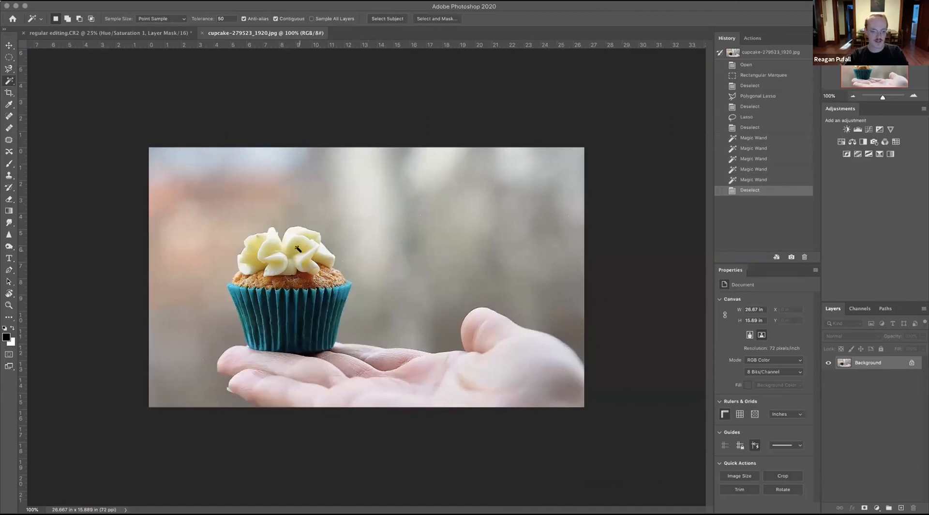
Try to select parts of the frosting, the cake and the blurred background with the Magic Wand.
{"action": "left_click", "coordinate": [297, 248]}
{"action": "left_click", "coordinate": [253, 257], "text": "shift"}
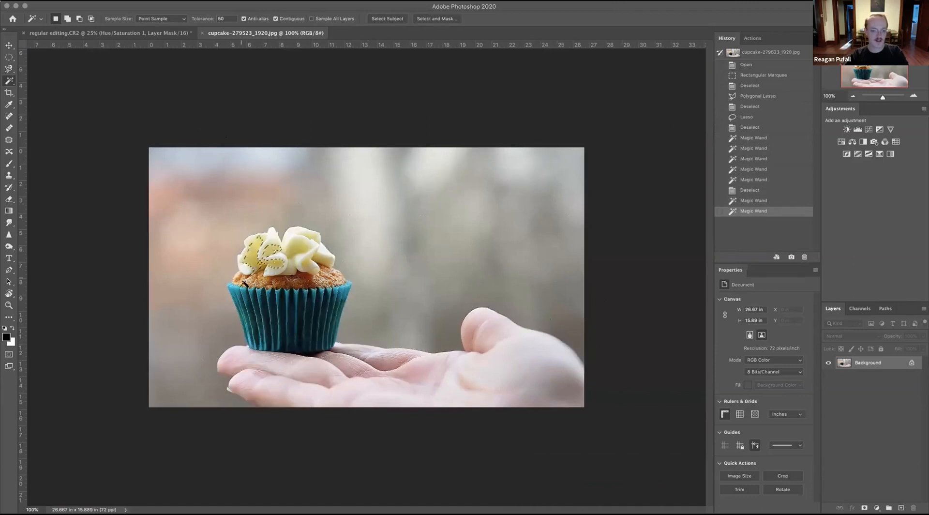
{"action": "left_click", "coordinate": [255, 283], "text": "shift"}
{"action": "left_click", "coordinate": [319, 287], "text": "shift"}
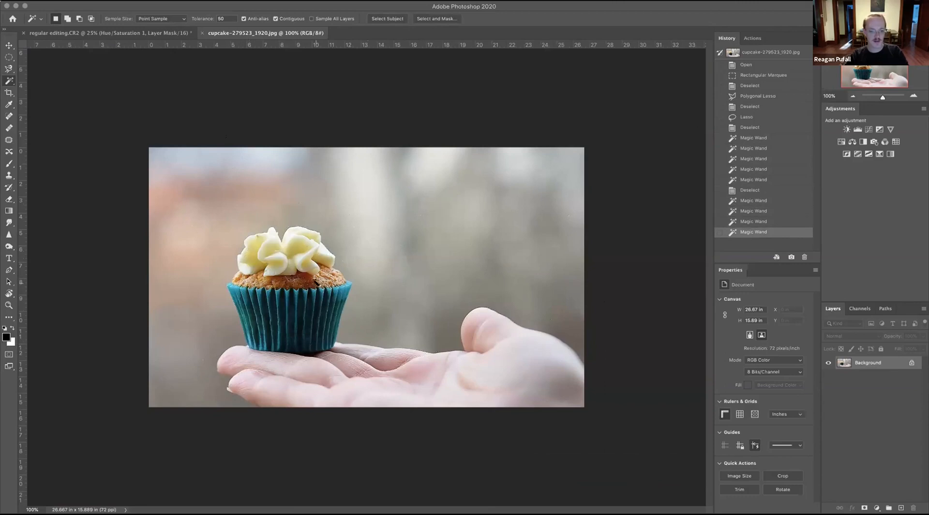
{"action": "left_click", "coordinate": [315, 282], "text": "shift"}
{"action": "left_click", "coordinate": [374, 239], "text": "shift"}
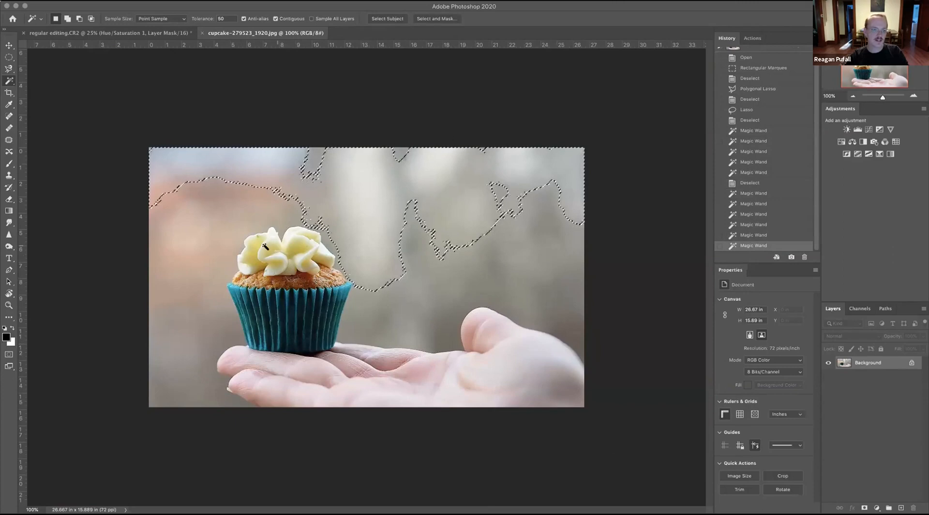
Clear the selection and select the whole cupcake with the Quick Selection tool.
{"action": "right_click", "coordinate": [9, 81]}
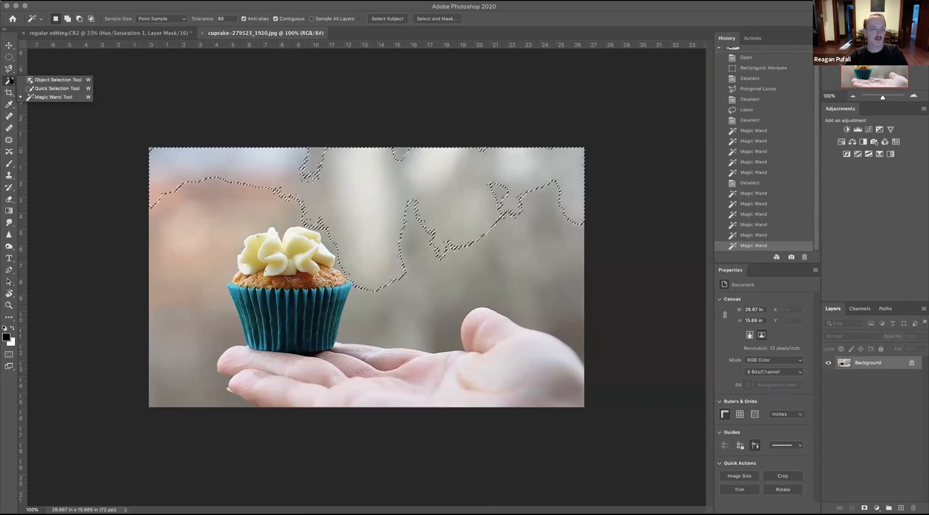
{"action": "left_click", "coordinate": [55, 90]}
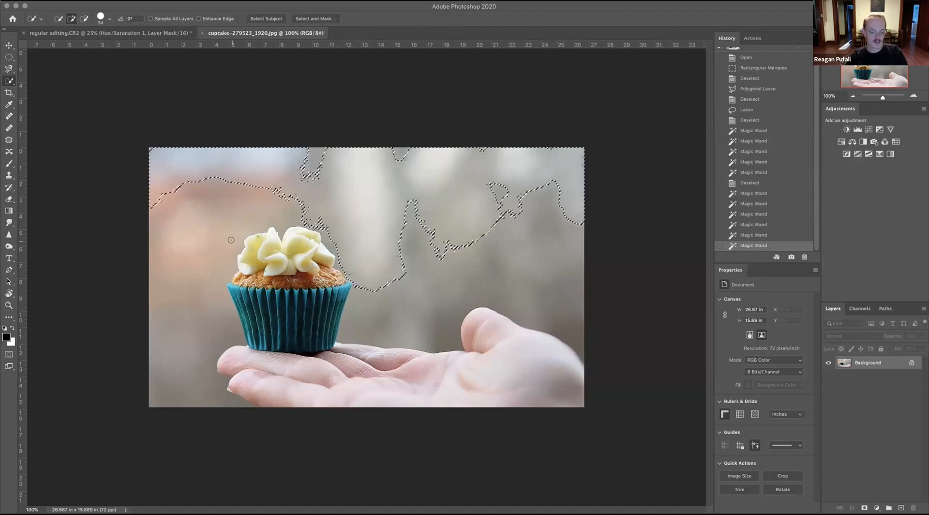
{"action": "key", "text": "ctrl+d"}
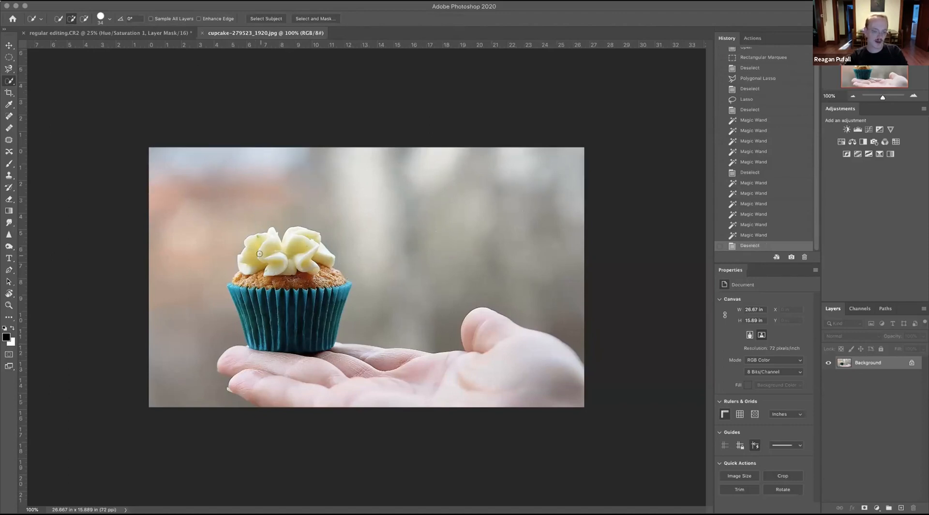
{"action": "left_click", "coordinate": [258, 246]}
{"action": "left_click_drag", "start_coordinate": [238, 274], "coordinate": [263, 315]}
{"action": "left_click_drag", "start_coordinate": [337, 283], "coordinate": [307, 253]}
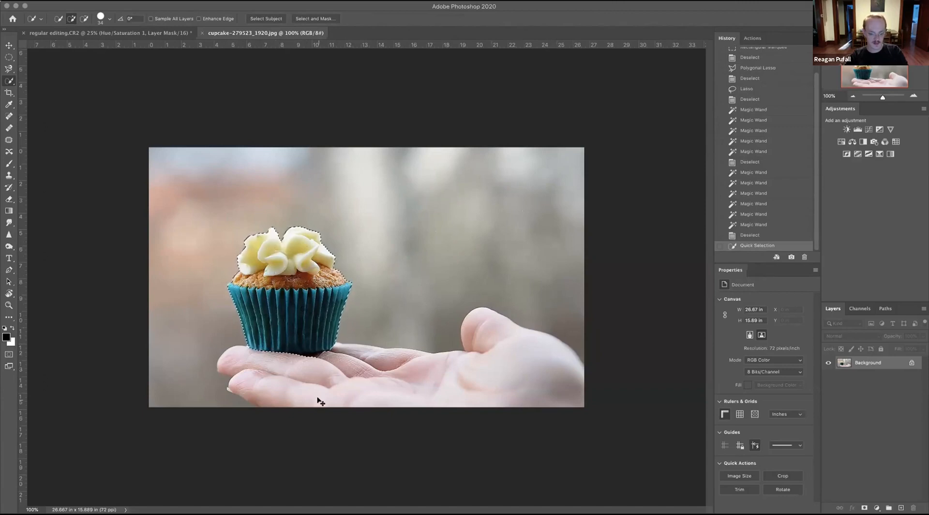
Subtract the shadow beneath the cupcake wrapper from the selection with the Quick Selection tool.
{"action": "key", "text": "super+equal"}
{"action": "key", "text": "super+equal"}
{"action": "key", "text": "super+equal"}
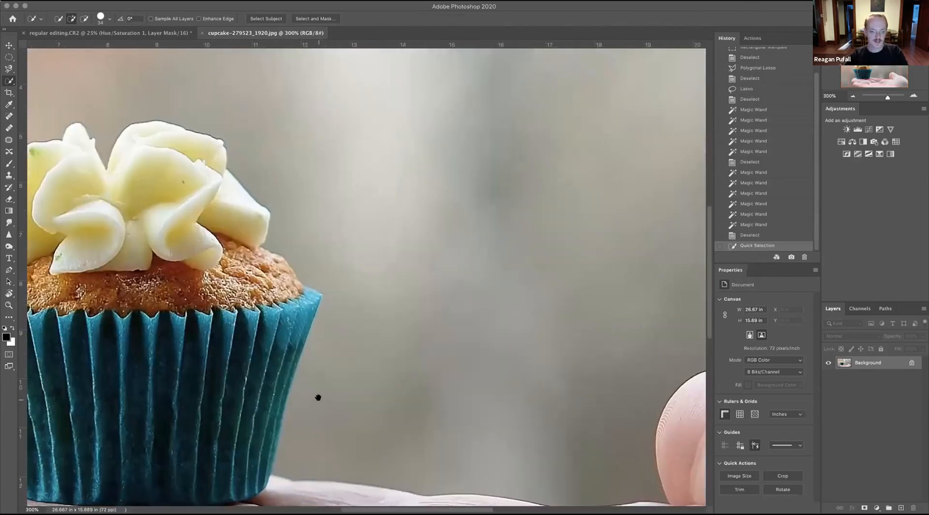
{"action": "scroll", "coordinate": [384, 115], "scroll_direction": "down", "scroll_amount": 10}
{"action": "scroll", "coordinate": [385, 115], "scroll_direction": "left", "scroll_amount": 10}
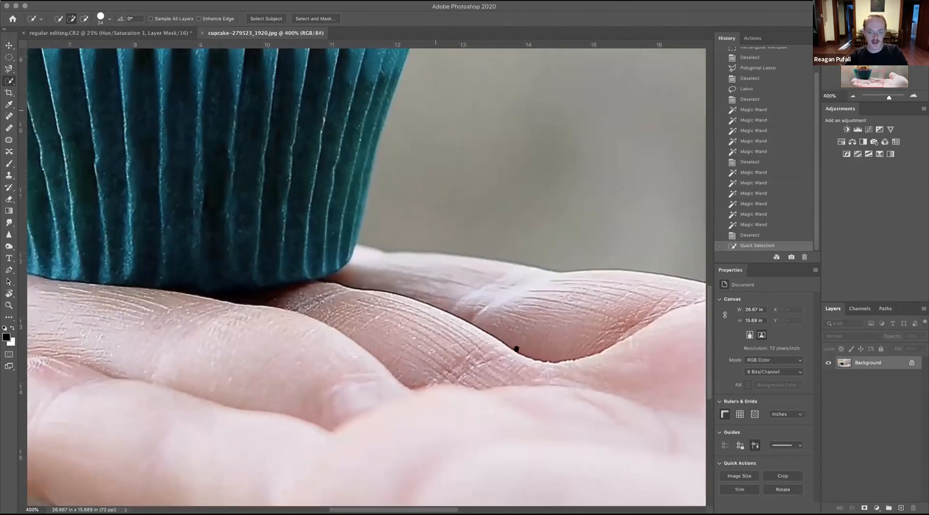
{"action": "scroll", "coordinate": [469, 328], "scroll_direction": "left", "scroll_amount": 5}
{"action": "scroll", "coordinate": [469, 327], "scroll_direction": "up", "scroll_amount": 2}
{"action": "scroll", "coordinate": [462, 341], "scroll_direction": "right", "scroll_amount": 2}
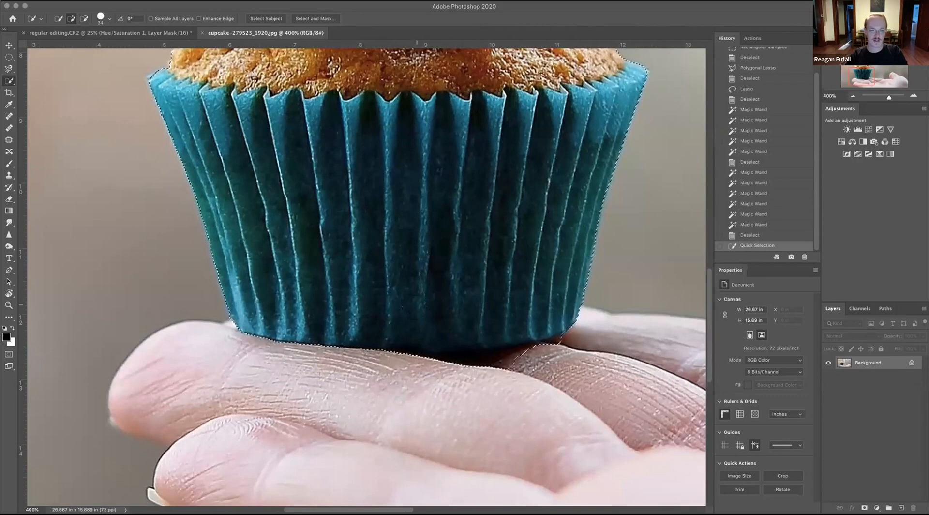
{"action": "key", "text": "alt"}
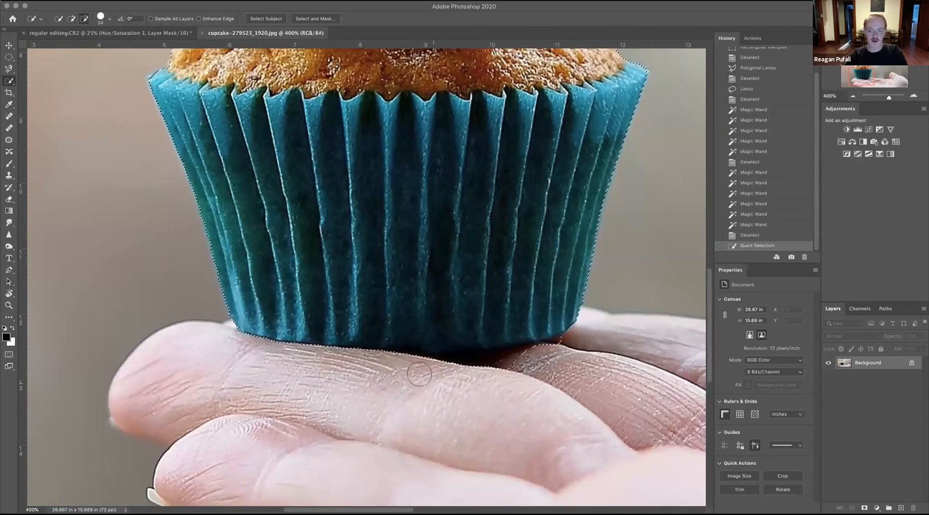
{"action": "left_click_drag", "start_coordinate": [457, 367], "coordinate": [495, 369]}
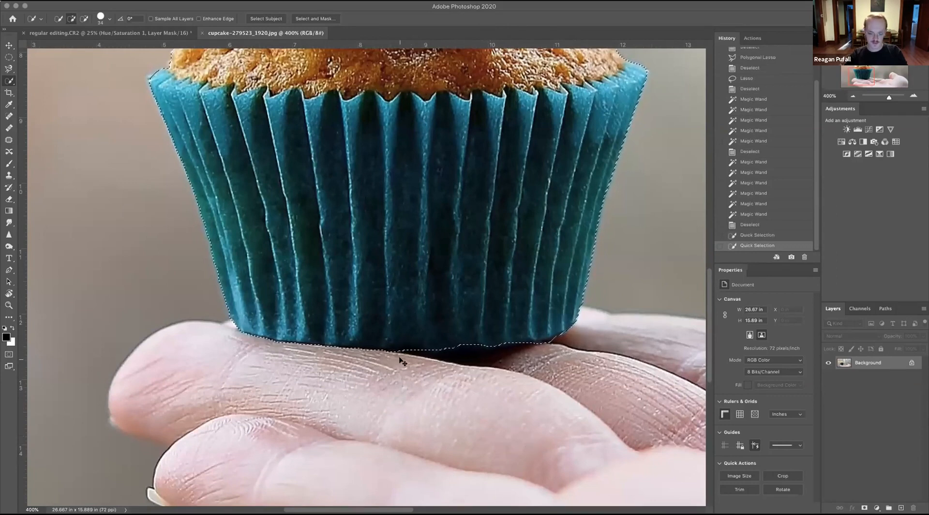
{"action": "scroll", "coordinate": [400, 358], "scroll_direction": "down", "scroll_amount": 5}
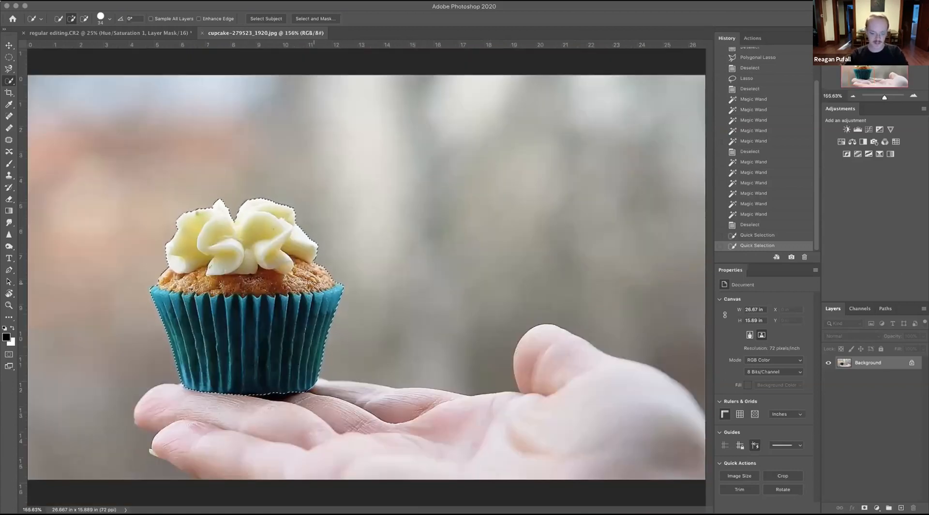
Clear the selection and reselect the cupcake with a rectangular Object Selection, subtracting the area beneath its base.
{"action": "key", "text": "super+d"}
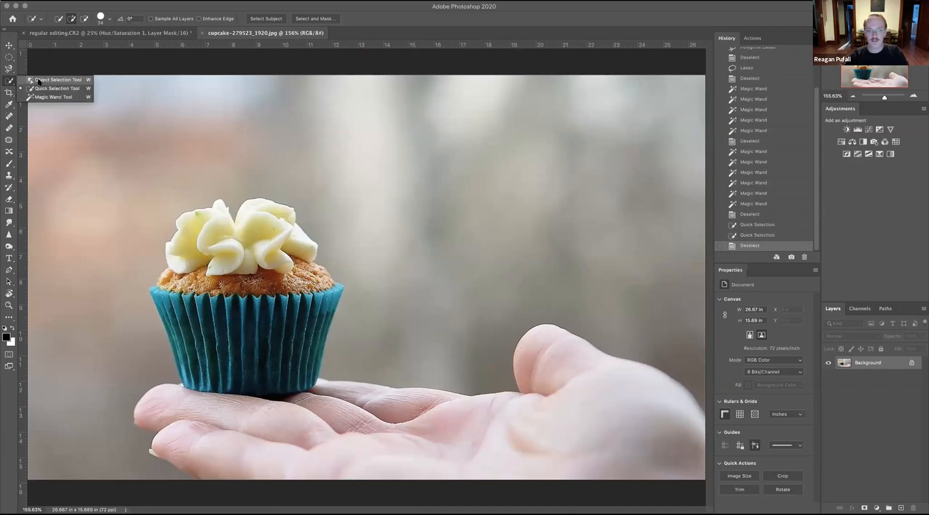
{"action": "left_click", "coordinate": [39, 81]}
{"action": "left_click_drag", "start_coordinate": [127, 159], "coordinate": [345, 382]}
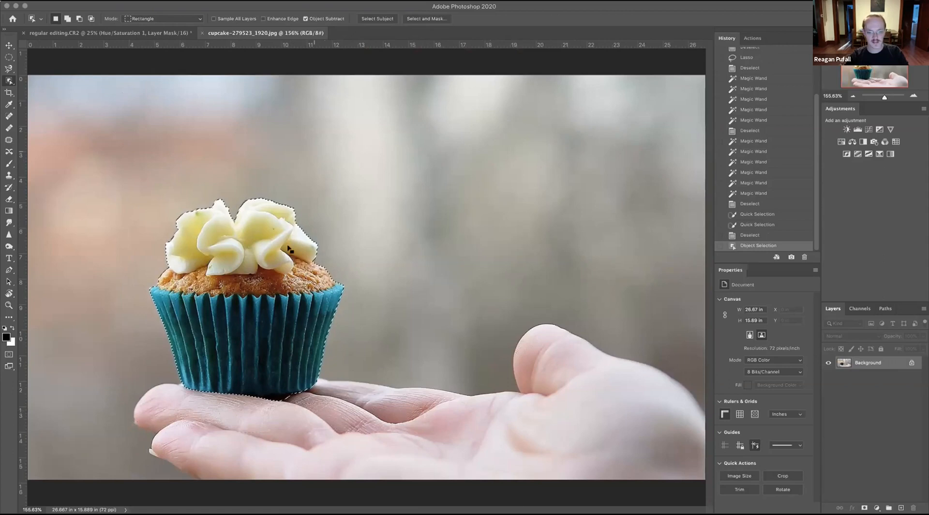
{"action": "key", "text": "alt"}
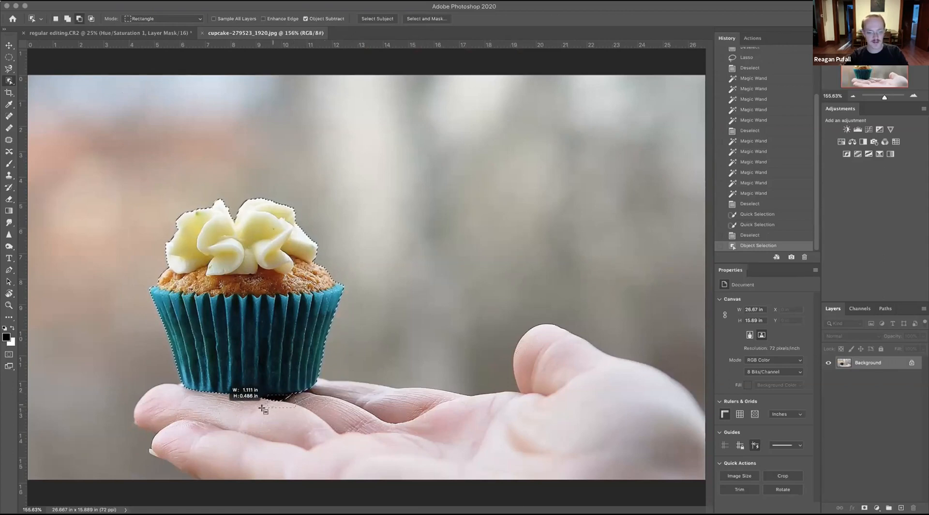
{"action": "left_click_drag", "start_coordinate": [326, 443], "coordinate": [325, 430]}
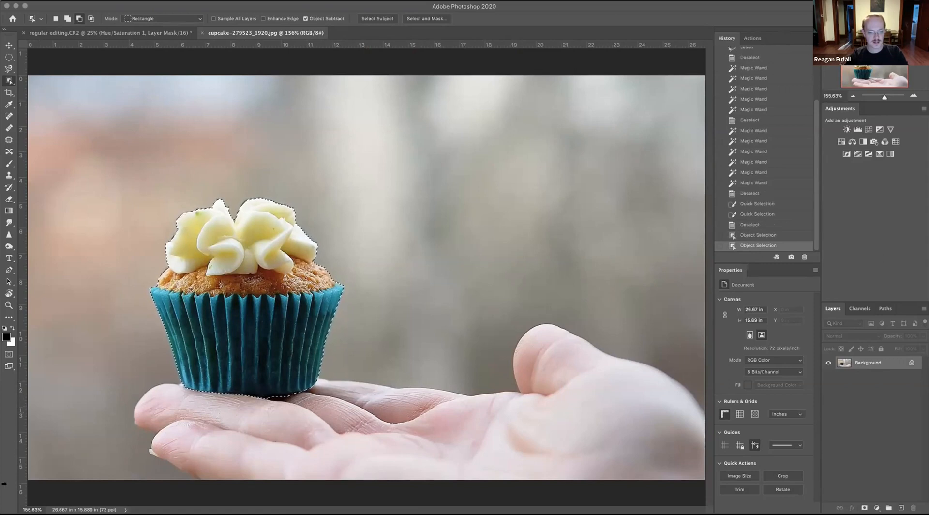
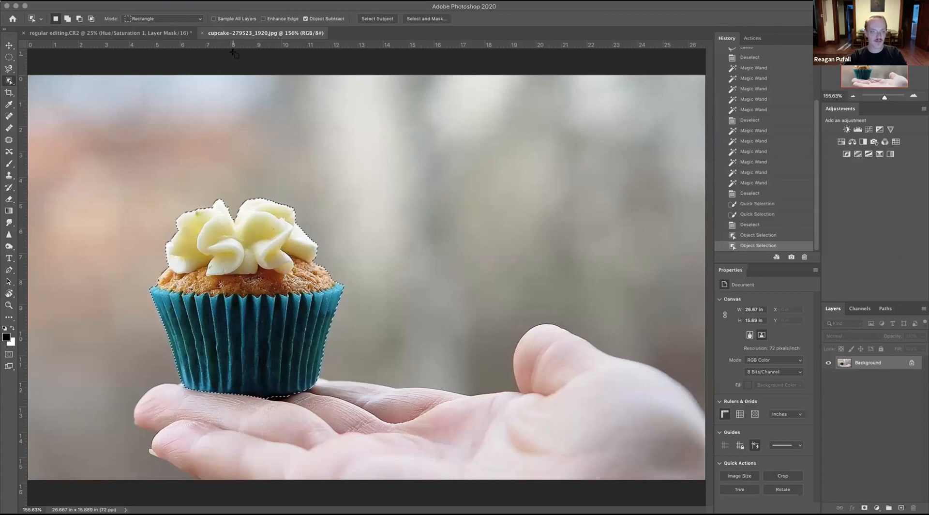
Paste the selected cupcake into regular editing.CR2 and move it onto the top of the puppy's head.
{"action": "left_click", "coordinate": [61, 34]}
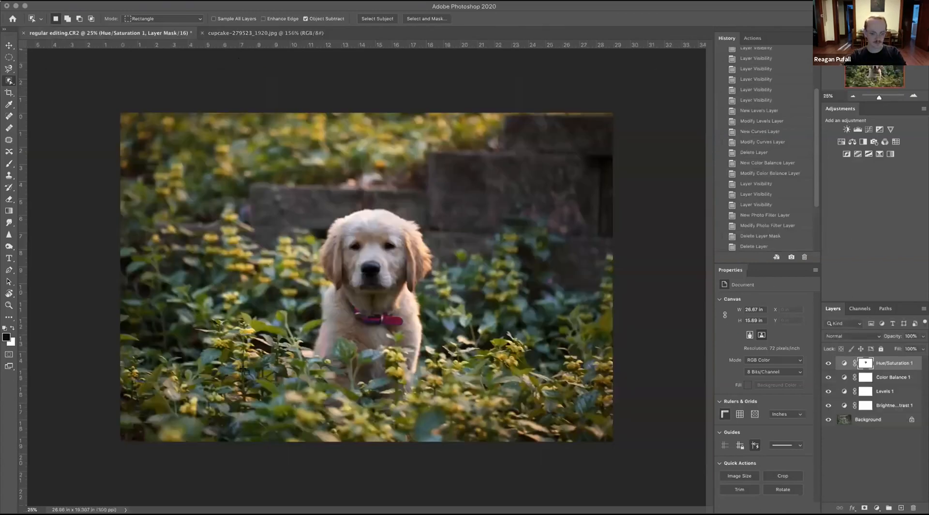
{"action": "key", "text": "super+v"}
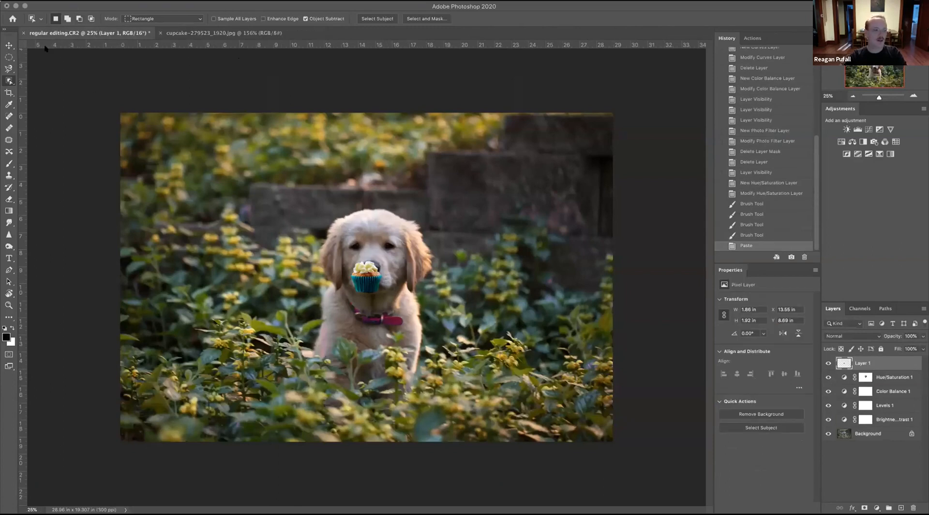
{"action": "left_click", "coordinate": [10, 46]}
{"action": "left_click_drag", "start_coordinate": [378, 285], "coordinate": [383, 207]}
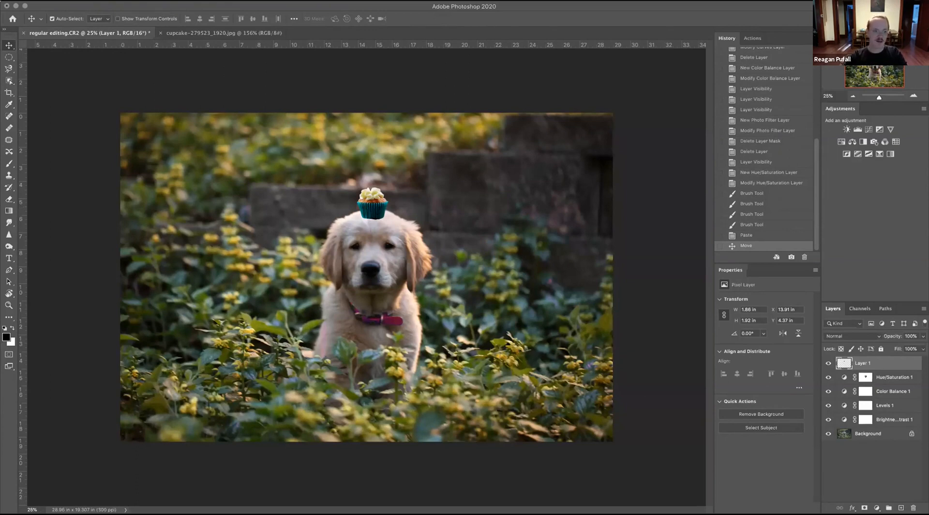
Scale the cupcake layer up to about 177% with Free Transform, keeping its base on the puppy's head.
{"action": "left_click", "coordinate": [90, 1]}
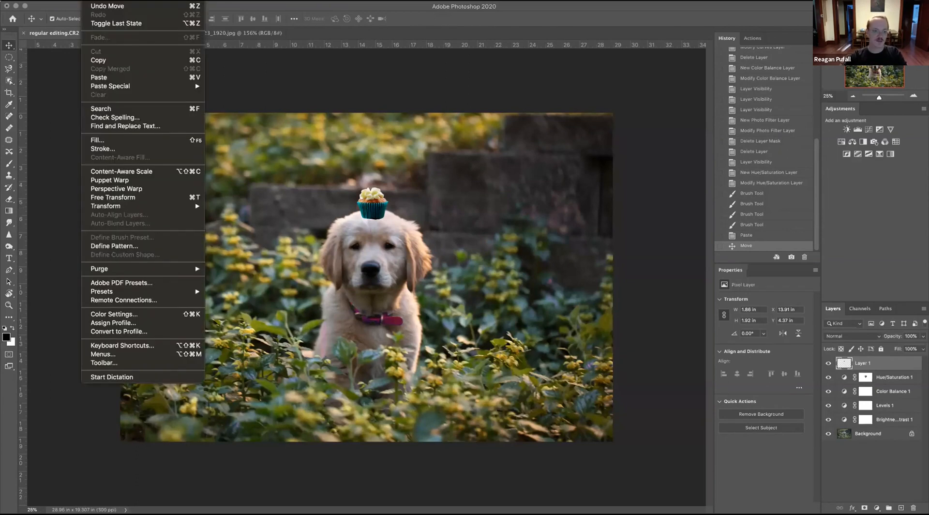
{"action": "left_click", "coordinate": [130, 197]}
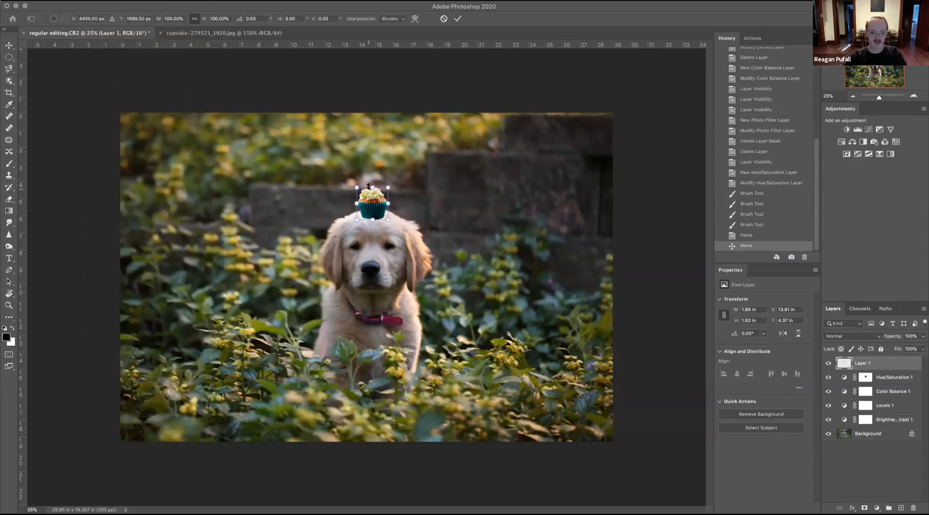
{"action": "left_click_drag", "start_coordinate": [371, 184], "coordinate": [372, 163]}
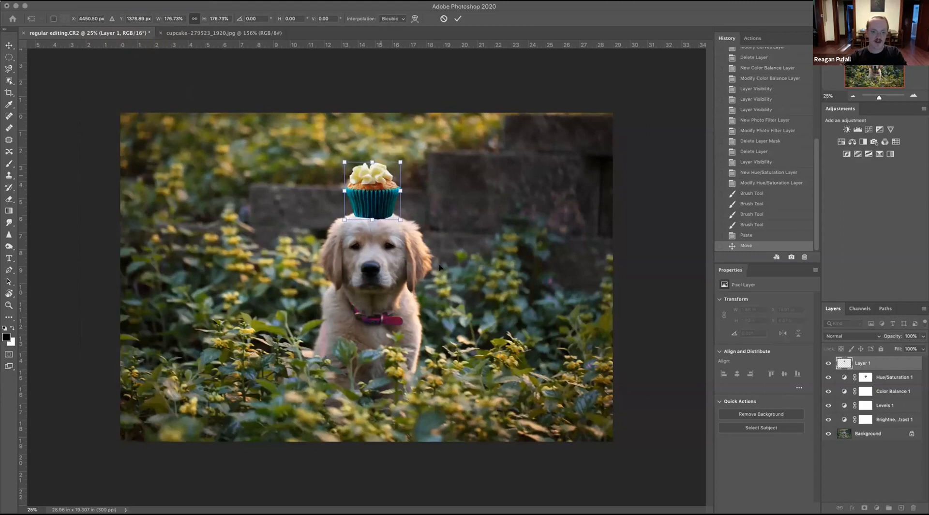
{"action": "key", "text": "Return"}
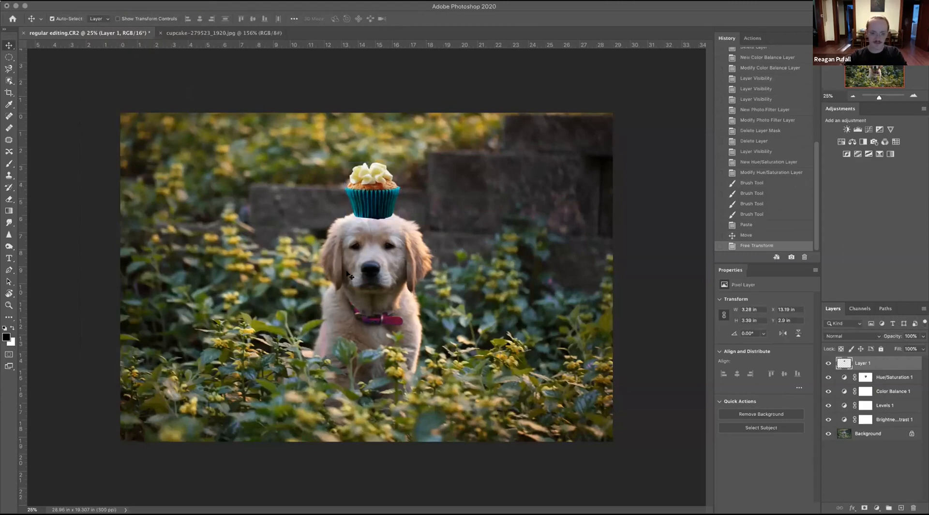
Add a text box about 25.23 by 5.09 in across the lower part of the photo reading "Happpy Birthday" and the recipient's name.
{"action": "left_click", "coordinate": [10, 258]}
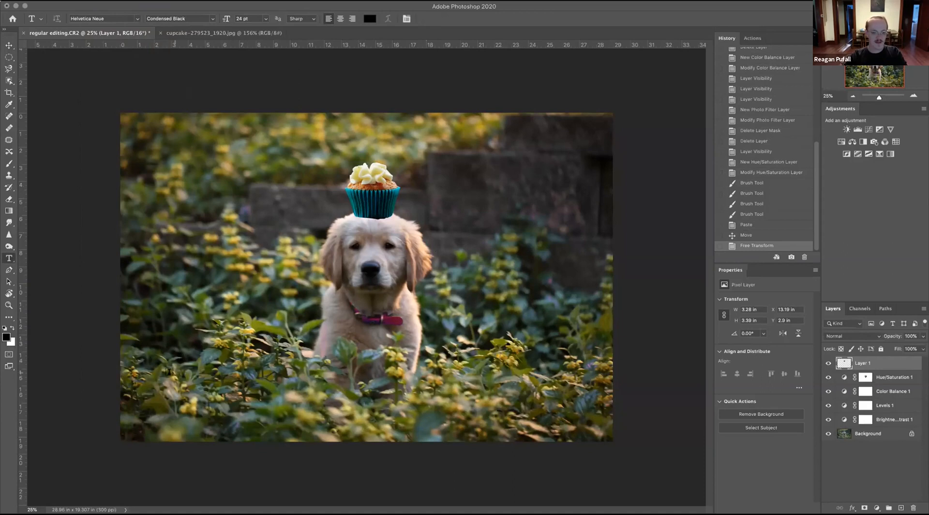
{"action": "left_click_drag", "start_coordinate": [161, 338], "coordinate": [587, 421]}
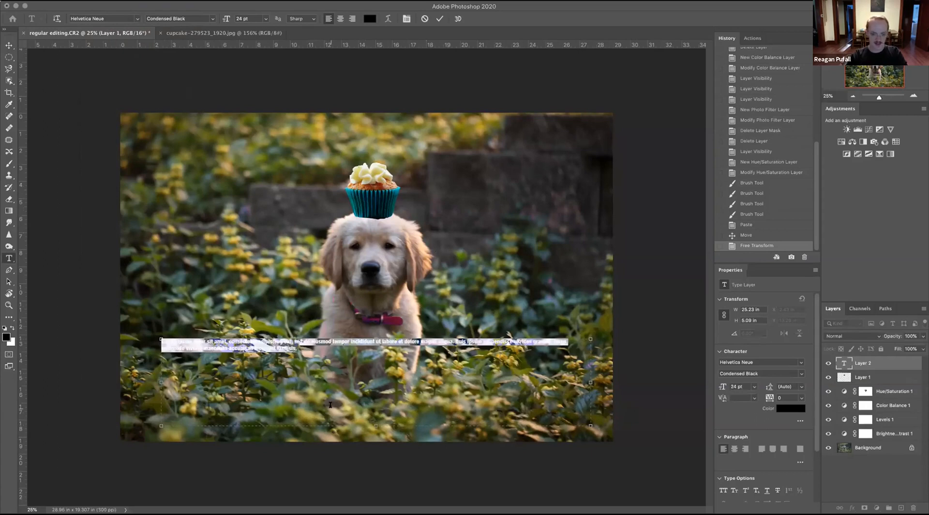
{"action": "key", "text": "BackSpace"}
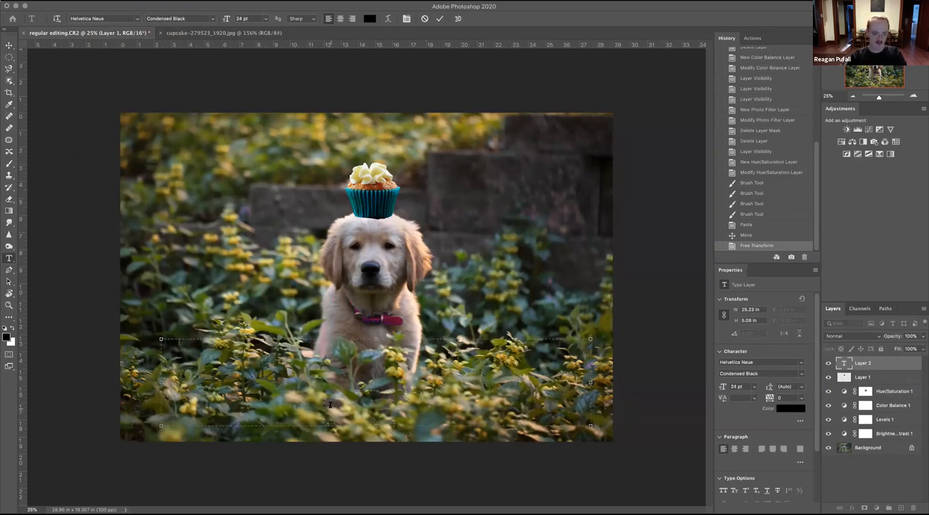
{"action": "type", "text": "Happy Birthday Mr. Leo"}
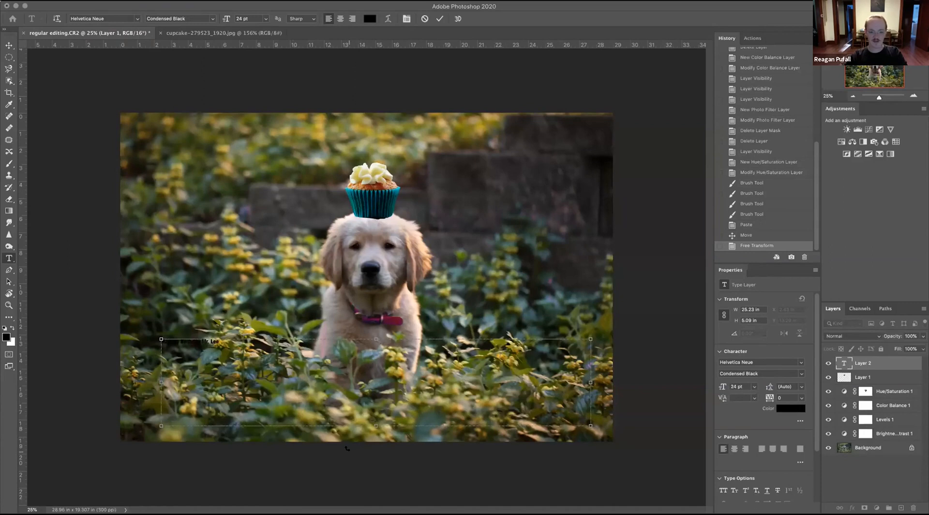
Set the whole birthday greeting's font size to 150 pt and centre-align it.
{"action": "key", "text": "super+a"}
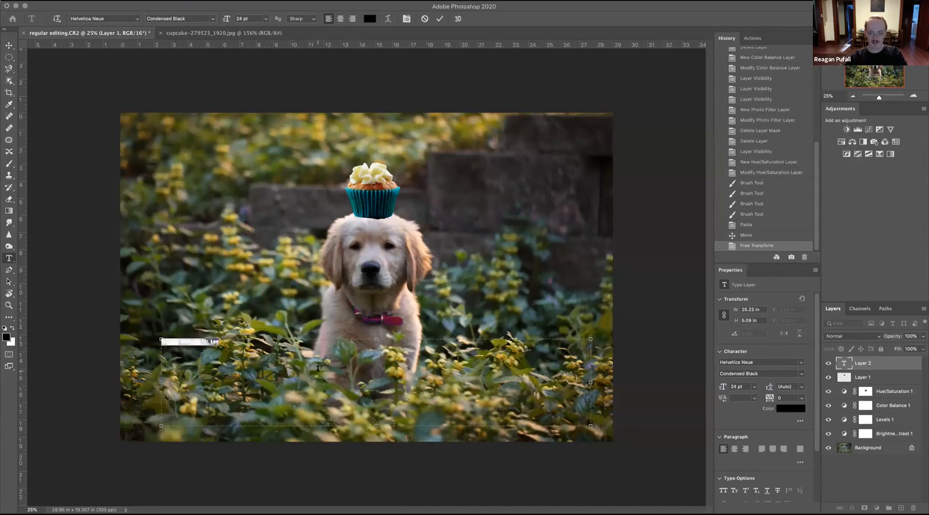
{"action": "left_click", "coordinate": [265, 18]}
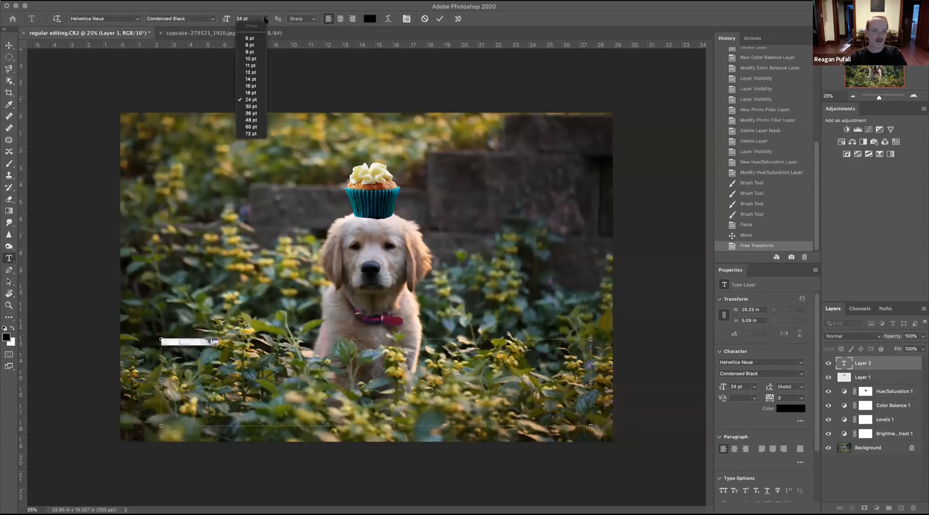
{"action": "left_click", "coordinate": [247, 133]}
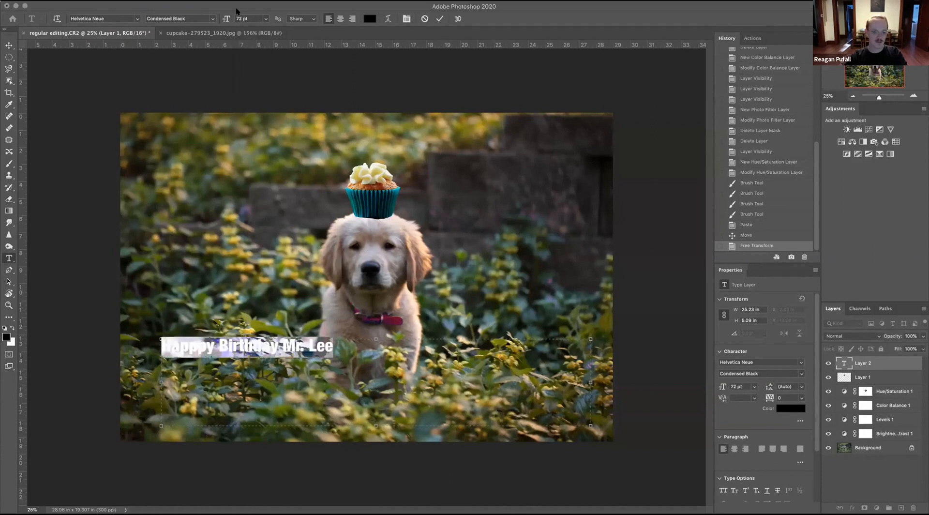
{"action": "left_click_drag", "start_coordinate": [238, 19], "coordinate": [245, 18]}
{"action": "type", "text": "200"}
{"action": "key", "text": "Return"}
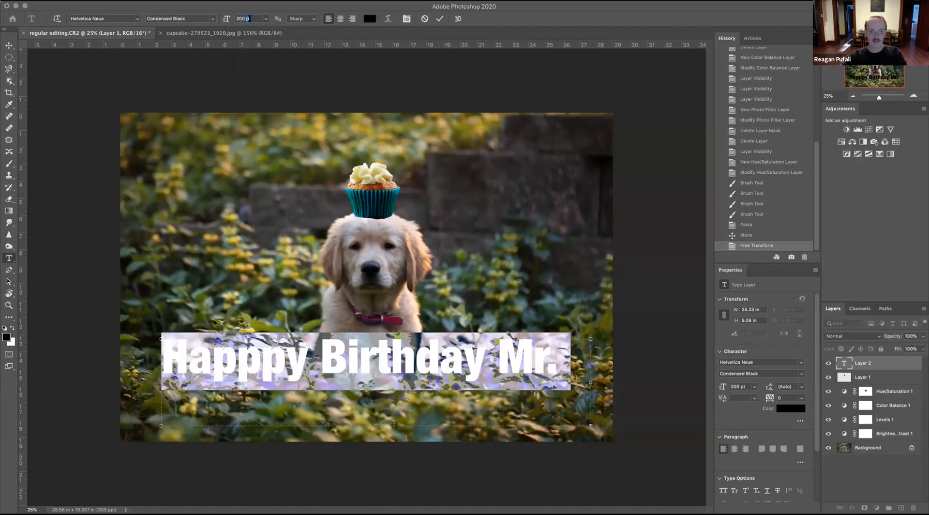
{"action": "type", "text": "1500"}
{"action": "key", "text": "Return"}
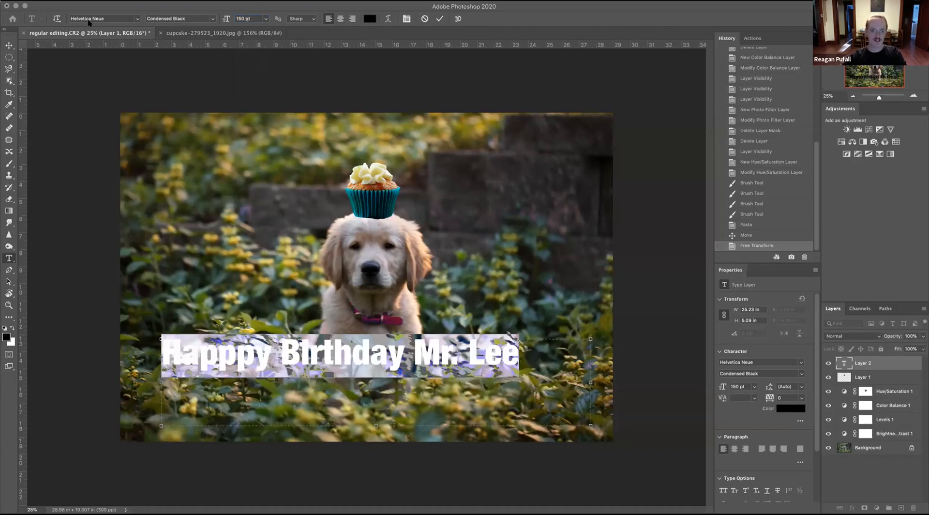
{"action": "left_click", "coordinate": [340, 19]}
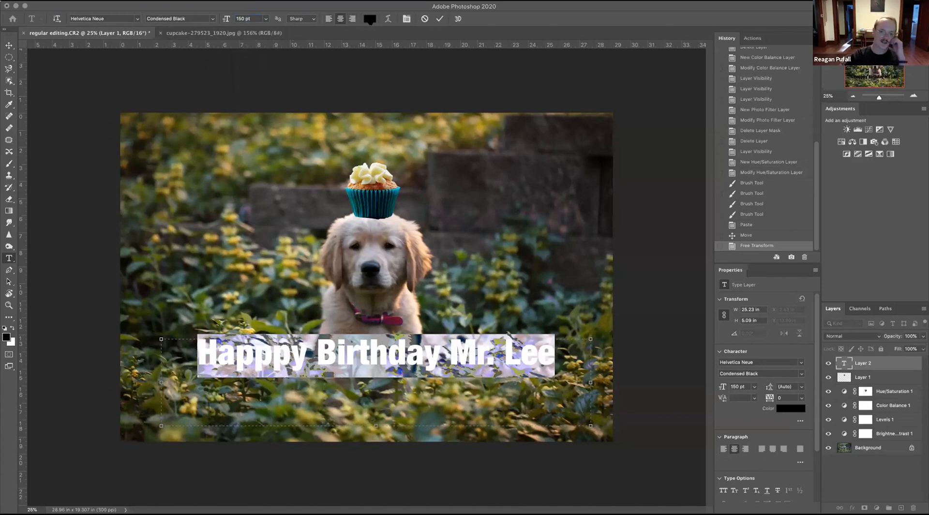
Open the greeting's text colour picker and try out its hue, saturation and brightness modes and sliders.
{"action": "left_click", "coordinate": [369, 19]}
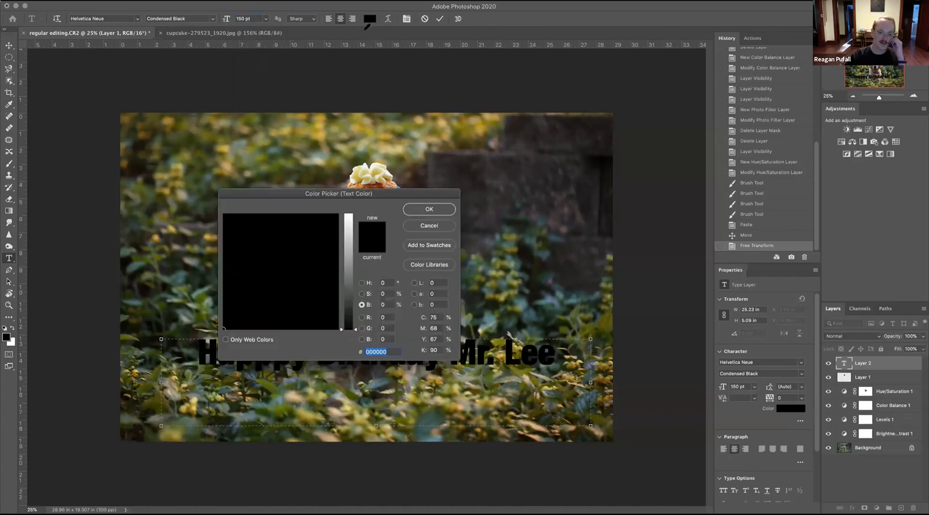
{"action": "left_click_drag", "start_coordinate": [326, 194], "coordinate": [350, 155]}
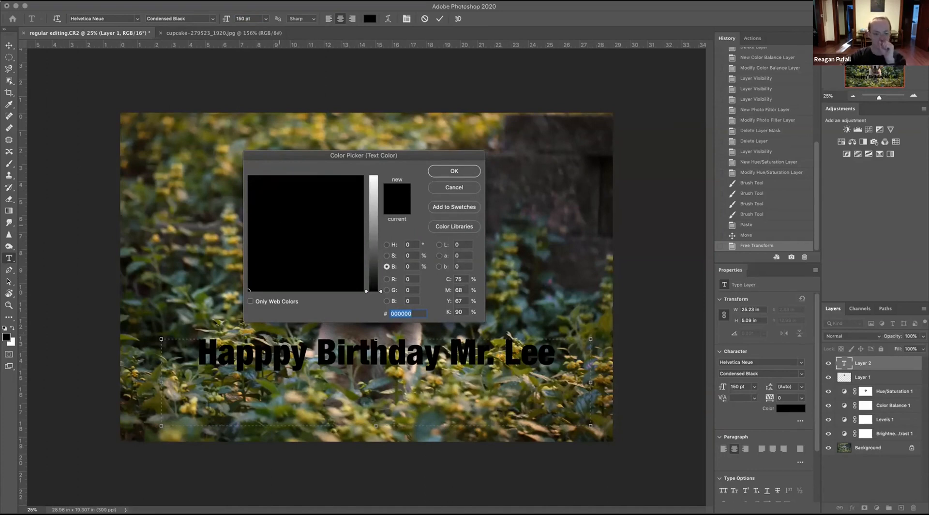
{"action": "left_click", "coordinate": [387, 245]}
{"action": "left_click", "coordinate": [386, 255]}
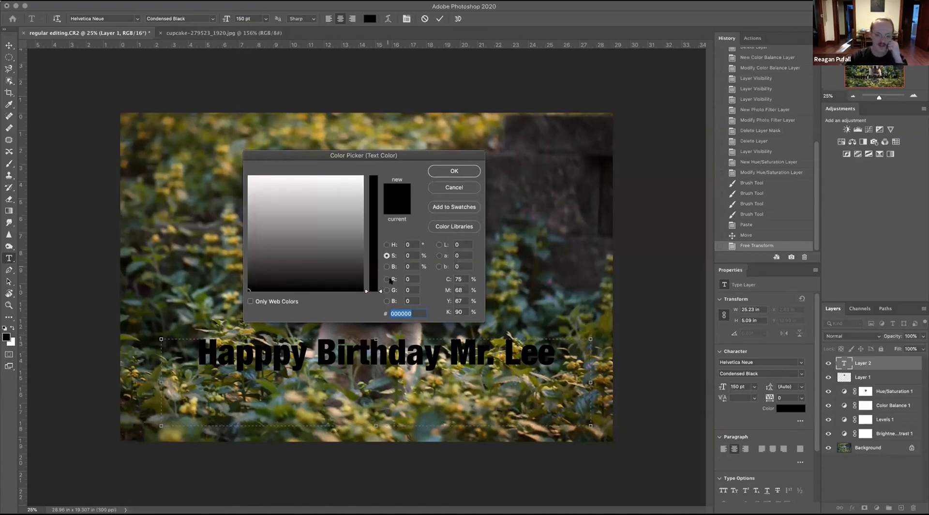
{"action": "left_click", "coordinate": [386, 266]}
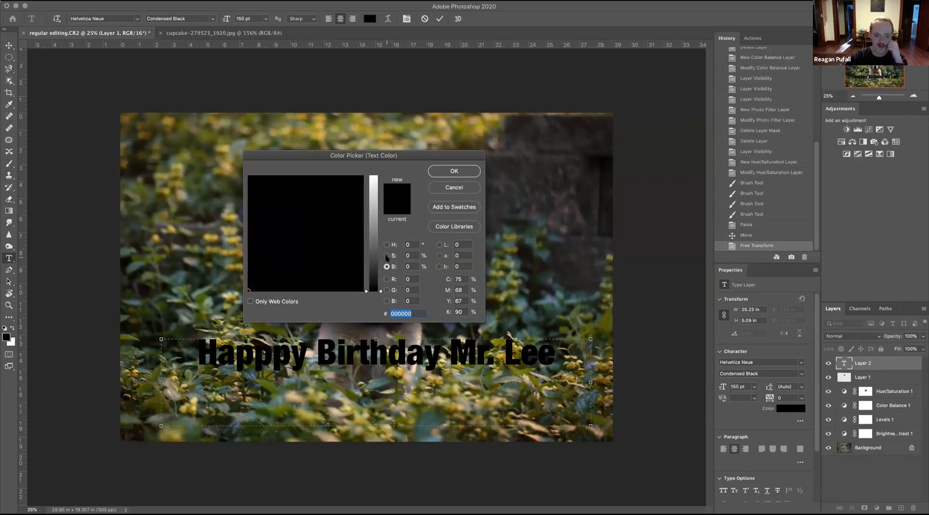
{"action": "left_click", "coordinate": [387, 255]}
{"action": "left_click", "coordinate": [386, 244]}
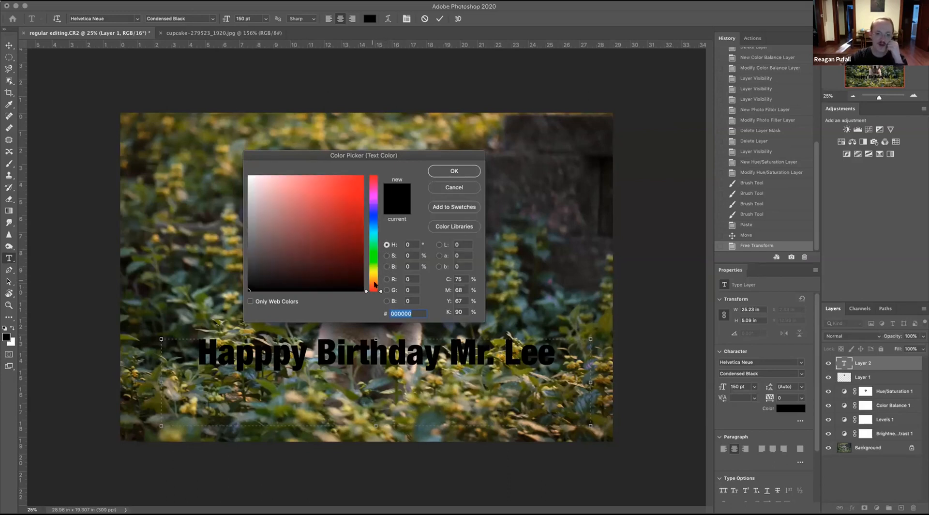
{"action": "left_click_drag", "start_coordinate": [380, 277], "coordinate": [381, 219]}
{"action": "left_click", "coordinate": [386, 266]}
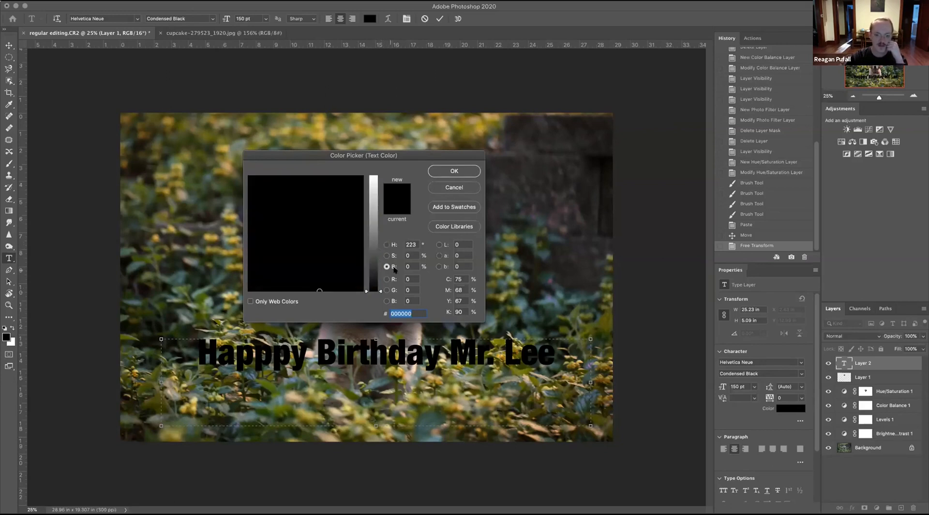
{"action": "left_click_drag", "start_coordinate": [380, 289], "coordinate": [380, 230]}
{"action": "left_click", "coordinate": [387, 244]}
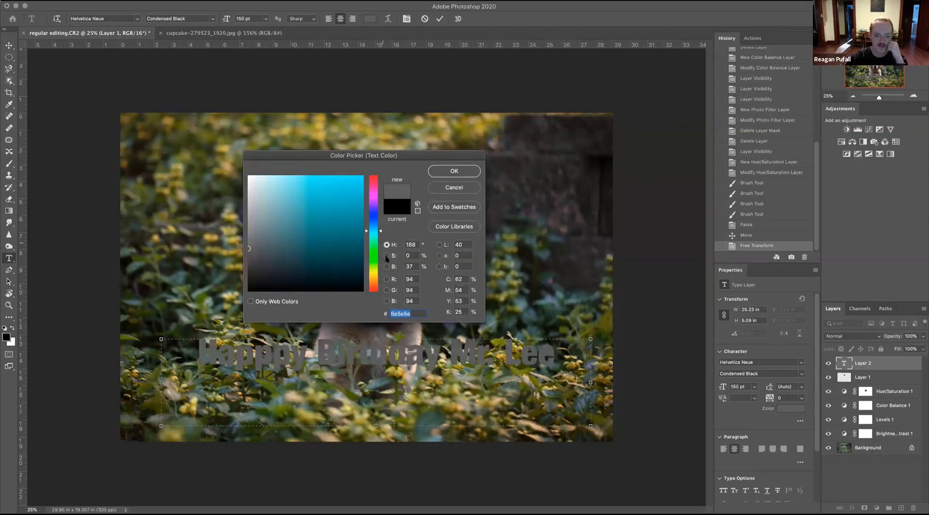
Set the birthday greeting's text colour to blue (#0095cc) at full saturation and commit the text.
{"action": "left_click", "coordinate": [386, 255]}
{"action": "left_click_drag", "start_coordinate": [382, 290], "coordinate": [377, 173]}
{"action": "mouse_move", "coordinate": [342, 217]}
{"action": "left_mouse_down"}
{"action": "mouse_move", "coordinate": [319, 196]}
{"action": "mouse_move", "coordinate": [295, 195]}
{"action": "mouse_move", "coordinate": [324, 283]}
{"action": "mouse_move", "coordinate": [321, 191]}
{"action": "mouse_move", "coordinate": [310, 198]}
{"action": "left_mouse_up"}
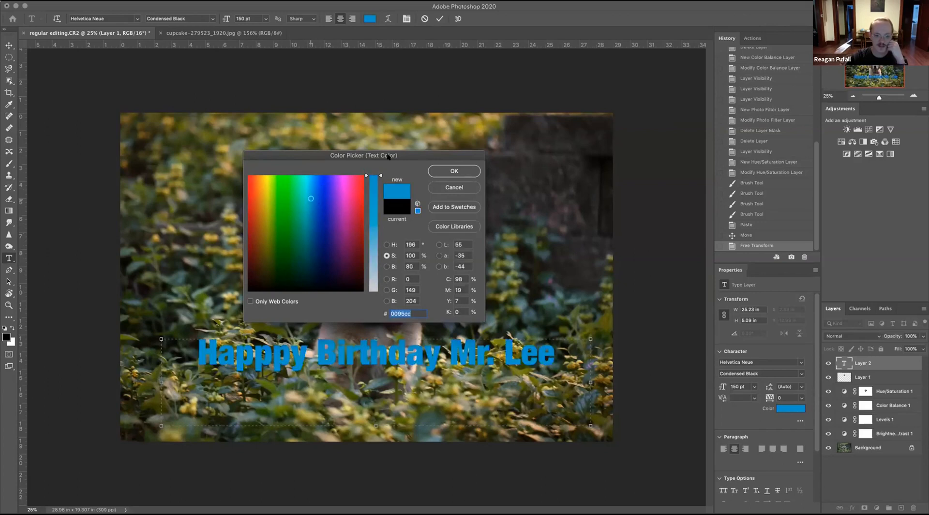
{"action": "left_click", "coordinate": [452, 172]}
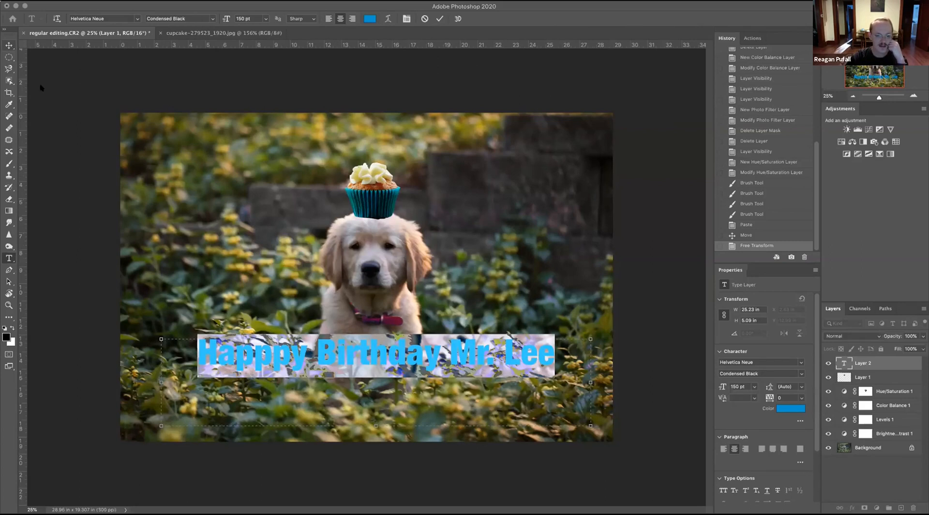
{"action": "left_click", "coordinate": [156, 188]}
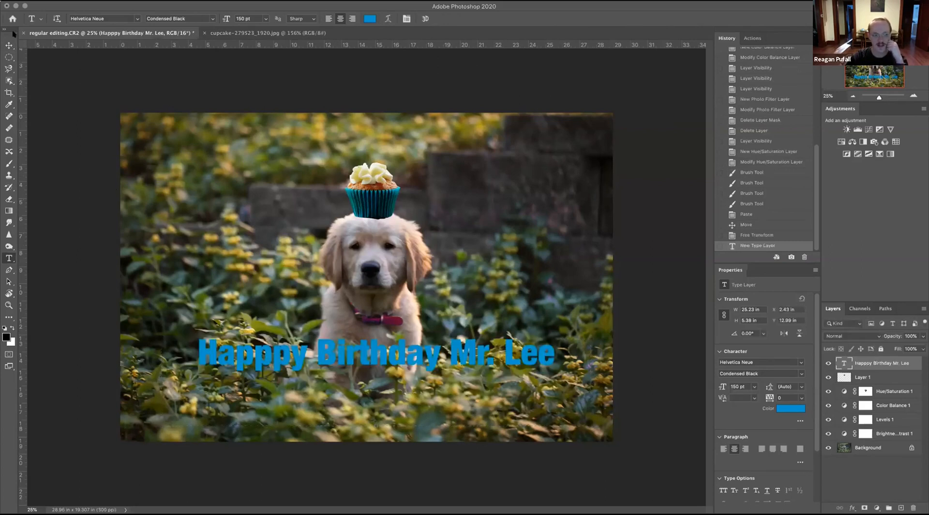
Move the birthday greeting straight down by about 1.9 in, below the puppy's chest, and deselect its layer.
{"action": "left_click", "coordinate": [10, 45]}
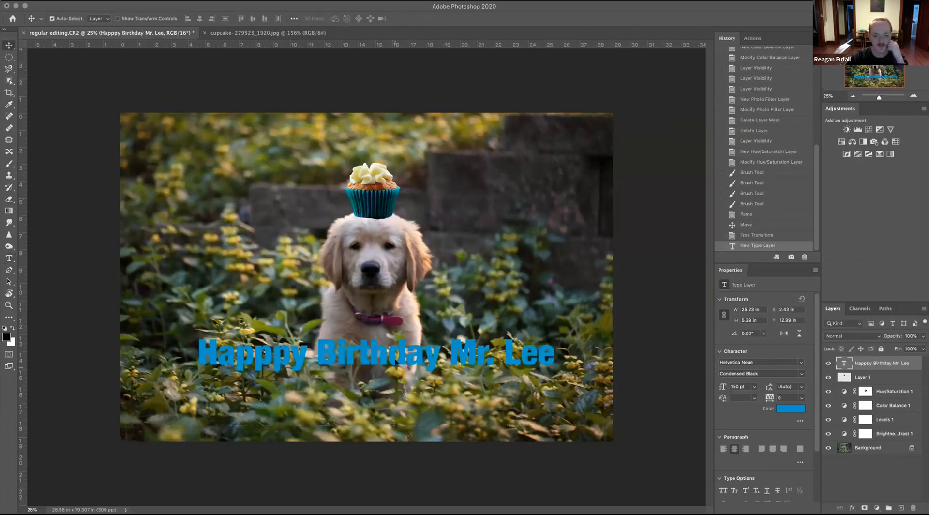
{"action": "left_click_drag", "start_coordinate": [394, 389], "coordinate": [396, 422]}
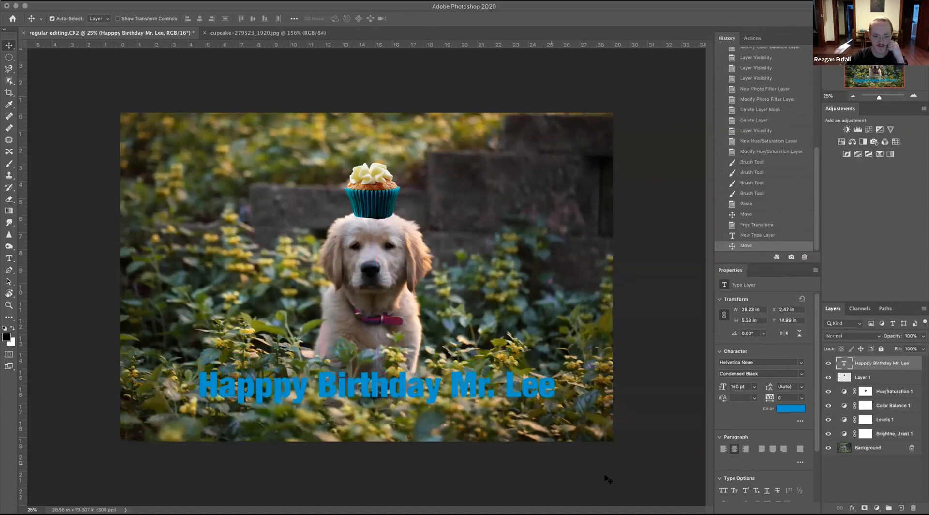
{"action": "left_click", "coordinate": [823, 472]}
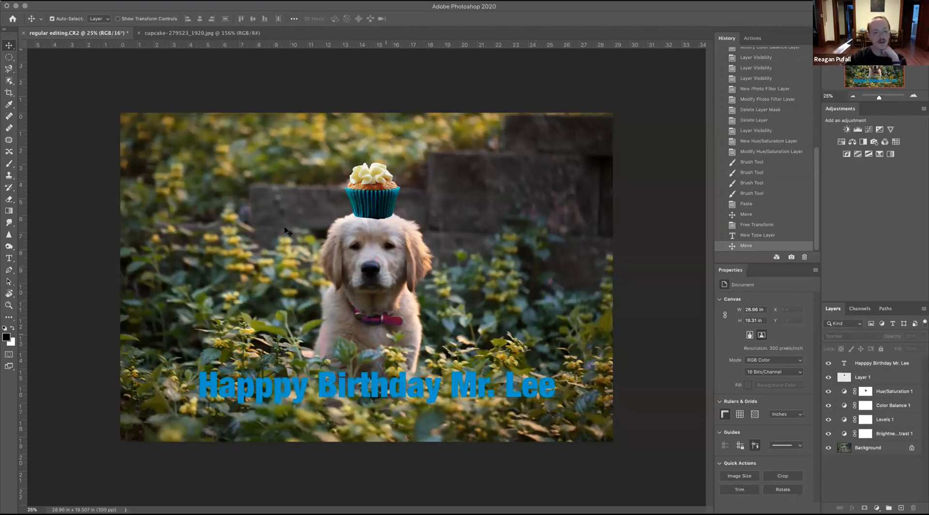
Open landscape-crabs.CR2 from the Files folder through Camera Raw with its settings left as shot.
{"action": "left_click", "coordinate": [72, 2]}
{"action": "left_click", "coordinate": [82, 15]}
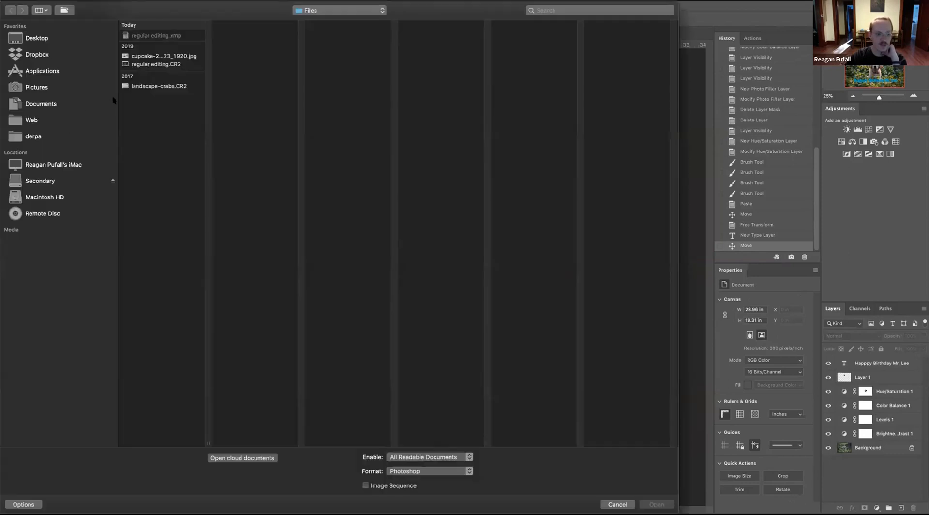
{"action": "left_click", "coordinate": [163, 88]}
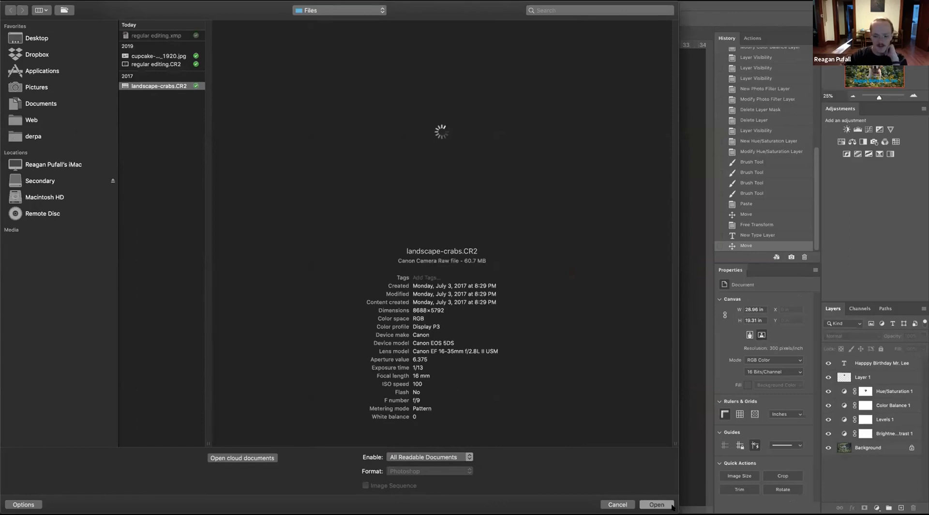
{"action": "left_click", "coordinate": [664, 504]}
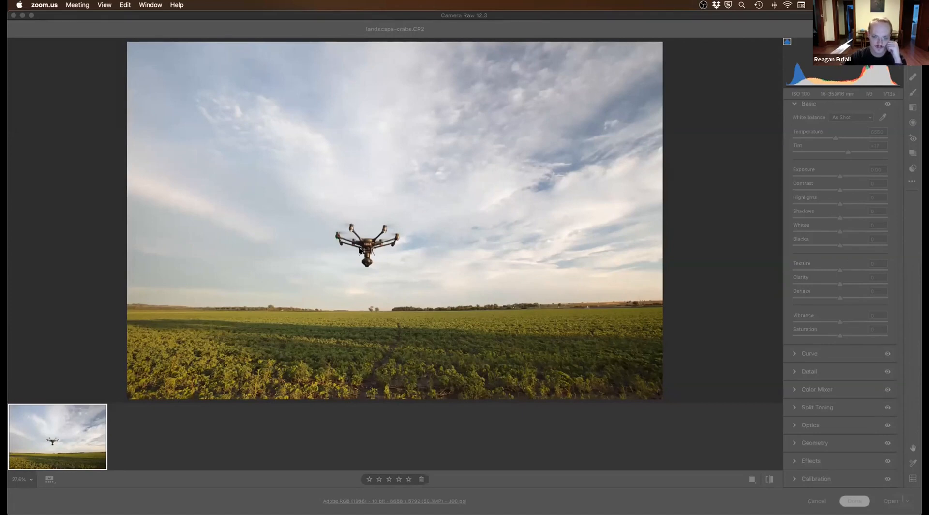
{"action": "left_click", "coordinate": [340, 258]}
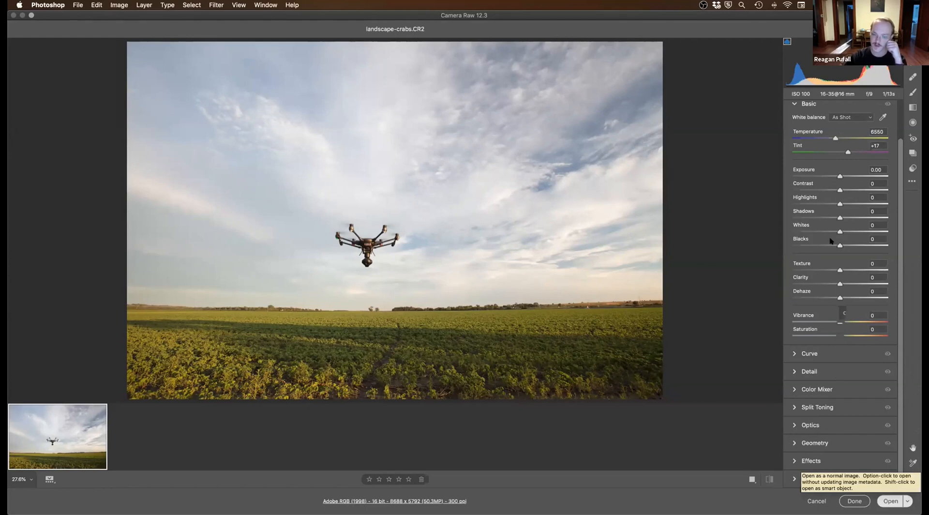
{"action": "key", "text": "Return"}
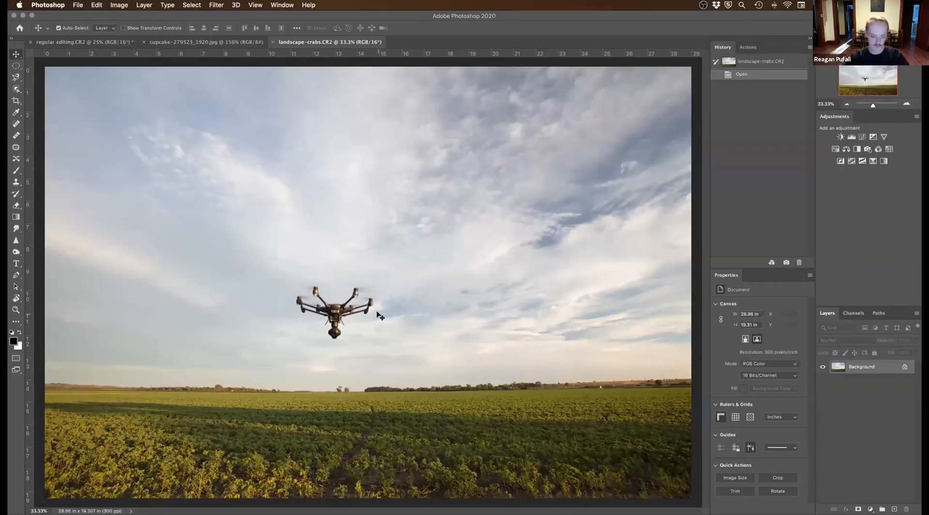
Try small Spot Healing Brush strokes on the drone's arm and body, and revert the photo to its opened state.
{"action": "scroll", "coordinate": [380, 315], "scroll_direction": "up", "scroll_amount": 10}
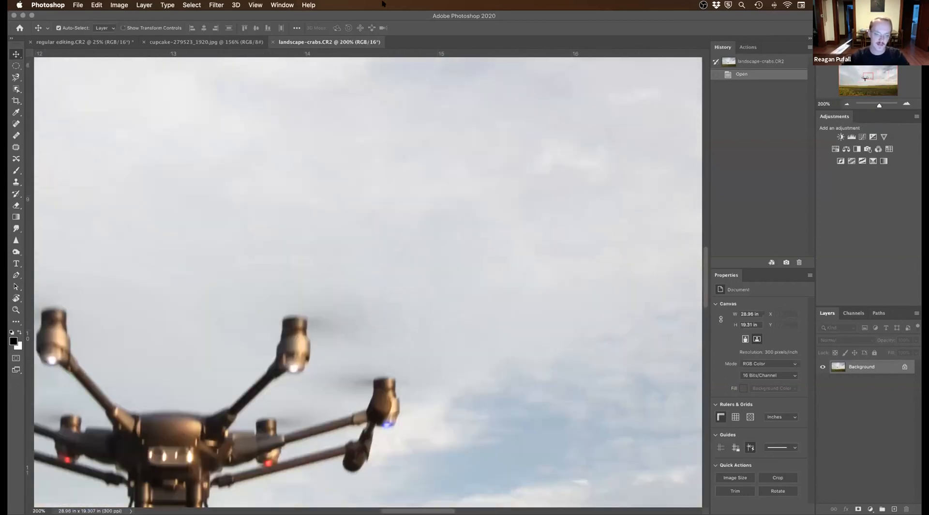
{"action": "left_click_drag", "start_coordinate": [324, 270], "coordinate": [469, 136]}
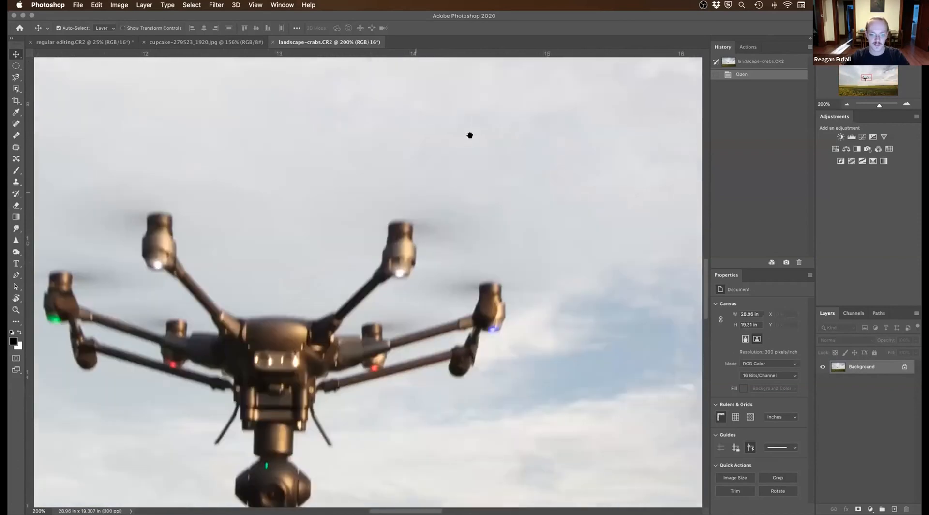
{"action": "left_click_drag", "start_coordinate": [470, 400], "coordinate": [563, 415]}
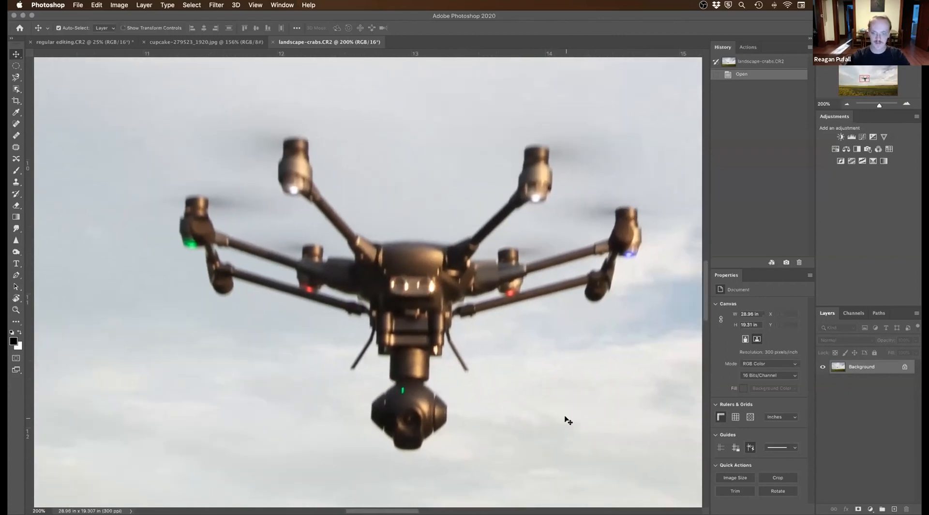
{"action": "key", "text": "super+minus"}
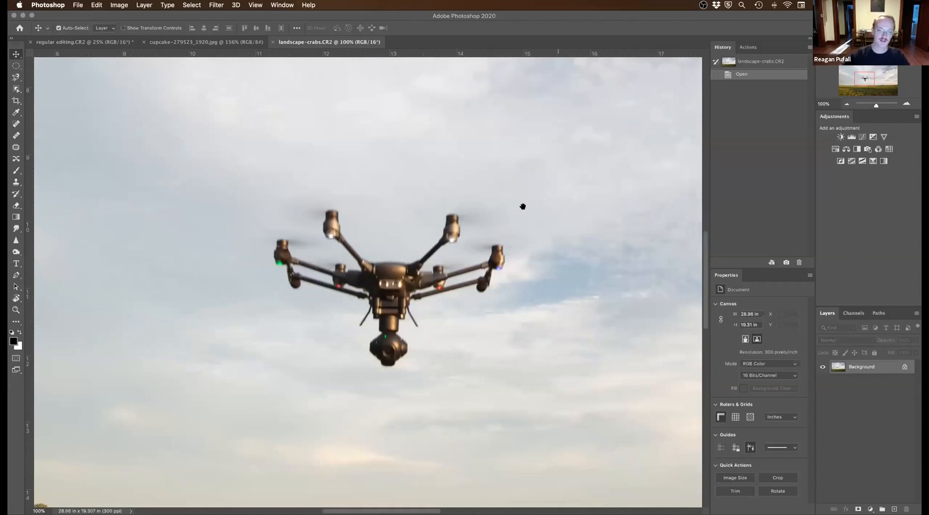
{"action": "left_click_drag", "start_coordinate": [478, 255], "coordinate": [426, 253]}
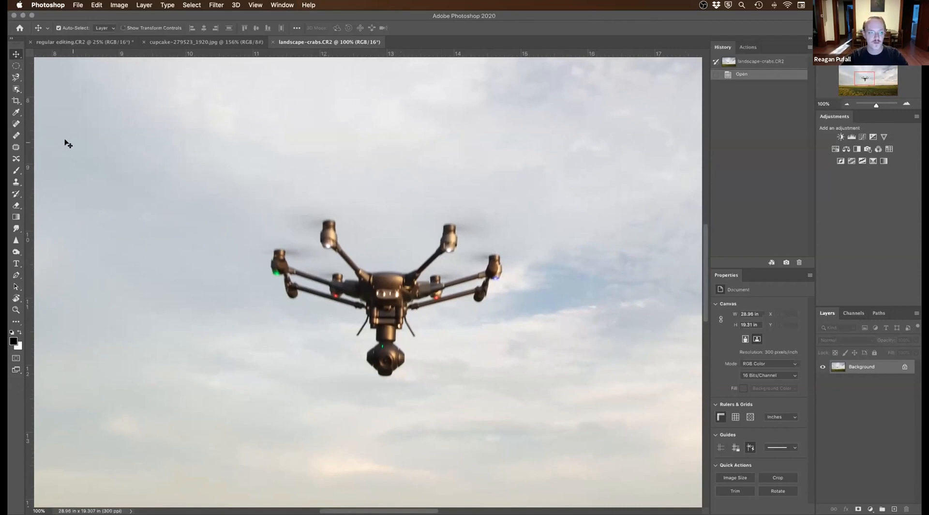
{"action": "left_click", "coordinate": [16, 125]}
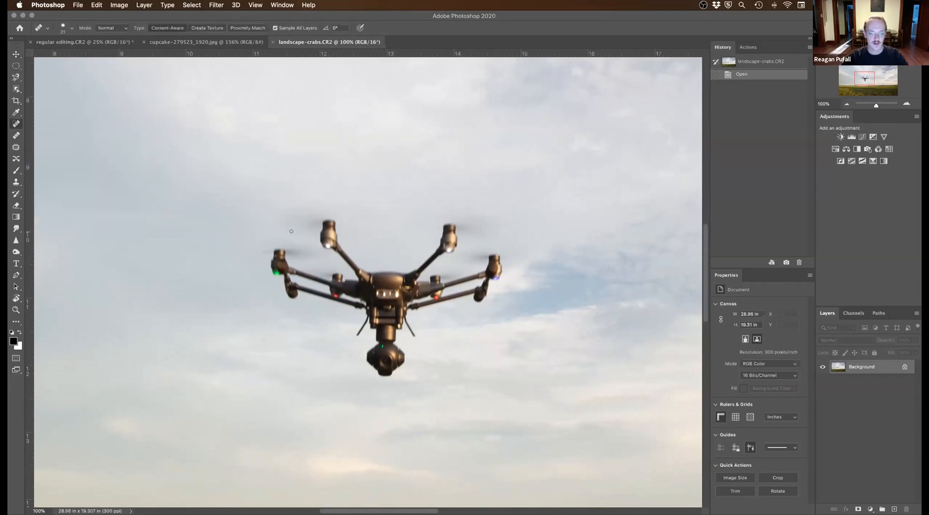
{"action": "left_click_drag", "start_coordinate": [295, 246], "coordinate": [371, 273]}
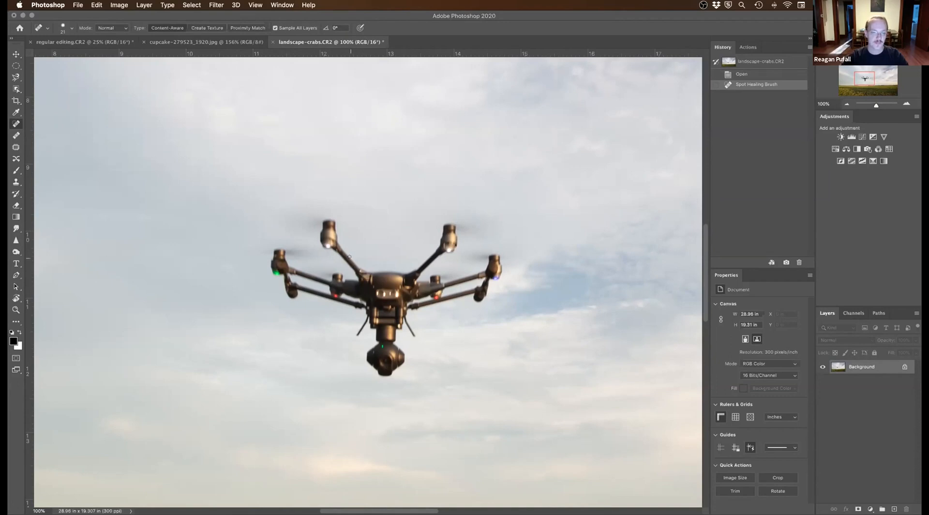
{"action": "mouse_move", "coordinate": [367, 251]}
{"action": "left_mouse_down"}
{"action": "mouse_move", "coordinate": [351, 293]}
{"action": "mouse_move", "coordinate": [371, 285]}
{"action": "mouse_move", "coordinate": [393, 295]}
{"action": "left_mouse_up"}
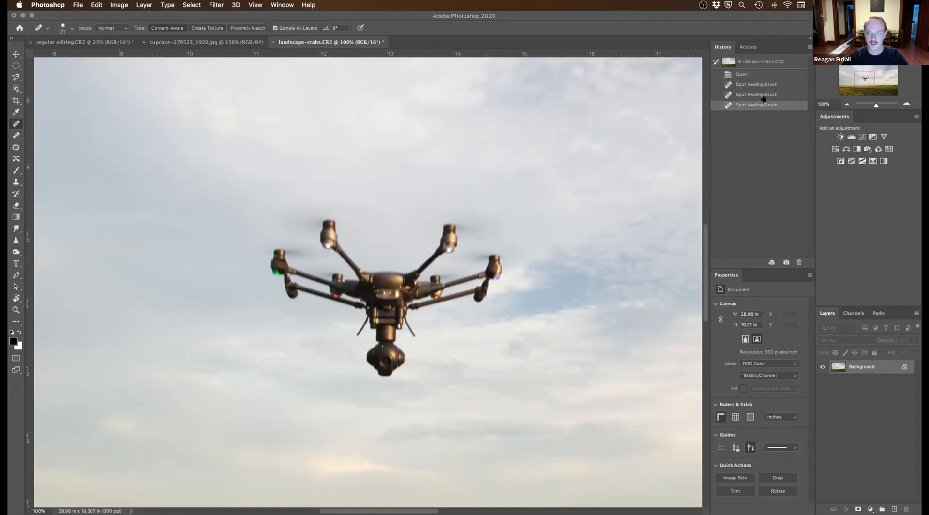
{"action": "left_click", "coordinate": [745, 75]}
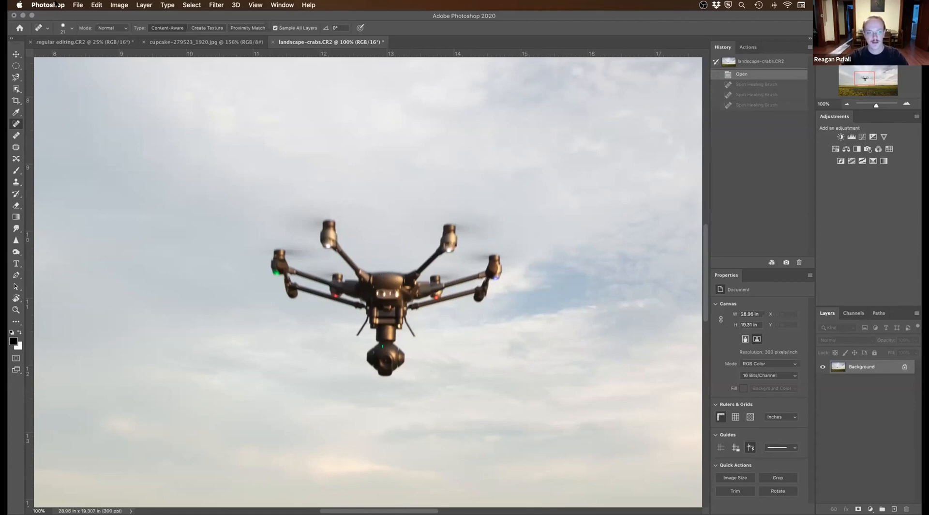
Set the Spot Healing Brush size to 200 px.
{"action": "left_click", "coordinate": [69, 28]}
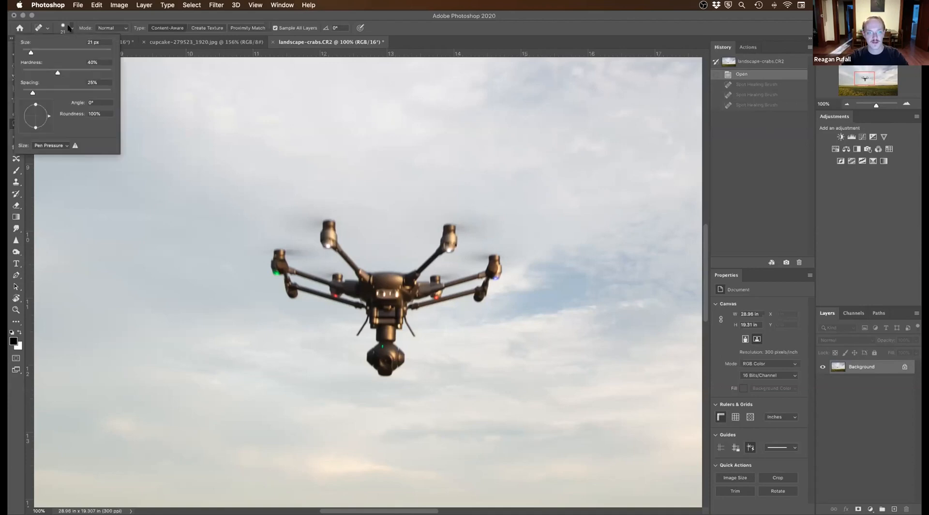
{"action": "left_click_drag", "start_coordinate": [31, 52], "coordinate": [88, 52]}
{"action": "key", "text": "Escape"}
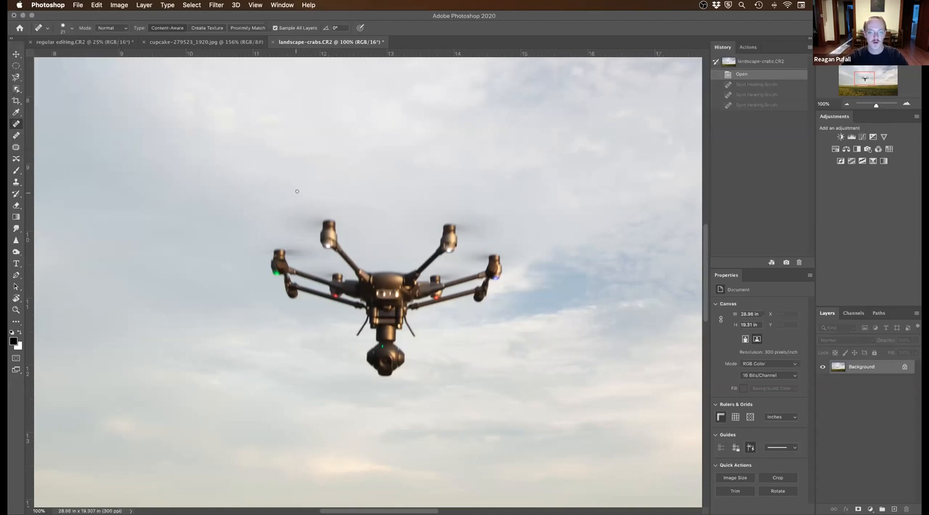
{"action": "right_click", "coordinate": [348, 203]}
{"action": "left_click", "coordinate": [419, 221]}
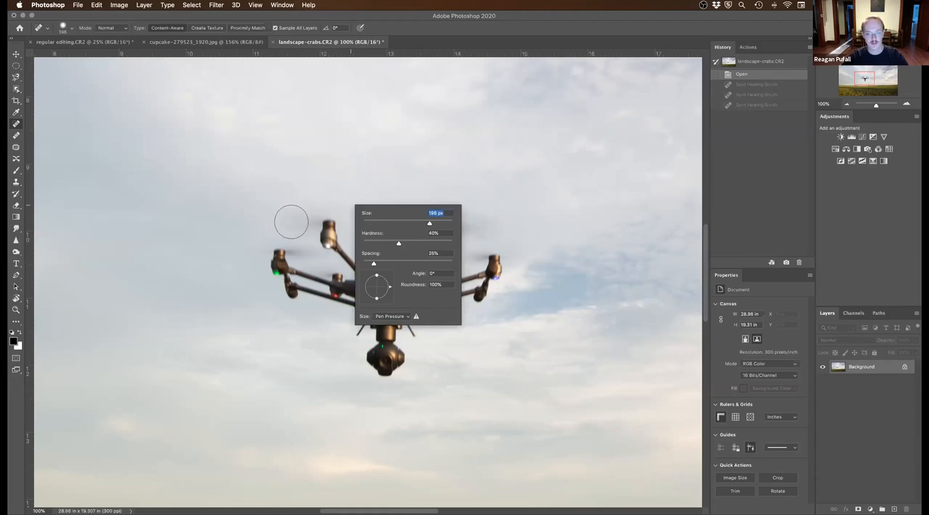
{"action": "type", "text": "200"}
{"action": "key", "text": "Return"}
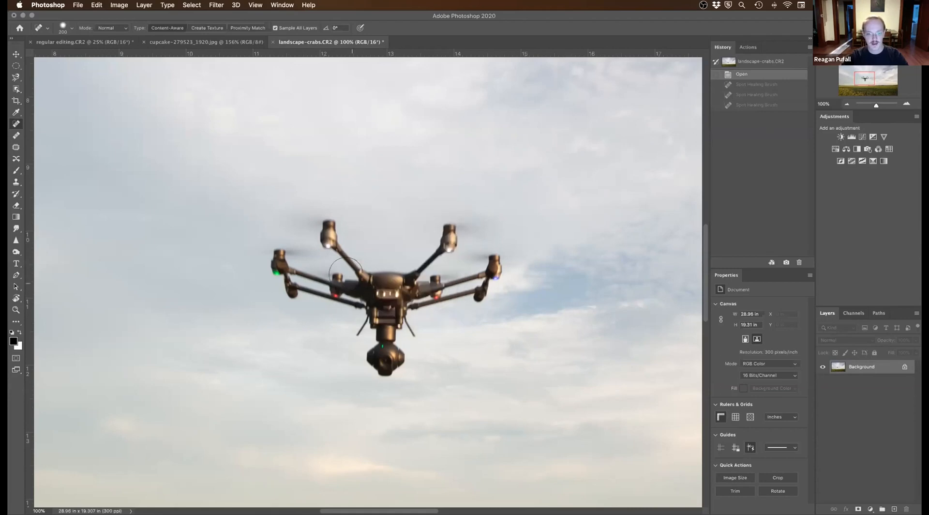
Remove the whole drone from the sky with the Spot Healing Brush, including the dark smudges left where its camera was.
{"action": "left_click", "coordinate": [329, 232]}
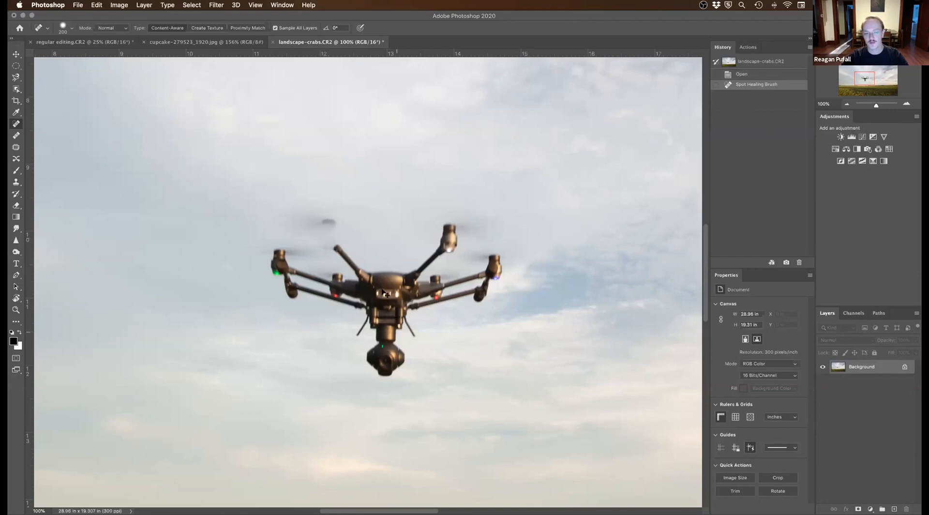
{"action": "key", "text": "super+z"}
{"action": "mouse_move", "coordinate": [336, 220]}
{"action": "left_mouse_down"}
{"action": "mouse_move", "coordinate": [305, 206]}
{"action": "mouse_move", "coordinate": [285, 217]}
{"action": "mouse_move", "coordinate": [269, 235]}
{"action": "mouse_move", "coordinate": [276, 259]}
{"action": "mouse_move", "coordinate": [297, 288]}
{"action": "mouse_move", "coordinate": [411, 316]}
{"action": "mouse_move", "coordinate": [383, 337]}
{"action": "mouse_move", "coordinate": [381, 356]}
{"action": "mouse_move", "coordinate": [363, 324]}
{"action": "mouse_move", "coordinate": [411, 318]}
{"action": "mouse_move", "coordinate": [418, 300]}
{"action": "mouse_move", "coordinate": [482, 278]}
{"action": "mouse_move", "coordinate": [500, 250]}
{"action": "mouse_move", "coordinate": [373, 275]}
{"action": "mouse_move", "coordinate": [318, 231]}
{"action": "mouse_move", "coordinate": [285, 246]}
{"action": "mouse_move", "coordinate": [370, 266]}
{"action": "mouse_move", "coordinate": [326, 224]}
{"action": "mouse_move", "coordinate": [330, 215]}
{"action": "mouse_move", "coordinate": [371, 252]}
{"action": "mouse_move", "coordinate": [450, 227]}
{"action": "mouse_move", "coordinate": [472, 235]}
{"action": "mouse_move", "coordinate": [433, 260]}
{"action": "mouse_move", "coordinate": [492, 238]}
{"action": "mouse_move", "coordinate": [456, 227]}
{"action": "mouse_move", "coordinate": [422, 232]}
{"action": "mouse_move", "coordinate": [505, 255]}
{"action": "left_mouse_up"}
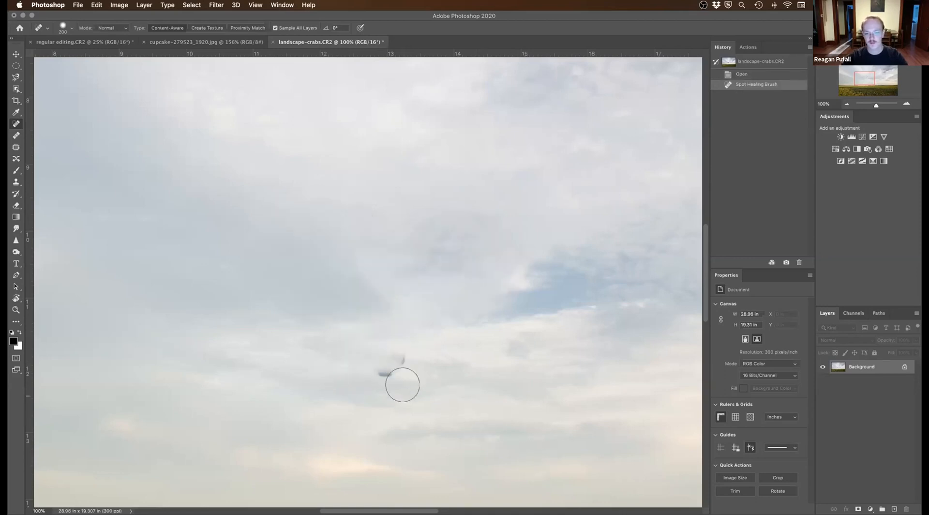
{"action": "mouse_move", "coordinate": [375, 369]}
{"action": "left_mouse_down"}
{"action": "mouse_move", "coordinate": [393, 357]}
{"action": "mouse_move", "coordinate": [395, 366]}
{"action": "left_mouse_up"}
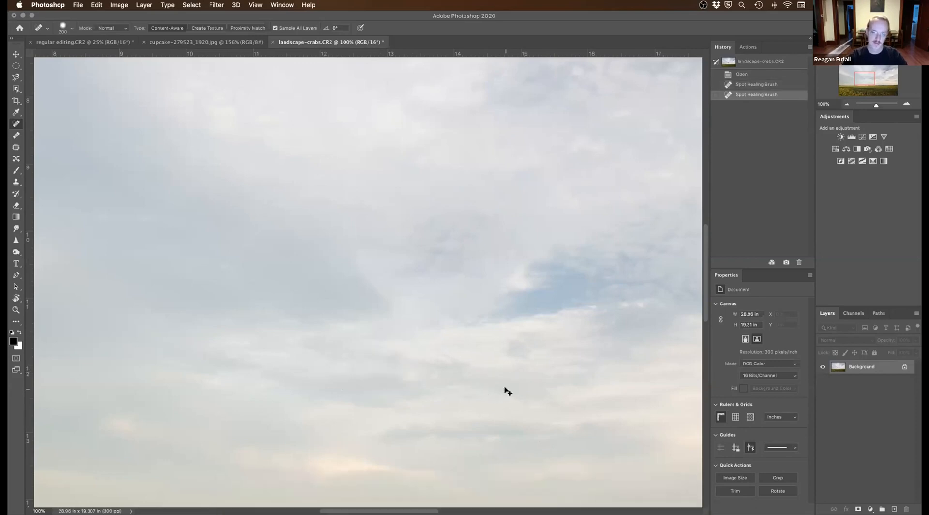
{"action": "key", "text": "super+0"}
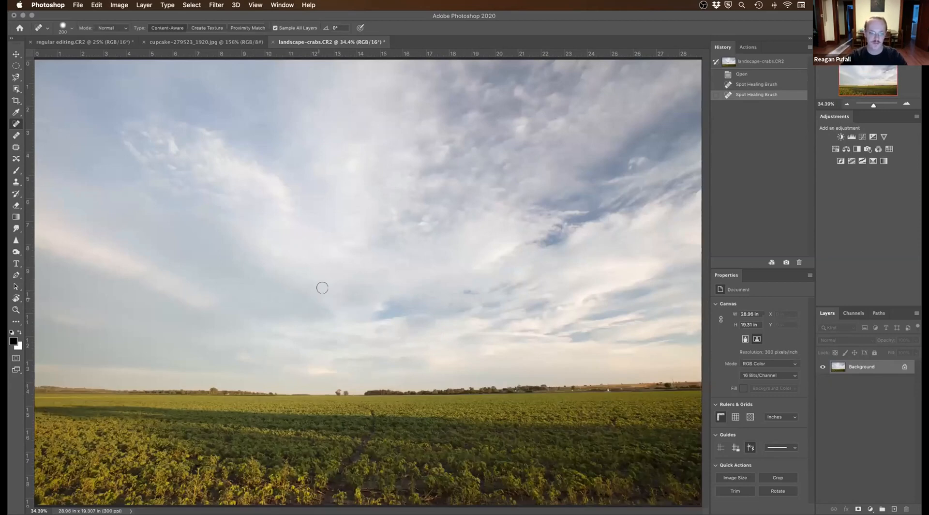
Revert the photo to its opened state and try the Healing Brush on the drone without defining a source point.
{"action": "left_click", "coordinate": [745, 76]}
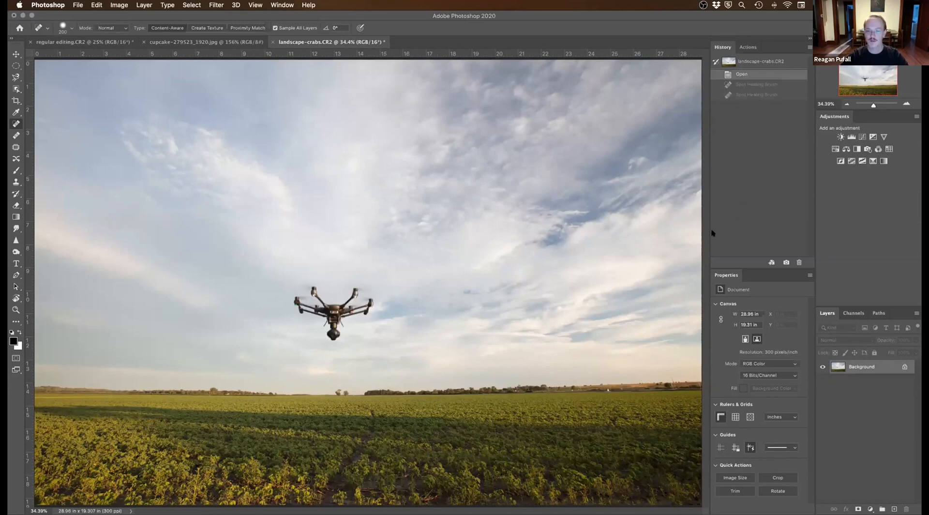
{"action": "left_click", "coordinate": [16, 136]}
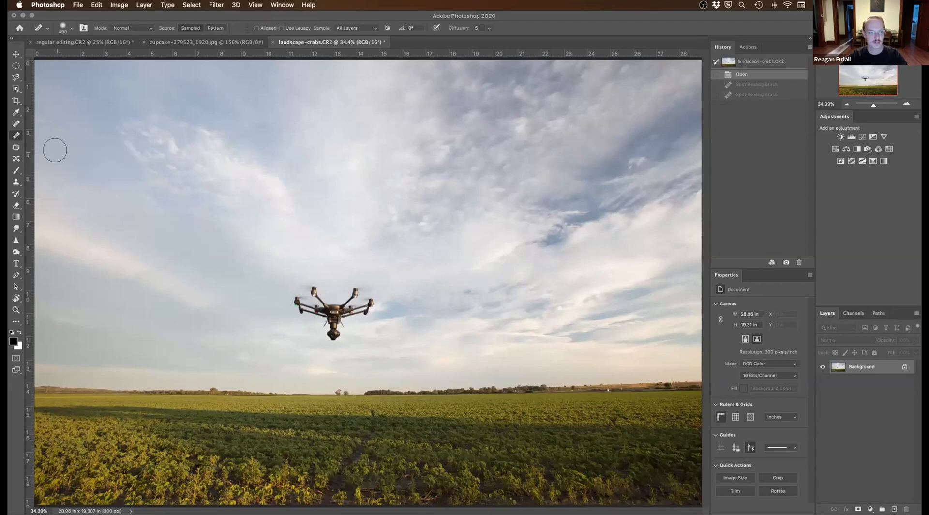
{"action": "left_click", "coordinate": [316, 301]}
{"action": "left_click_drag", "start_coordinate": [473, 131], "coordinate": [423, 177]}
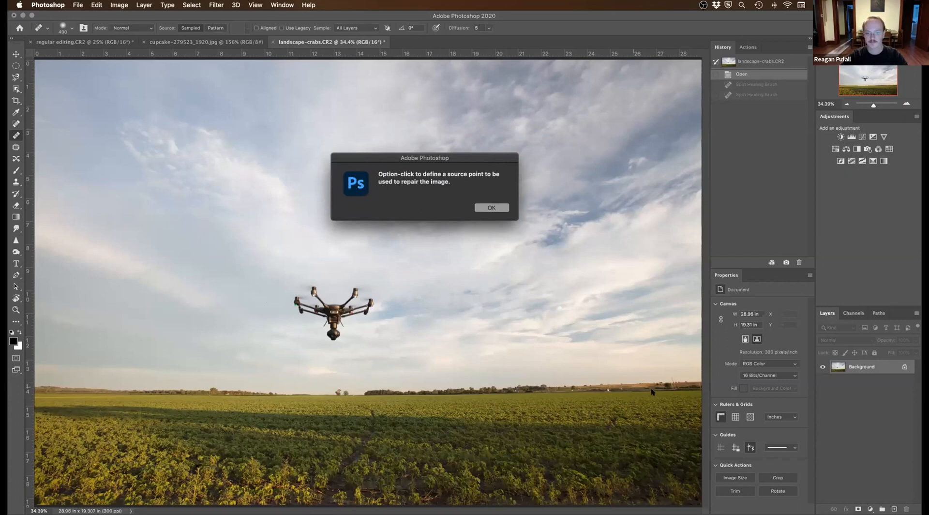
{"action": "left_click", "coordinate": [487, 207]}
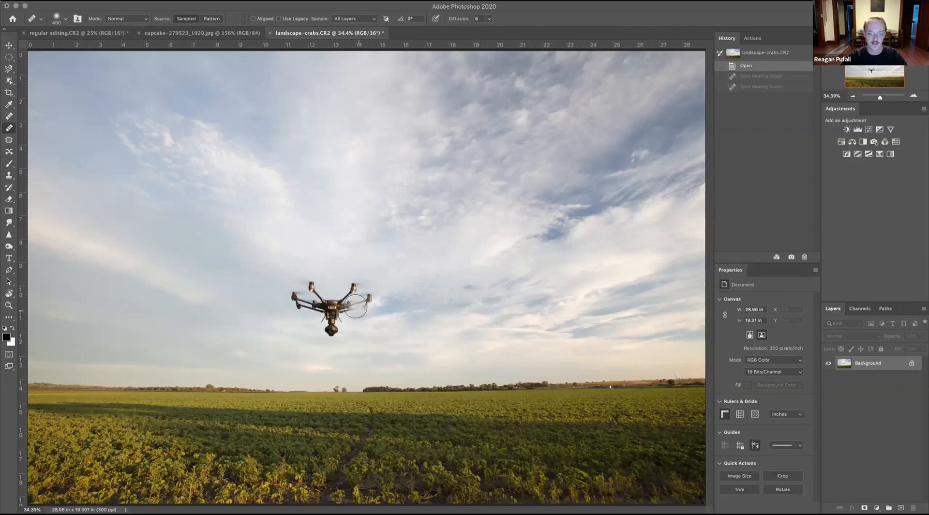
Try painting over the whole drone with the Healing Brush using sampled sky, and undo the stroke.
{"action": "mouse_move", "coordinate": [356, 307]}
{"action": "left_mouse_down"}
{"action": "mouse_move", "coordinate": [353, 282]}
{"action": "mouse_move", "coordinate": [365, 285]}
{"action": "mouse_move", "coordinate": [335, 300]}
{"action": "mouse_move", "coordinate": [332, 329]}
{"action": "mouse_move", "coordinate": [311, 289]}
{"action": "mouse_move", "coordinate": [292, 304]}
{"action": "mouse_move", "coordinate": [292, 292]}
{"action": "mouse_move", "coordinate": [321, 281]}
{"action": "mouse_move", "coordinate": [295, 297]}
{"action": "left_mouse_up"}
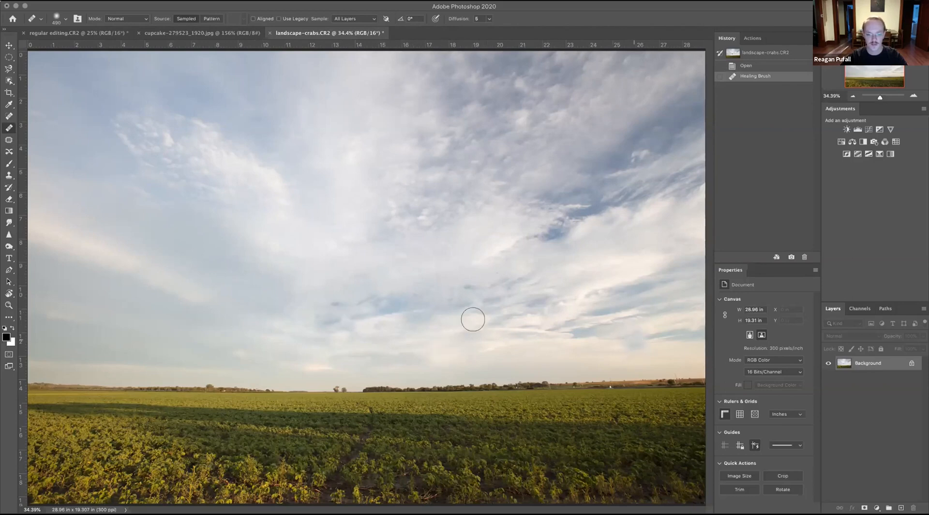
{"action": "key", "text": "super+s"}
{"action": "key", "text": "Escape"}
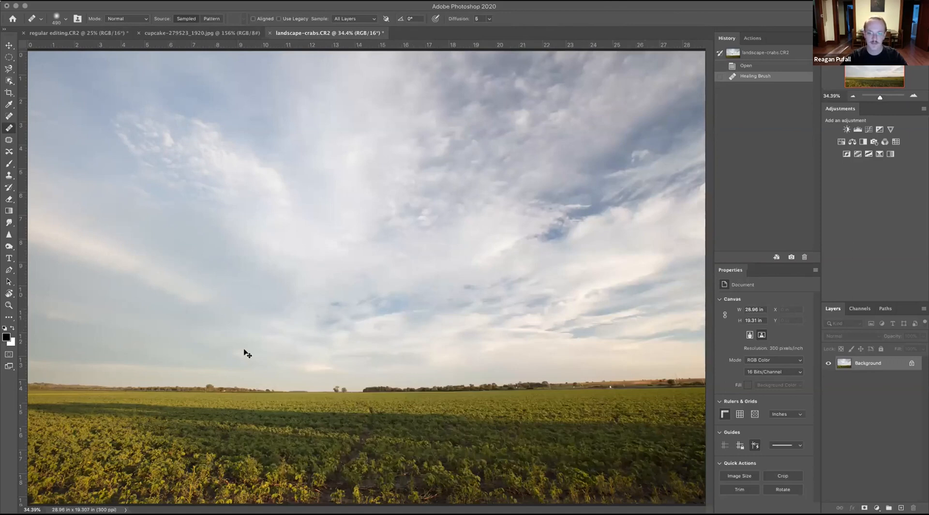
{"action": "key", "text": "super+z"}
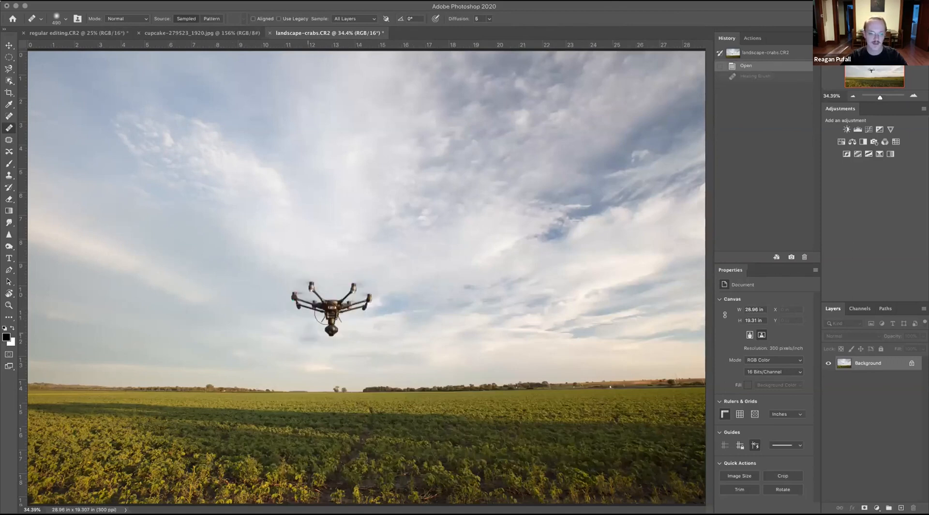
Outline the drone with the Patch tool and try patching it with the sky beside it, undoing back to the outlined selection.
{"action": "left_click", "coordinate": [11, 140]}
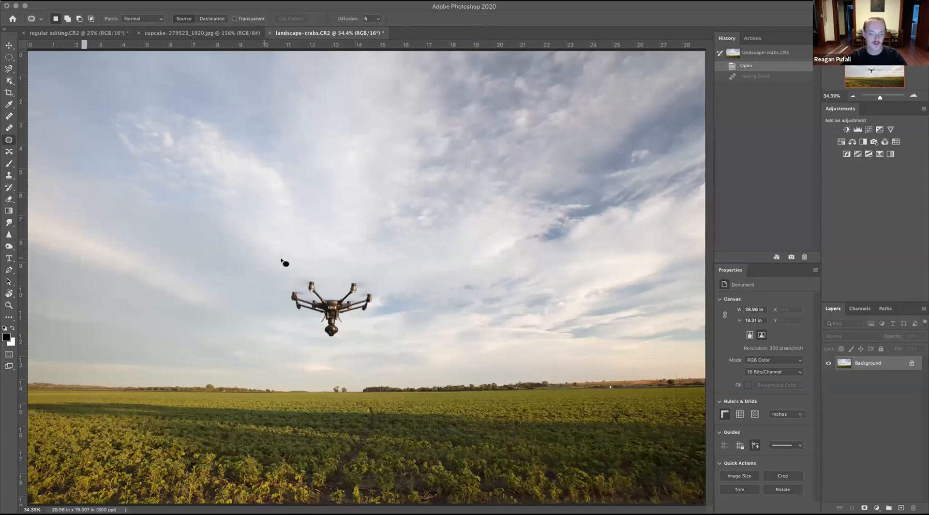
{"action": "mouse_move", "coordinate": [310, 266]}
{"action": "left_mouse_down"}
{"action": "mouse_move", "coordinate": [283, 273]}
{"action": "mouse_move", "coordinate": [272, 295]}
{"action": "mouse_move", "coordinate": [284, 315]}
{"action": "mouse_move", "coordinate": [307, 317]}
{"action": "mouse_move", "coordinate": [331, 344]}
{"action": "mouse_move", "coordinate": [380, 299]}
{"action": "mouse_move", "coordinate": [366, 273]}
{"action": "mouse_move", "coordinate": [332, 271]}
{"action": "left_mouse_up"}
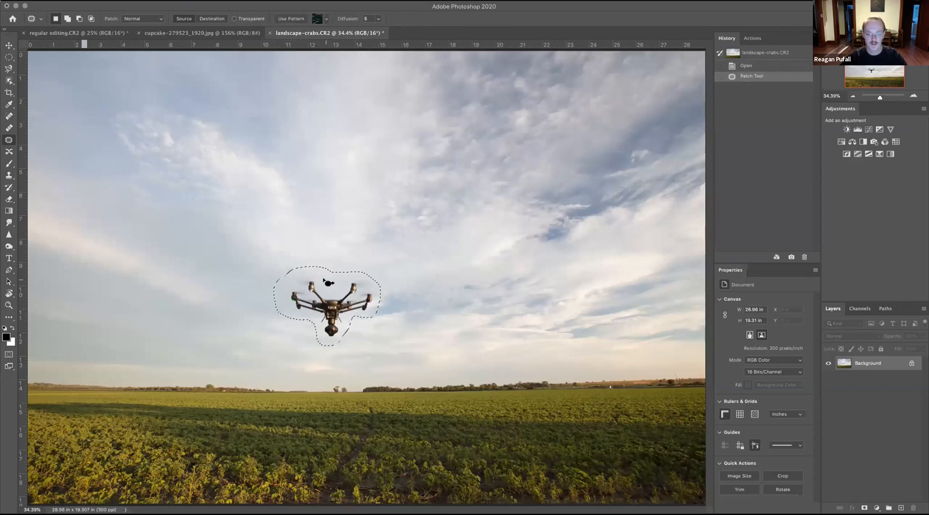
{"action": "left_click_drag", "start_coordinate": [328, 281], "coordinate": [445, 287]}
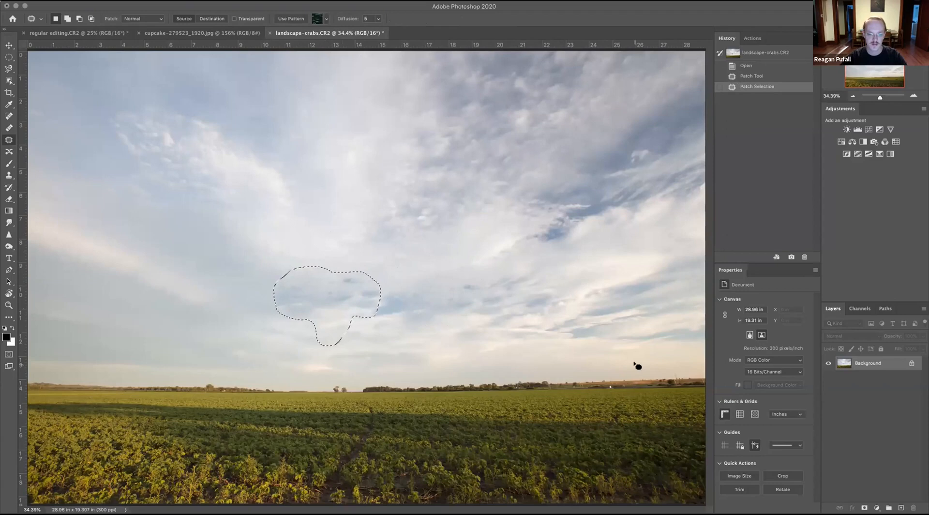
{"action": "key", "text": "ctrl+d"}
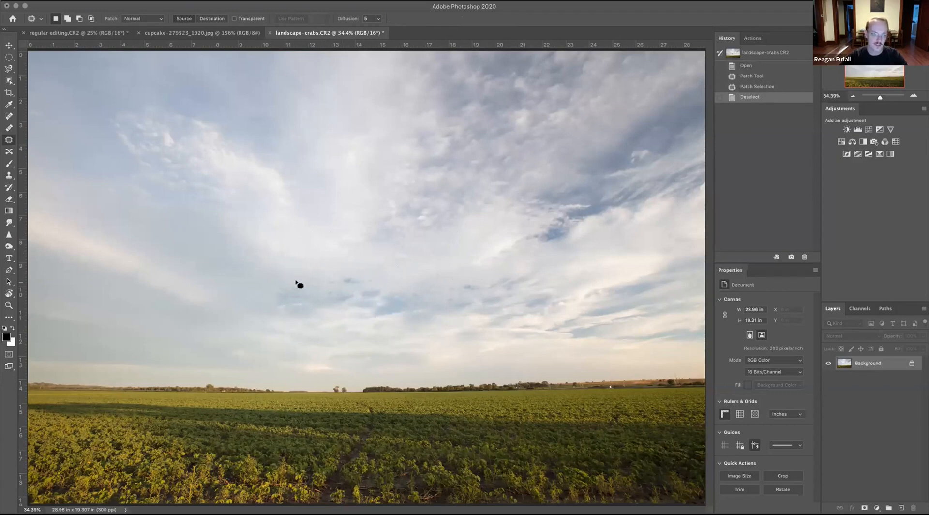
{"action": "key", "text": "ctrl+z"}
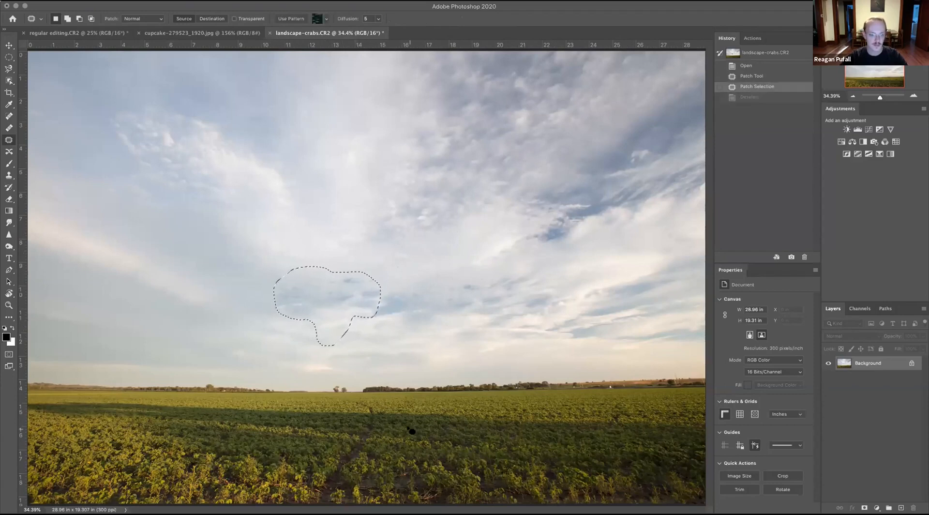
{"action": "key", "text": "ctrl+z"}
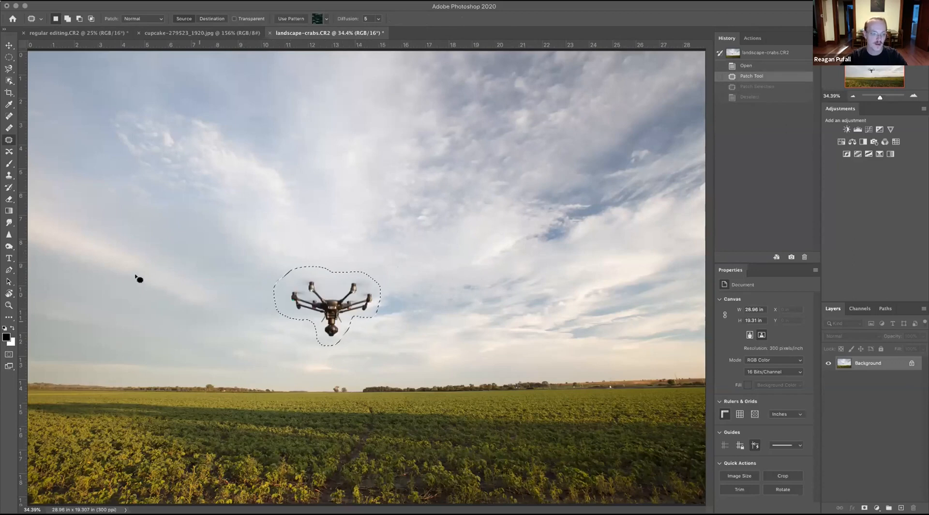
Try Content-Aware Move to relocate the outlined drone up and left in the sky, and revert the photo to its opened state.
{"action": "left_click", "coordinate": [10, 151]}
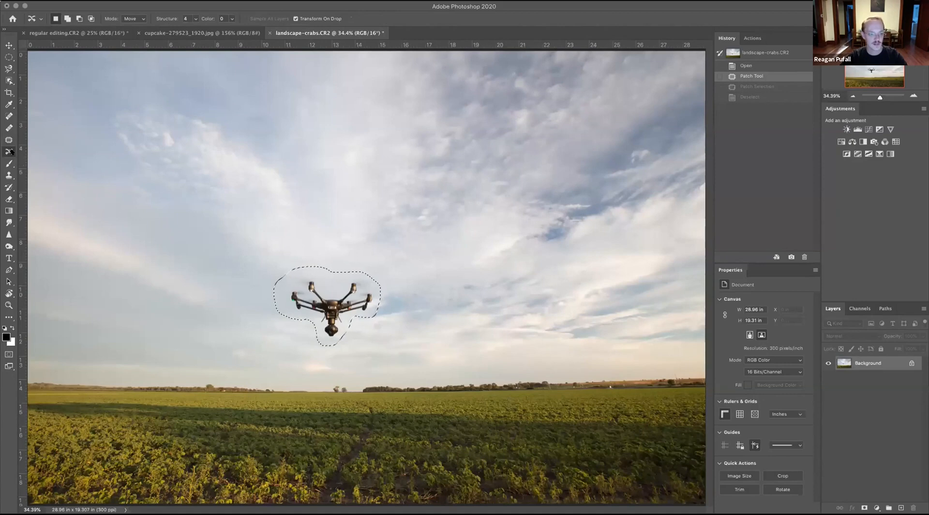
{"action": "left_click_drag", "start_coordinate": [285, 317], "coordinate": [107, 220]}
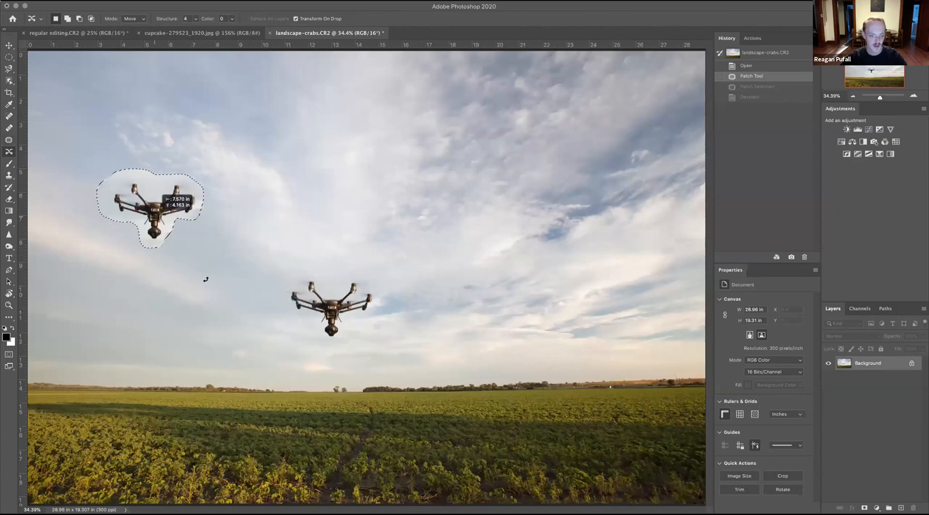
{"action": "key", "text": "Return"}
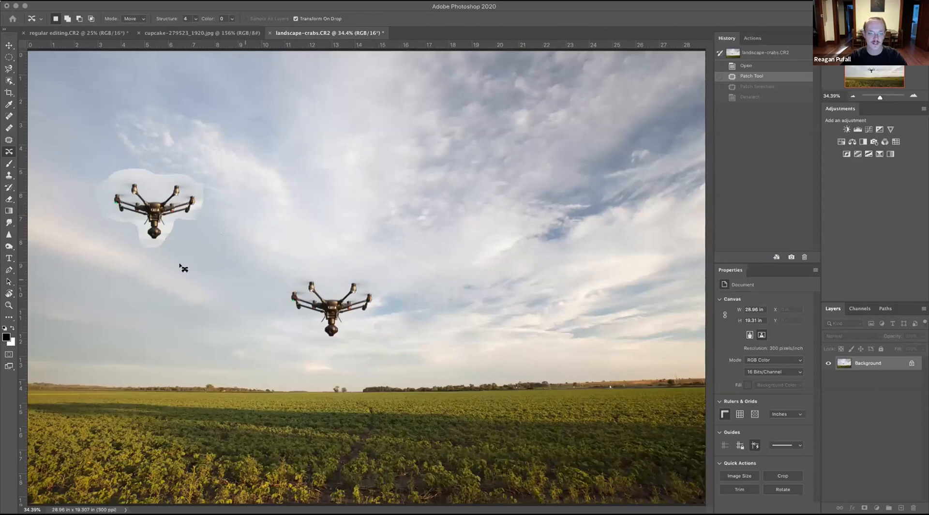
{"action": "key", "text": "ctrl+d"}
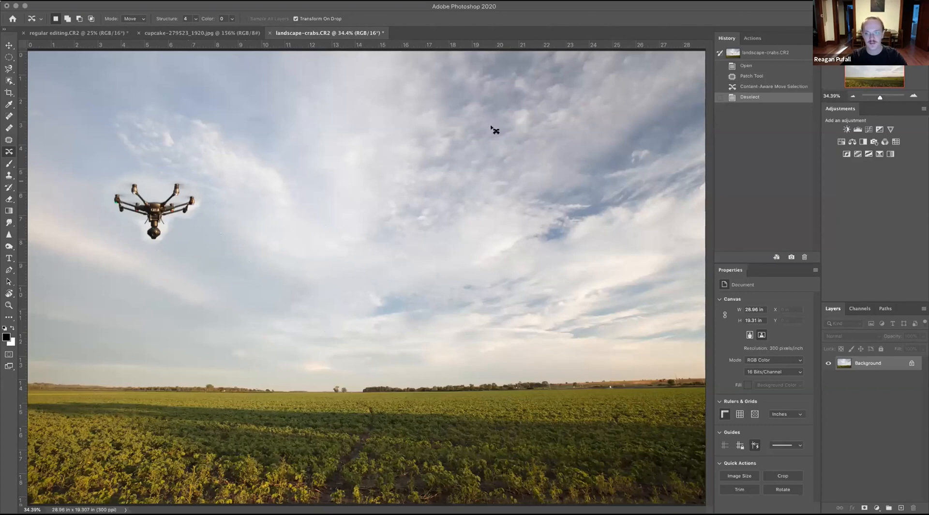
{"action": "left_click", "coordinate": [745, 66]}
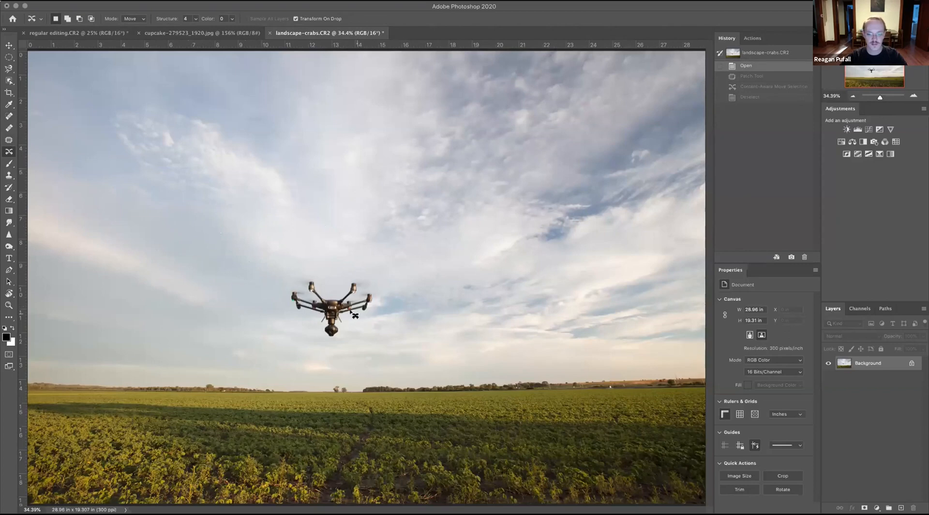
Try covering the drone with the Clone Stamp using sky sampled to its right, and undo the stroke.
{"action": "left_click", "coordinate": [6, 177]}
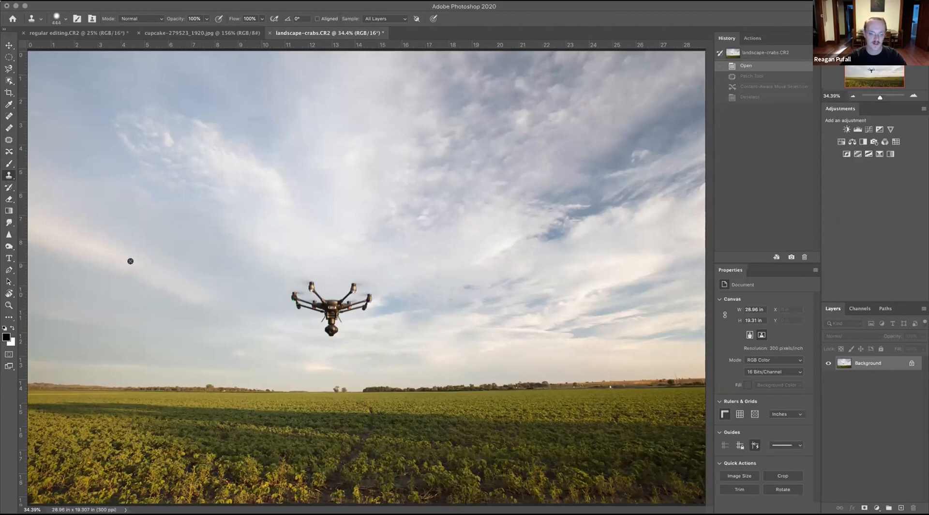
{"action": "left_click", "coordinate": [492, 298], "text": "alt"}
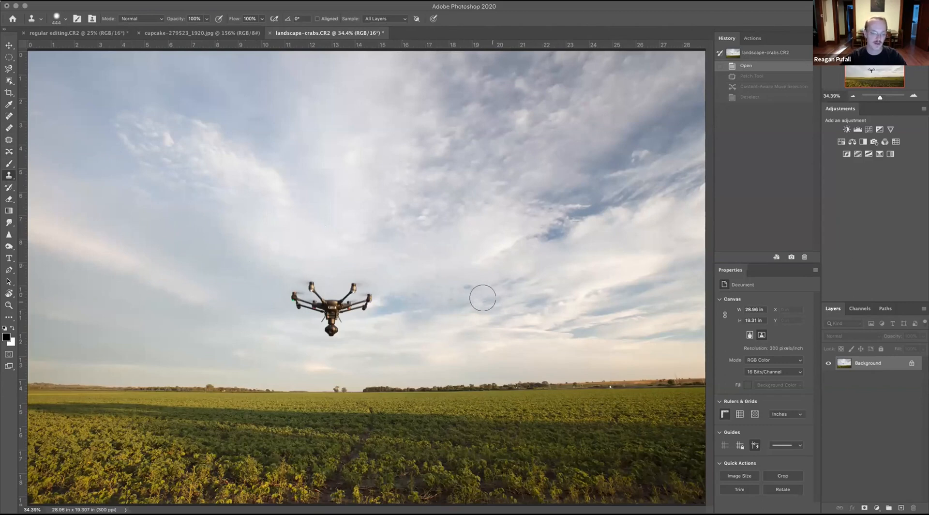
{"action": "left_click", "coordinate": [356, 201]}
{"action": "mouse_move", "coordinate": [370, 293]}
{"action": "left_mouse_down"}
{"action": "mouse_move", "coordinate": [343, 285]}
{"action": "mouse_move", "coordinate": [322, 321]}
{"action": "mouse_move", "coordinate": [307, 298]}
{"action": "mouse_move", "coordinate": [329, 279]}
{"action": "mouse_move", "coordinate": [279, 299]}
{"action": "mouse_move", "coordinate": [315, 311]}
{"action": "left_mouse_up"}
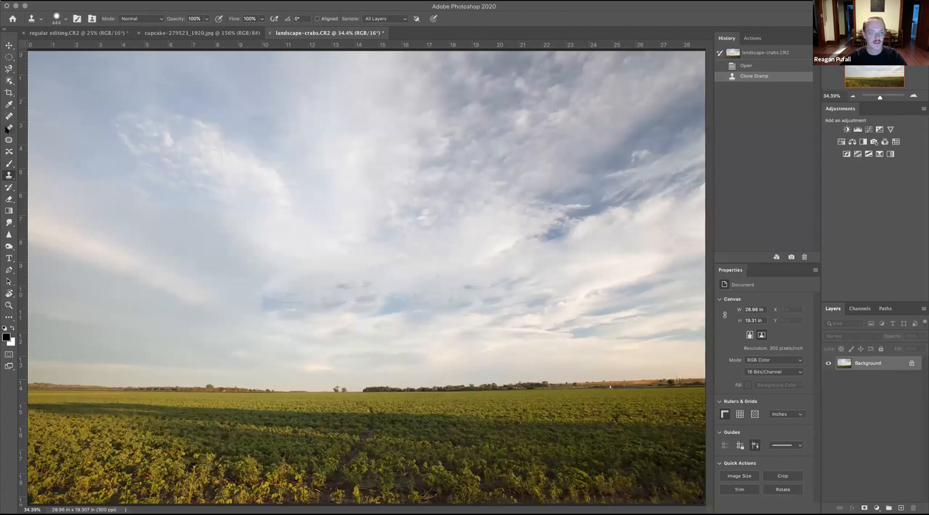
{"action": "key", "text": "super+z"}
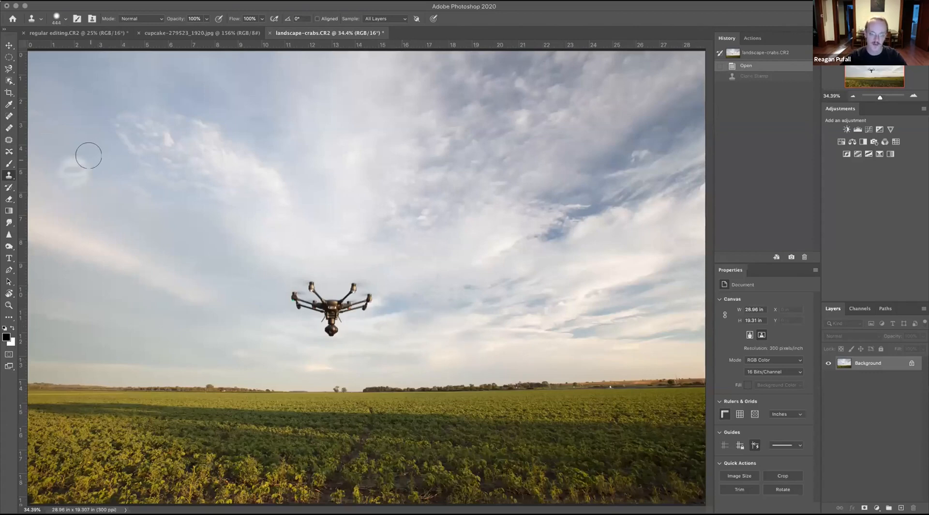
Select the drone with the Object Selection tool by framing it in a rectangle.
{"action": "left_click", "coordinate": [16, 71]}
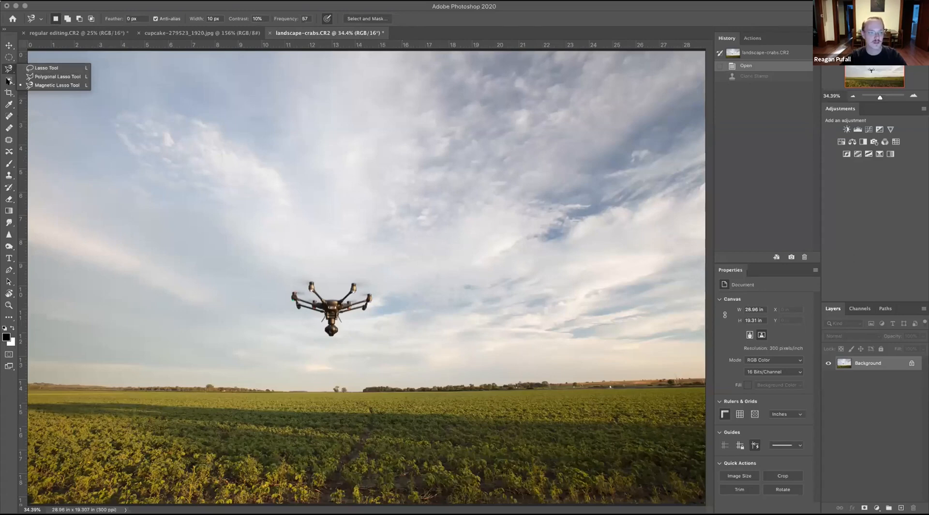
{"action": "left_click", "coordinate": [9, 80]}
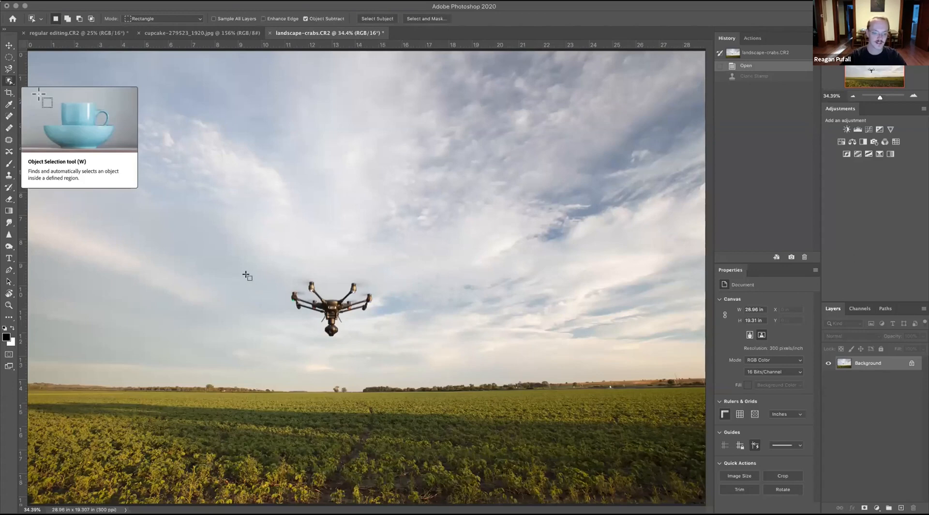
{"action": "left_click_drag", "start_coordinate": [258, 263], "coordinate": [390, 348]}
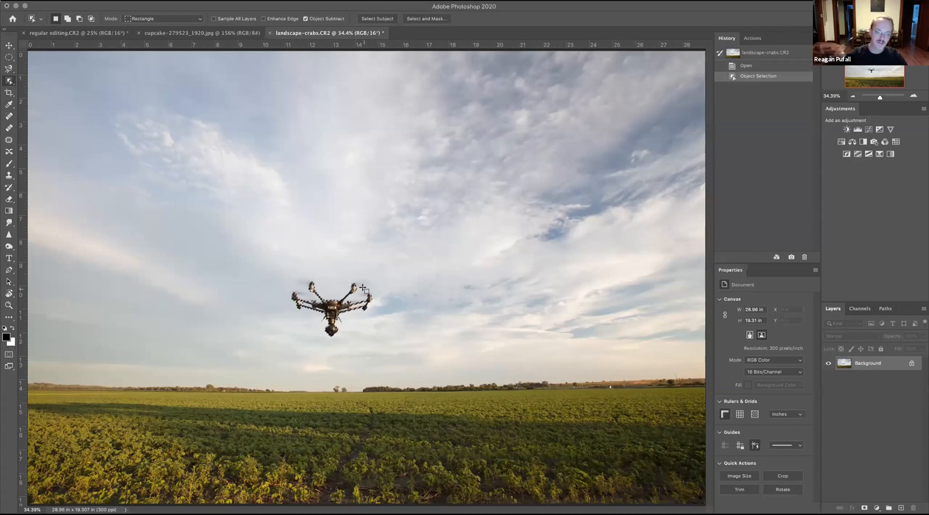
Draw a loose freehand Lasso selection around the whole drone, including its blurred propellers and some surrounding sky.
{"action": "key", "text": "ctrl+1"}
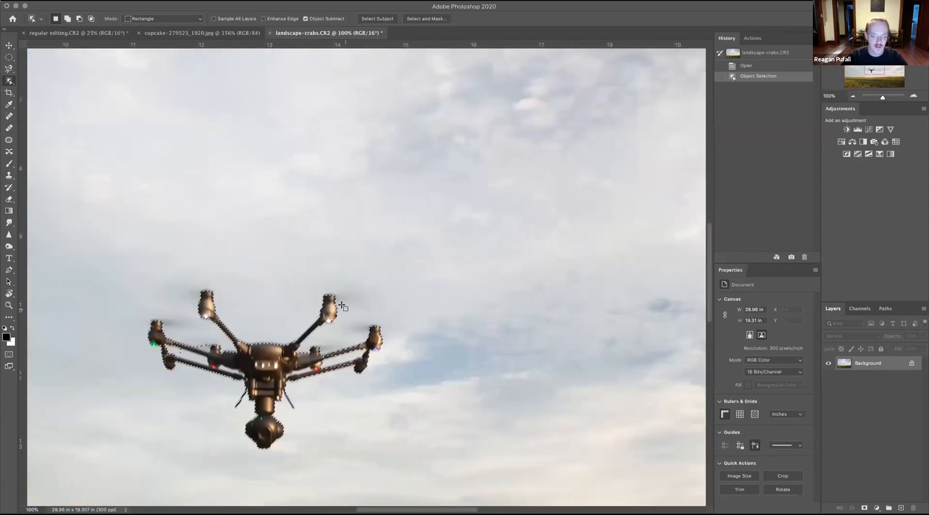
{"action": "scroll", "coordinate": [310, 321], "scroll_direction": "left", "scroll_amount": 2}
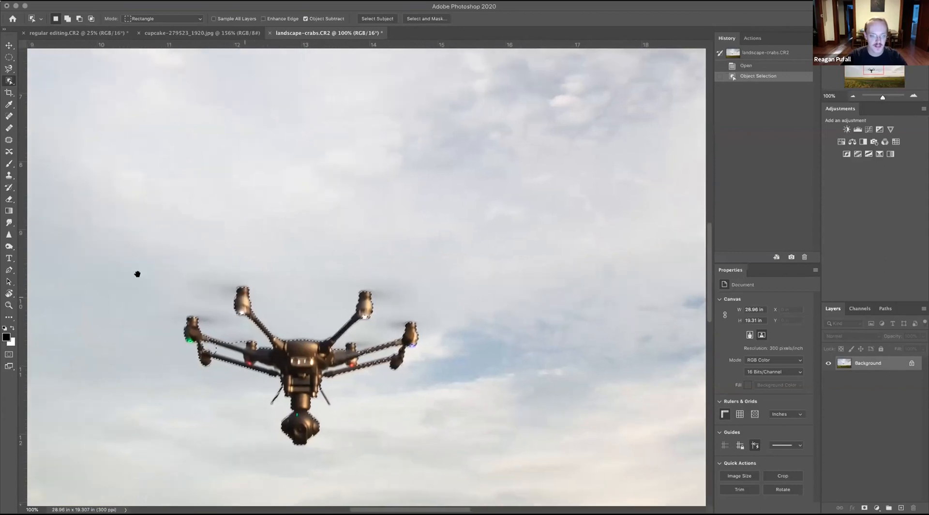
{"action": "left_click", "coordinate": [9, 68]}
{"action": "left_click", "coordinate": [36, 67]}
{"action": "mouse_move", "coordinate": [184, 226]}
{"action": "left_mouse_down"}
{"action": "mouse_move", "coordinate": [161, 385]}
{"action": "mouse_move", "coordinate": [267, 446]}
{"action": "mouse_move", "coordinate": [340, 451]}
{"action": "mouse_move", "coordinate": [349, 413]}
{"action": "mouse_move", "coordinate": [469, 349]}
{"action": "mouse_move", "coordinate": [425, 262]}
{"action": "mouse_move", "coordinate": [186, 255]}
{"action": "mouse_move", "coordinate": [187, 264]}
{"action": "left_mouse_up"}
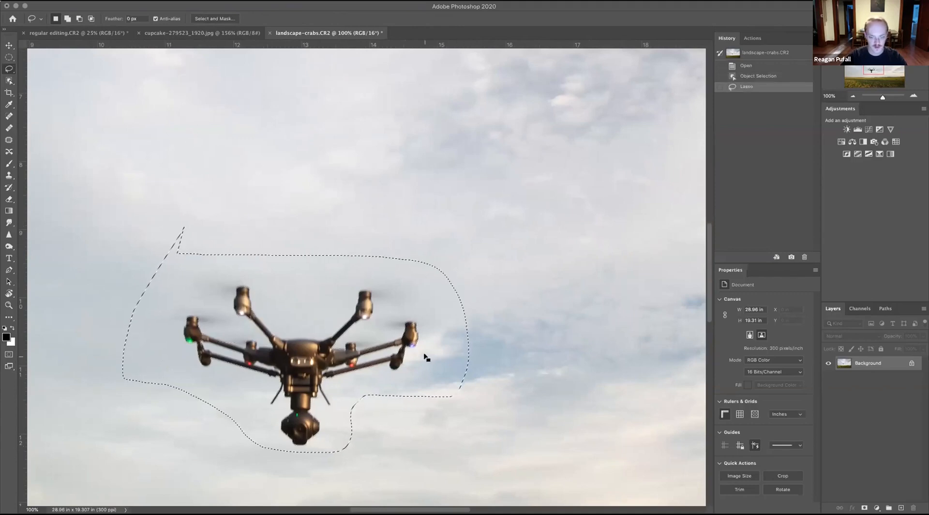
{"action": "key", "text": "super+0"}
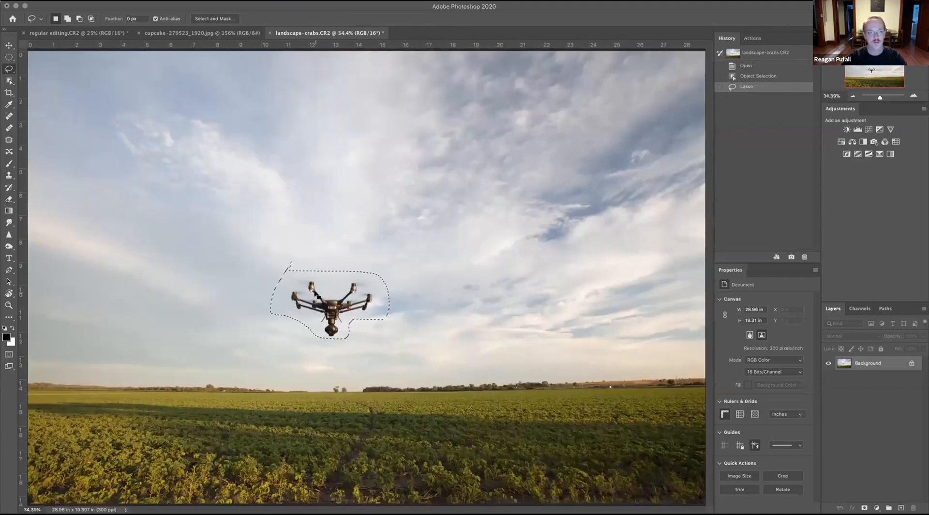
Fill the selected drone area with Content-Aware contents in Normal mode at 100% opacity, and deselect it.
{"action": "left_click", "coordinate": [73, 1]}
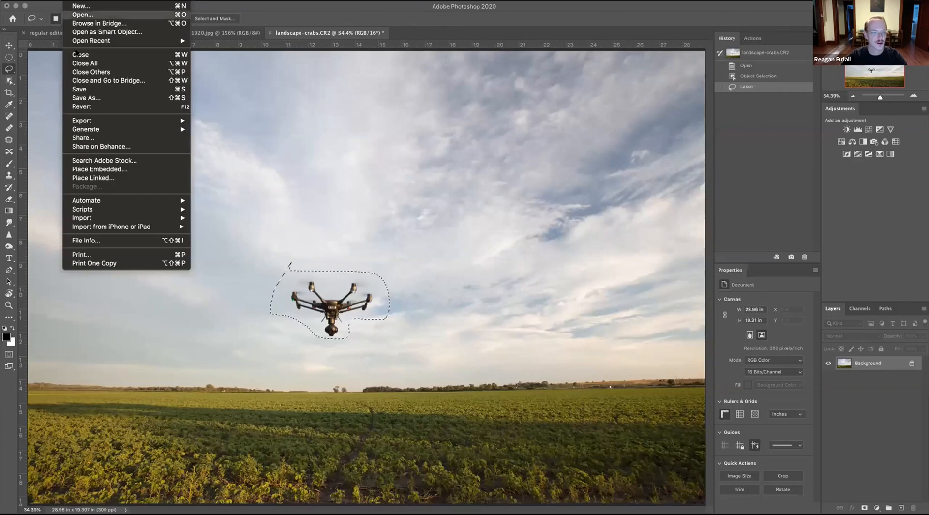
{"action": "mouse_move", "coordinate": [90, 1]}
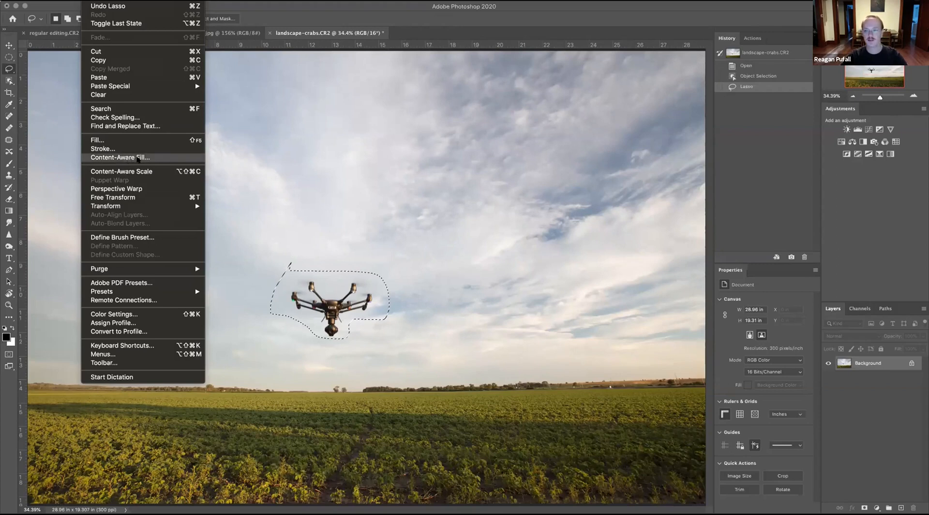
{"action": "left_click", "coordinate": [97, 140]}
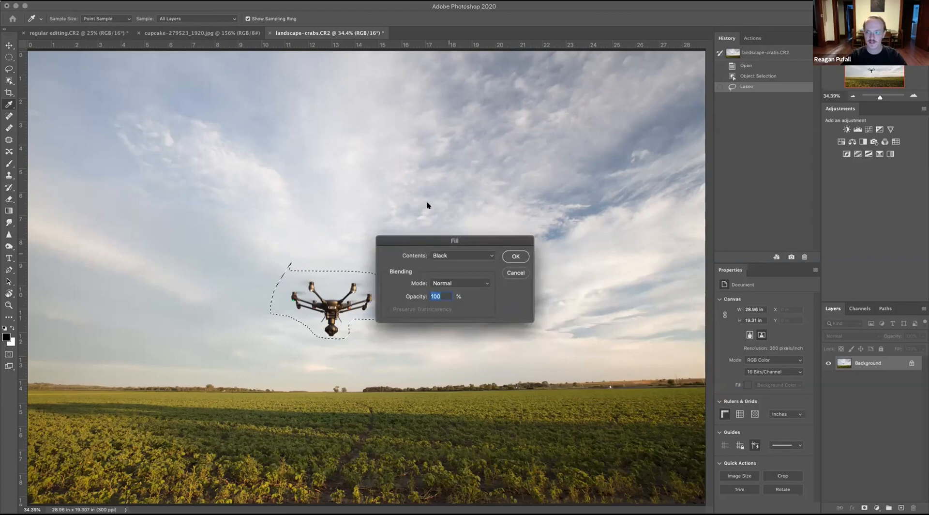
{"action": "left_click", "coordinate": [439, 213]}
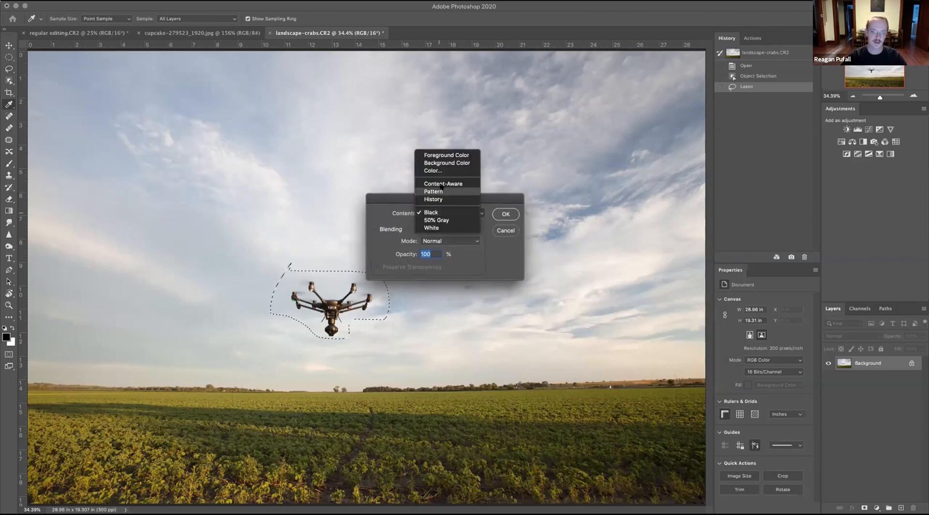
{"action": "left_click", "coordinate": [442, 184]}
{"action": "left_click", "coordinate": [500, 215]}
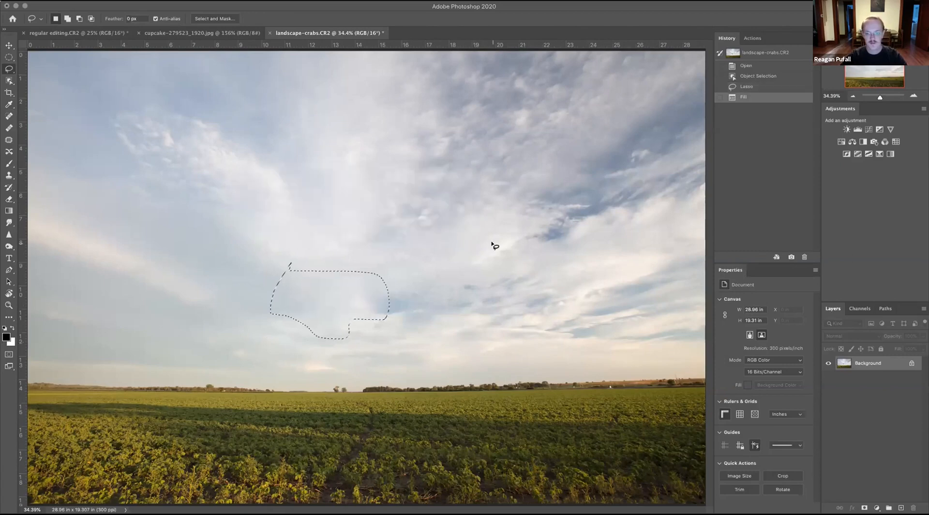
{"action": "key", "text": "ctrl+d"}
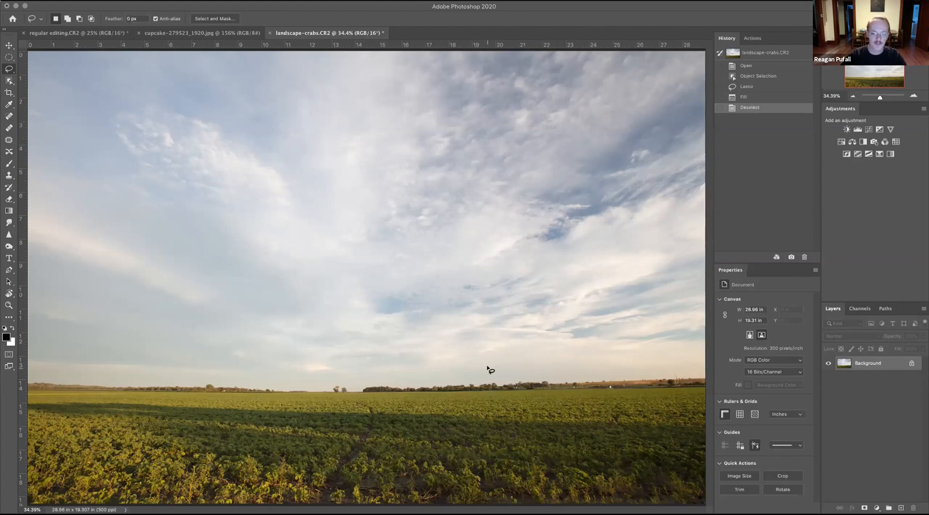
Examine the retouched sky and the distant roadside toward the photo's right edge at high magnification for remaining distractions.
{"action": "key", "text": "super+plus"}
{"action": "key", "text": "super+plus"}
{"action": "key", "text": "super+plus"}
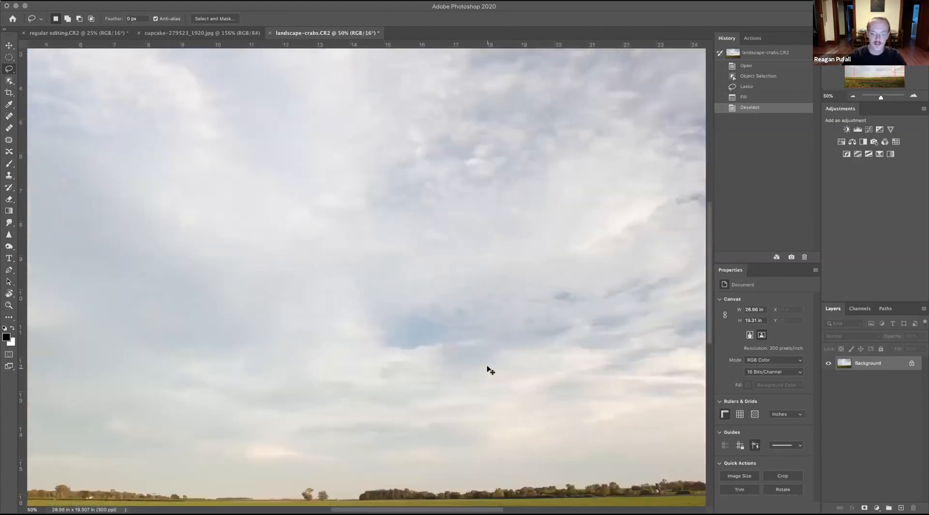
{"action": "key", "text": "super+plus"}
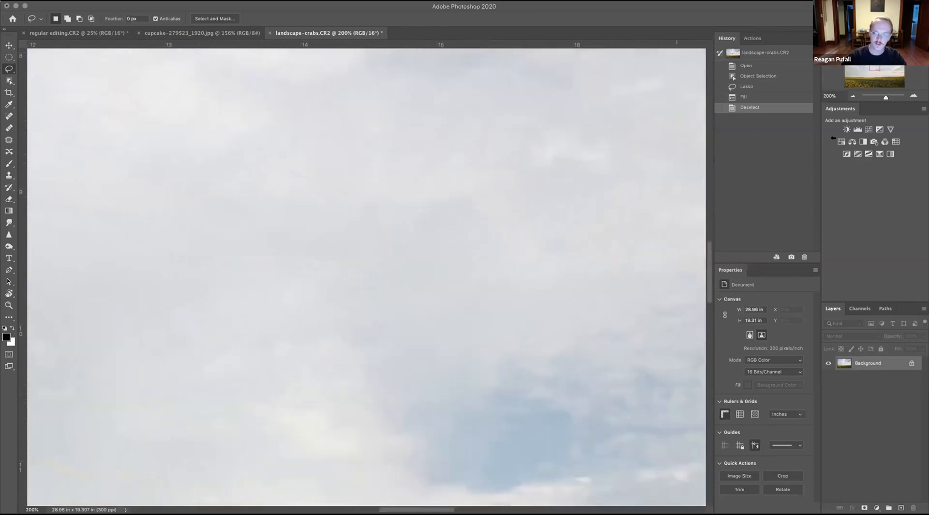
{"action": "left_click_drag", "start_coordinate": [516, 224], "coordinate": [377, 209]}
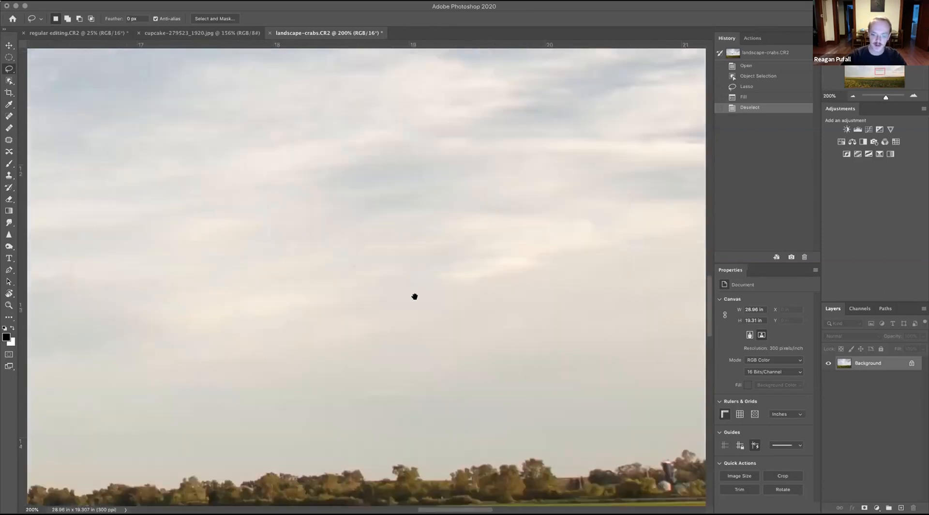
{"action": "left_click_drag", "start_coordinate": [415, 297], "coordinate": [241, 280]}
{"action": "left_click_drag", "start_coordinate": [487, 276], "coordinate": [175, 294]}
{"action": "left_click_drag", "start_coordinate": [313, 277], "coordinate": [109, 282]}
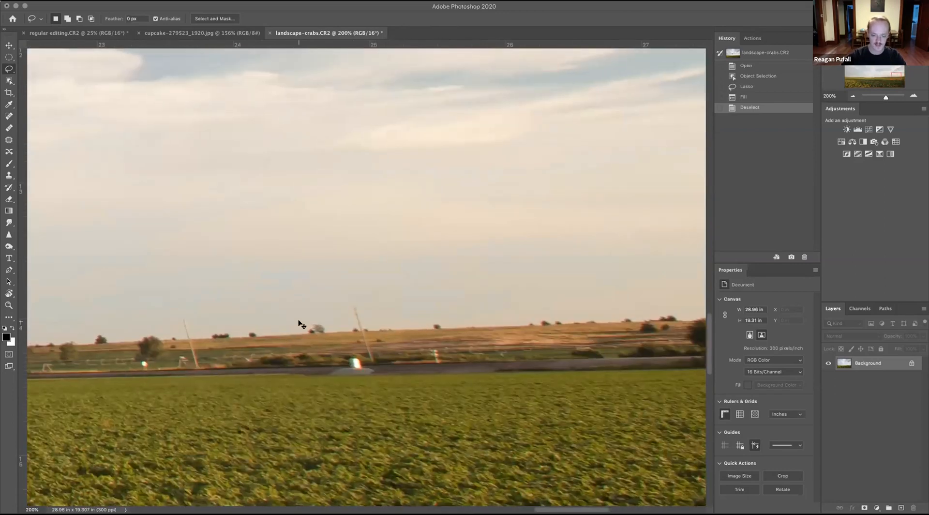
{"action": "key", "text": "super+equal"}
{"action": "left_click_drag", "start_coordinate": [297, 319], "coordinate": [369, 179]}
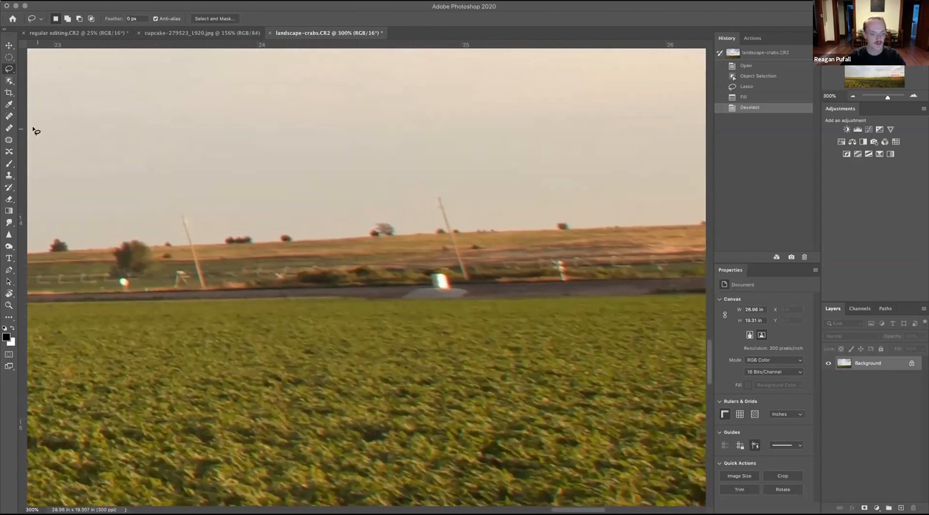
Heal away the white object and the pale patch on the road below the leaning pole, using a much smaller Healing Brush.
{"action": "left_click", "coordinate": [8, 129]}
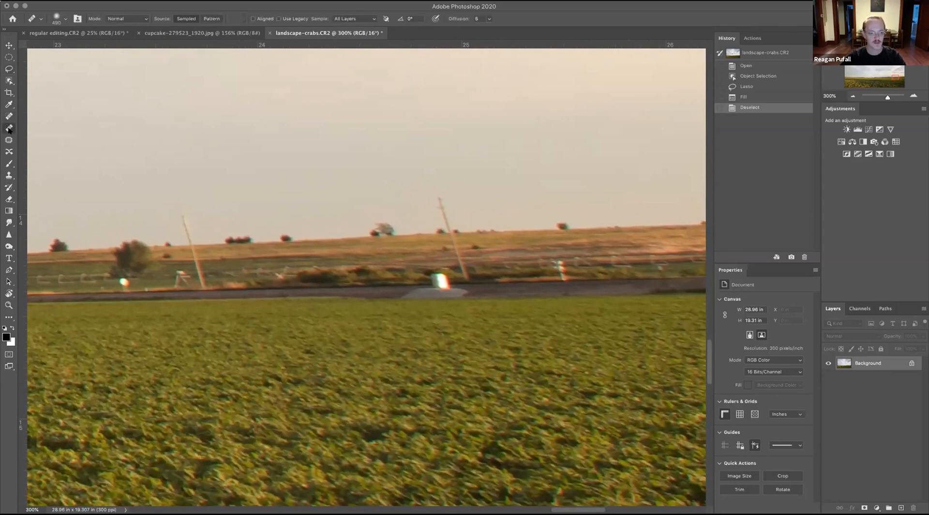
{"action": "right_click", "coordinate": [540, 259]}
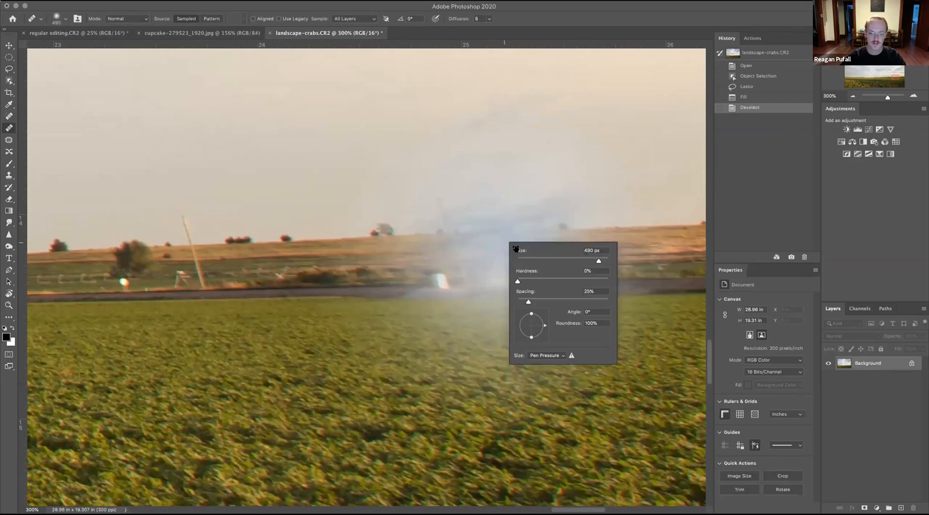
{"action": "left_click", "coordinate": [540, 258]}
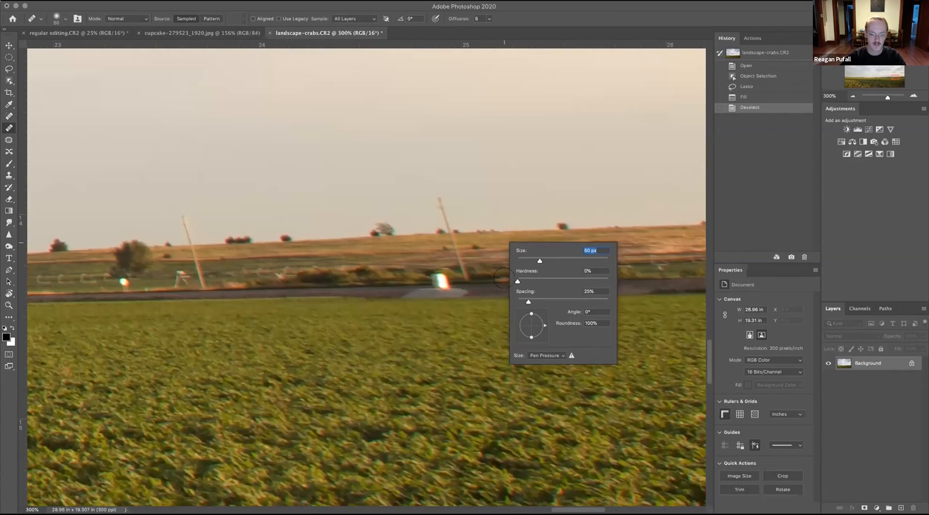
{"action": "key", "text": "Return"}
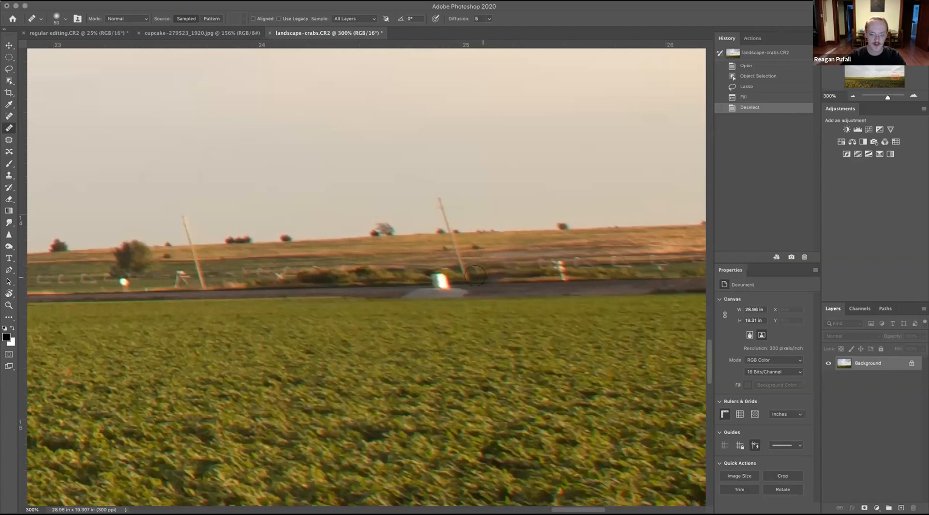
{"action": "mouse_move", "coordinate": [459, 277]}
{"action": "left_mouse_down"}
{"action": "mouse_move", "coordinate": [410, 293]}
{"action": "mouse_move", "coordinate": [462, 295]}
{"action": "left_mouse_up"}
{"action": "left_click_drag", "start_coordinate": [599, 418], "coordinate": [598, 419]}
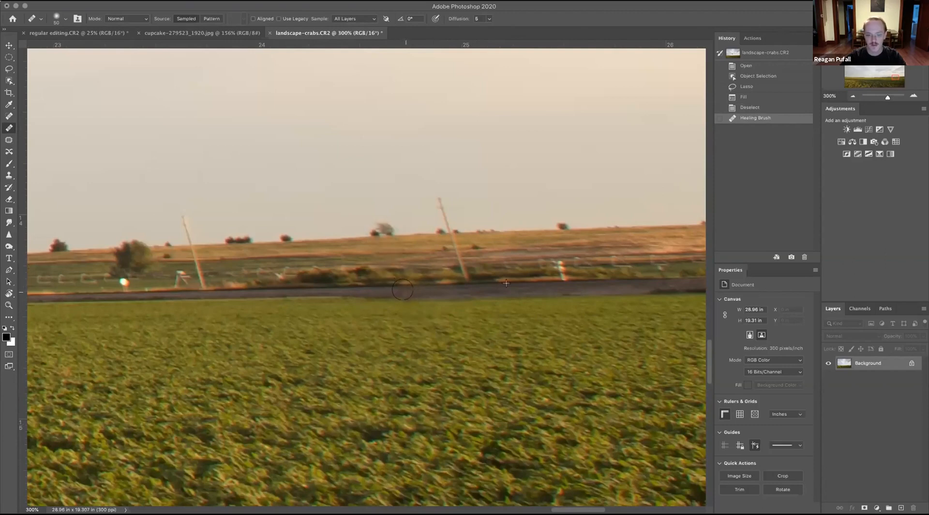
{"action": "left_click_drag", "start_coordinate": [403, 289], "coordinate": [404, 290]}
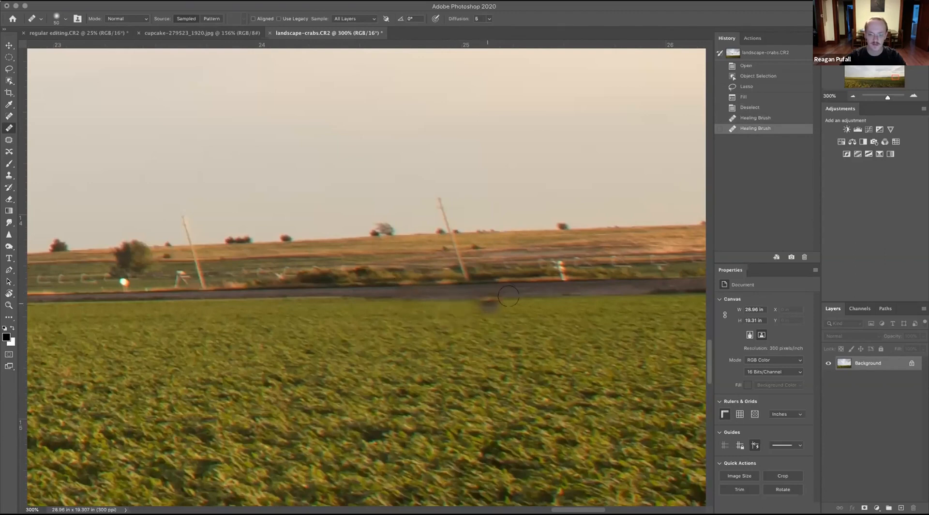
Heal the small white roadside post right of the leaning pole, undo the last dab, and heal the bright spot beside the bush.
{"action": "scroll", "coordinate": [491, 420], "scroll_direction": "right", "scroll_amount": 8}
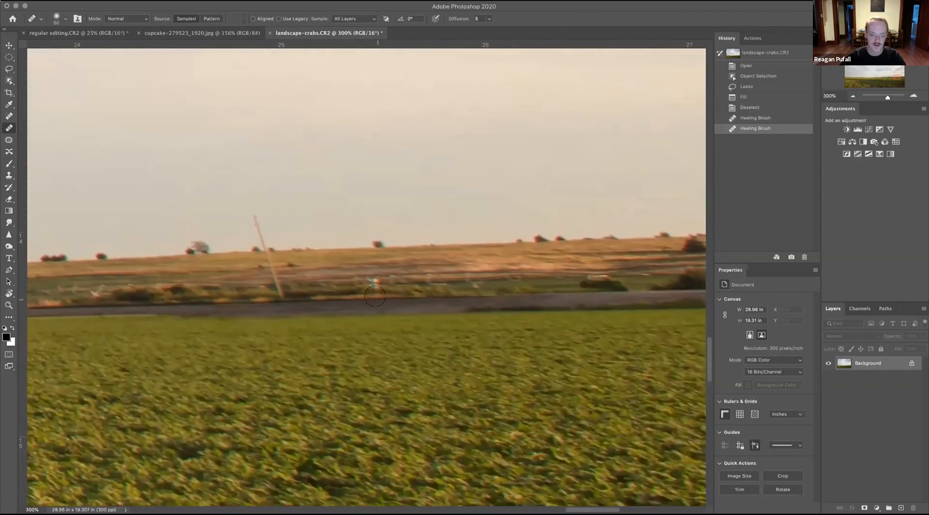
{"action": "left_click", "coordinate": [375, 290]}
{"action": "left_click", "coordinate": [374, 283]}
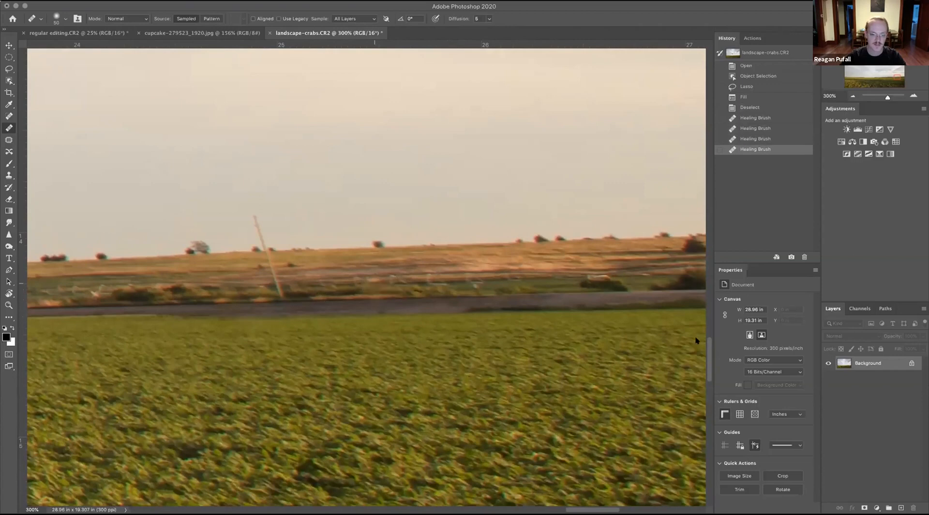
{"action": "key", "text": "super+z"}
{"action": "scroll", "coordinate": [331, 275], "scroll_direction": "right", "scroll_amount": 12}
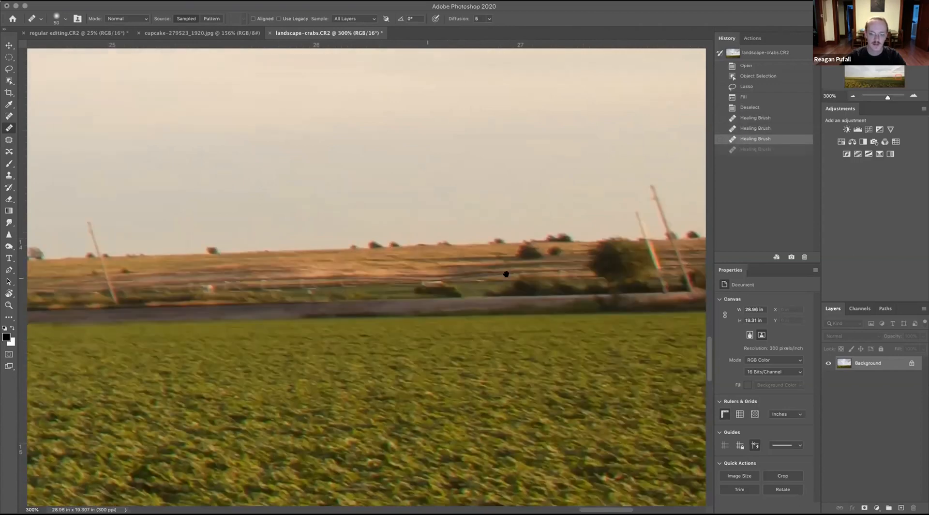
{"action": "scroll", "coordinate": [340, 313], "scroll_direction": "left", "scroll_amount": 15}
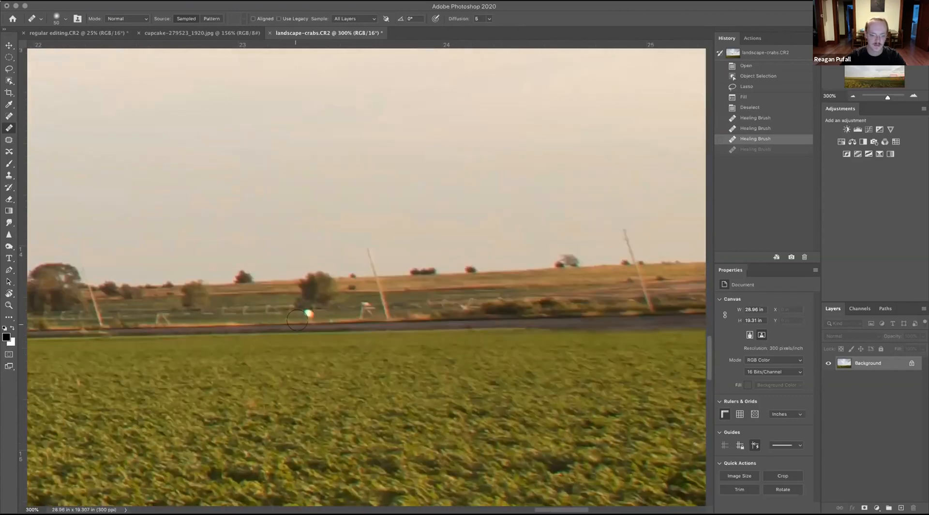
{"action": "left_click_drag", "start_coordinate": [309, 314], "coordinate": [326, 320]}
Remove the two isolated trees on the far horizon with the Healing Brush, sampling the bare horizon to their left.
{"action": "left_click_drag", "start_coordinate": [480, 299], "coordinate": [678, 301]}
{"action": "left_click_drag", "start_coordinate": [238, 319], "coordinate": [386, 306]}
{"action": "left_click_drag", "start_coordinate": [164, 327], "coordinate": [300, 306]}
{"action": "left_click_drag", "start_coordinate": [224, 400], "coordinate": [678, 435]}
{"action": "left_click_drag", "start_coordinate": [95, 386], "coordinate": [457, 365]}
{"action": "left_click_drag", "start_coordinate": [378, 377], "coordinate": [396, 356]}
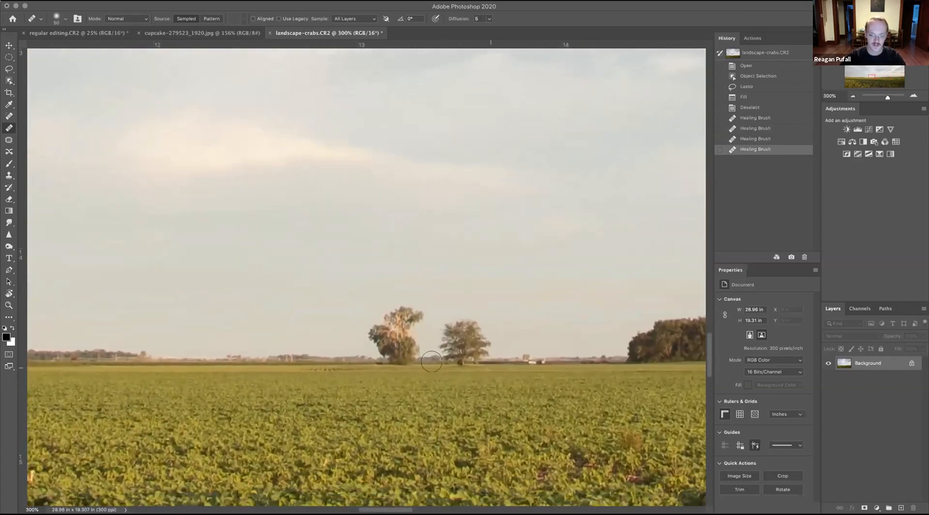
{"action": "left_click", "coordinate": [231, 360], "text": "alt"}
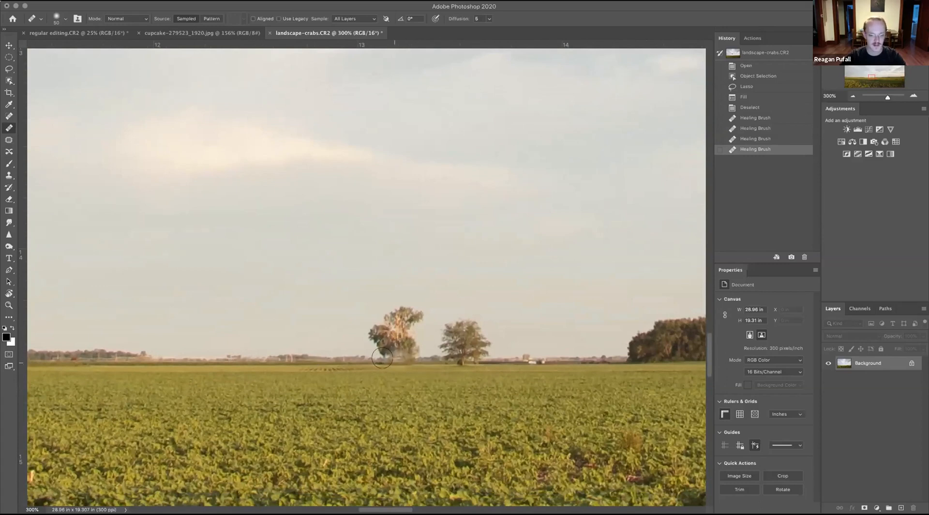
{"action": "mouse_move", "coordinate": [387, 356]}
{"action": "left_mouse_down"}
{"action": "mouse_move", "coordinate": [405, 350]}
{"action": "mouse_move", "coordinate": [381, 350]}
{"action": "mouse_move", "coordinate": [392, 333]}
{"action": "mouse_move", "coordinate": [411, 333]}
{"action": "mouse_move", "coordinate": [395, 321]}
{"action": "mouse_move", "coordinate": [369, 339]}
{"action": "mouse_move", "coordinate": [413, 305]}
{"action": "mouse_move", "coordinate": [417, 325]}
{"action": "mouse_move", "coordinate": [398, 348]}
{"action": "mouse_move", "coordinate": [442, 355]}
{"action": "mouse_move", "coordinate": [480, 335]}
{"action": "mouse_move", "coordinate": [455, 353]}
{"action": "left_mouse_up"}
{"action": "left_click_drag", "start_coordinate": [468, 319], "coordinate": [482, 342]}
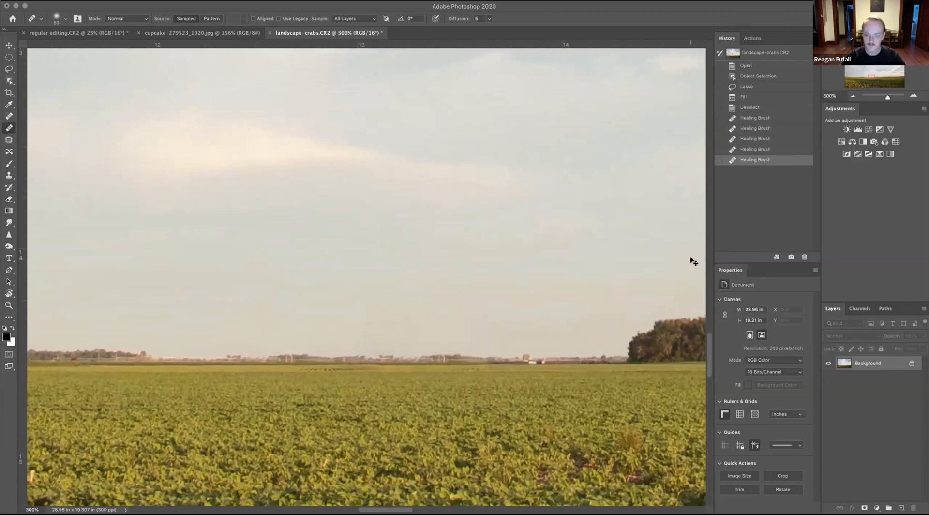
{"action": "key", "text": "super+0"}
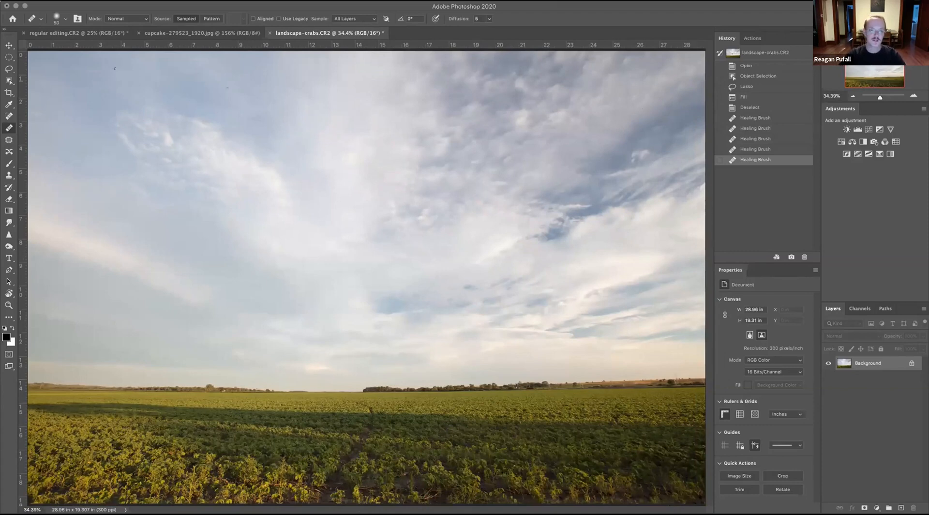
Examine the Save As options with the Desktop as destination, including the available file formats, and leave without saving.
{"action": "left_click", "coordinate": [73, 1]}
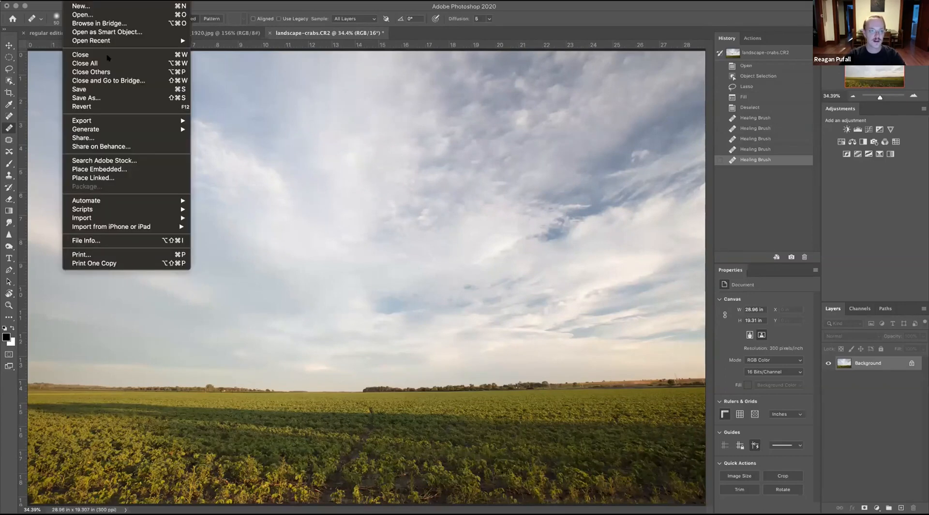
{"action": "left_click", "coordinate": [111, 98]}
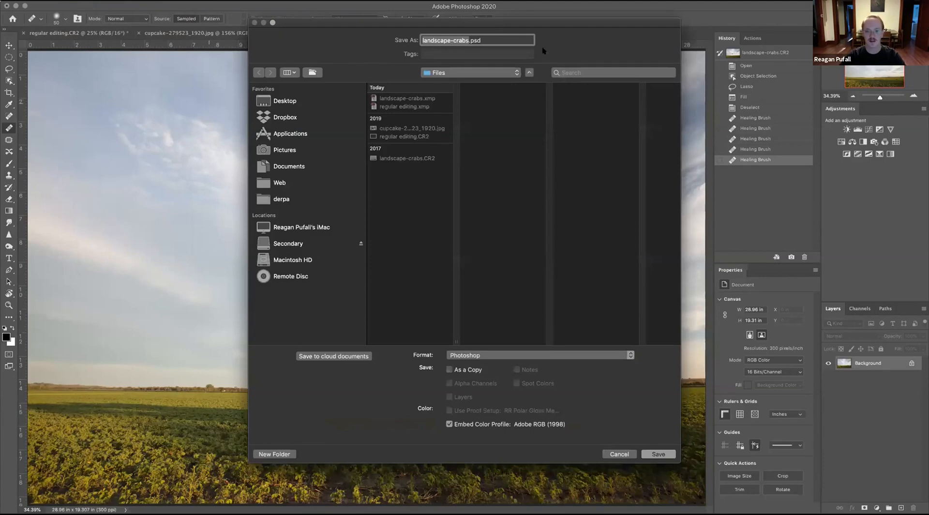
{"action": "left_click", "coordinate": [528, 74]}
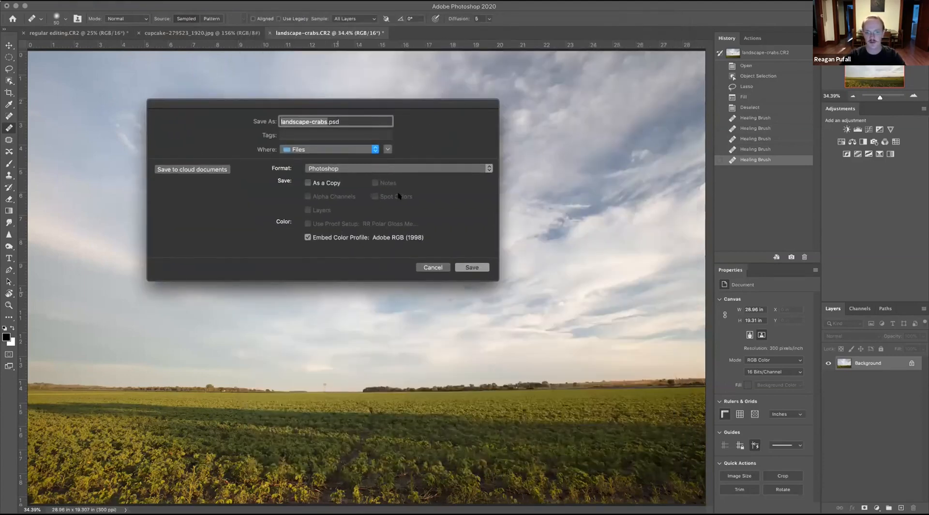
{"action": "left_click", "coordinate": [389, 151]}
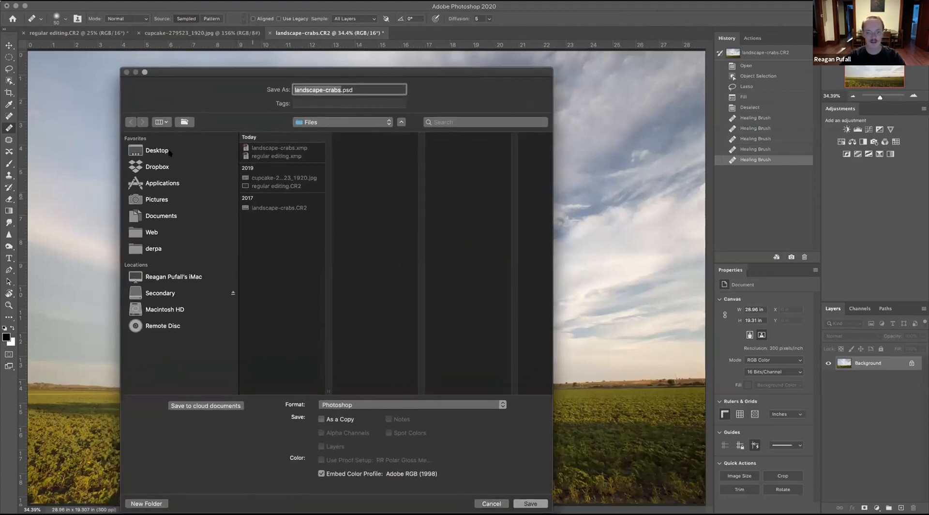
{"action": "left_click", "coordinate": [169, 150]}
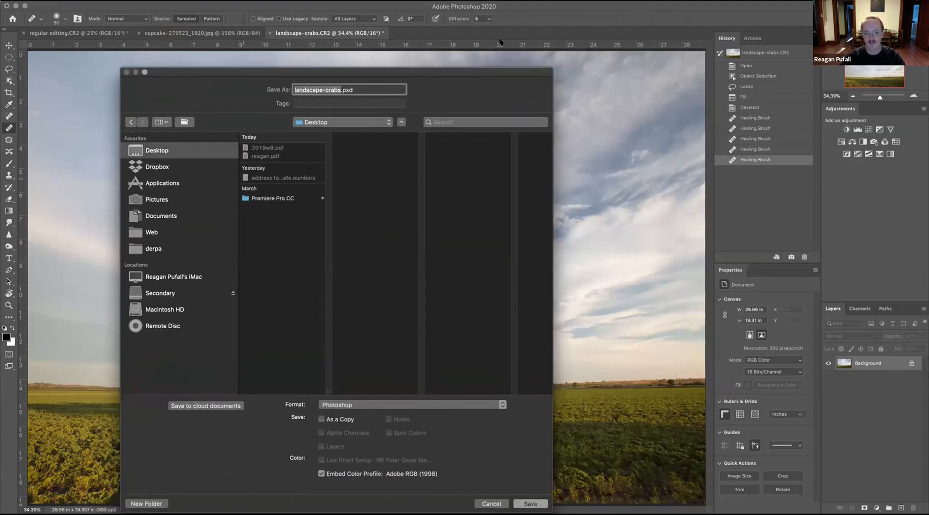
{"action": "left_click_drag", "start_coordinate": [500, 76], "coordinate": [518, 46]}
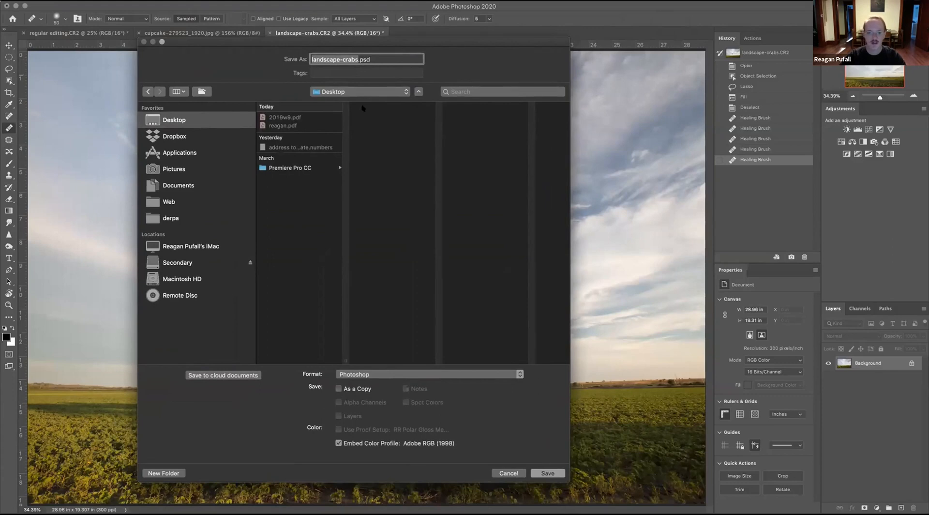
{"action": "left_click", "coordinate": [312, 181]}
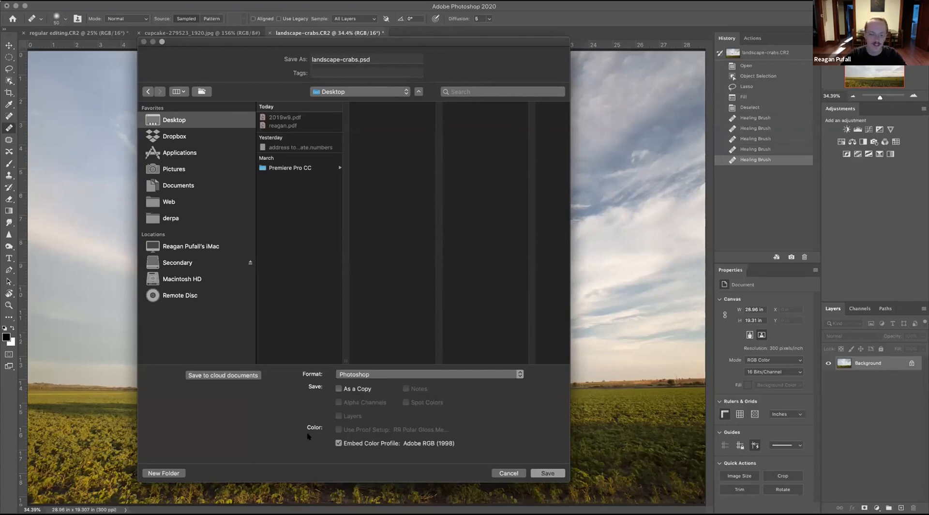
{"action": "left_click", "coordinate": [395, 372]}
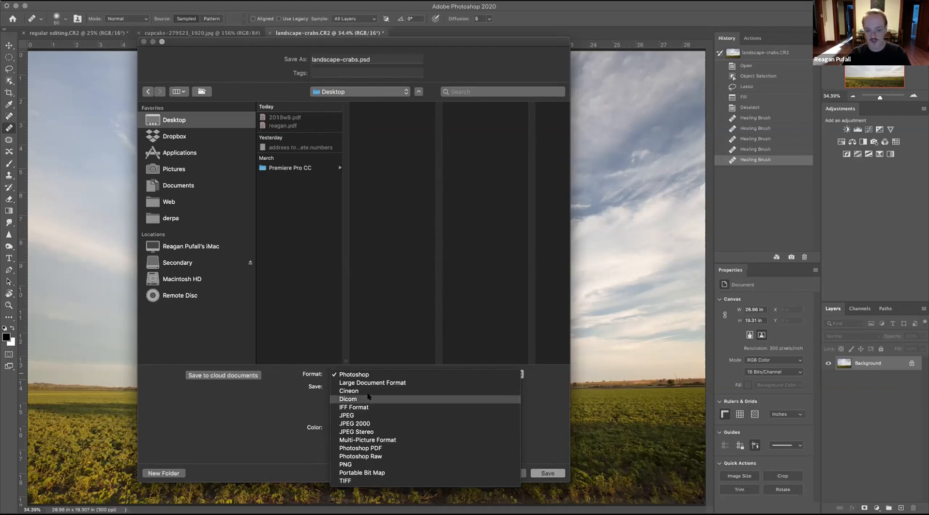
{"action": "key", "text": "Escape"}
{"action": "key", "text": "Escape"}
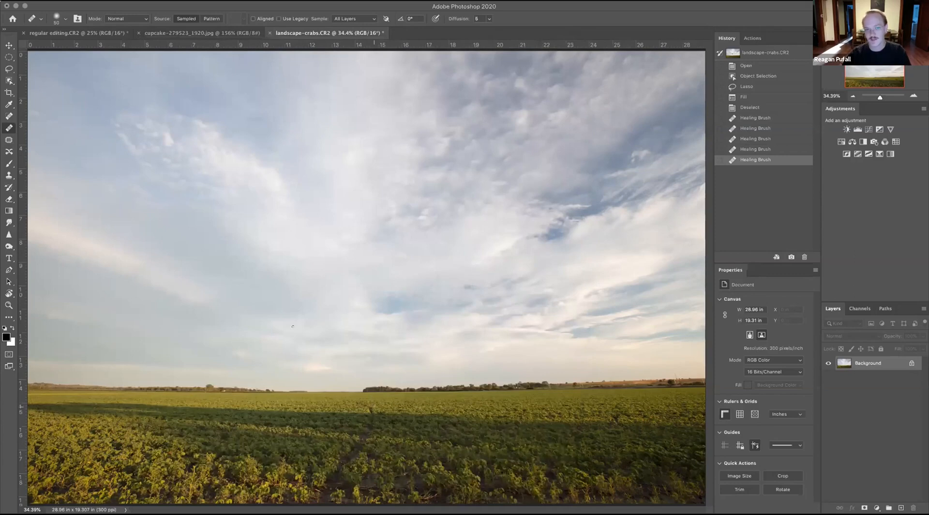
Switch the ruler units to pixels and enter an image resolution of 72 pixels/inch in Image Size, with automatic resampling.
{"action": "right_click", "coordinate": [313, 45]}
{"action": "left_click", "coordinate": [332, 49]}
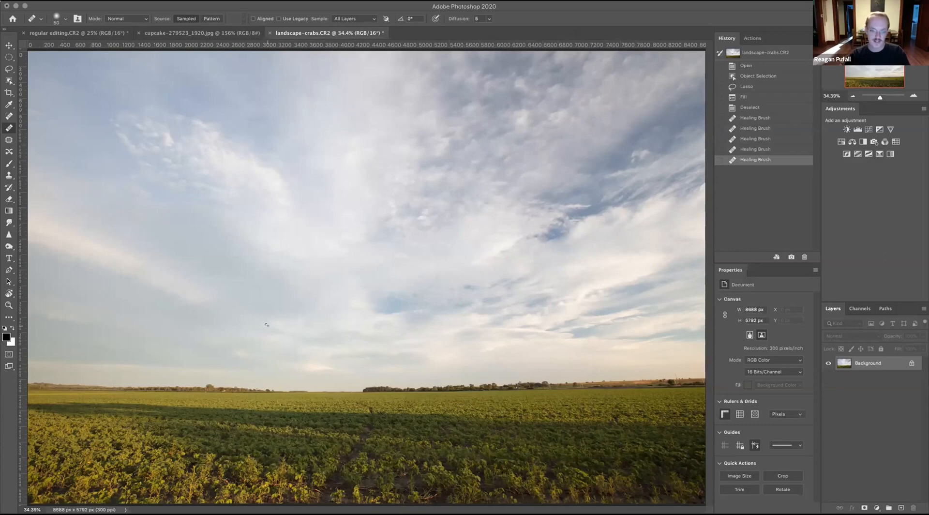
{"action": "left_click", "coordinate": [131, 5]}
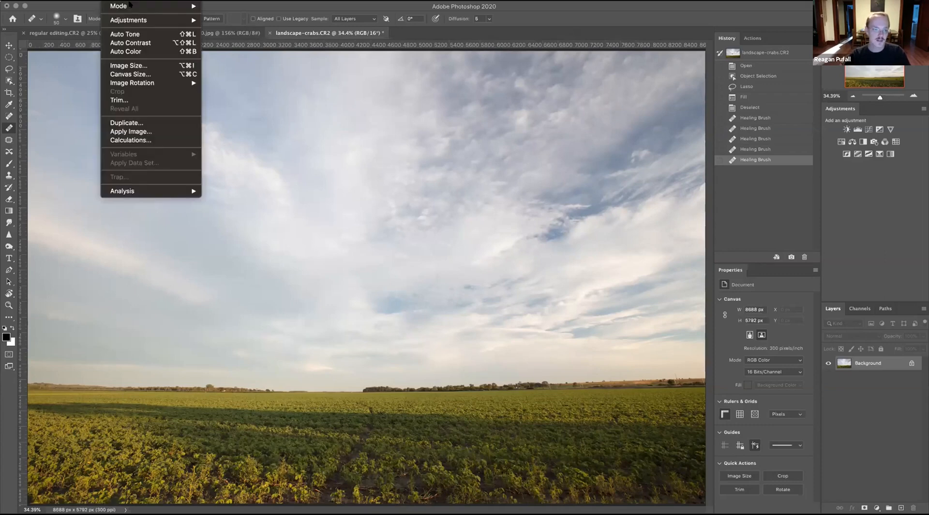
{"action": "left_click", "coordinate": [145, 65]}
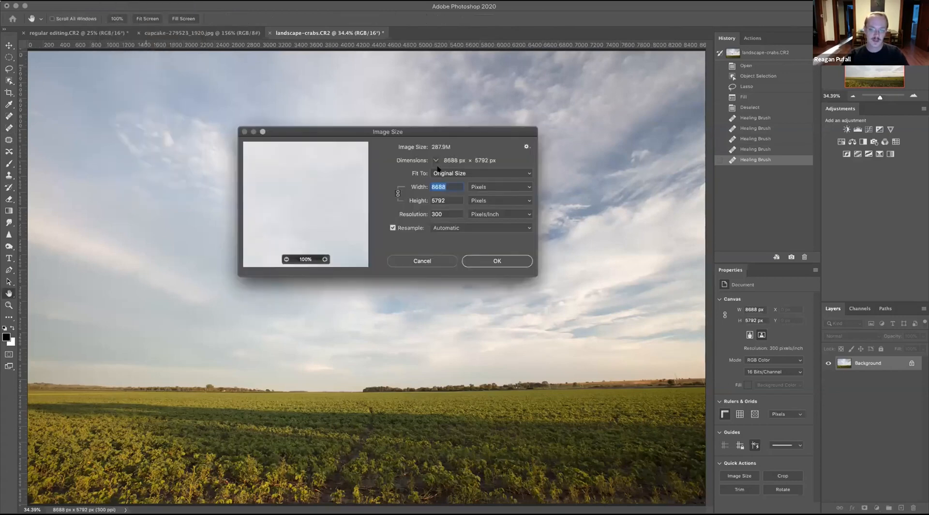
{"action": "left_click_drag", "start_coordinate": [442, 133], "coordinate": [510, 147]}
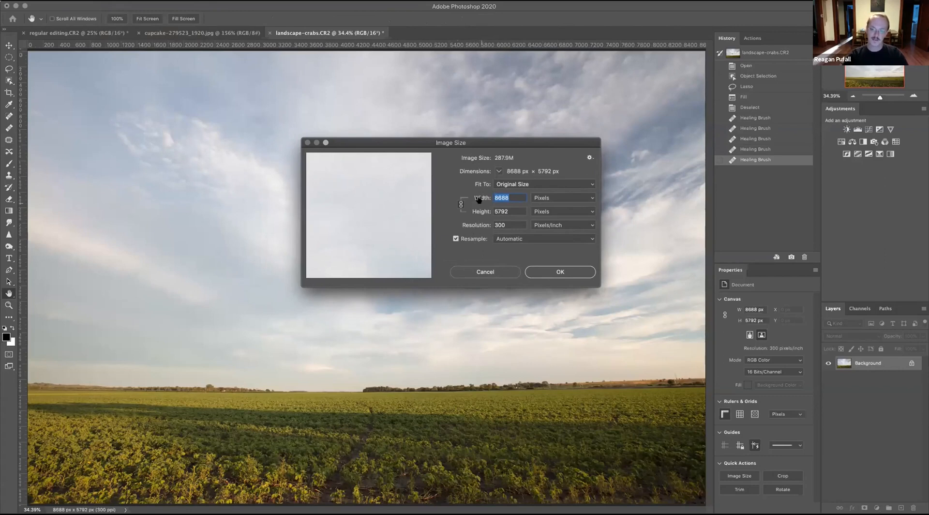
{"action": "double_click", "coordinate": [509, 222]}
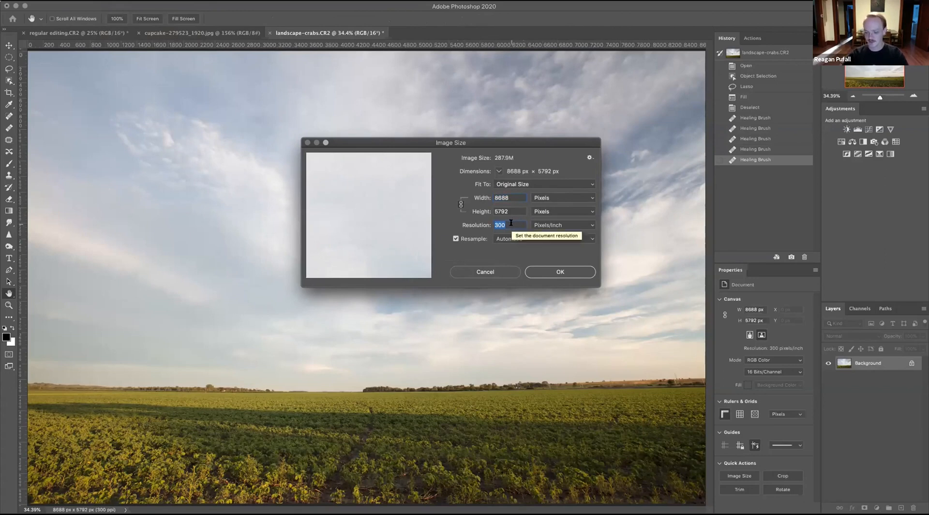
{"action": "type", "text": "72"}
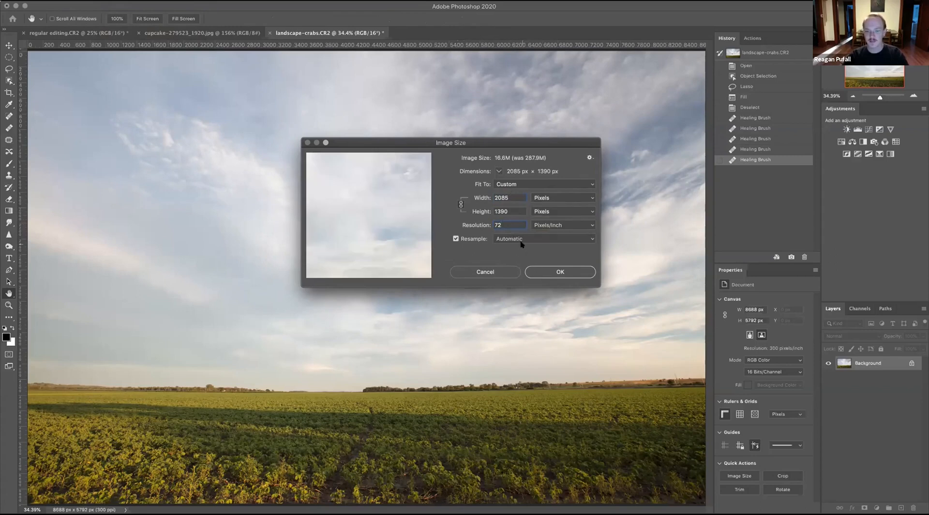
Set the landscape photo's width to 1200 pixels in Image Size, keeping the proportions linked.
{"action": "left_click", "coordinate": [517, 196]}
{"action": "double_click", "coordinate": [518, 196]}
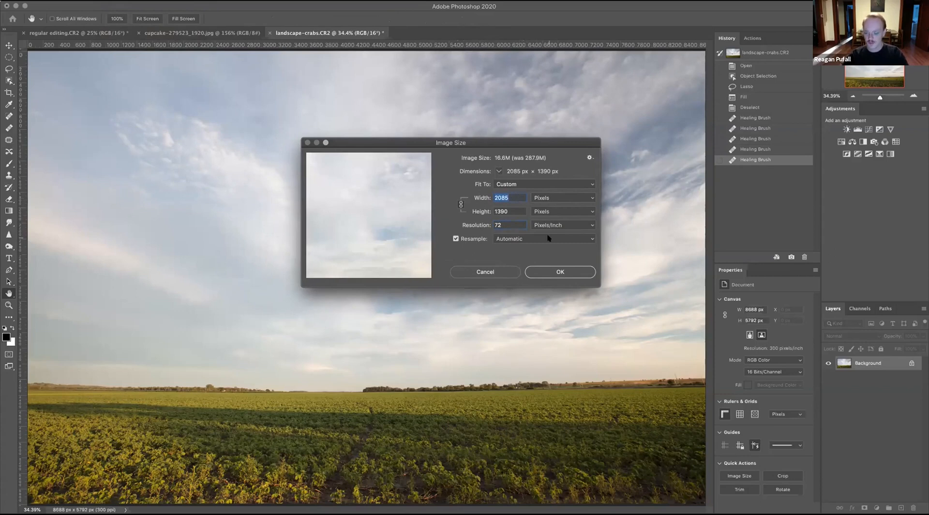
{"action": "type", "text": "200"}
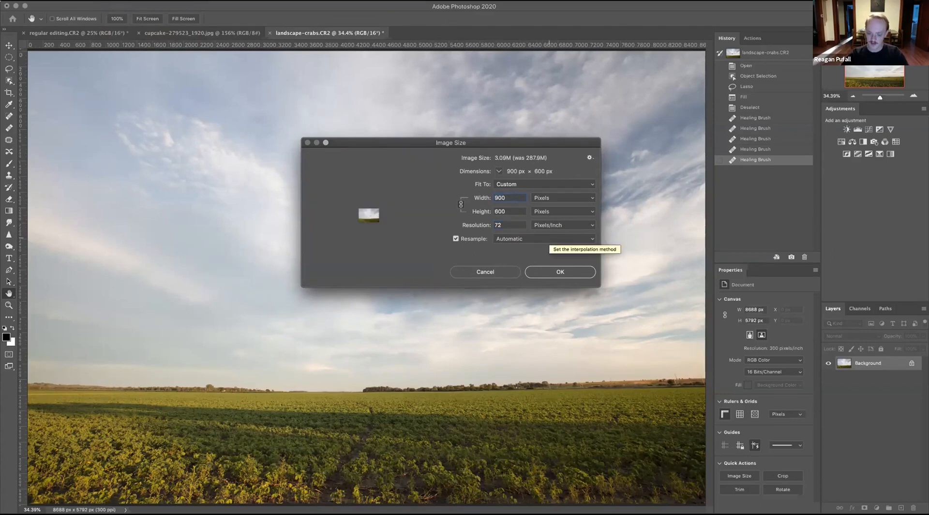
{"action": "key", "text": "BackSpace"}
{"action": "key", "text": "BackSpace"}
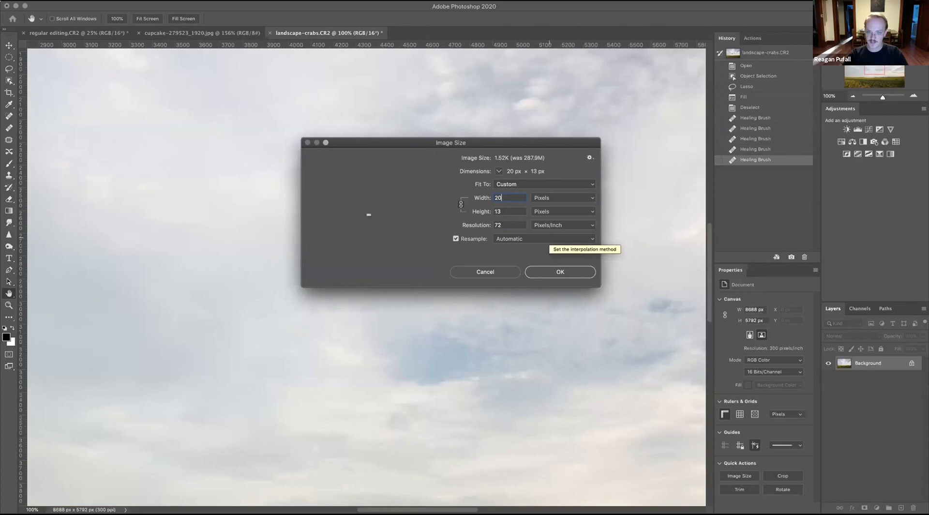
{"action": "key", "text": "BackSpace"}
{"action": "type", "text": "1200"}
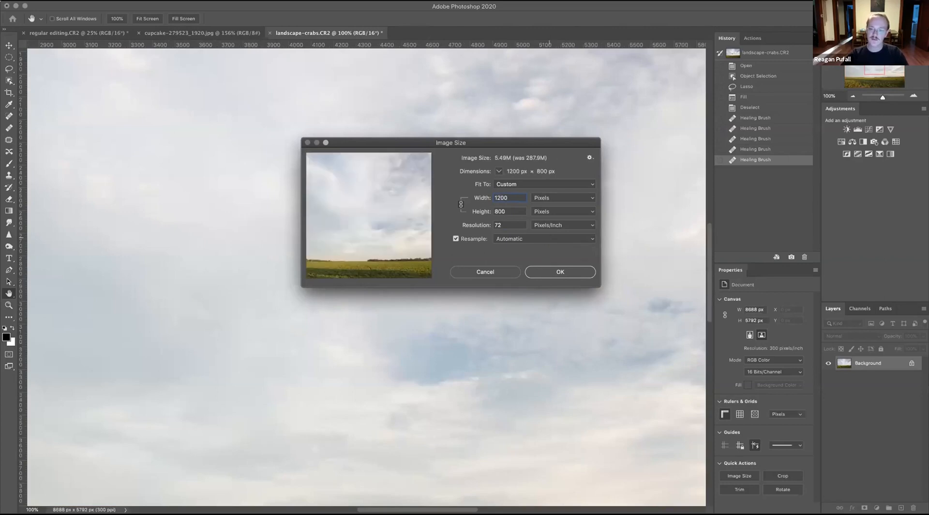
Set the landscape photo's width to 900 pixels in Image Size, with the proportions still linked.
{"action": "key", "text": "BackSpace"}
{"action": "key", "text": "BackSpace"}
{"action": "key", "text": "BackSpace"}
{"action": "key", "text": "BackSpace"}
{"action": "type", "text": "900"}
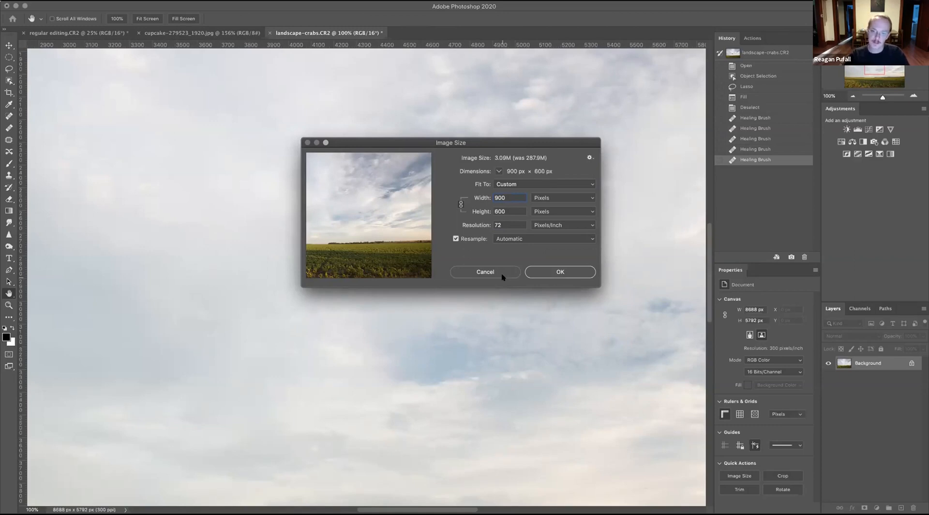
Try out the available width units, including centimeters, and return the unit to pixels.
{"action": "left_click", "coordinate": [537, 197]}
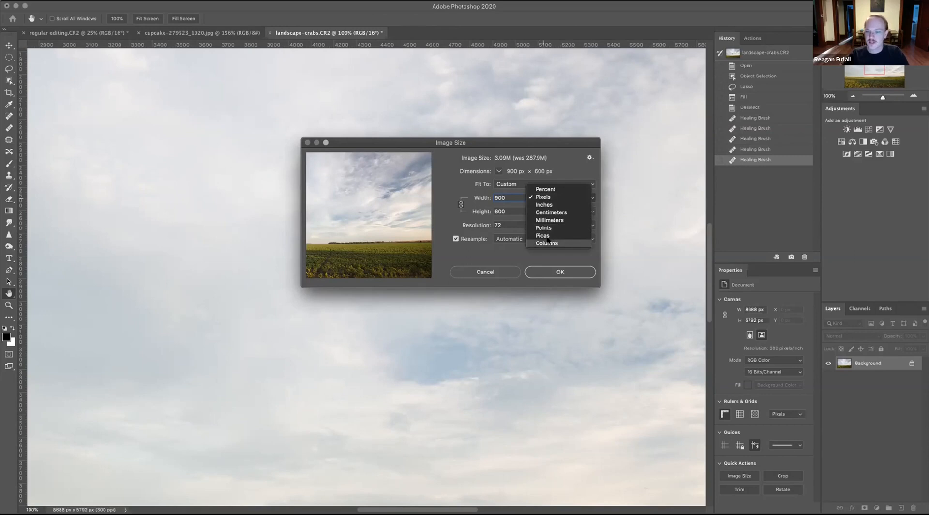
{"action": "left_click", "coordinate": [555, 198]}
{"action": "left_click", "coordinate": [555, 197]}
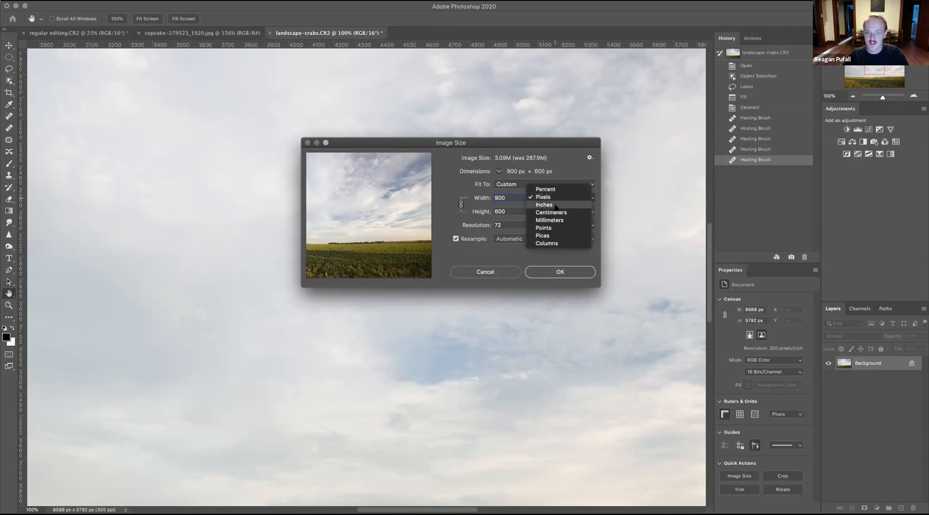
{"action": "left_click", "coordinate": [557, 206]}
{"action": "left_click", "coordinate": [557, 197]}
{"action": "left_click", "coordinate": [556, 204]}
{"action": "left_click", "coordinate": [561, 198]}
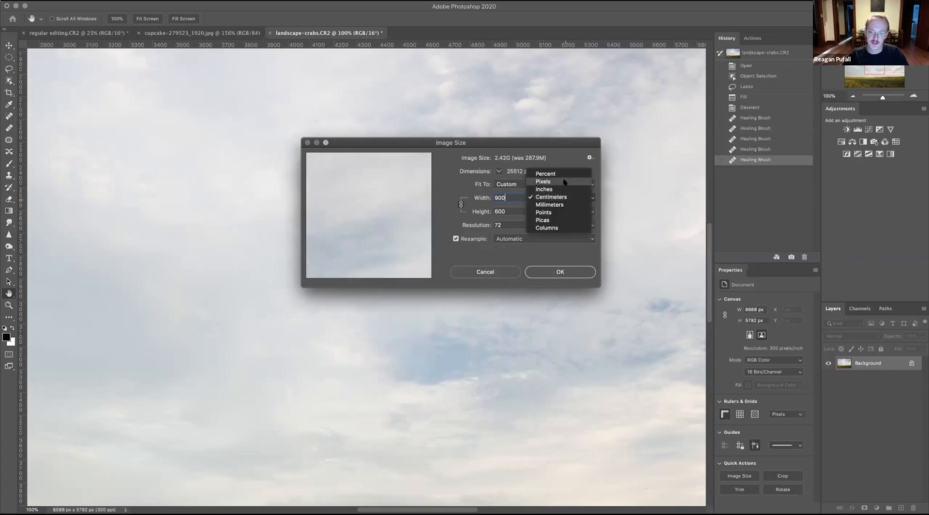
{"action": "left_click", "coordinate": [564, 181]}
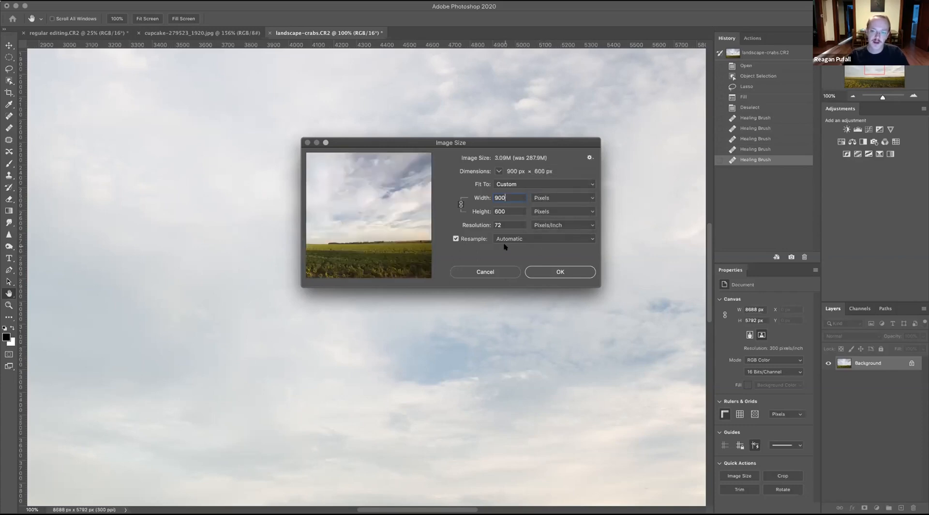
Turn resampling off, examine which width units remain available, and turn resampling back on.
{"action": "left_click", "coordinate": [469, 240]}
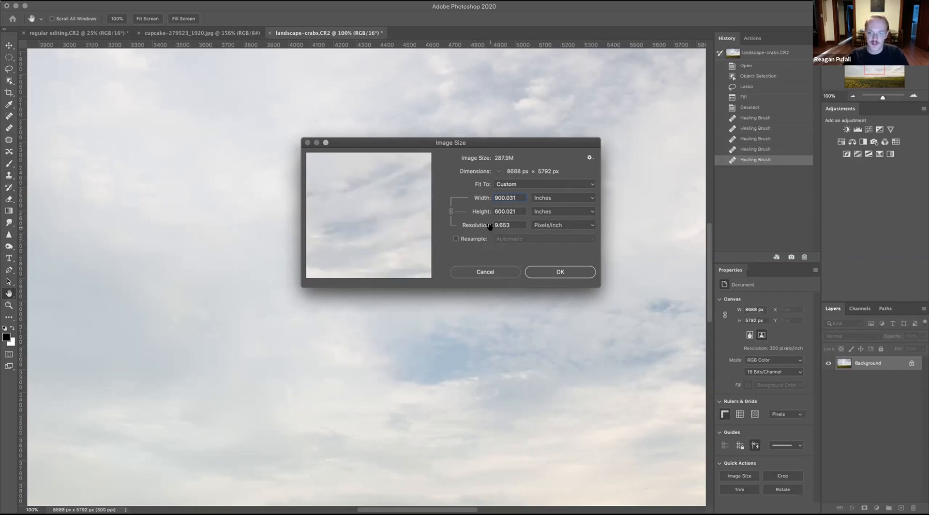
{"action": "left_click", "coordinate": [537, 198]}
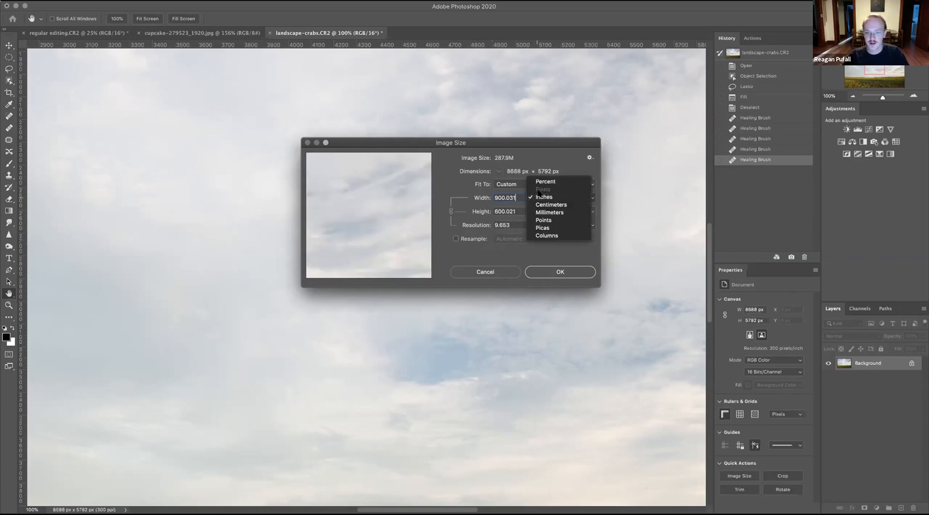
{"action": "left_click", "coordinate": [536, 197]}
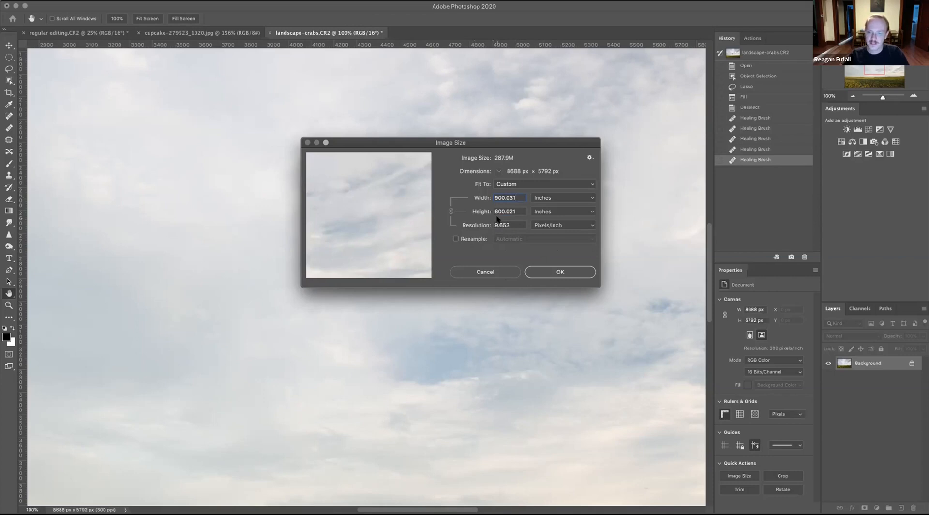
{"action": "left_click", "coordinate": [473, 238]}
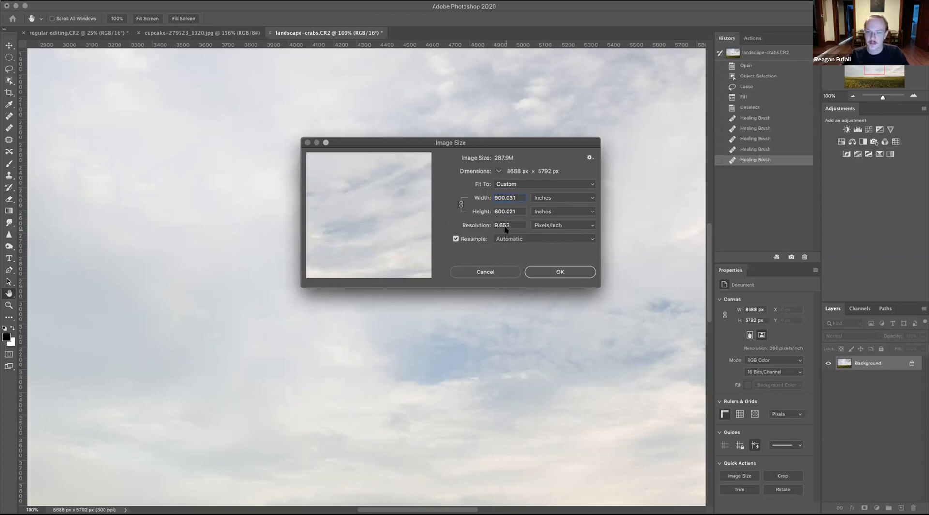
Set the image width to 900 pixels and the resolution to 72 pixels/inch.
{"action": "double_click", "coordinate": [512, 197]}
{"action": "left_click", "coordinate": [537, 197]}
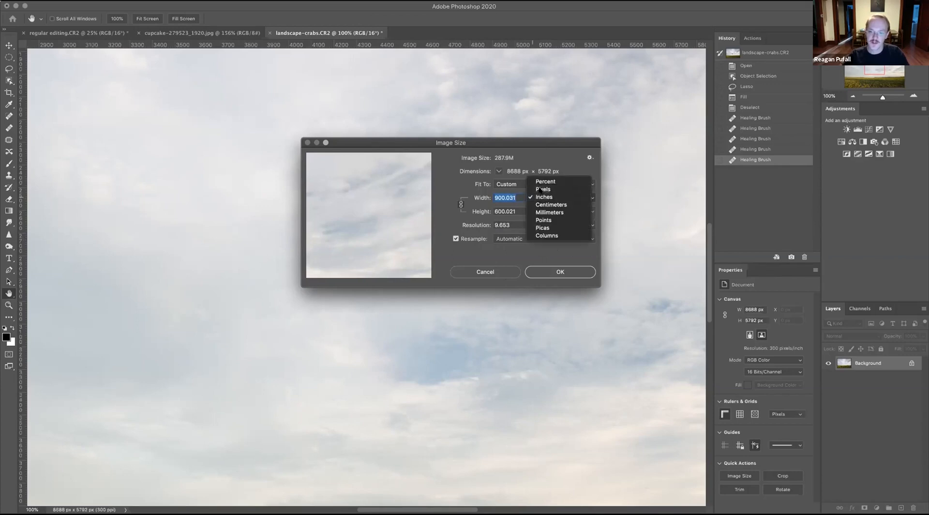
{"action": "left_click", "coordinate": [542, 187]}
{"action": "type", "text": "900"}
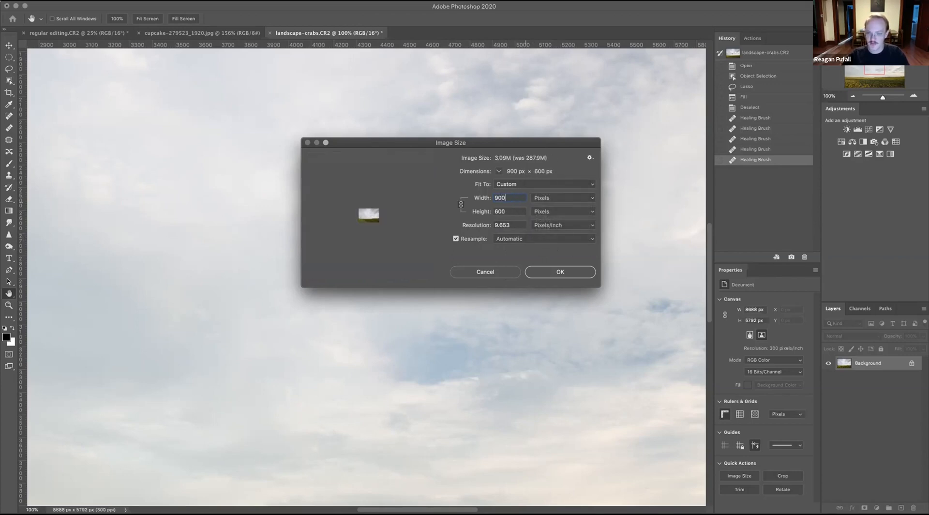
{"action": "key", "text": "Tab"}
{"action": "key", "text": "Tab"}
{"action": "type", "text": "72"}
{"action": "key", "text": "Tab"}
{"action": "type", "text": "900"}
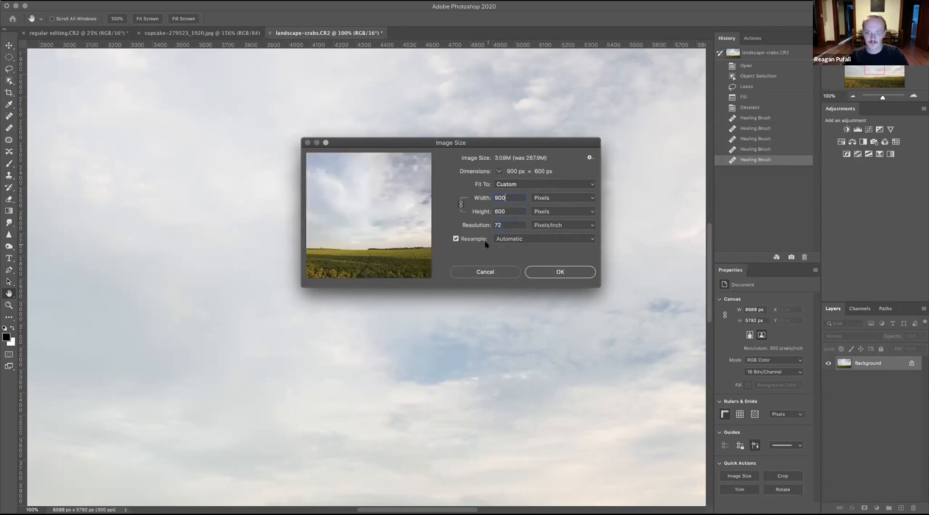
Review the resampling methods, keep Automatic, and apply the new image size to the landscape photo.
{"action": "left_click", "coordinate": [511, 241]}
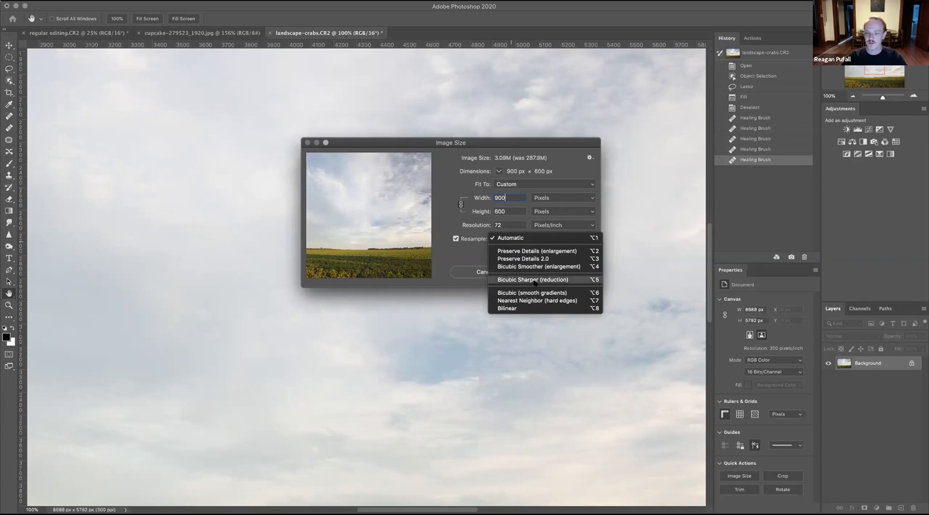
{"action": "left_click", "coordinate": [474, 265]}
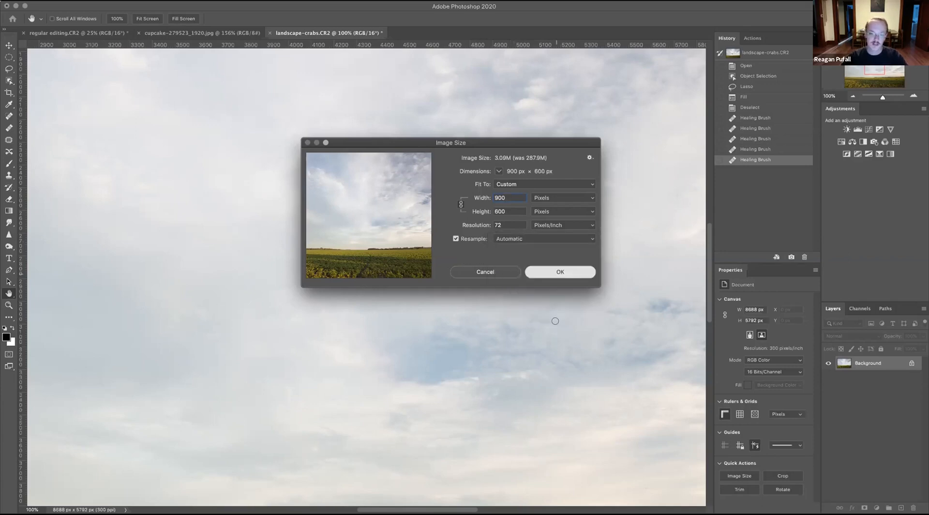
{"action": "key", "text": "Return"}
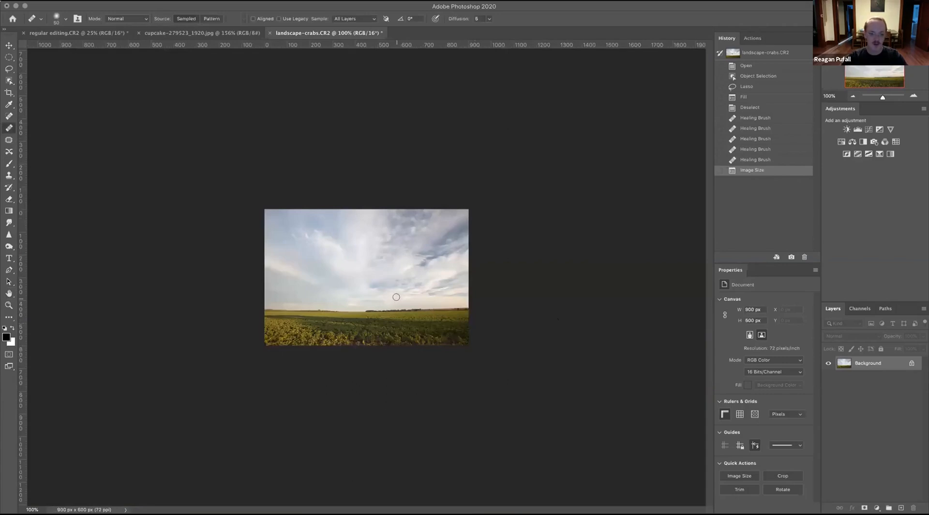
Save the resized landscape to the Desktop as landscape-crabs.jpg in JPEG format.
{"action": "key", "text": "super+s"}
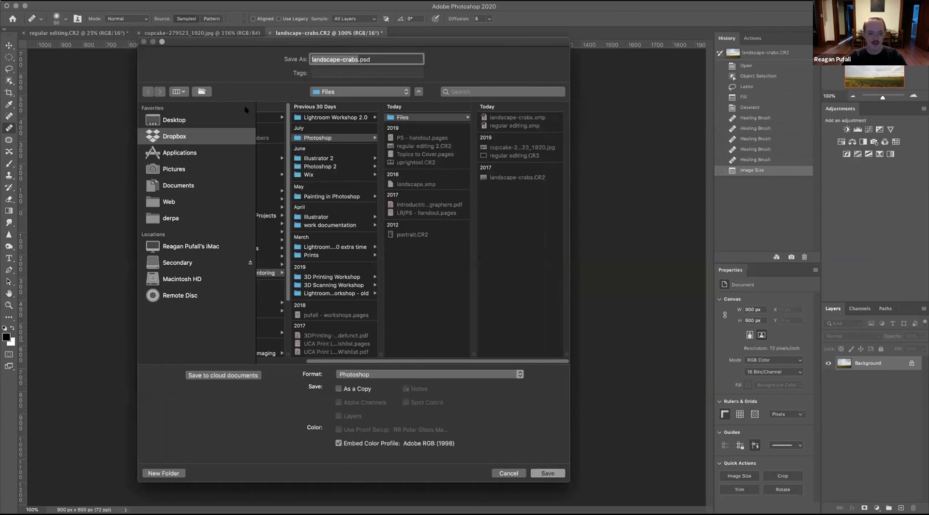
{"action": "left_click", "coordinate": [174, 119]}
{"action": "left_click", "coordinate": [454, 375]}
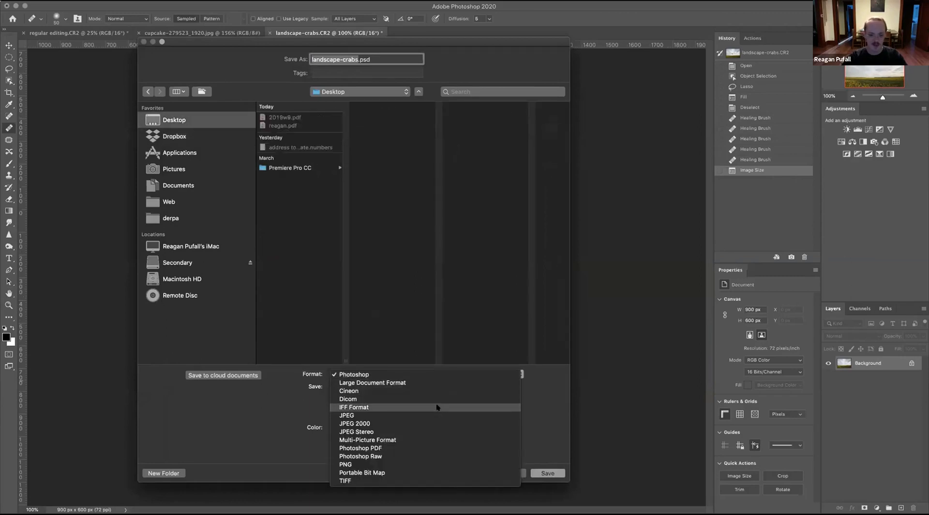
{"action": "left_click", "coordinate": [446, 418]}
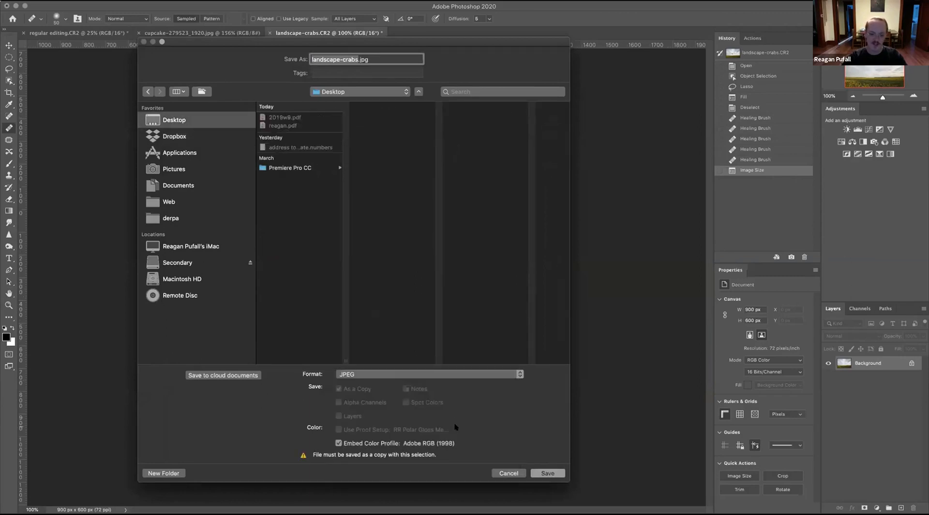
{"action": "left_click", "coordinate": [546, 473]}
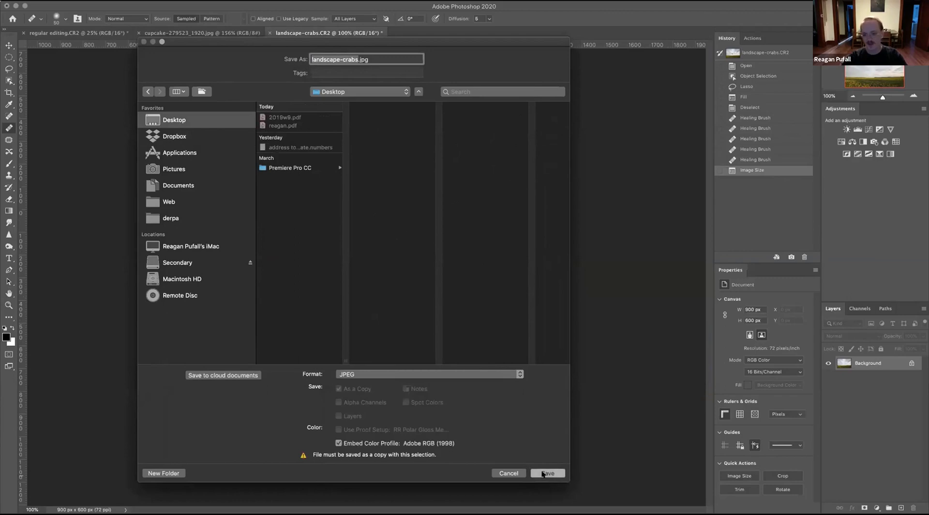
Try a lower JPEG quality, return it to 12 (Maximum), and complete the save with the Baseline ("Standard") option.
{"action": "left_click_drag", "start_coordinate": [555, 58], "coordinate": [492, 144]}
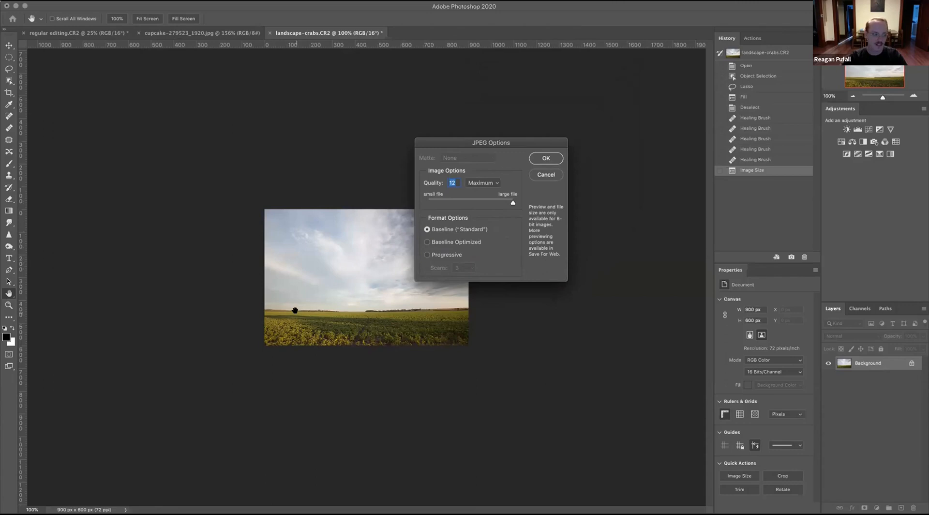
{"action": "left_click_drag", "start_coordinate": [512, 203], "coordinate": [543, 210]}
{"action": "left_click", "coordinate": [448, 202]}
{"action": "left_click_drag", "start_coordinate": [447, 202], "coordinate": [590, 207]}
{"action": "left_click", "coordinate": [545, 158]}
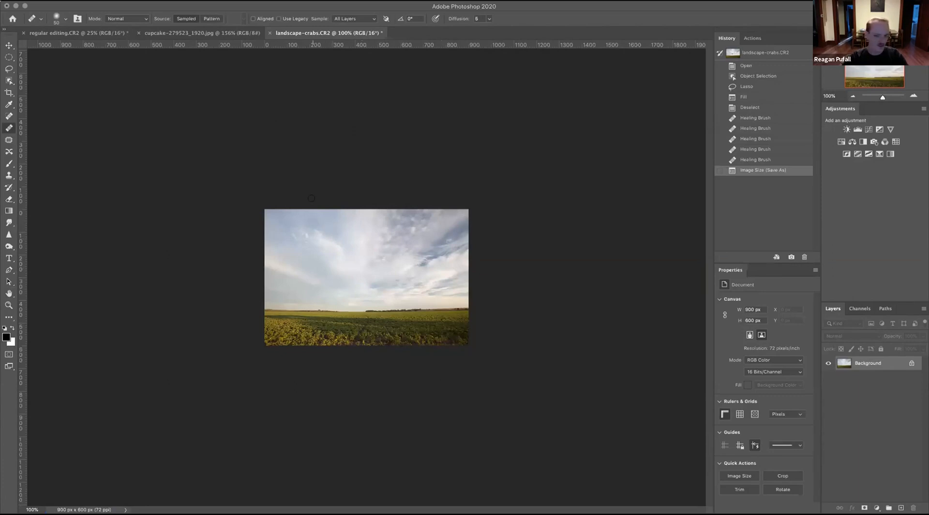
Close the landscape document without saving its changes, and close the cupcake document.
{"action": "left_click", "coordinate": [269, 32]}
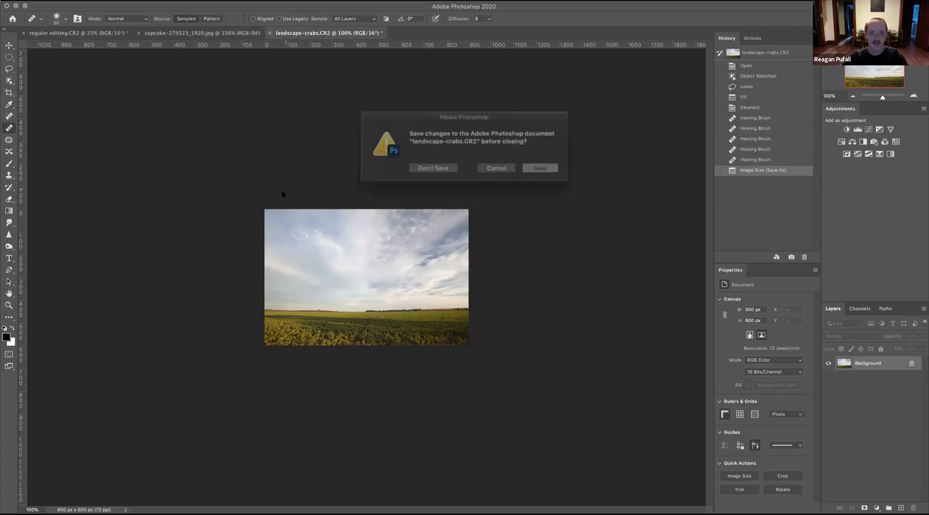
{"action": "left_click", "coordinate": [422, 168]}
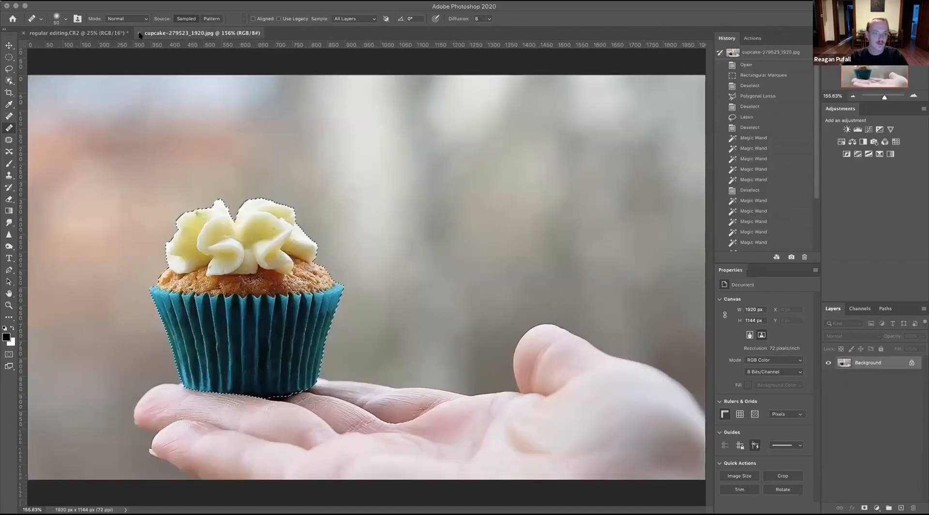
{"action": "left_click", "coordinate": [141, 33]}
{"action": "left_click", "coordinate": [139, 33]}
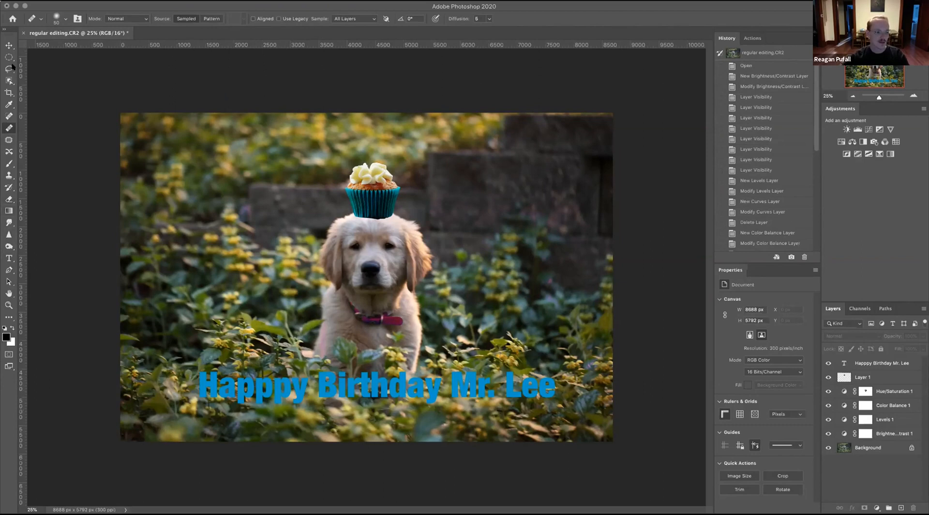
Select a rectangle of about 6617 by 854 px around the birthday text and add a new layer above the text layer.
{"action": "left_click_drag", "start_coordinate": [9, 57], "coordinate": [35, 57]}
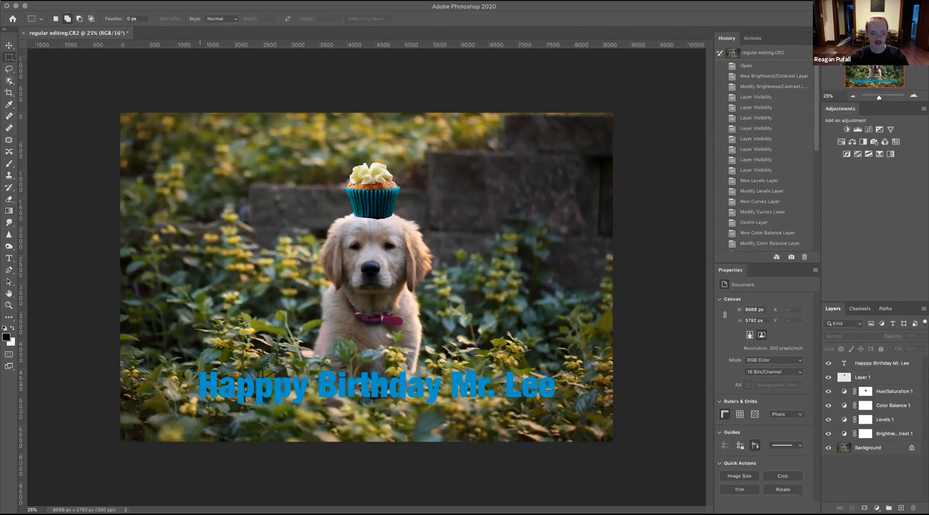
{"action": "left_click_drag", "start_coordinate": [186, 361], "coordinate": [566, 409]}
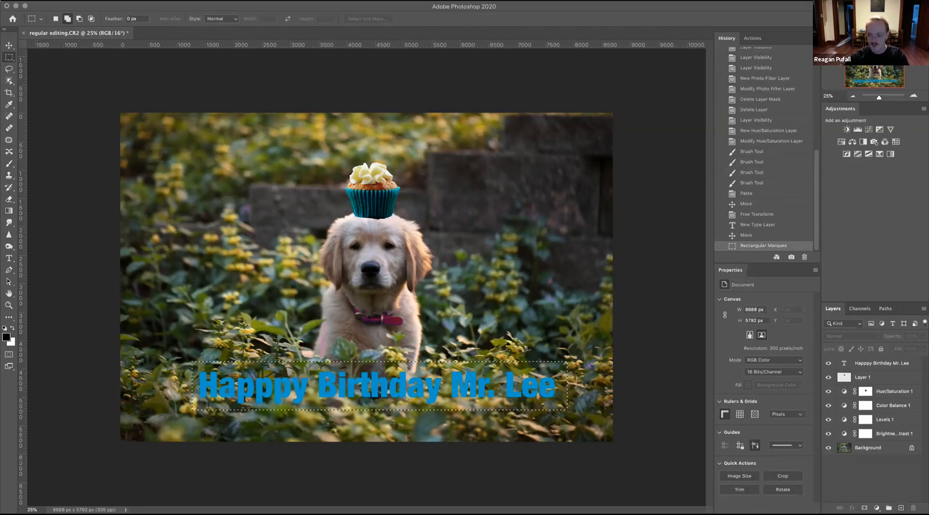
{"action": "left_click", "coordinate": [901, 507]}
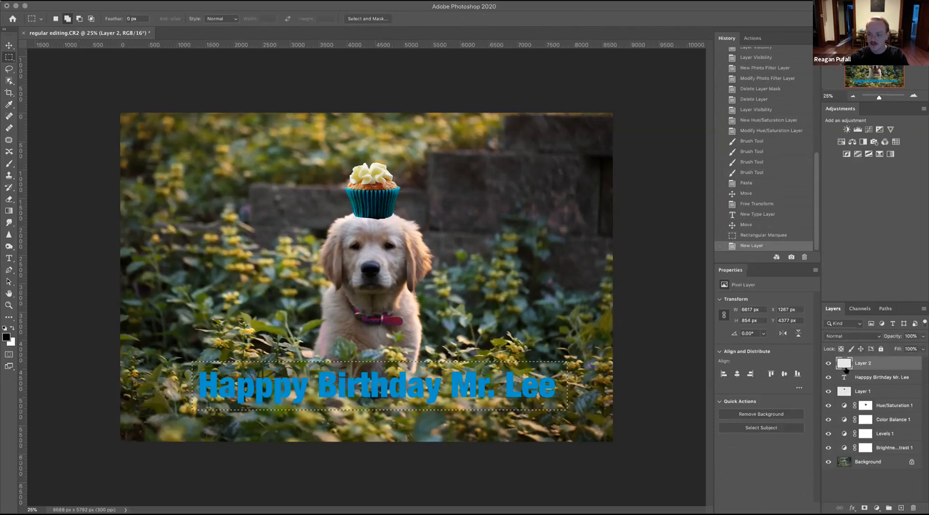
Paint the selected rectangle solid black on the new layer with a 508 px Soft Round brush at 0% hardness.
{"action": "left_click", "coordinate": [9, 163]}
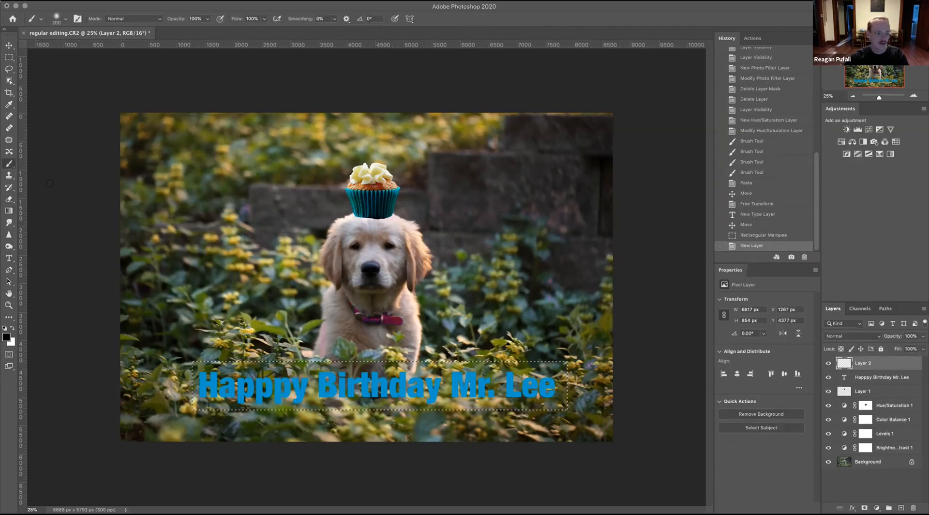
{"action": "right_click", "coordinate": [269, 305]}
{"action": "left_click", "coordinate": [370, 328]}
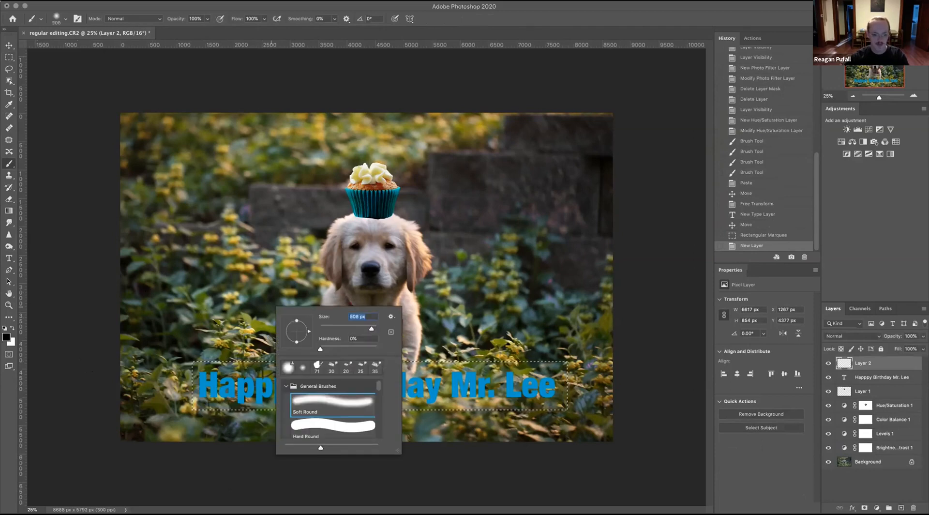
{"action": "left_click_drag", "start_coordinate": [200, 381], "coordinate": [238, 323]}
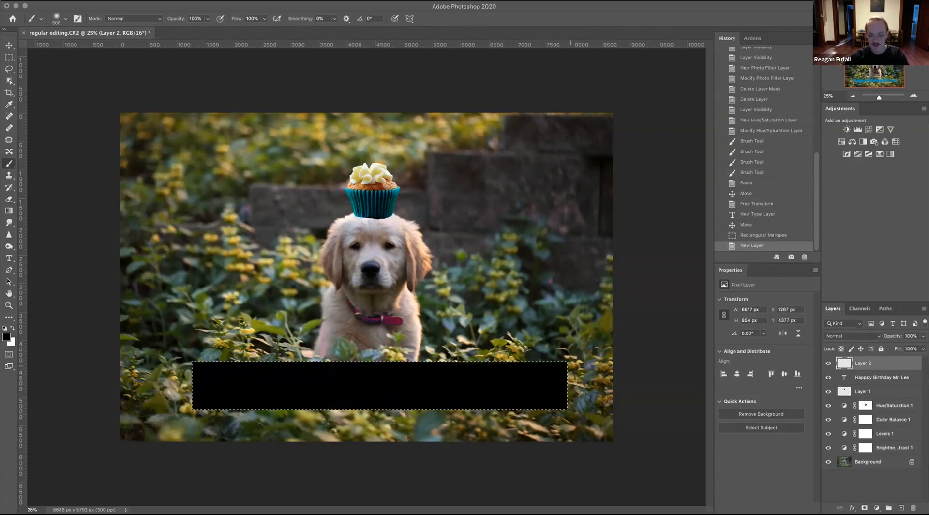
{"action": "left_click_drag", "start_coordinate": [600, 397], "coordinate": [605, 398]}
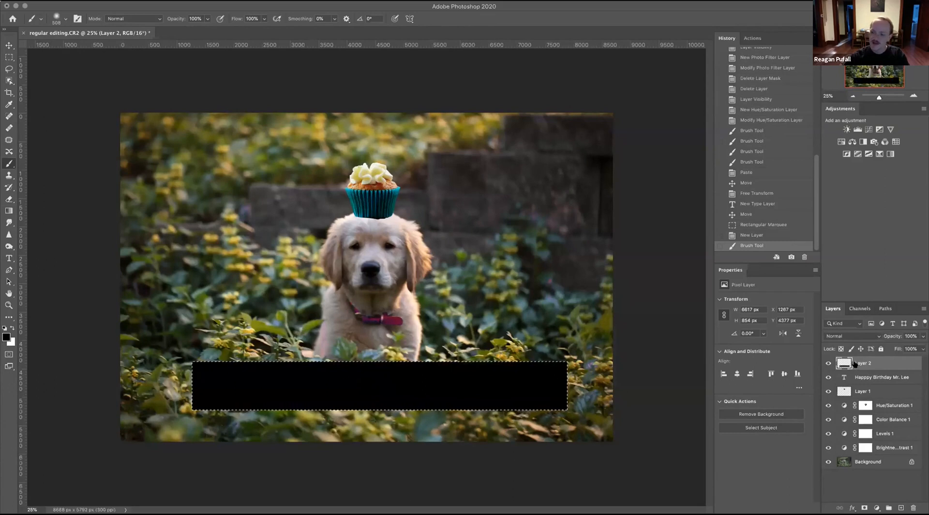
Place the black box layer directly beneath the birthday text layer and clear the rectangular selection.
{"action": "left_click_drag", "start_coordinate": [854, 364], "coordinate": [855, 380]}
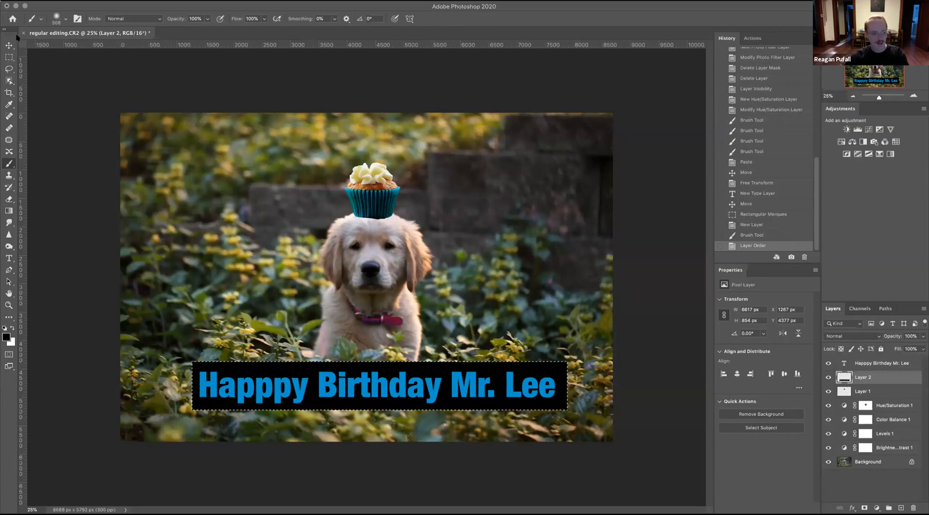
{"action": "key", "text": "v"}
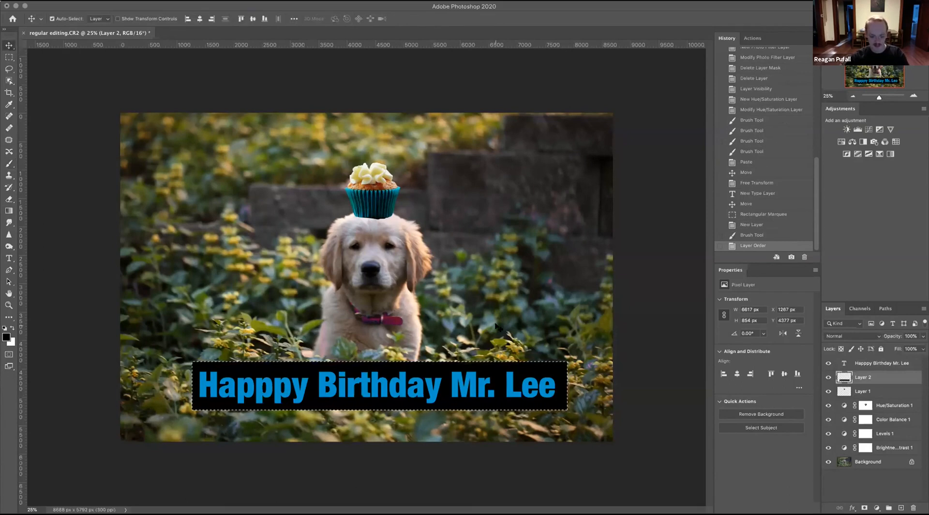
{"action": "key", "text": "super+d"}
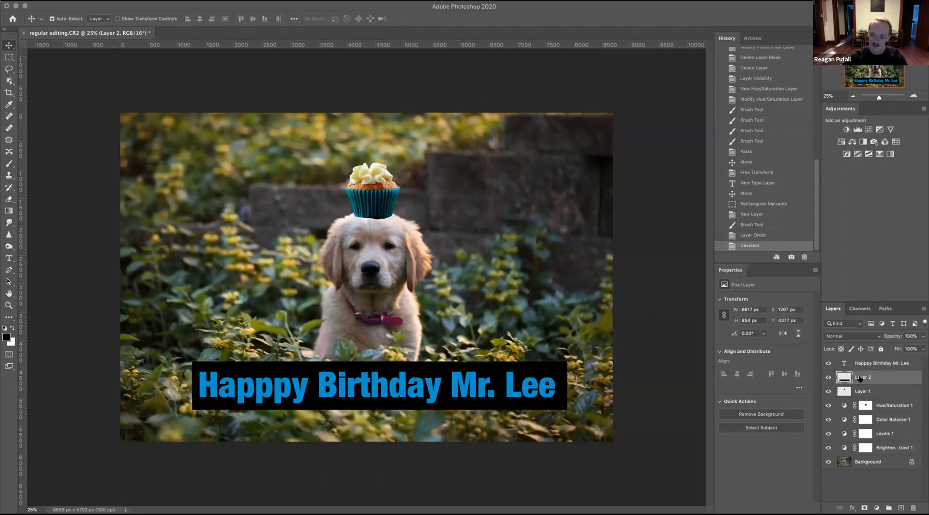
Reduce the opacity of the black box layer behind the birthday text to 65%.
{"action": "left_click", "coordinate": [922, 336]}
{"action": "left_click_drag", "start_coordinate": [922, 347], "coordinate": [901, 347]}
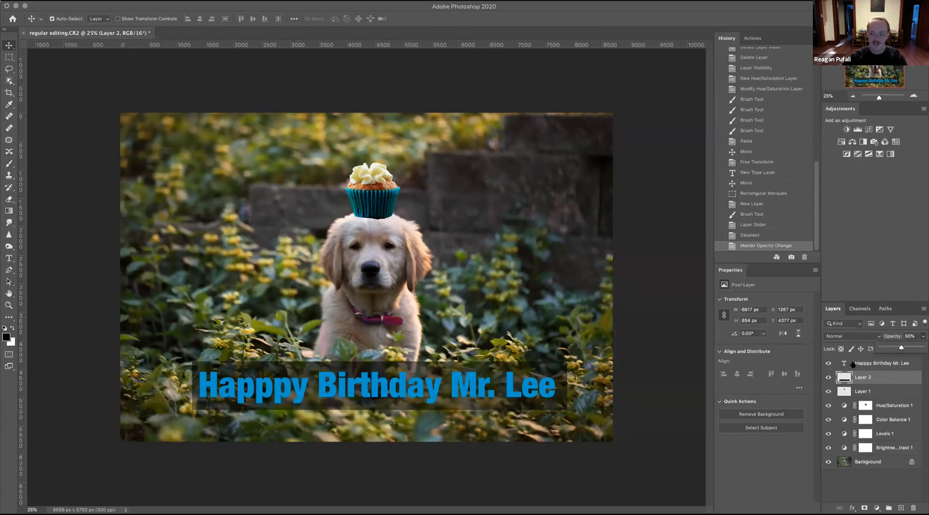
{"action": "left_click", "coordinate": [909, 335]}
{"action": "type", "text": "65"}
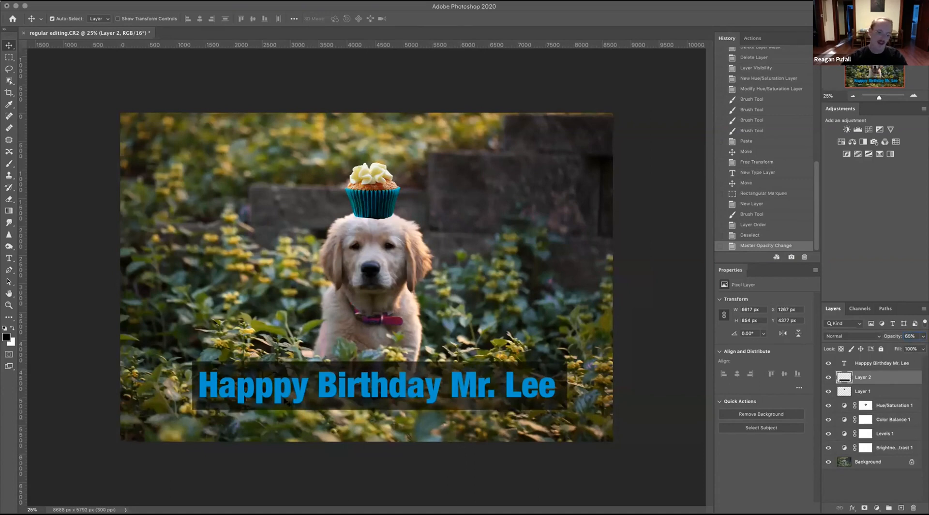
{"action": "key", "text": "Return"}
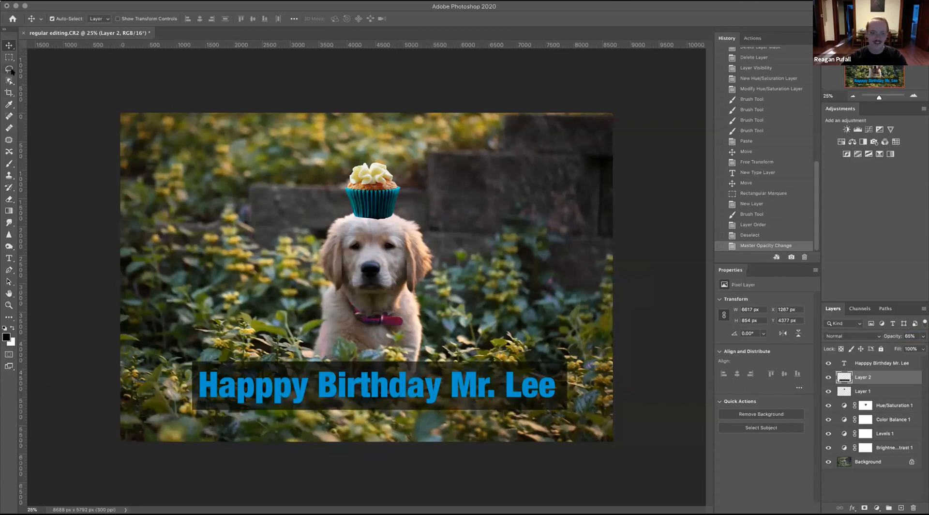
Shift the cupcake slightly lower on the puppy's head, to about X 3929 px, Y 1005 px.
{"action": "left_click_drag", "start_coordinate": [367, 197], "coordinate": [363, 196]}
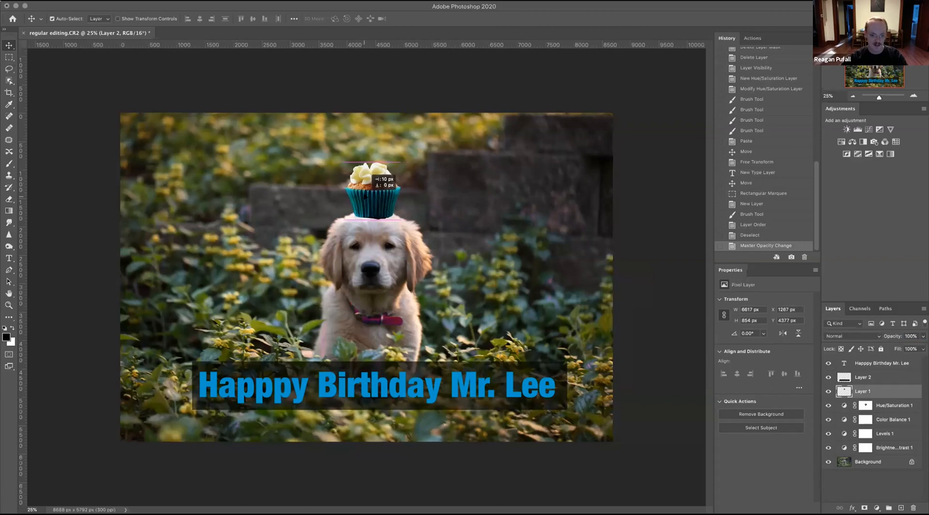
{"action": "left_click", "coordinate": [453, 268]}
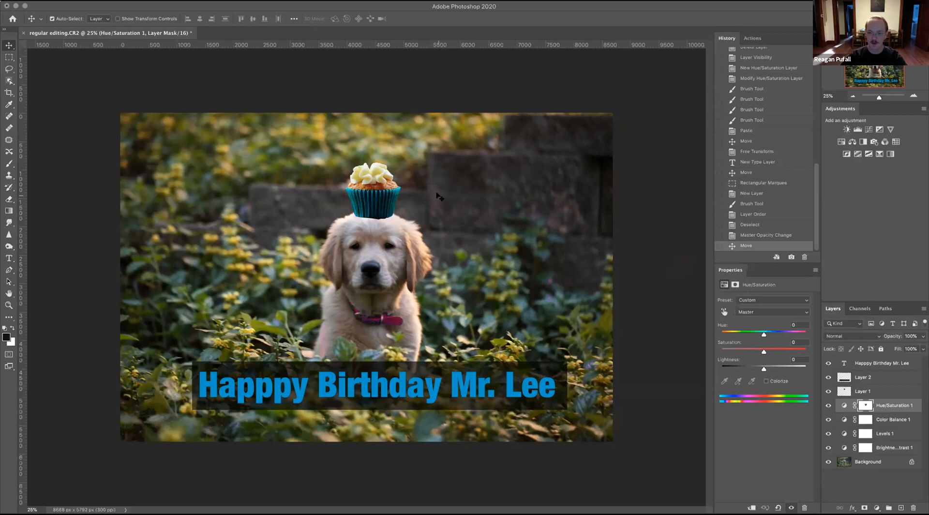
{"action": "left_click_drag", "start_coordinate": [368, 195], "coordinate": [371, 174]}
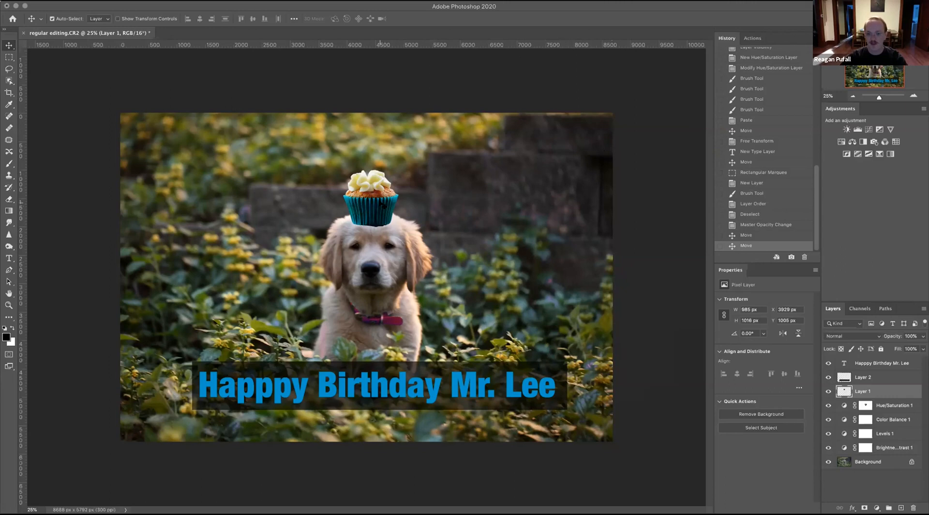
Revert the puppy document to its Open history state and select the whole puppy with Object Selection.
{"action": "scroll", "coordinate": [765, 65], "scroll_direction": "up", "scroll_amount": 10}
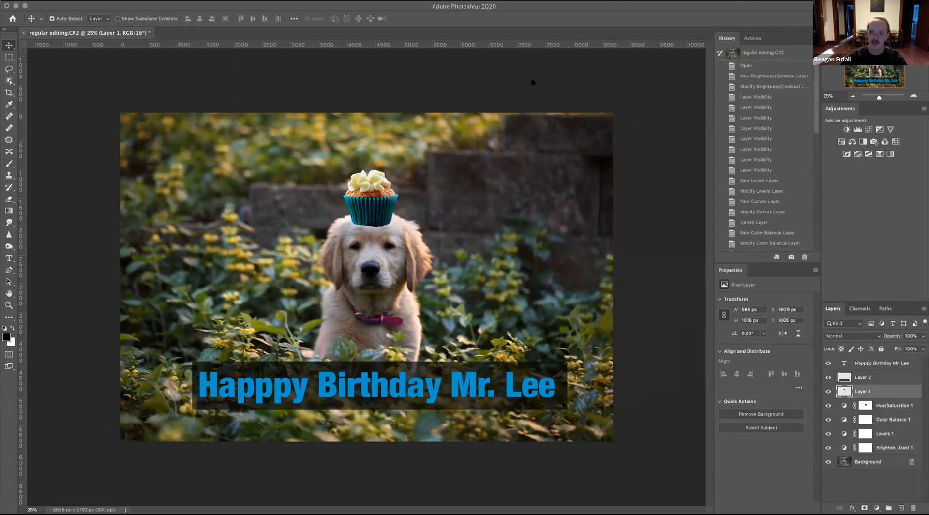
{"action": "left_click", "coordinate": [760, 65]}
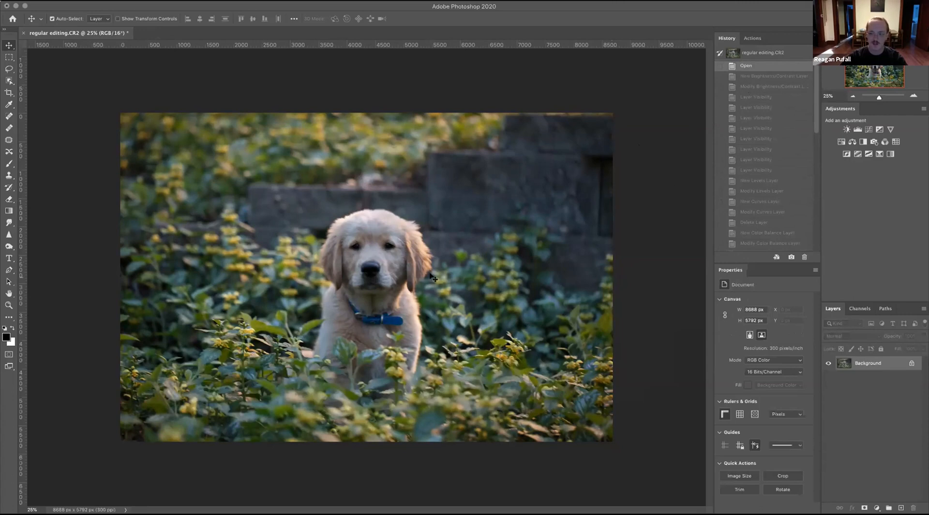
{"action": "left_click", "coordinate": [9, 81]}
{"action": "left_click_drag", "start_coordinate": [305, 213], "coordinate": [437, 398]}
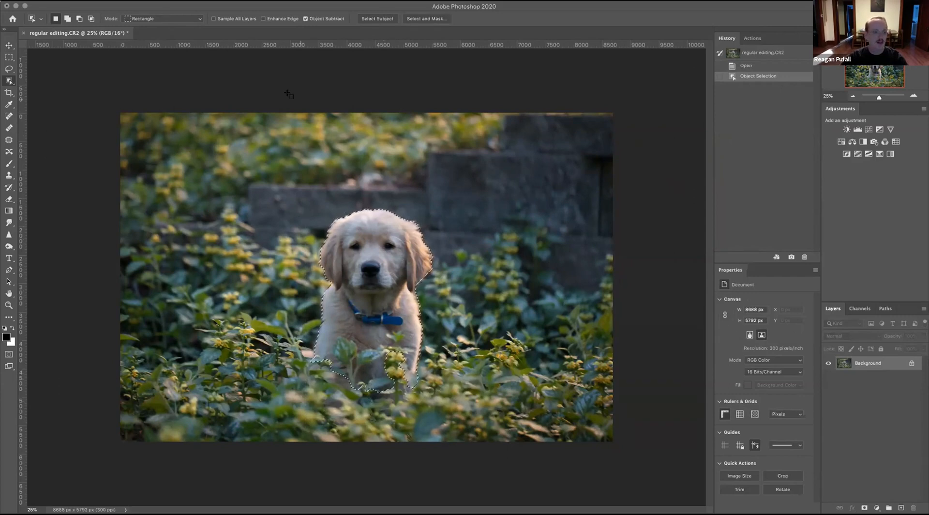
Subtract a rectangle covering the puppy's lower body from the selection, keeping the head, collar and chest.
{"action": "left_click", "coordinate": [9, 57]}
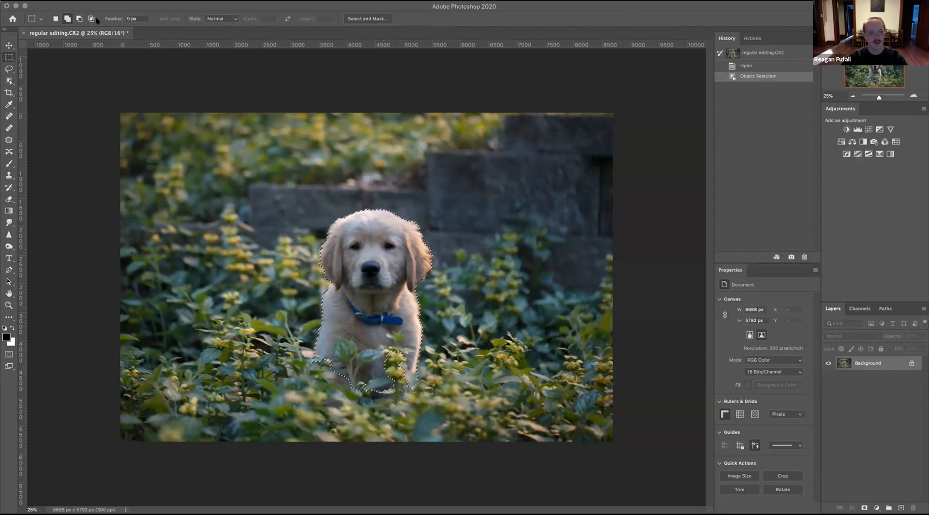
{"action": "left_click", "coordinate": [79, 18]}
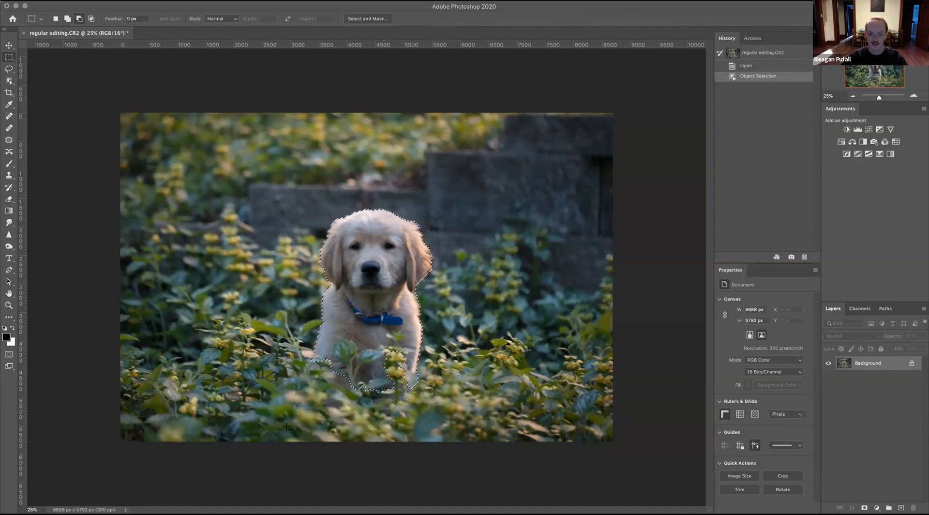
{"action": "left_click_drag", "start_coordinate": [307, 335], "coordinate": [447, 436]}
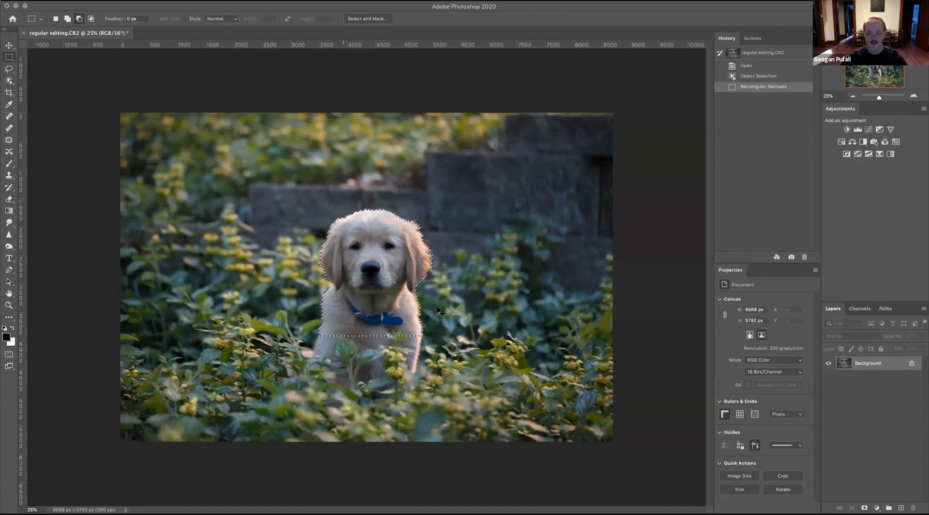
Copy the selected puppy onto a new layer and place it right of the original, at about X 5473 px, Y 1866 px.
{"action": "key", "text": "ctrl+c"}
{"action": "key", "text": "ctrl+v"}
{"action": "key", "text": "v"}
{"action": "left_click_drag", "start_coordinate": [390, 290], "coordinate": [527, 289]}
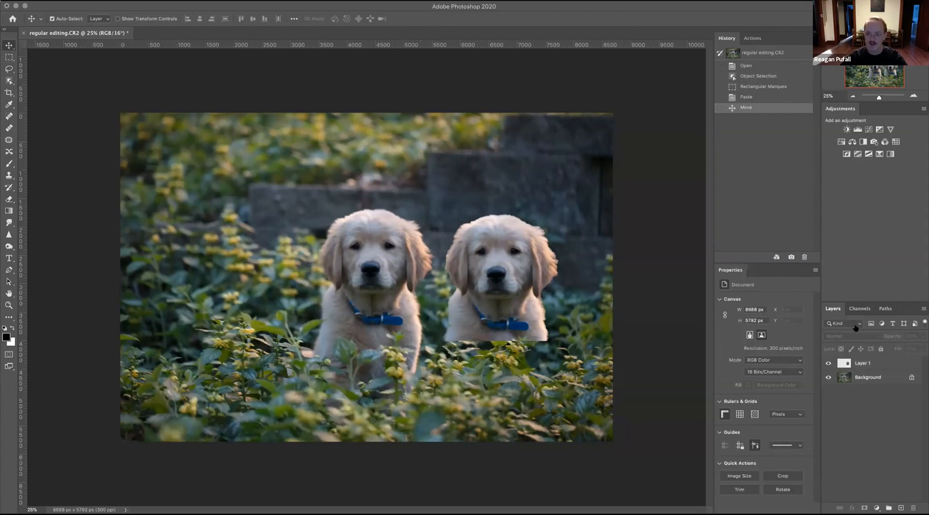
{"action": "left_click", "coordinate": [484, 261]}
{"action": "mouse_move", "coordinate": [484, 262]}
{"action": "left_mouse_down"}
{"action": "mouse_move", "coordinate": [494, 233]}
{"action": "mouse_move", "coordinate": [479, 256]}
{"action": "left_mouse_up"}
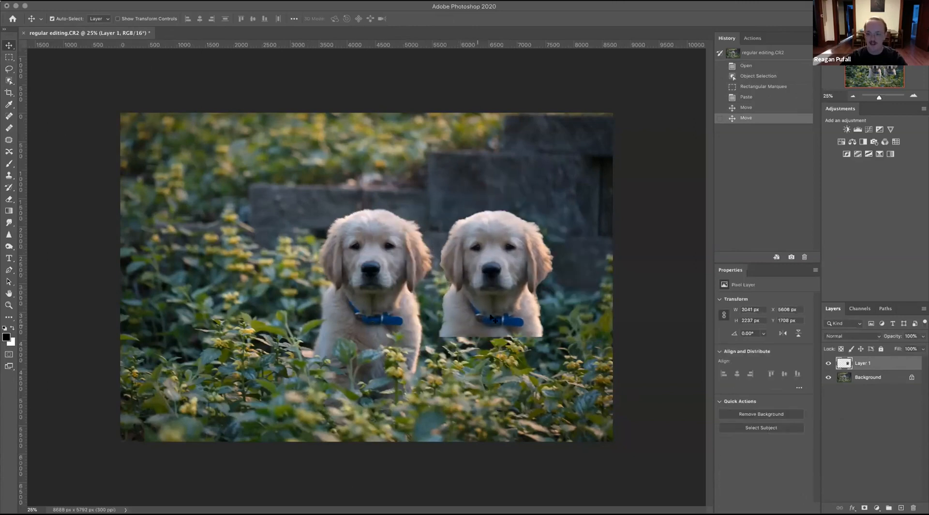
{"action": "left_click_drag", "start_coordinate": [483, 331], "coordinate": [476, 340]}
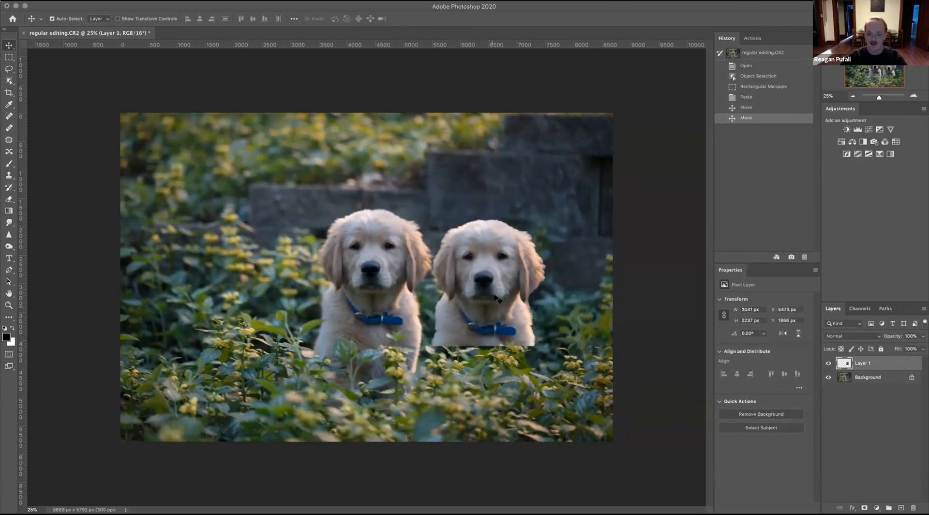
Add a Levels adjustment layer with midtones at 0.78 and move the puppy copy to about X 5636 px, Y 1778 px.
{"action": "left_click", "coordinate": [857, 129]}
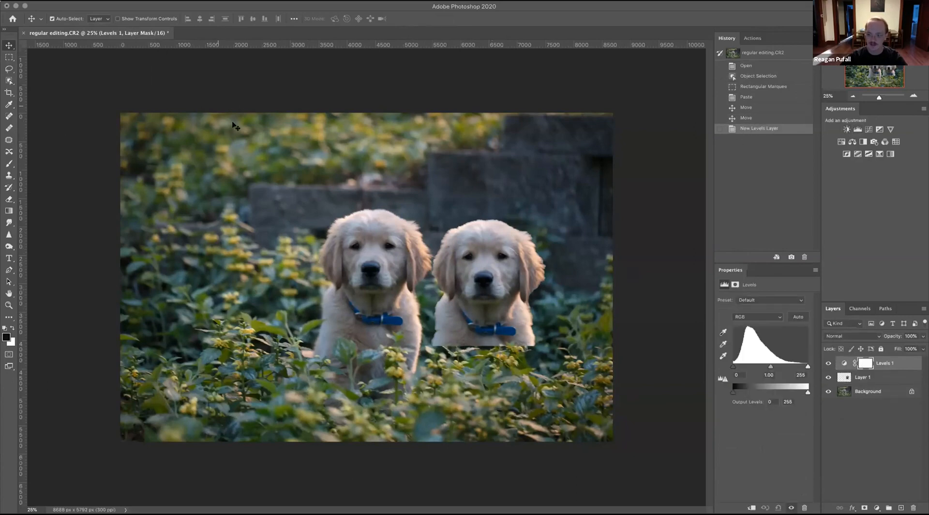
{"action": "left_click_drag", "start_coordinate": [771, 367], "coordinate": [775, 368]}
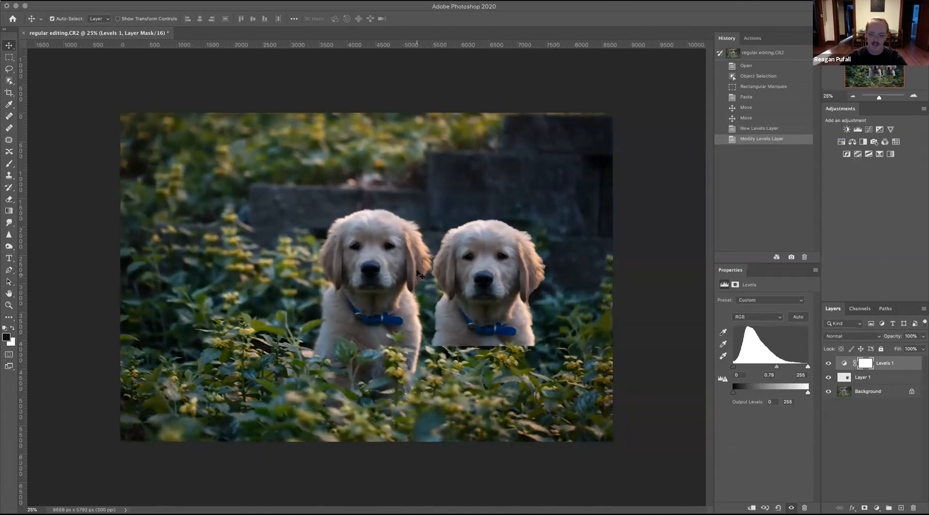
{"action": "left_click", "coordinate": [498, 293]}
{"action": "left_click_drag", "start_coordinate": [503, 281], "coordinate": [529, 271]}
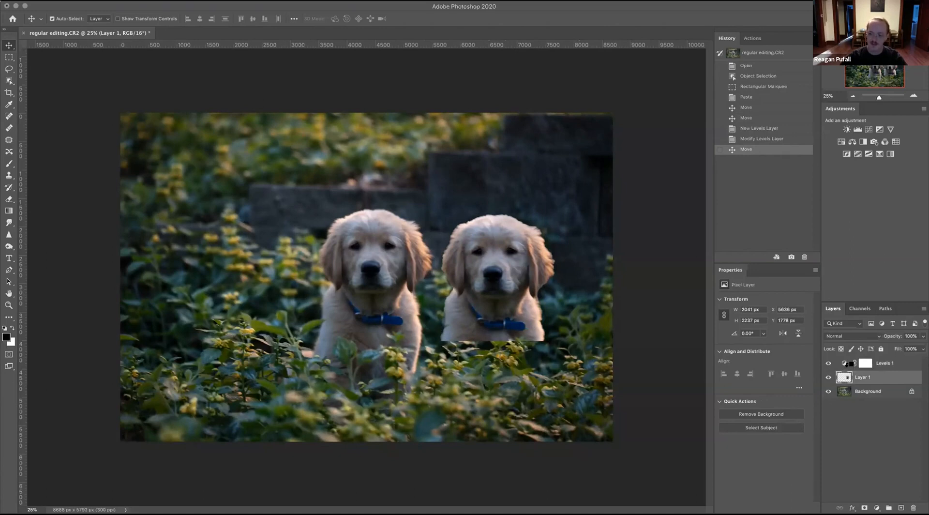
Clip the Levels adjustment to the puppy copy's layer and toggle its visibility to compare the effect.
{"action": "left_click", "coordinate": [846, 363], "text": "alt"}
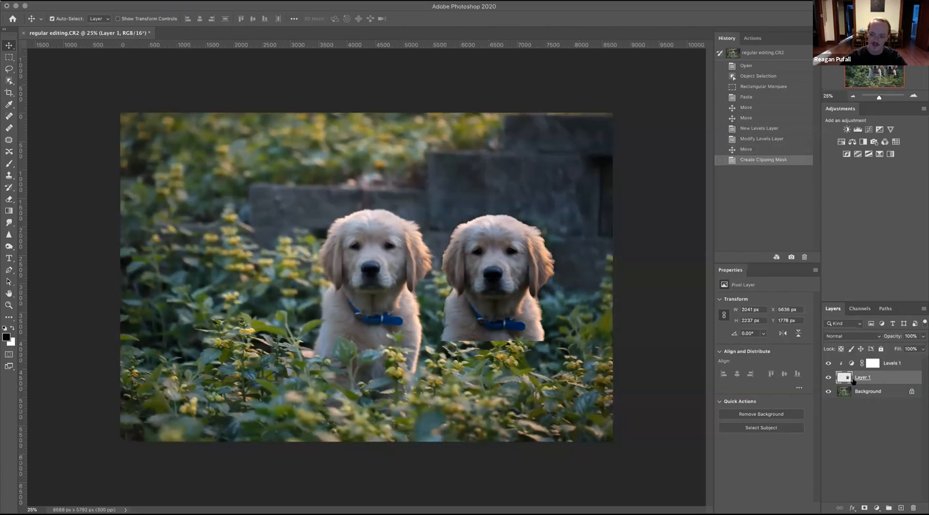
{"action": "left_click", "coordinate": [828, 363]}
{"action": "left_click", "coordinate": [828, 363]}
{"action": "left_click", "coordinate": [828, 363]}
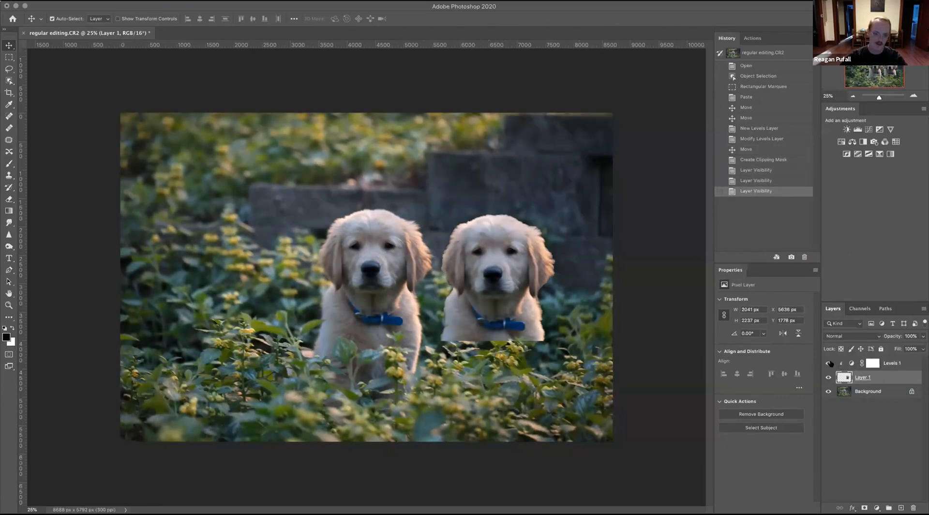
{"action": "left_click", "coordinate": [829, 362]}
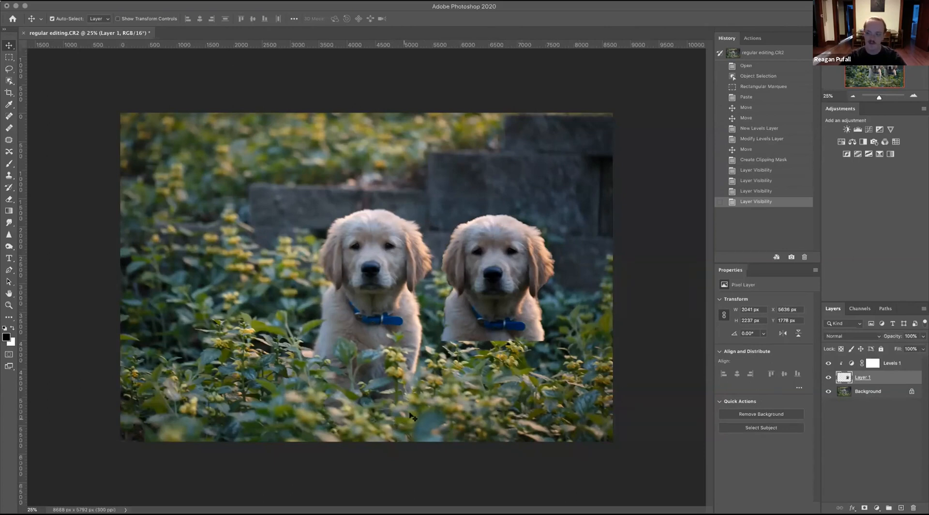
Add a Color Balance adjustment clipped to the puppy copy, with midtones at Cyan–Red +19 and Yellow–Blue -42.
{"action": "left_click", "coordinate": [853, 141]}
{"action": "left_click_drag", "start_coordinate": [754, 321], "coordinate": [757, 321]}
{"action": "left_click_drag", "start_coordinate": [749, 352], "coordinate": [738, 353]}
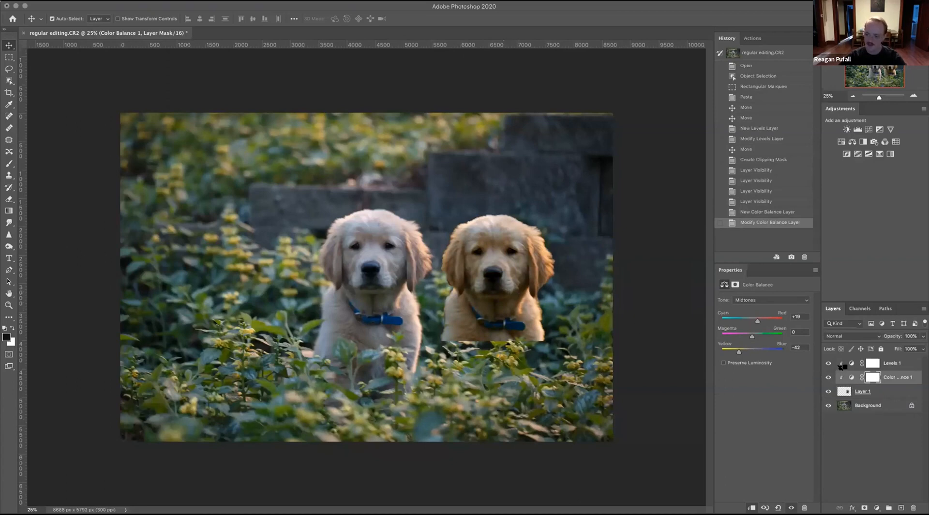
Release the Color Balance layer from the clipping group by placing it above Levels, and set Yellow–Blue to -13.
{"action": "left_click_drag", "start_coordinate": [841, 382], "coordinate": [842, 361]}
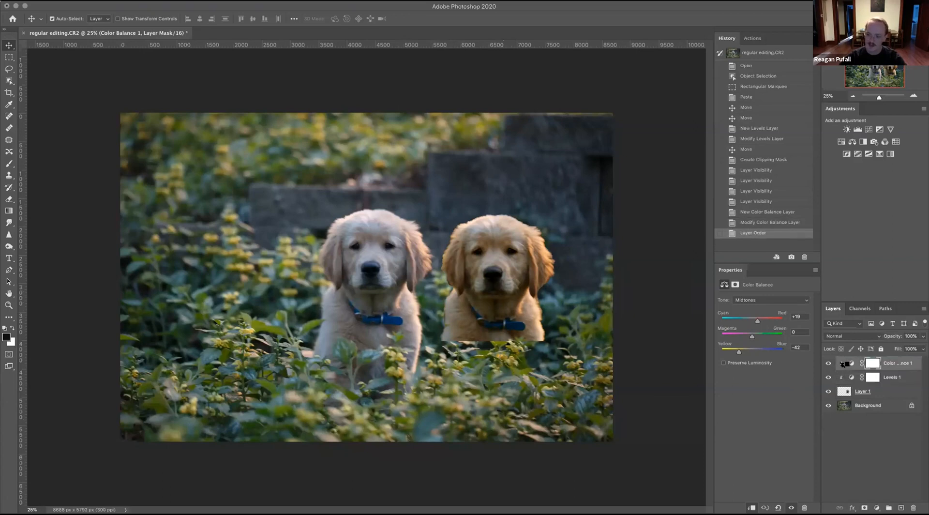
{"action": "left_click", "coordinate": [842, 366], "text": "alt"}
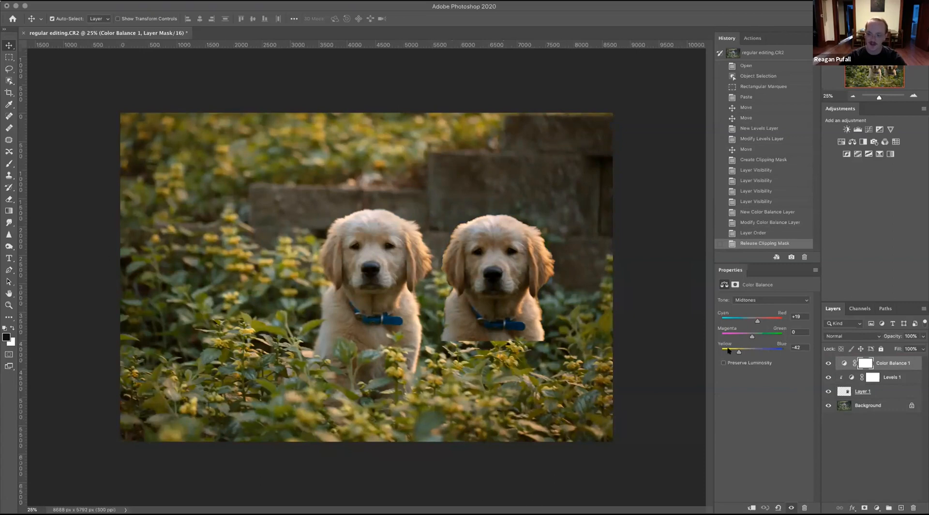
{"action": "left_click_drag", "start_coordinate": [738, 352], "coordinate": [737, 353]}
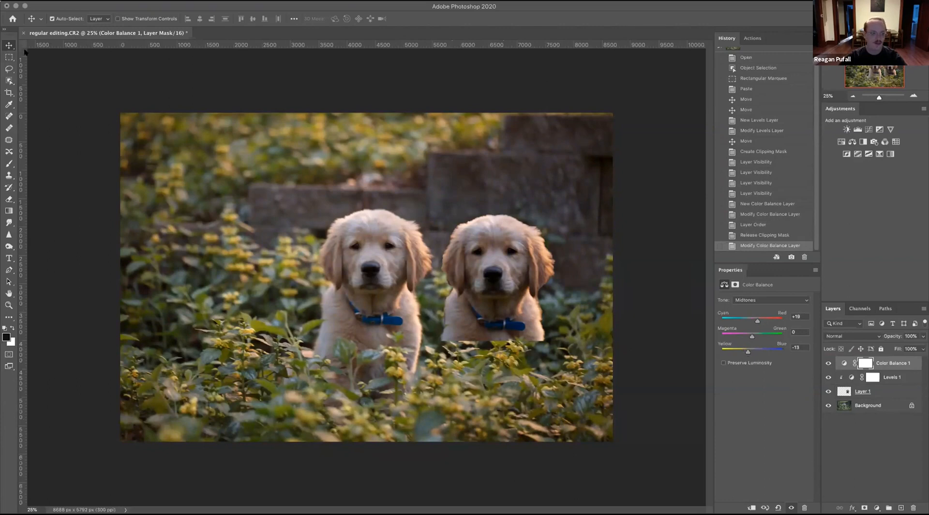
Move the puppy copy into the photo's lower-right corner, at about X 6101 px, Y 3555 px, and toggle its visibility to compare.
{"action": "left_click_drag", "start_coordinate": [496, 268], "coordinate": [523, 368]}
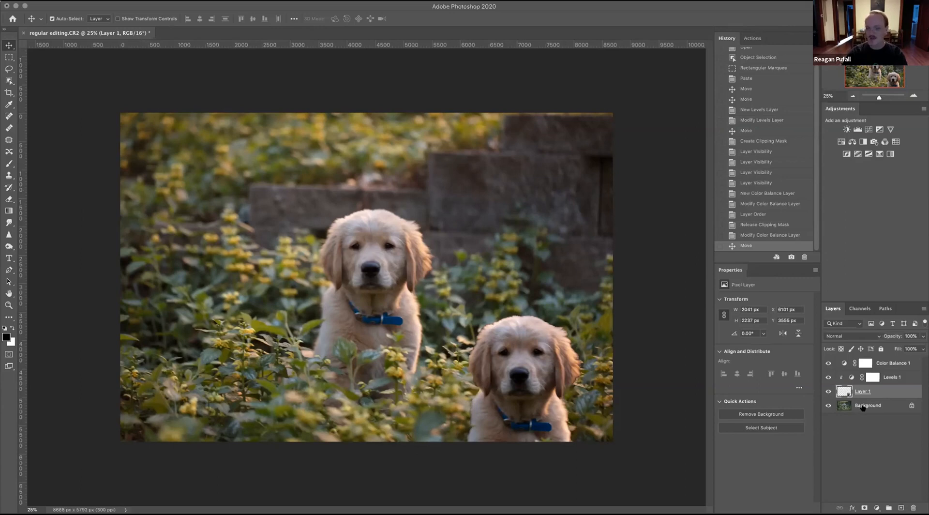
{"action": "left_click", "coordinate": [827, 391]}
{"action": "left_click", "coordinate": [828, 392]}
{"action": "left_click", "coordinate": [827, 392]}
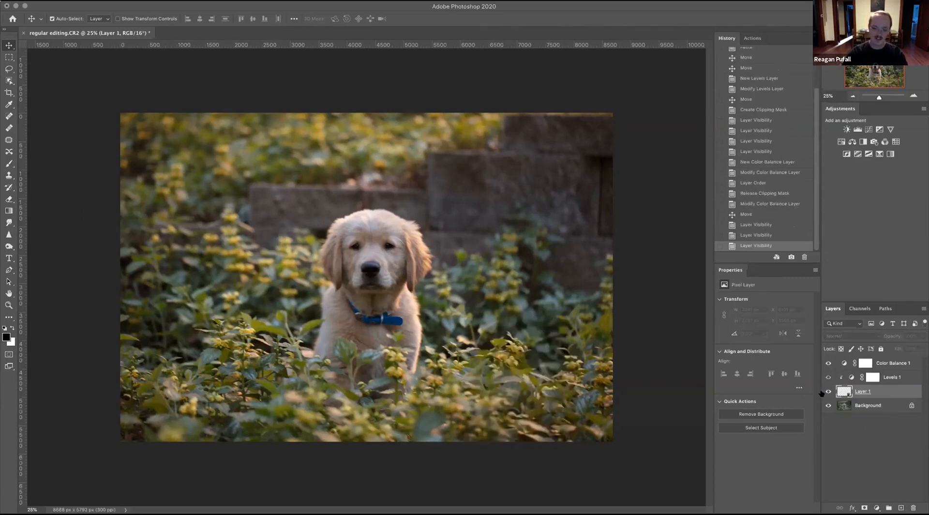
{"action": "left_click", "coordinate": [827, 392]}
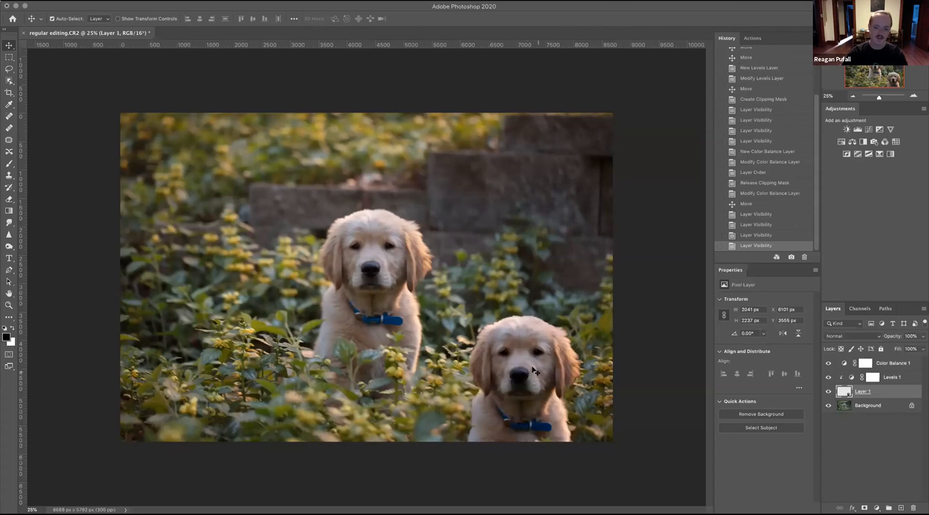
Toggle the visibility of the Levels and Color Balance adjustments to compare their effects on the image.
{"action": "left_click", "coordinate": [828, 377]}
{"action": "left_click", "coordinate": [828, 376]}
{"action": "left_click", "coordinate": [827, 363]}
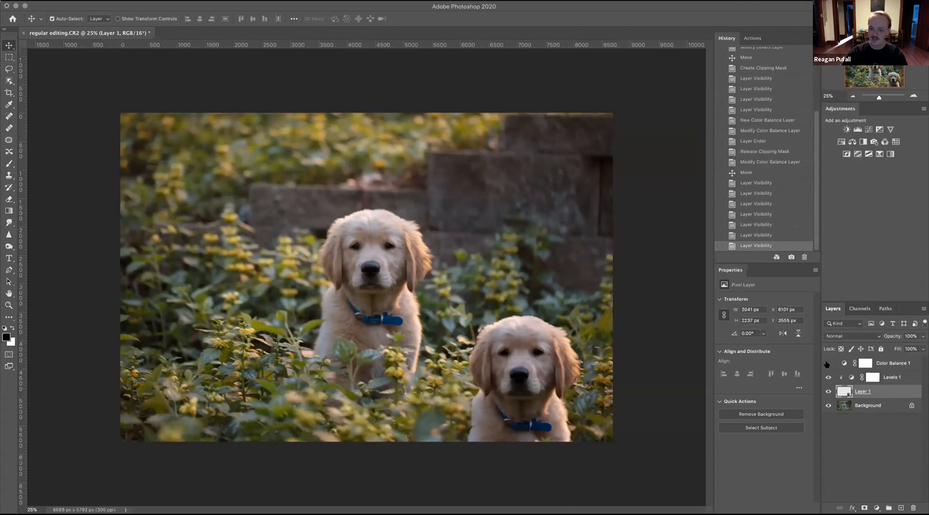
{"action": "left_click", "coordinate": [827, 362]}
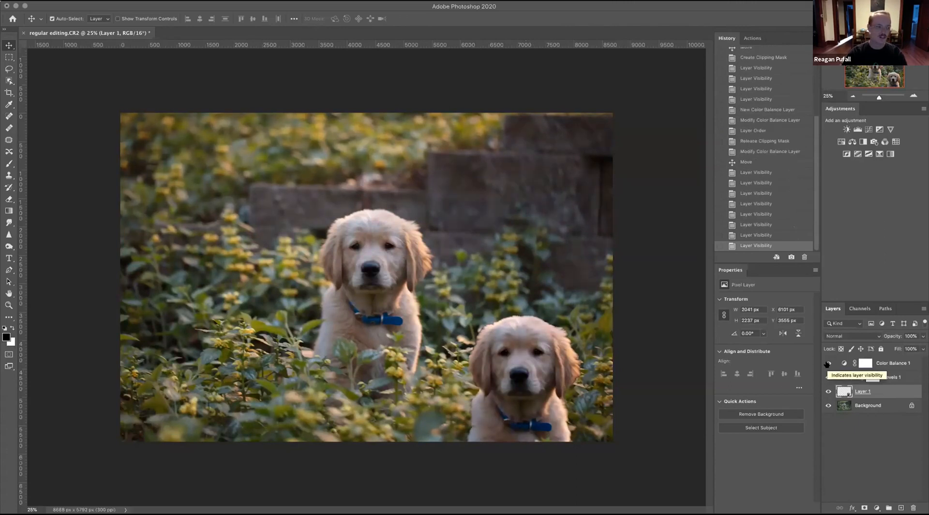